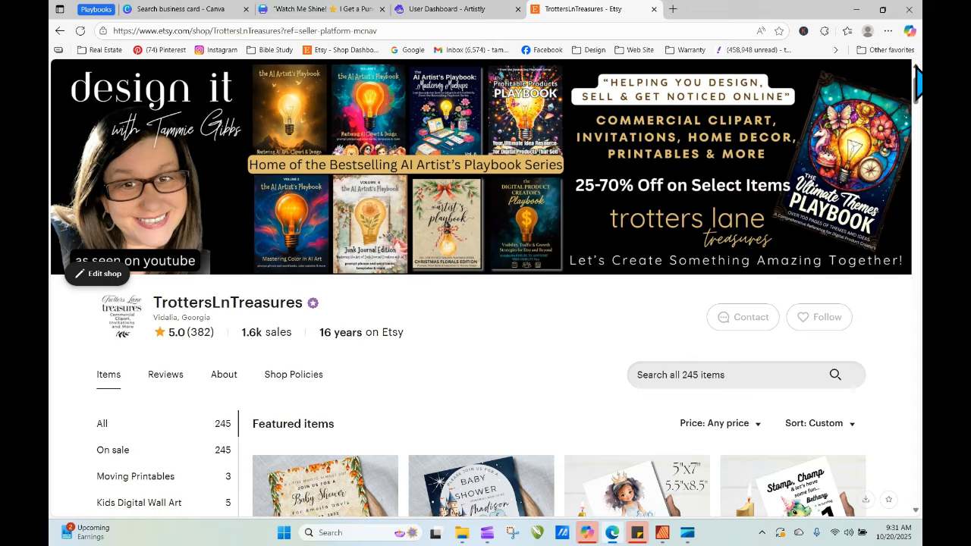
Browse the shop's featured items and open the Creative Writing Prompt Cards listing.
drag(916, 80, 920, 165)
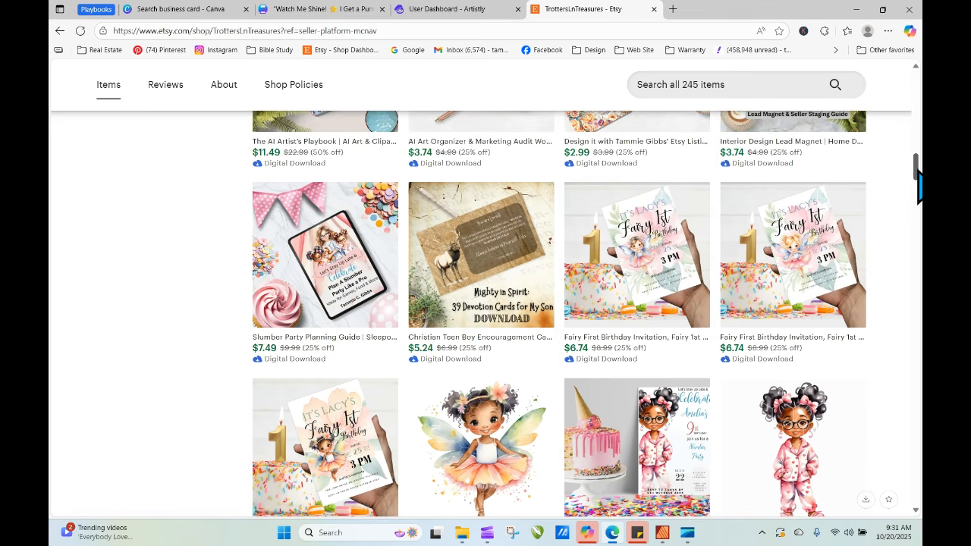
drag(917, 170, 918, 207)
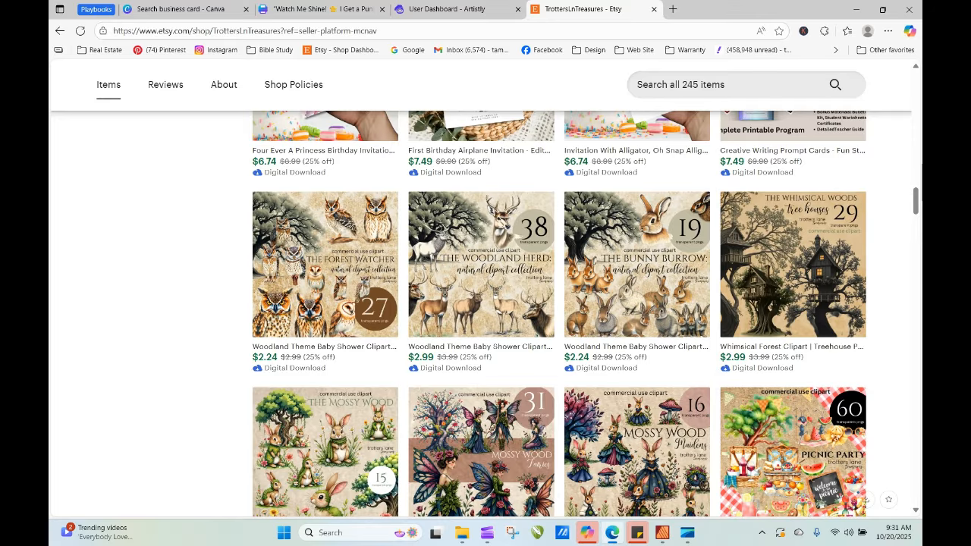
drag(918, 205, 919, 196)
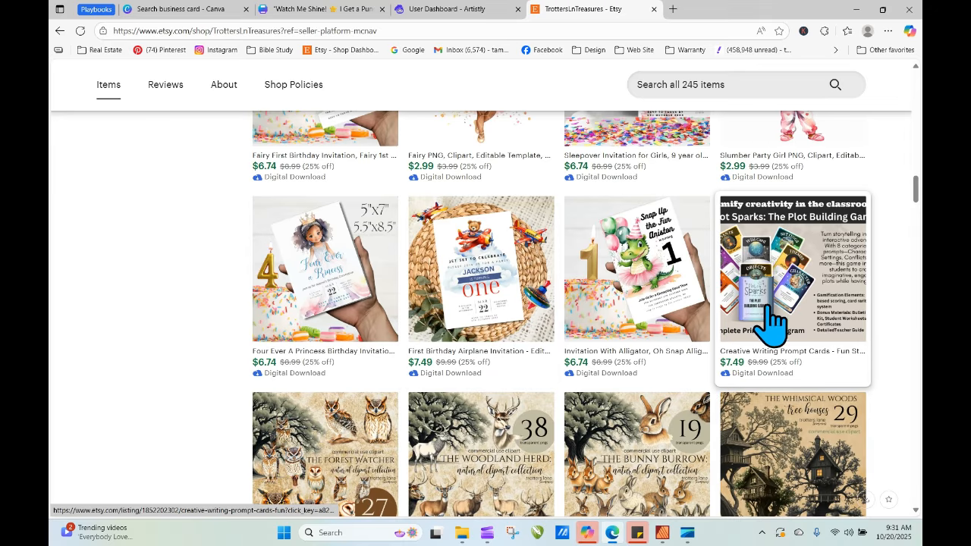
click(756, 241)
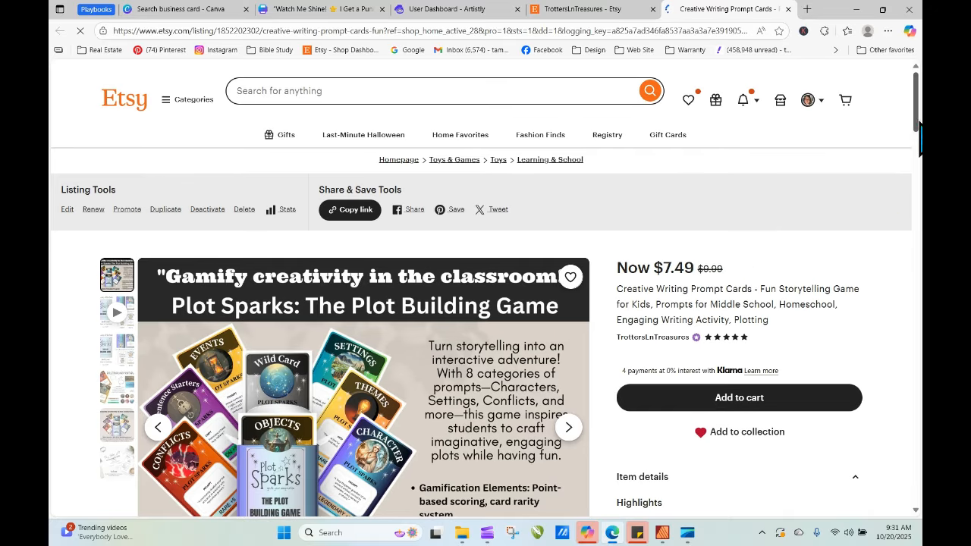
Look over the Plot Sparks listing's main image, title and item details.
scroll(917, 110, down, 3)
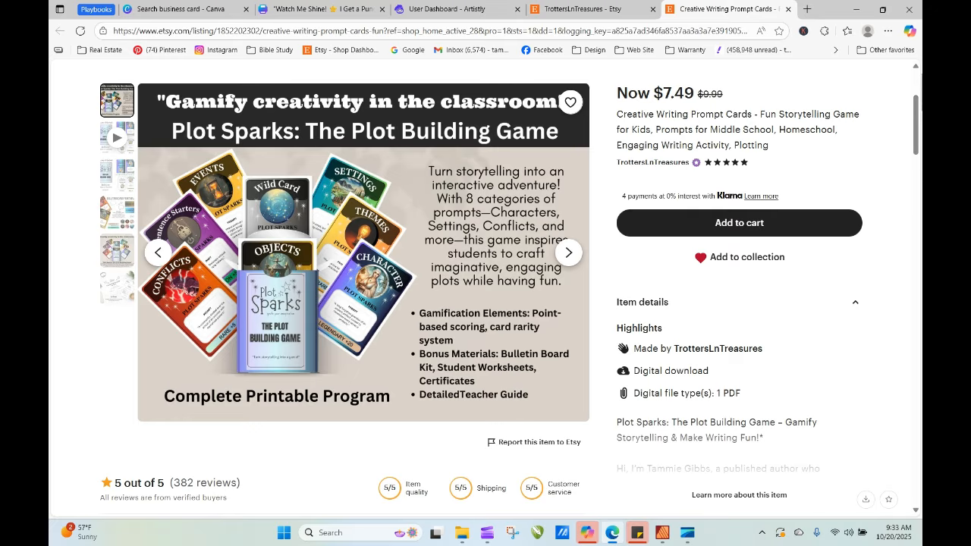
scroll(918, 114, up, 3)
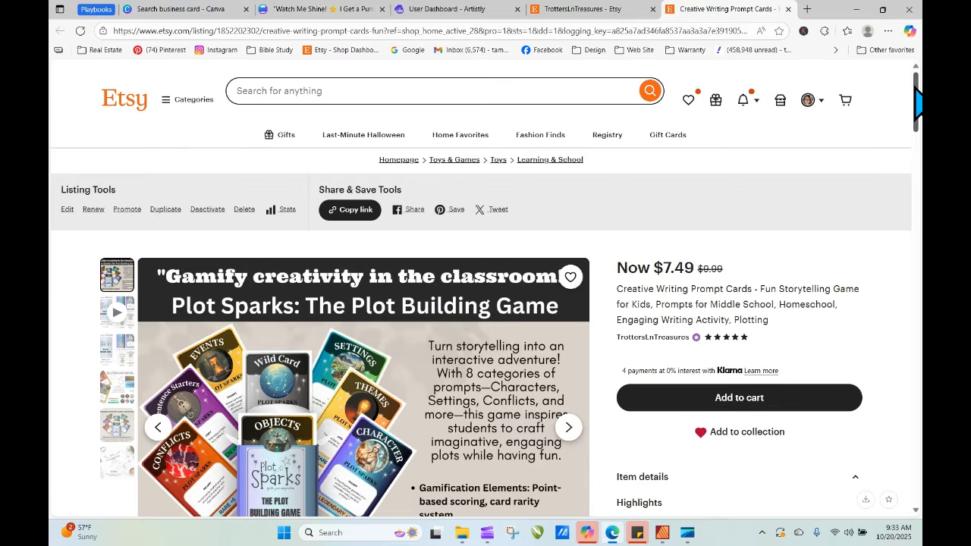
scroll(919, 113, down, 2)
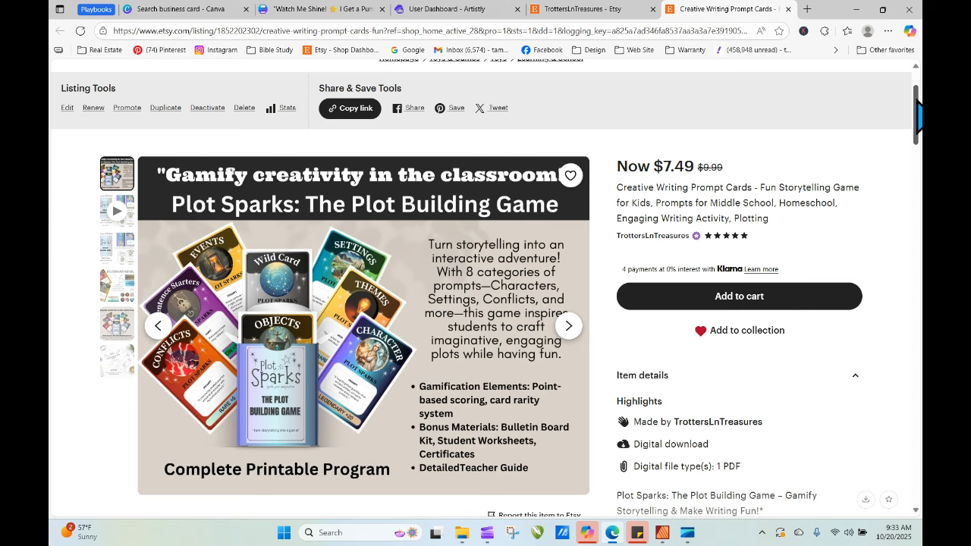
Return to the TrottersLnTreasures shop page and open the World Building & Writing Toolkit listing.
click(574, 12)
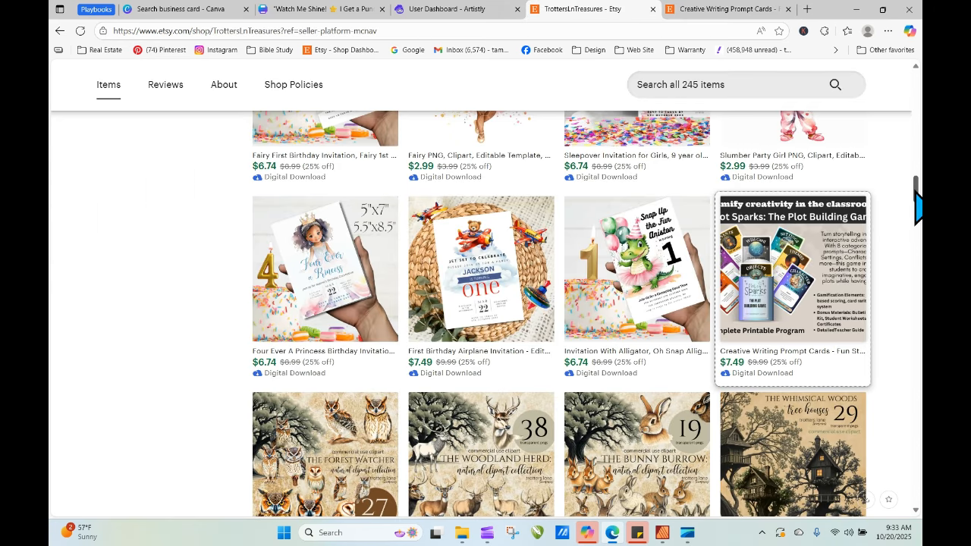
scroll(916, 204, up, 1)
scroll(918, 203, up, 2)
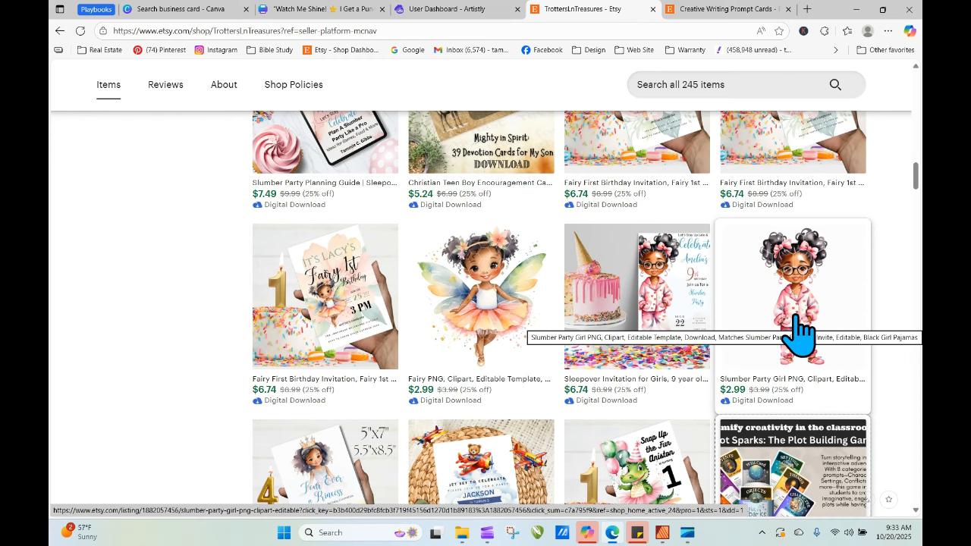
drag(915, 173, 916, 176)
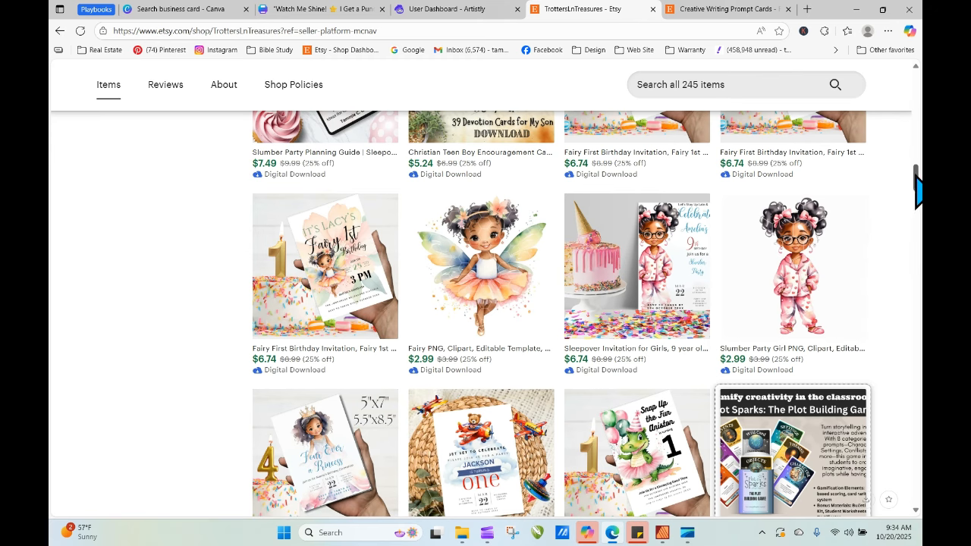
drag(914, 176, 888, 134)
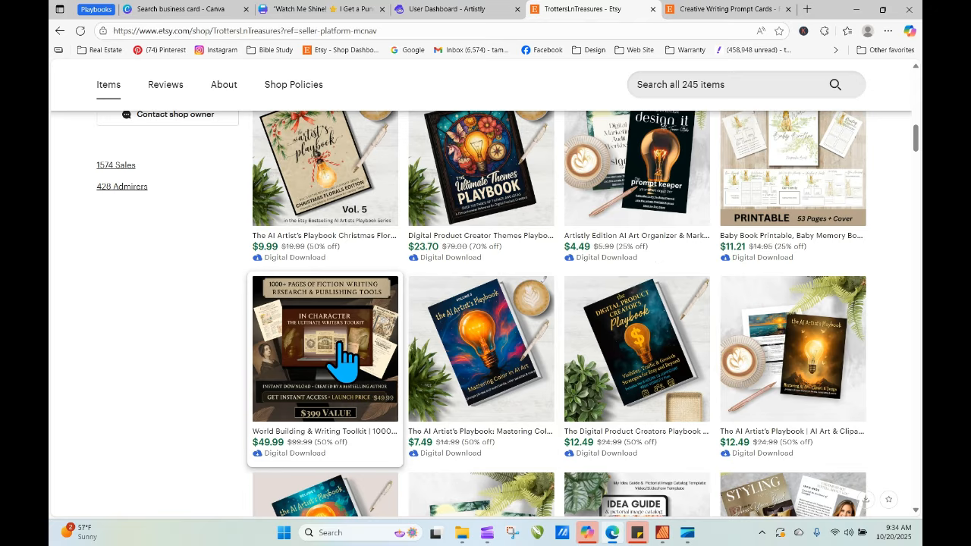
click(299, 353)
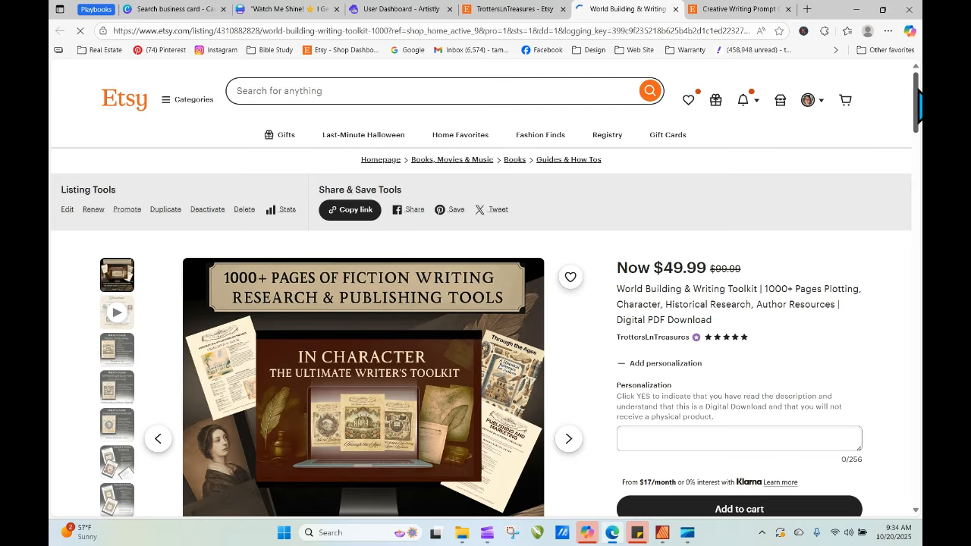
View the toolkit listing's "What's Inside" images for historical reference and self-publishing tools.
scroll(486, 303, down, 5)
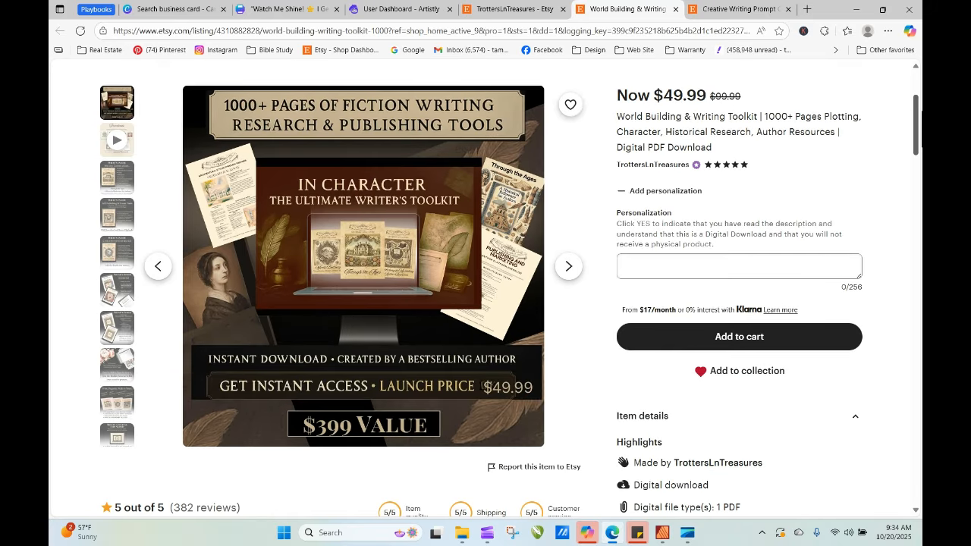
drag(921, 111, 921, 108)
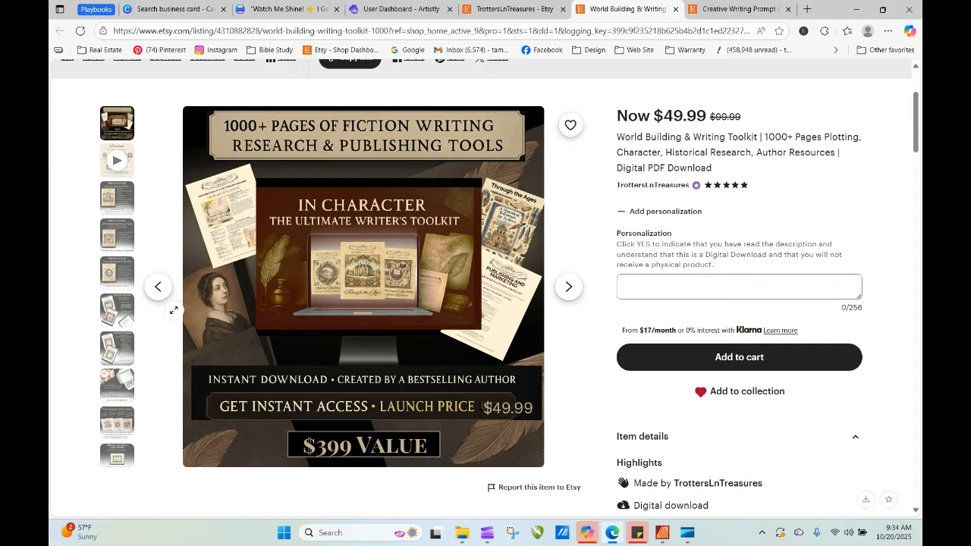
click(118, 201)
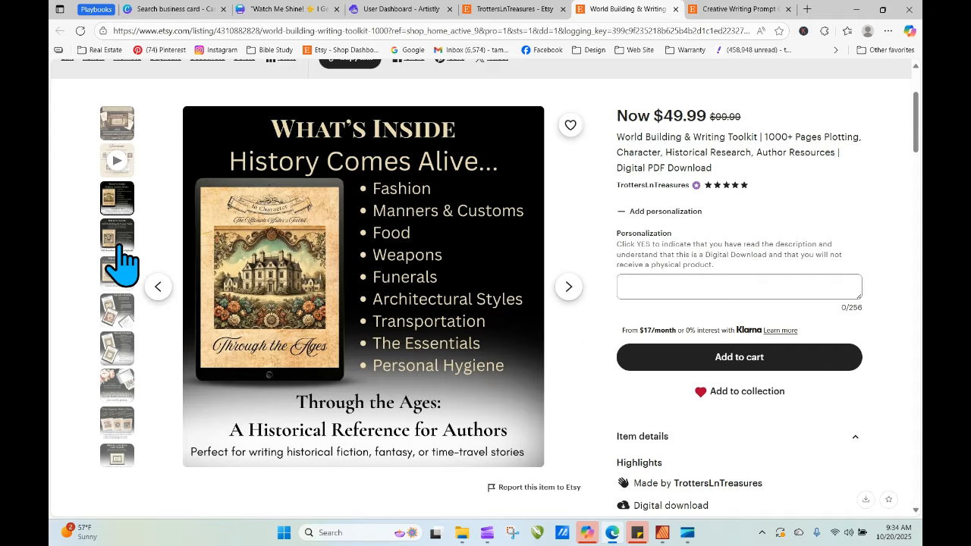
click(120, 244)
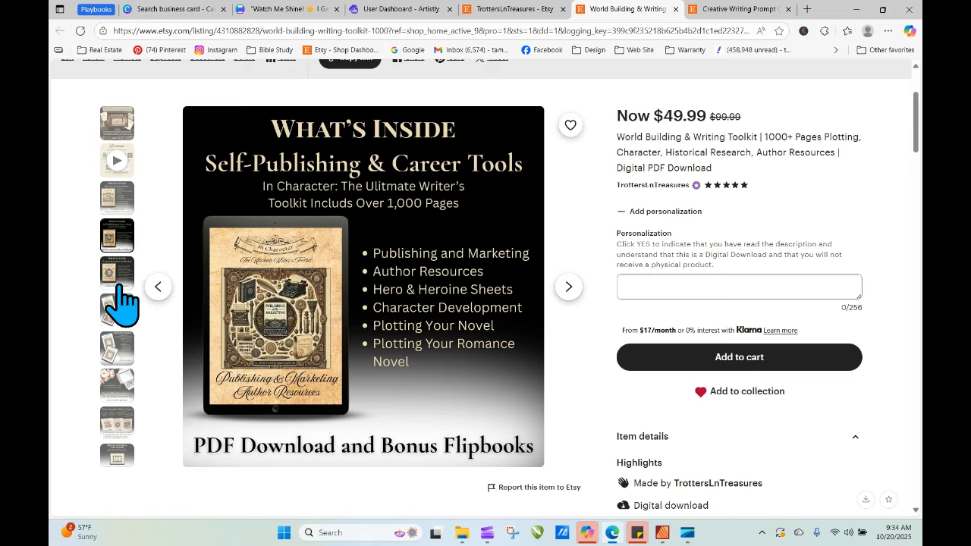
click(117, 201)
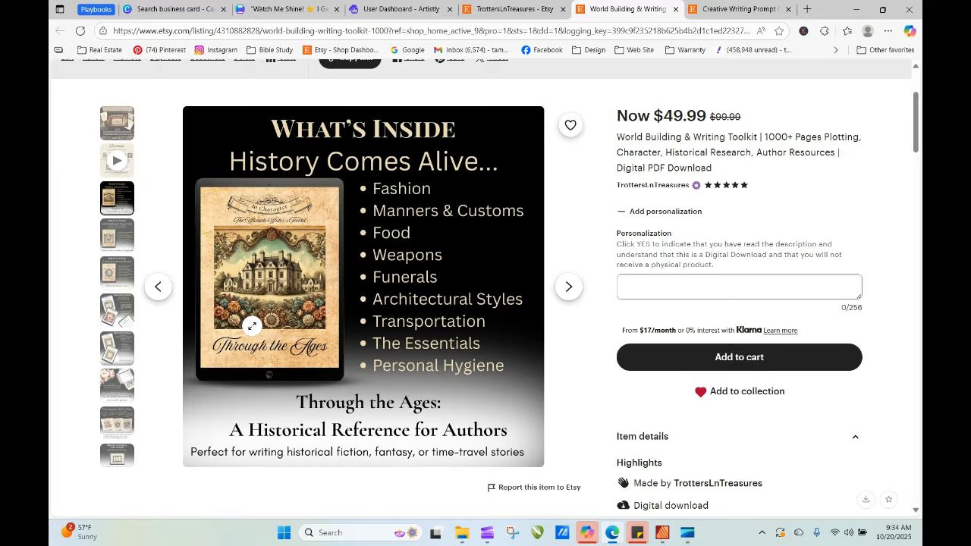
View the toolkit's gallery images on plotting, character development, printing and binder organization.
click(113, 314)
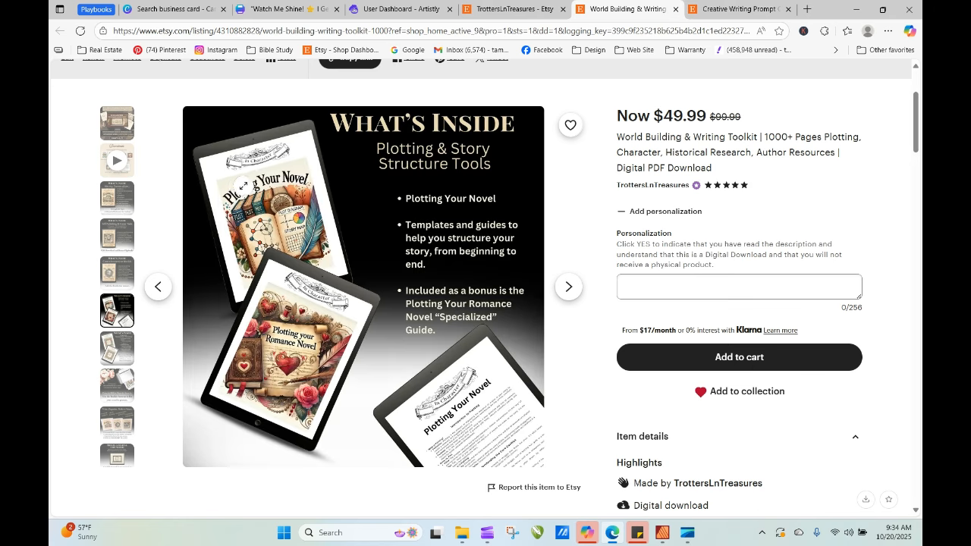
click(115, 355)
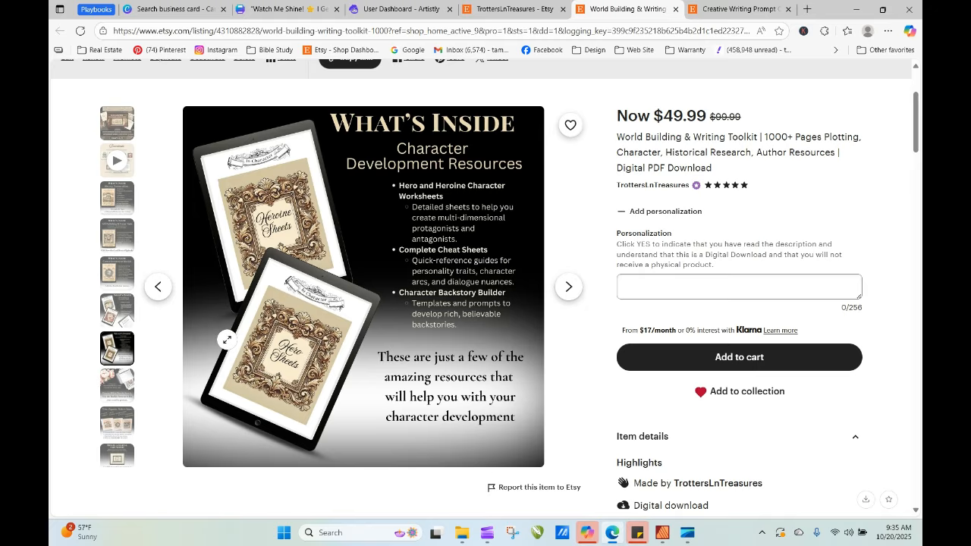
click(117, 386)
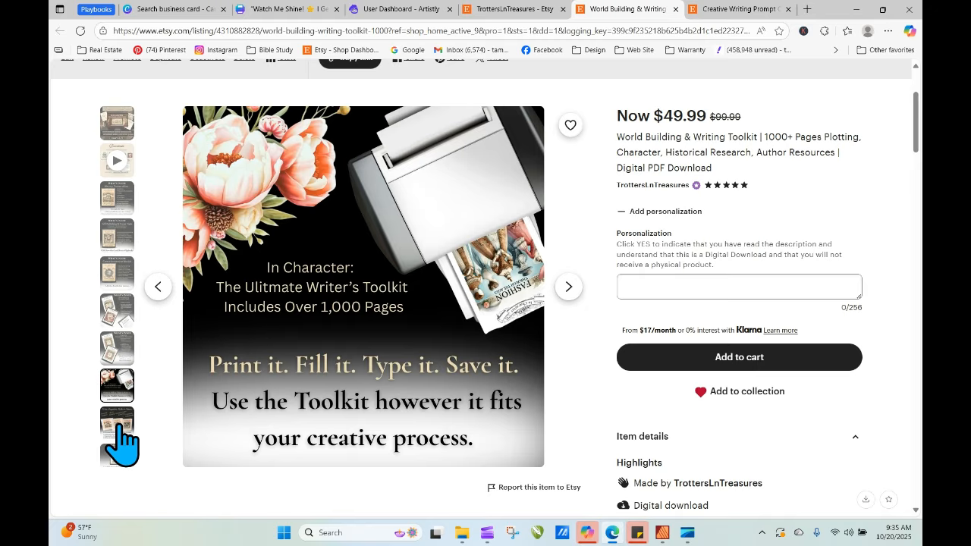
click(119, 426)
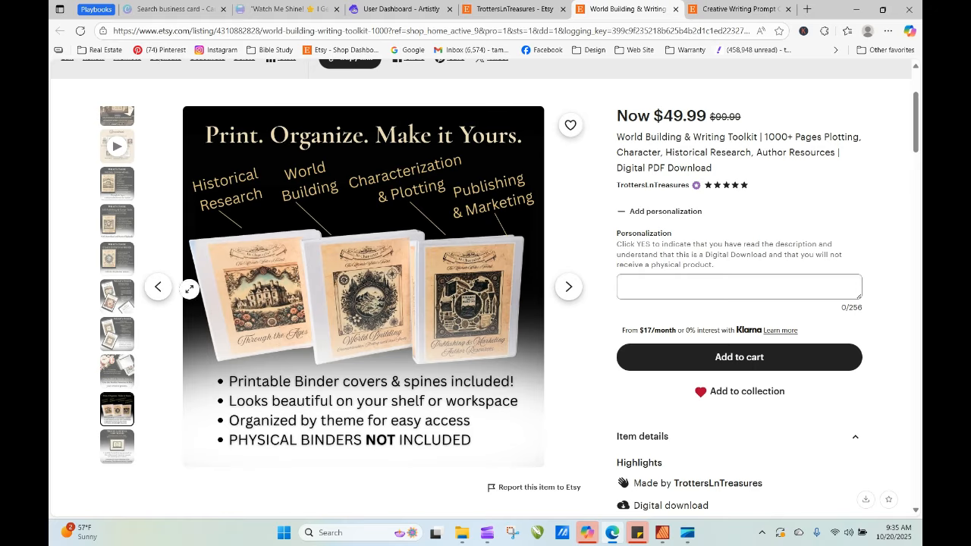
Go back through the toolkit's gallery from the printer image and the history image to the Plotting & Story Structure Tools image.
click(159, 287)
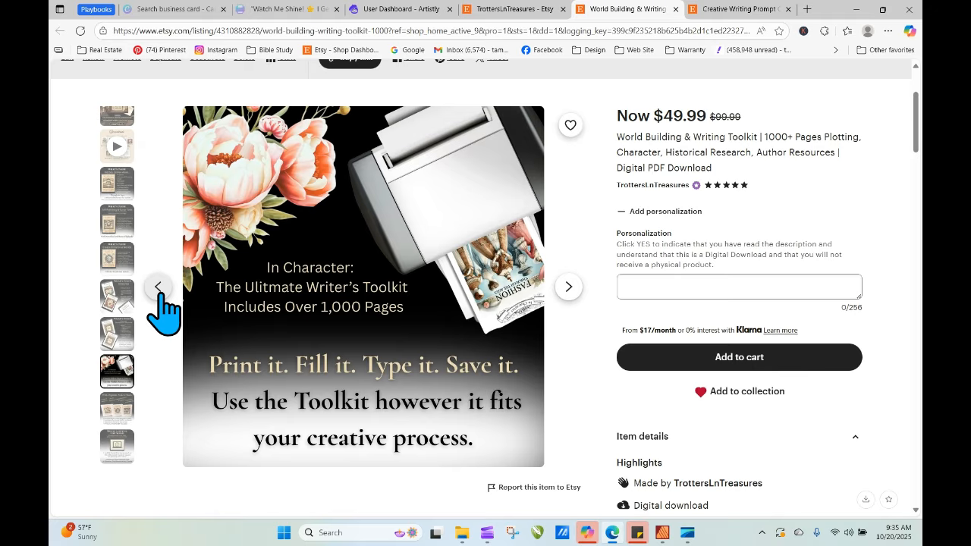
click(118, 184)
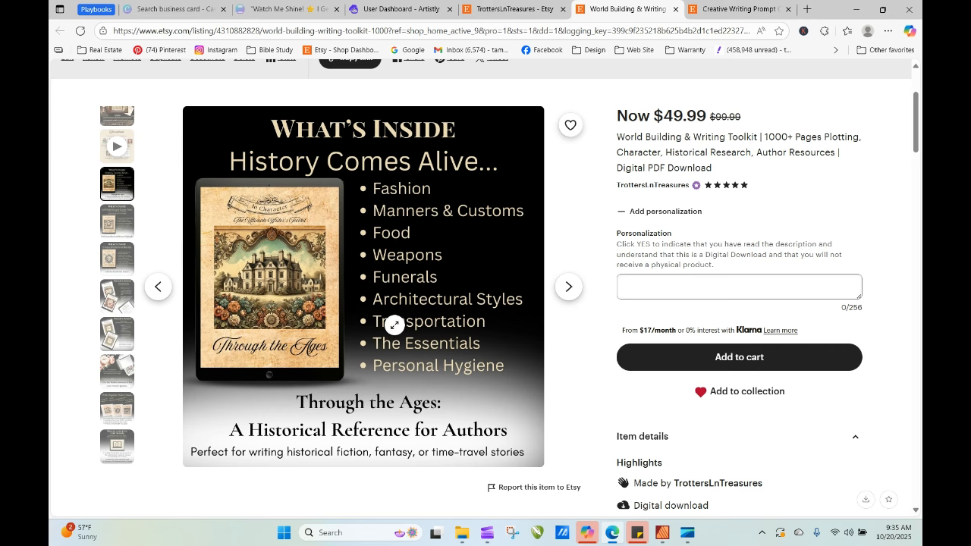
click(117, 228)
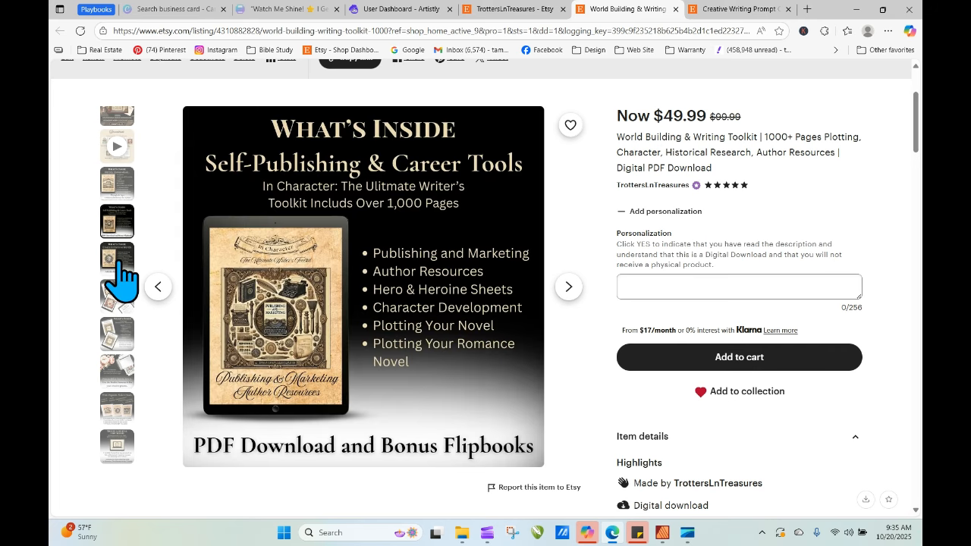
click(114, 258)
click(120, 296)
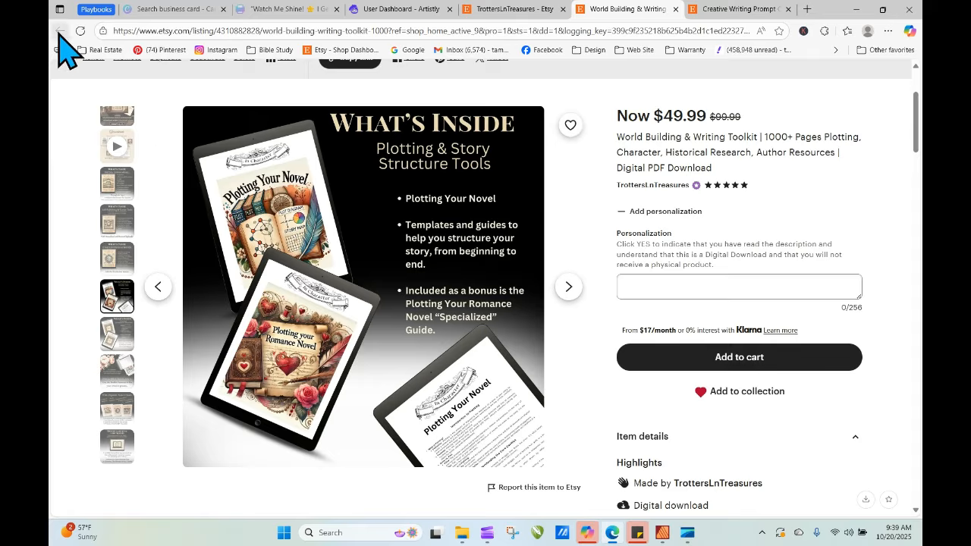
Return to the TrottersLnTreasures shop page and open page 2 of its item listings.
click(533, 15)
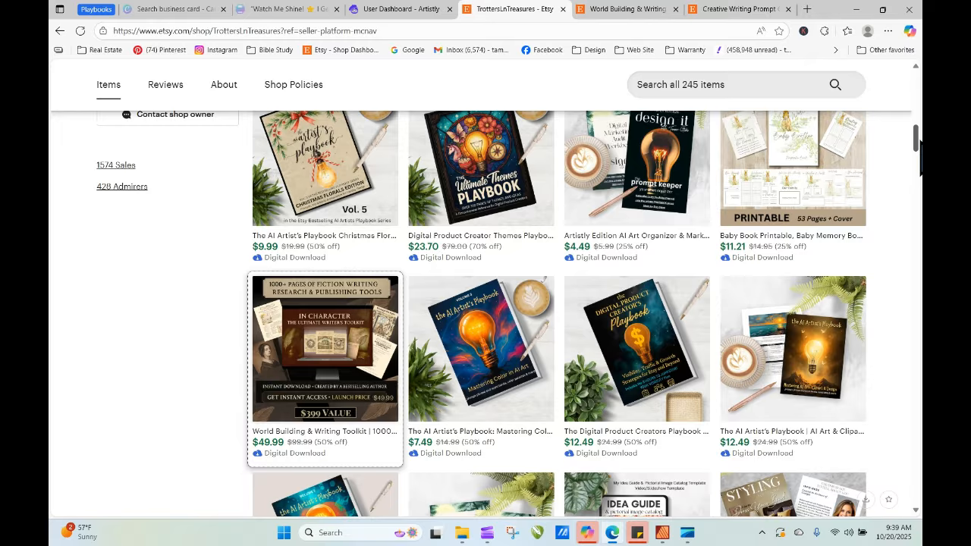
scroll(917, 141, down, 10)
scroll(559, 313, down, 5)
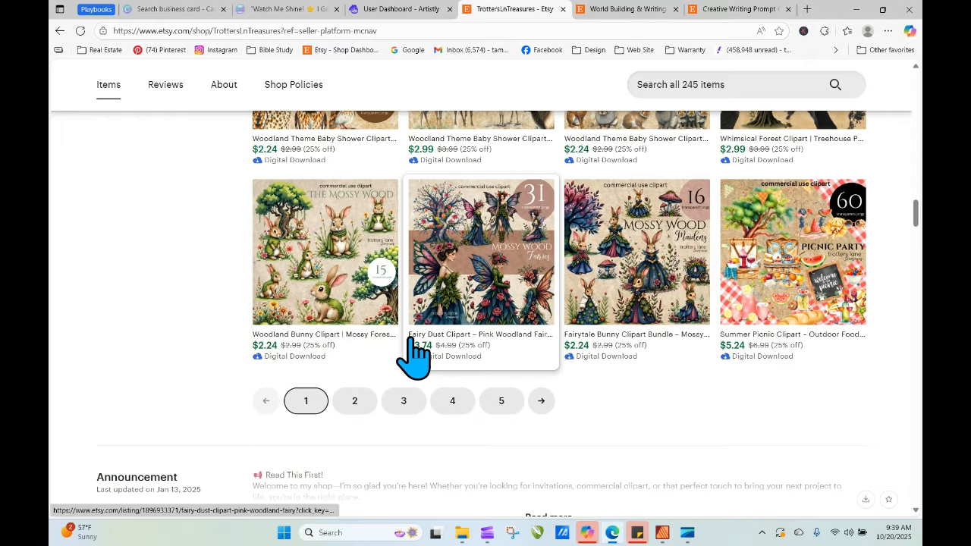
click(354, 401)
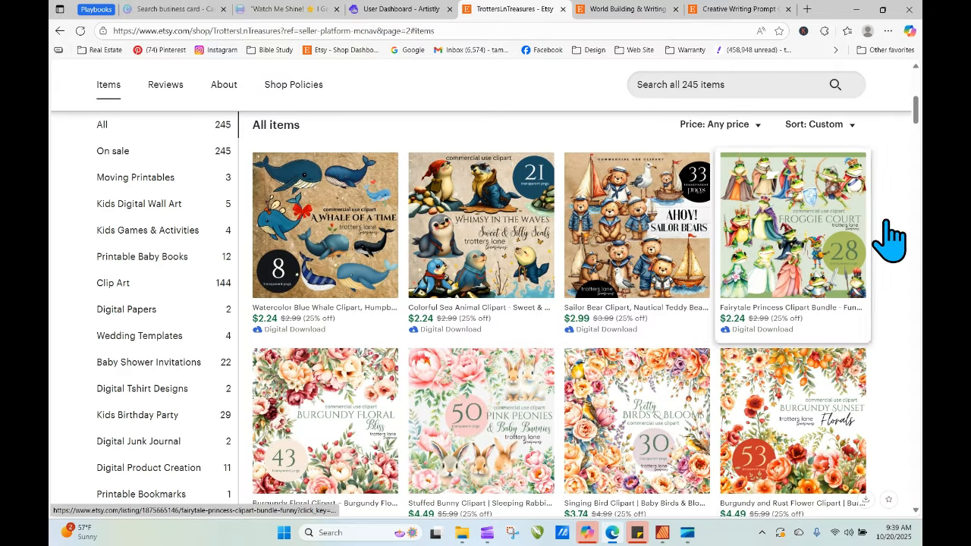
Browse the clipart and invitation listings on page 2 of the shop and open page 3.
drag(916, 122, 916, 145)
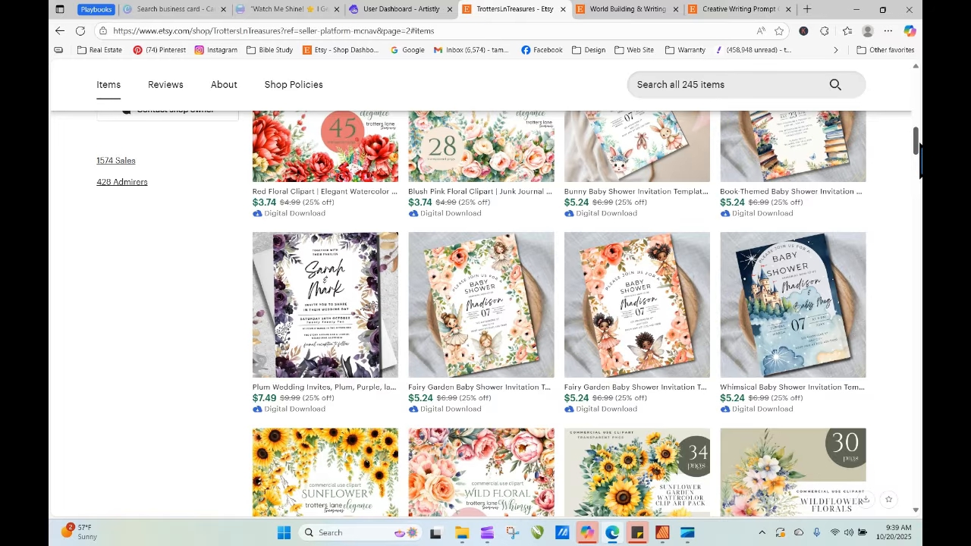
scroll(919, 152, down, 4)
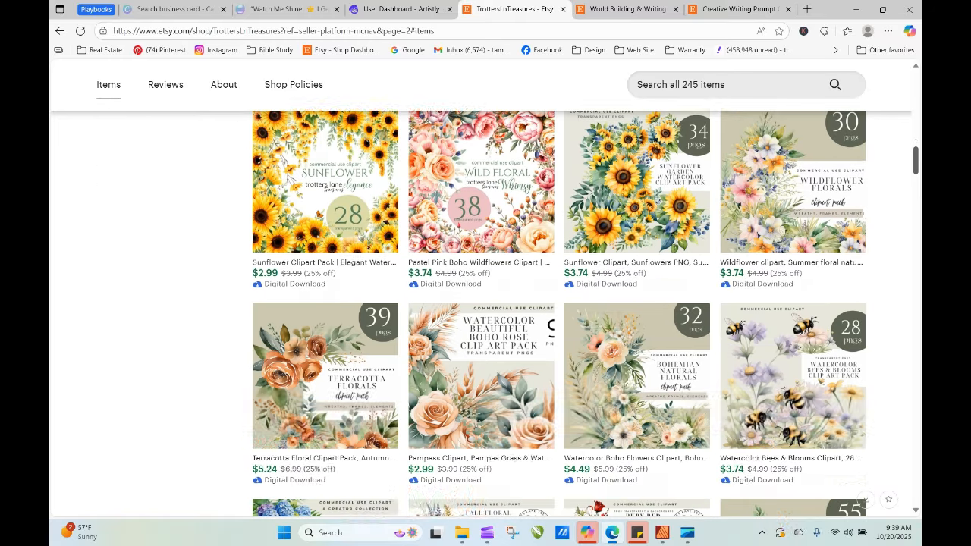
scroll(574, 259, down, 14)
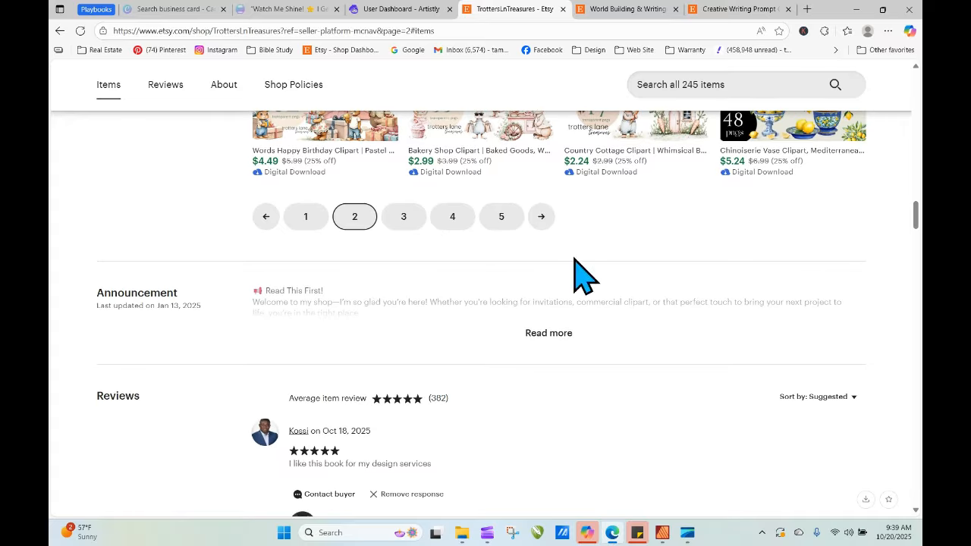
click(403, 217)
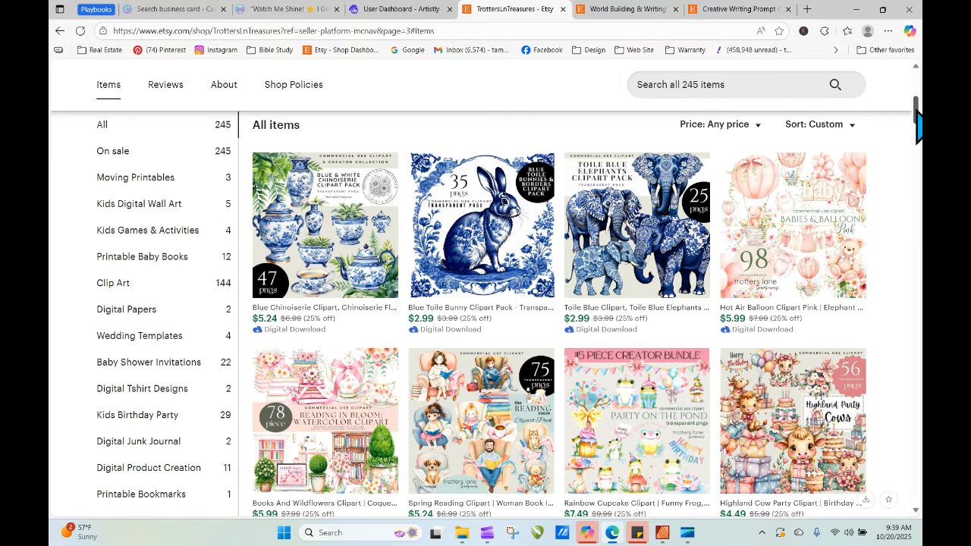
Browse the clipart listings on page 3, return to the shop banner and expand the Playbooks tab group.
drag(916, 111, 918, 144)
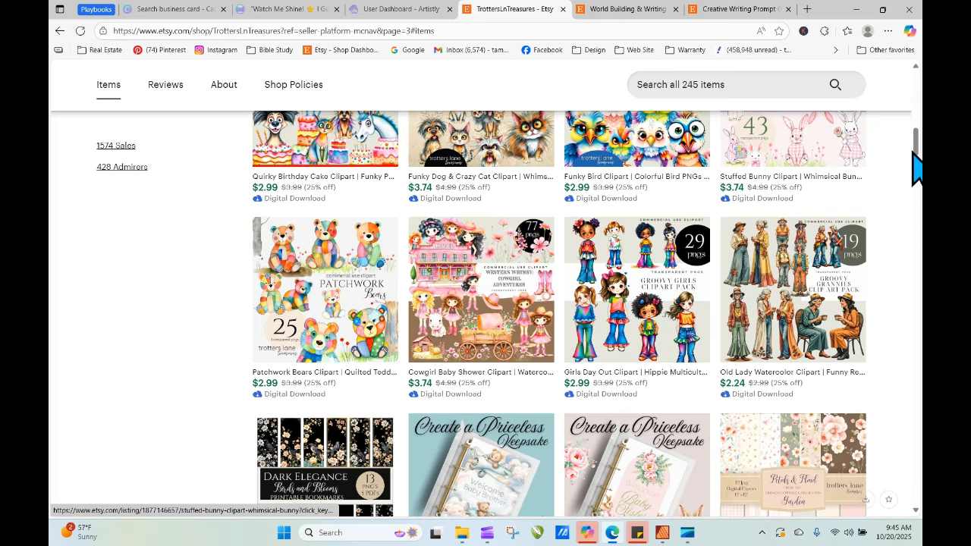
drag(914, 148, 917, 75)
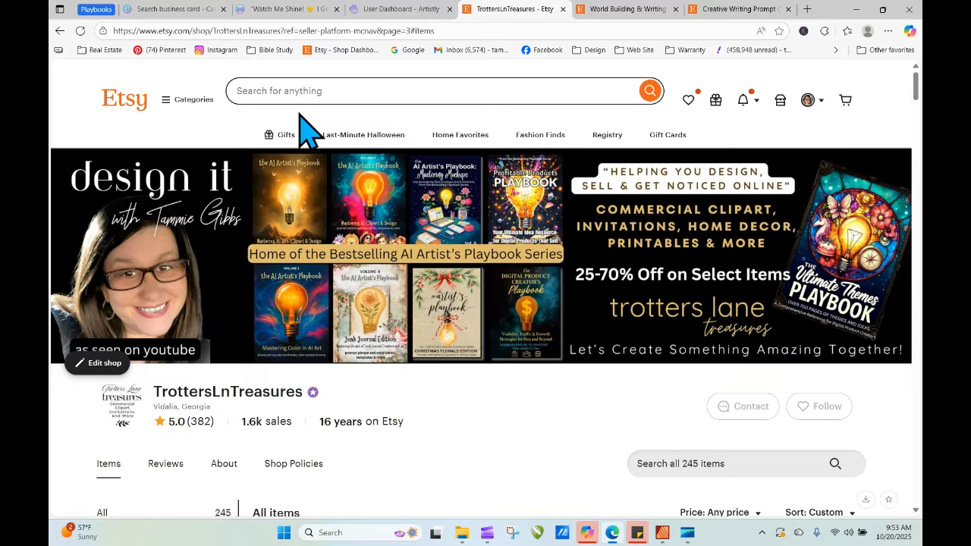
click(97, 9)
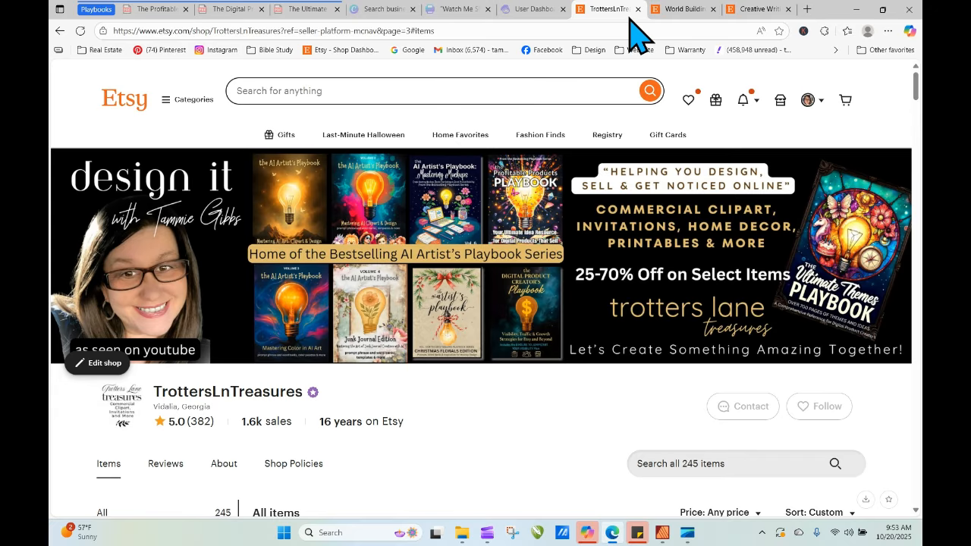
Switch to the Profitable Products Playbook PDF and search it for "teacher".
click(152, 11)
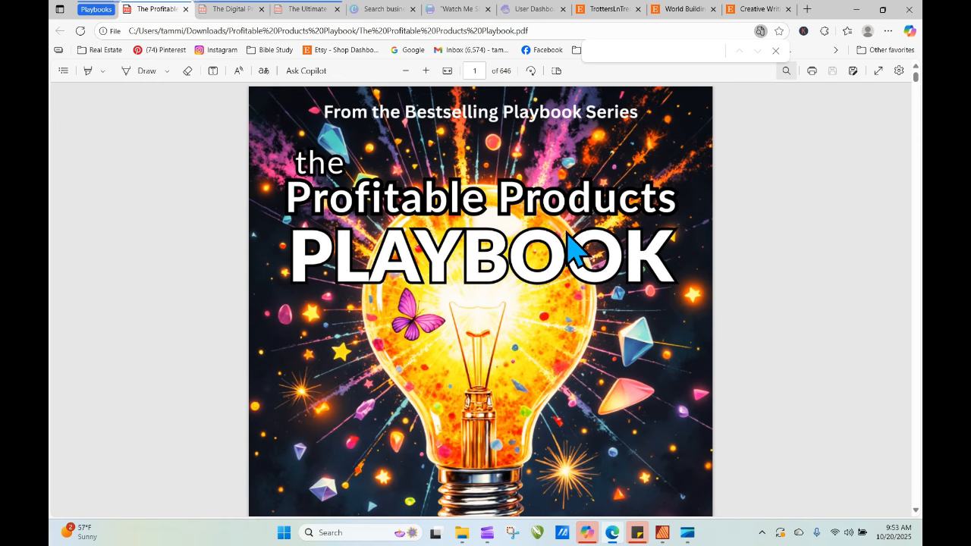
click(634, 48)
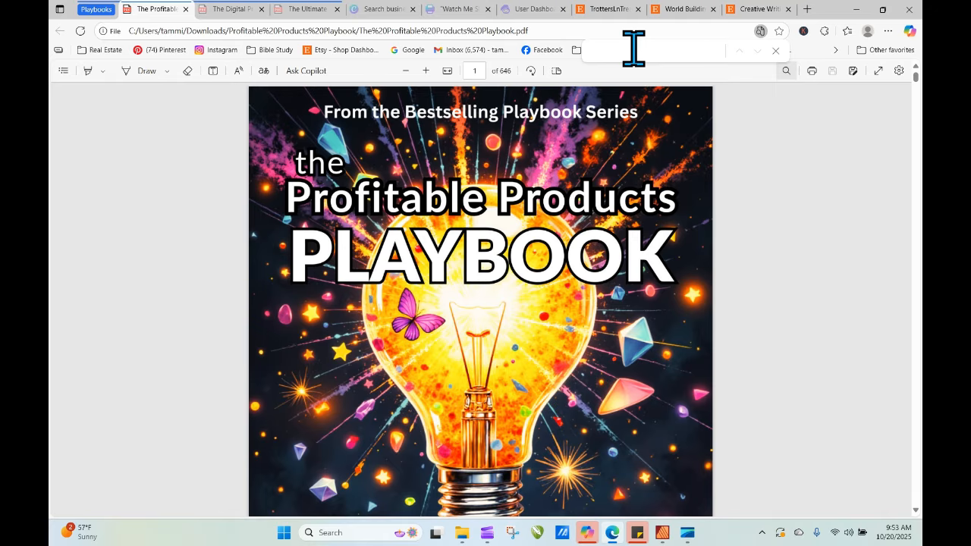
text(teacher)
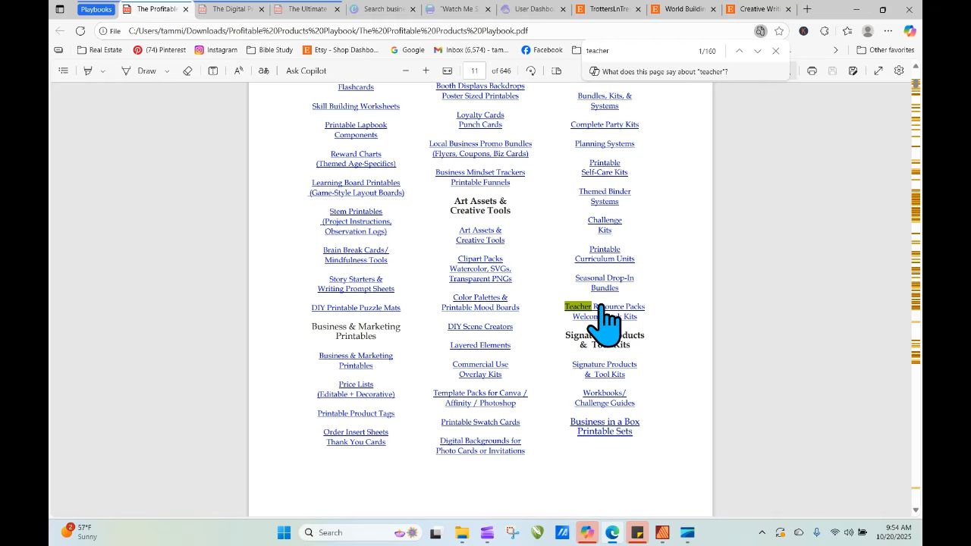
Step through the "teacher" matches in the decorative printables, holiday art and texture sections to the classroom decorators entry on page 59.
click(757, 51)
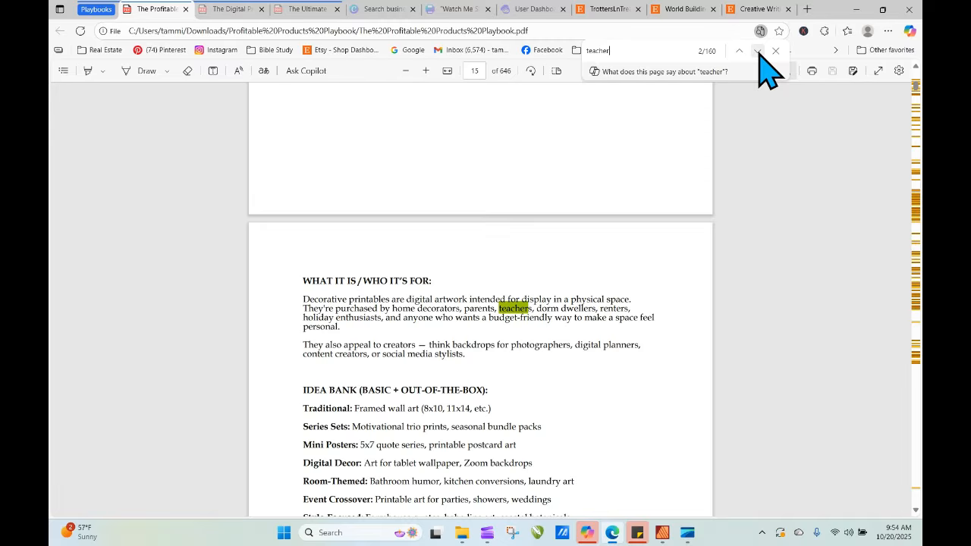
click(756, 51)
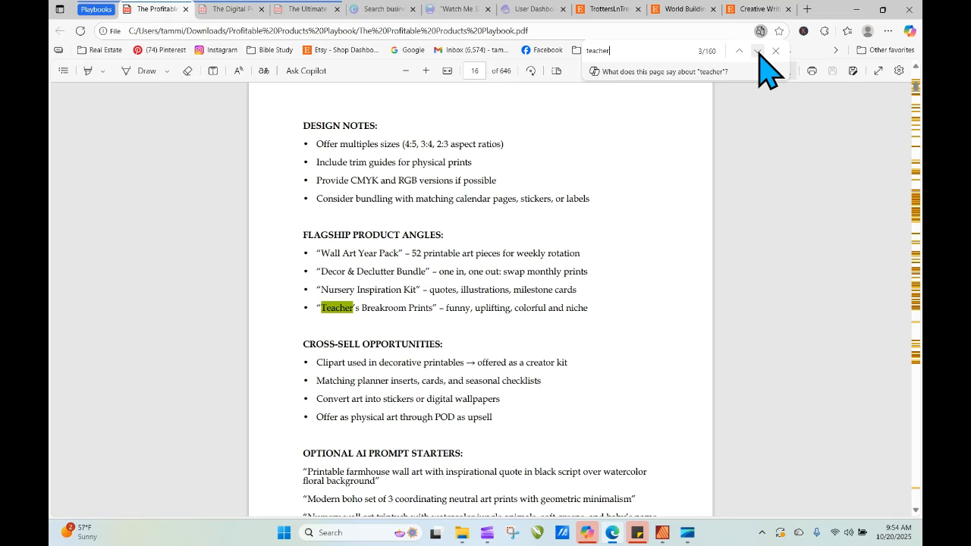
click(757, 50)
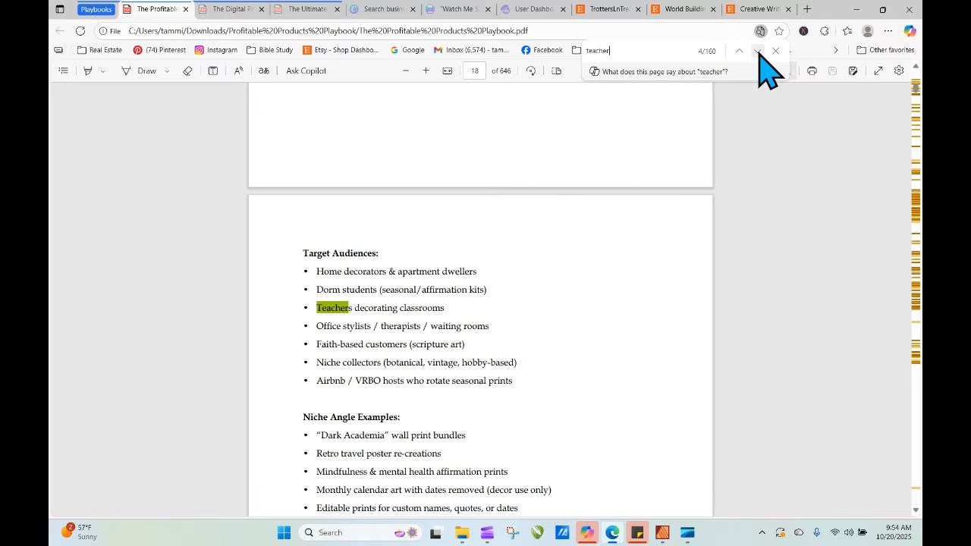
click(757, 51)
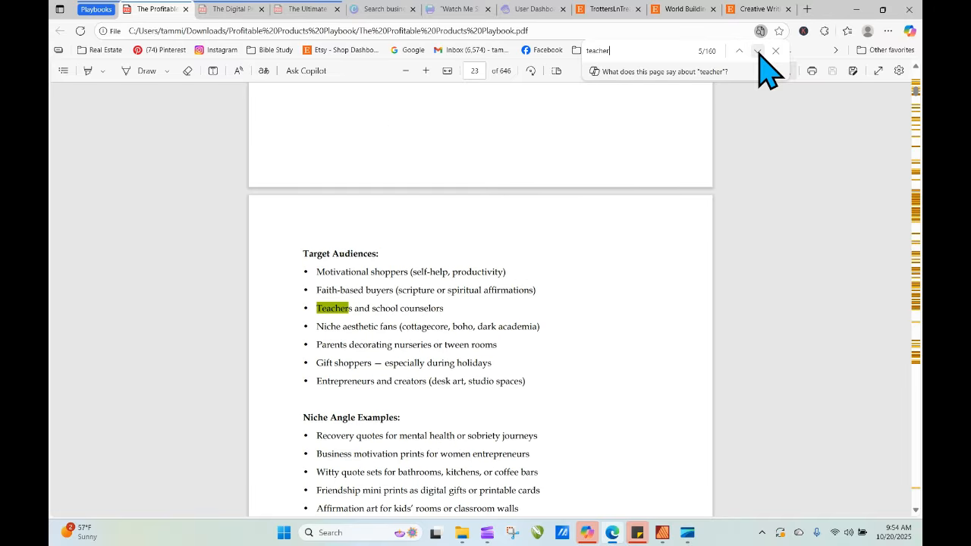
click(757, 51)
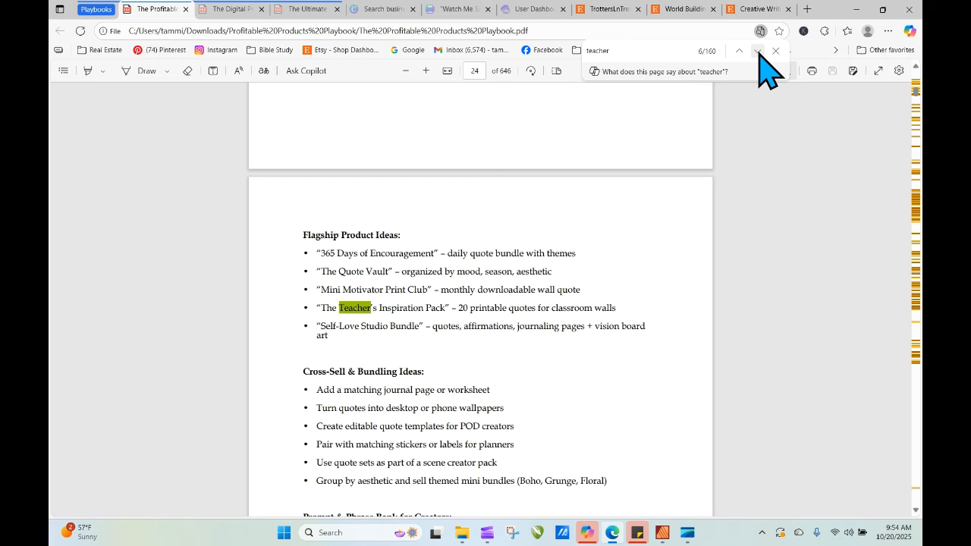
click(757, 51)
click(757, 51)
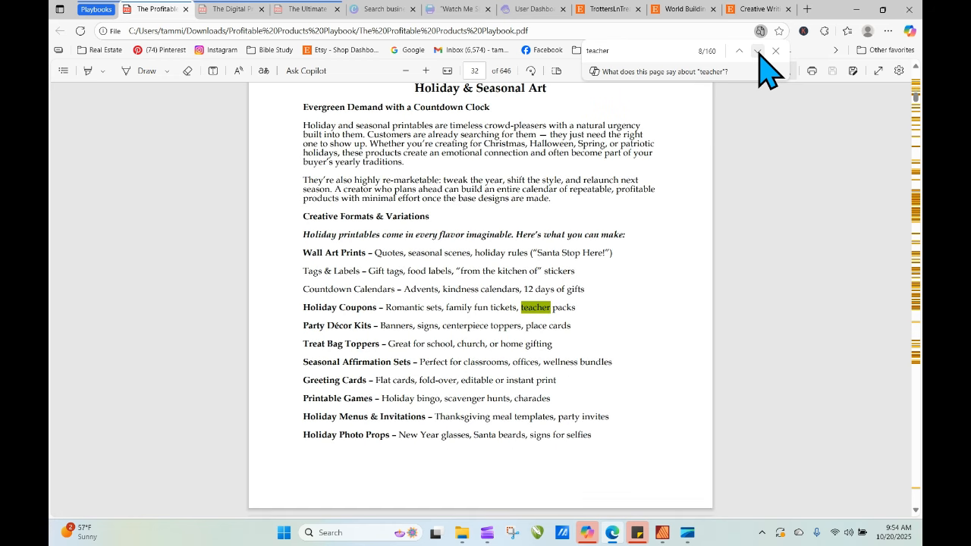
click(757, 51)
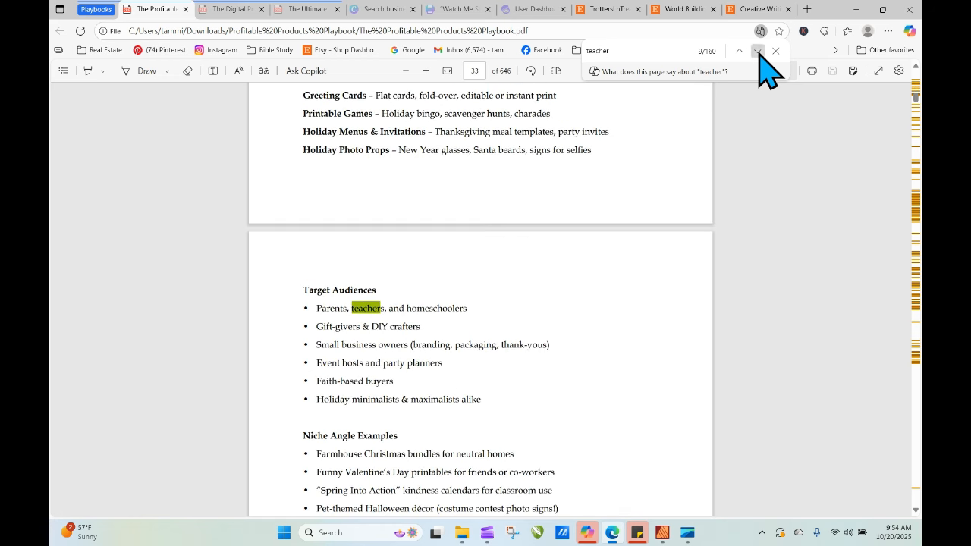
click(757, 50)
click(757, 51)
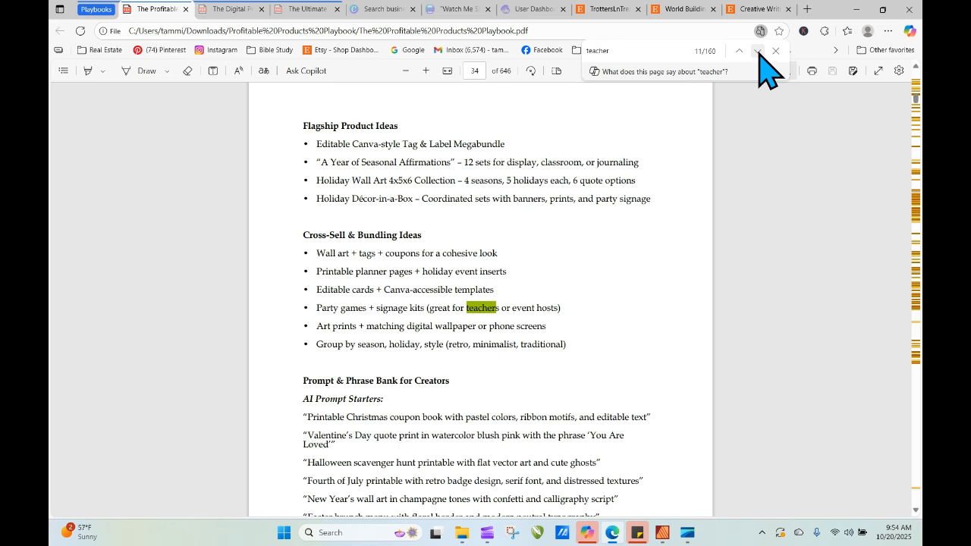
click(757, 51)
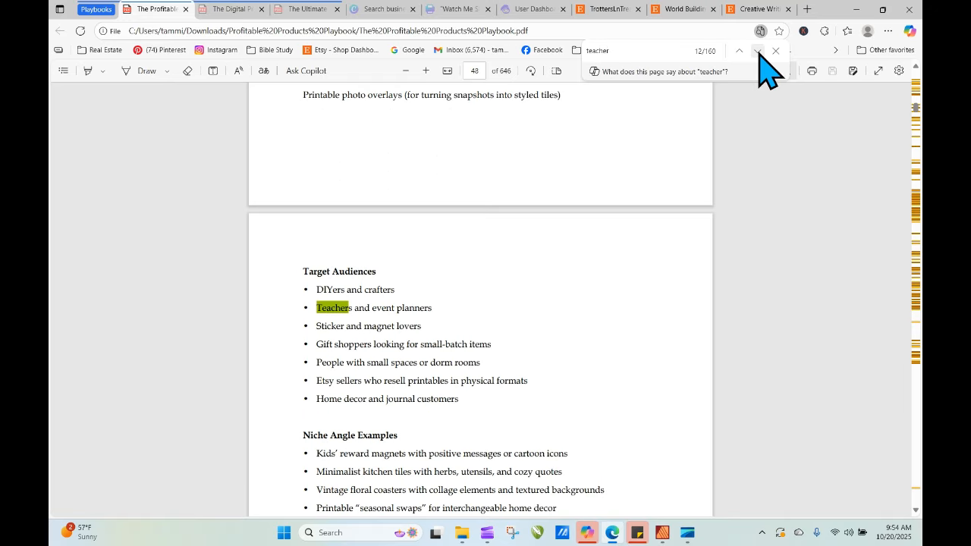
click(757, 51)
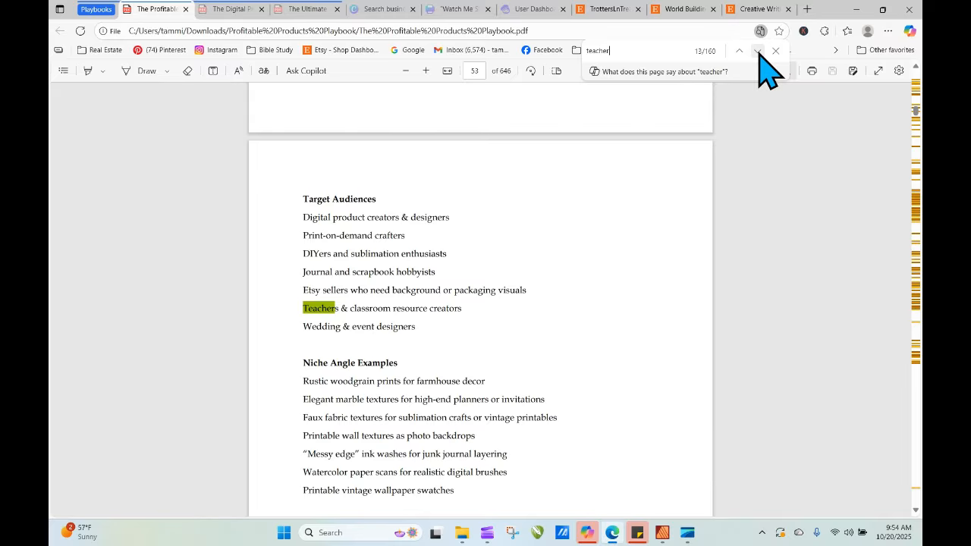
click(757, 50)
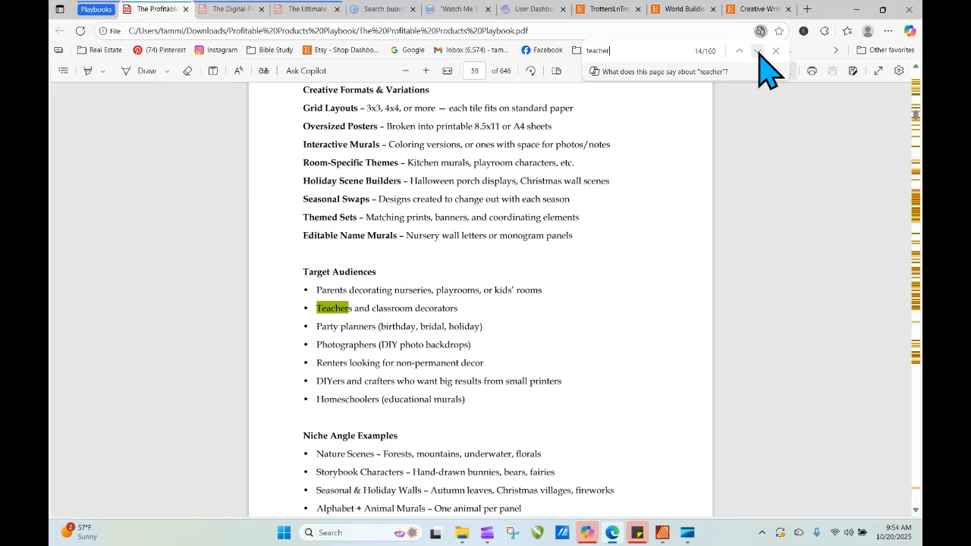
Continue through the "teacher" matches in the planner, inventory, party kit and favor box sections to the party budget planner entry on page 161.
click(757, 50)
click(757, 51)
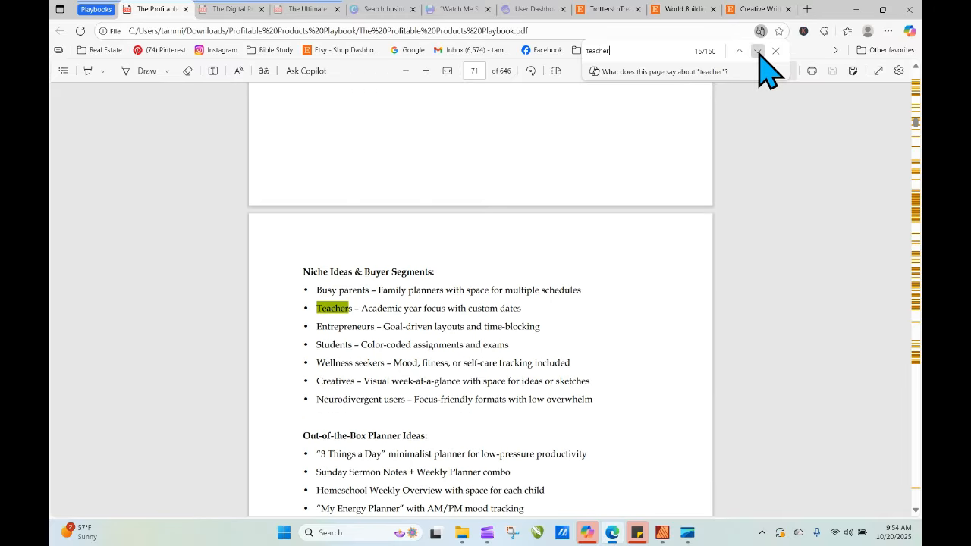
click(757, 51)
click(757, 51)
click(757, 51)
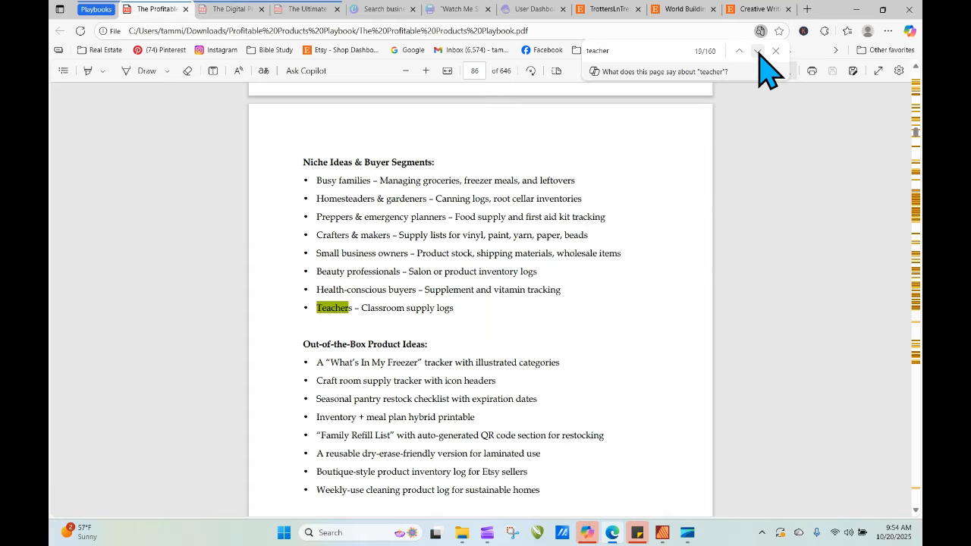
click(757, 51)
click(757, 51)
click(757, 51)
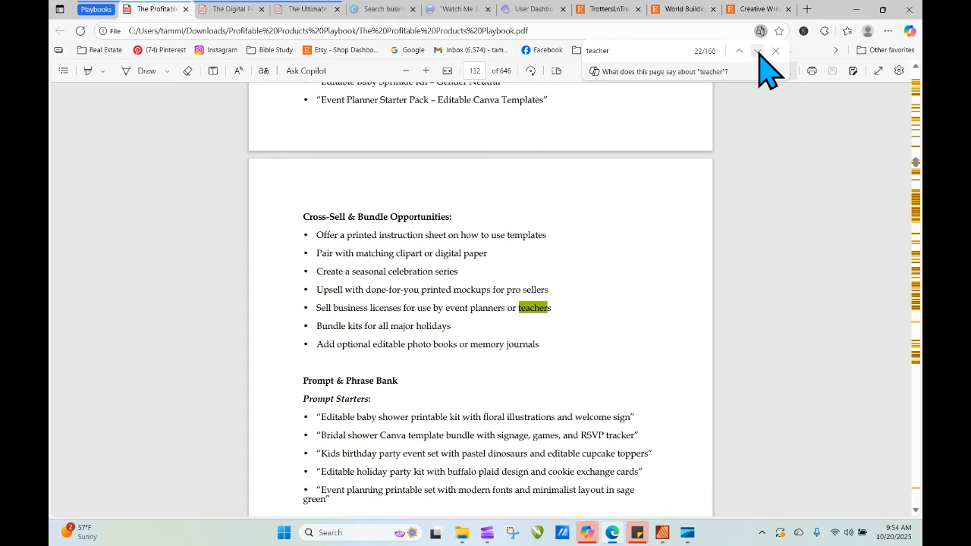
click(757, 51)
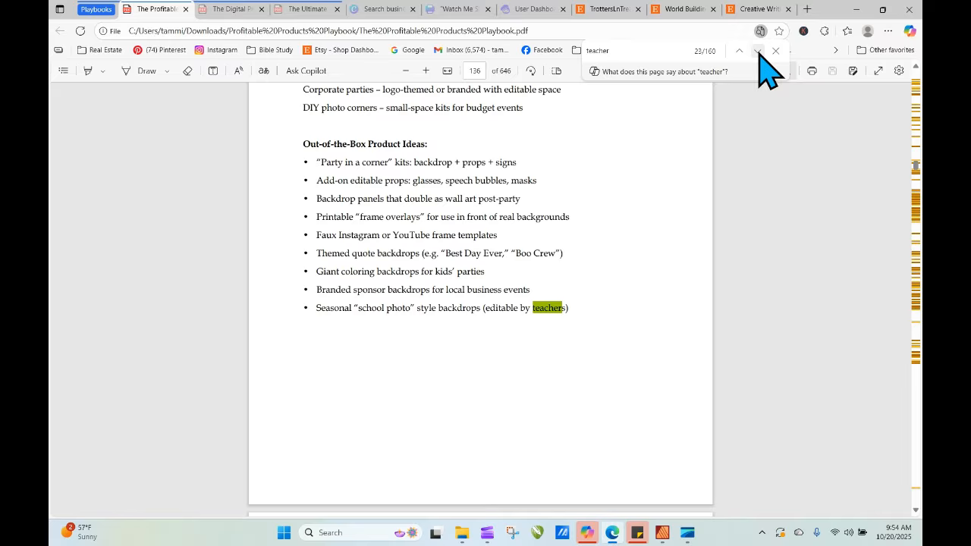
click(757, 50)
click(757, 51)
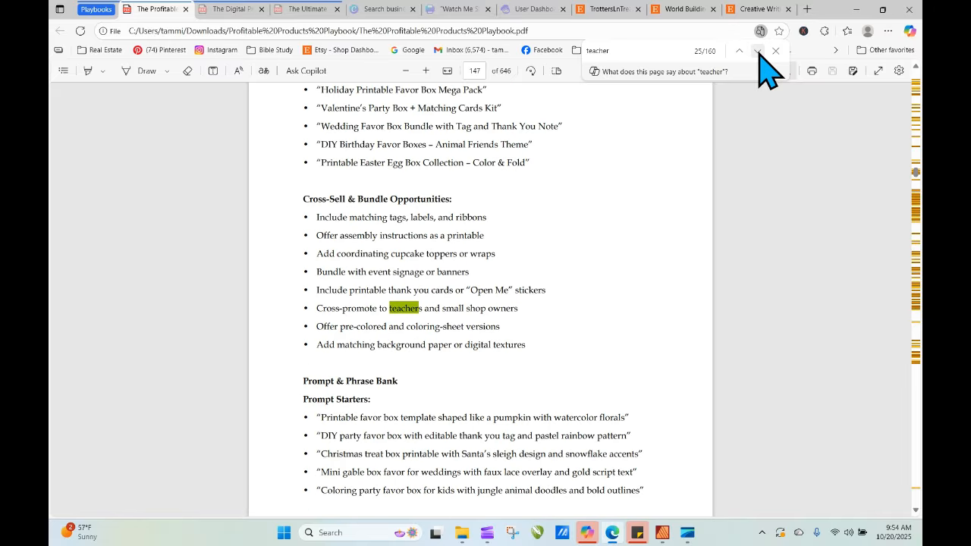
click(757, 51)
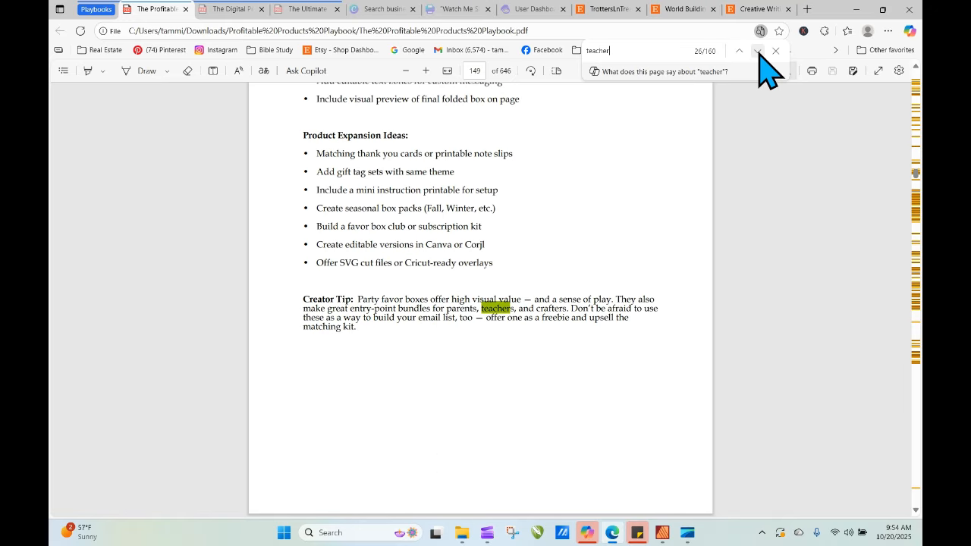
click(757, 51)
click(757, 51)
click(757, 51)
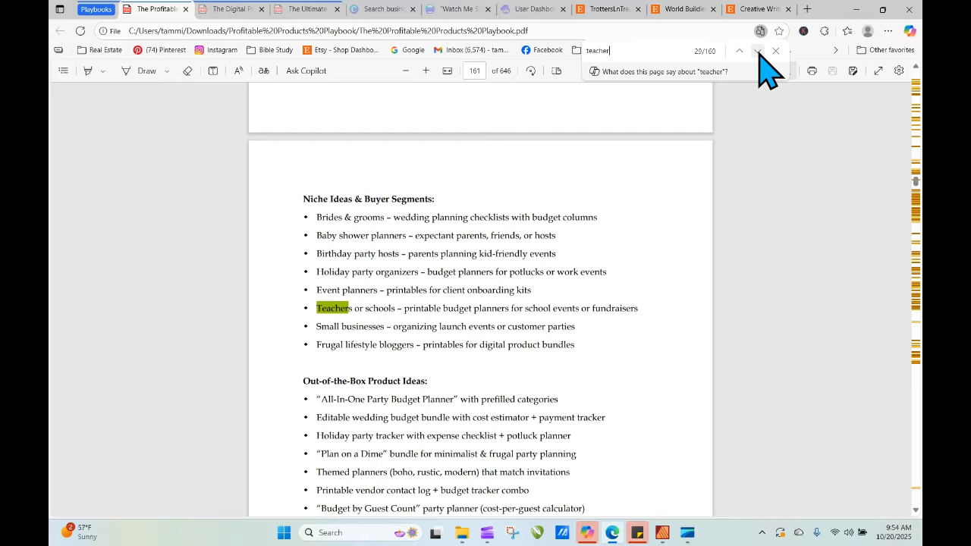
Advance through the "teacher" matches in the educational printables section to the Flashcards introduction on page 185.
click(757, 51)
click(757, 51)
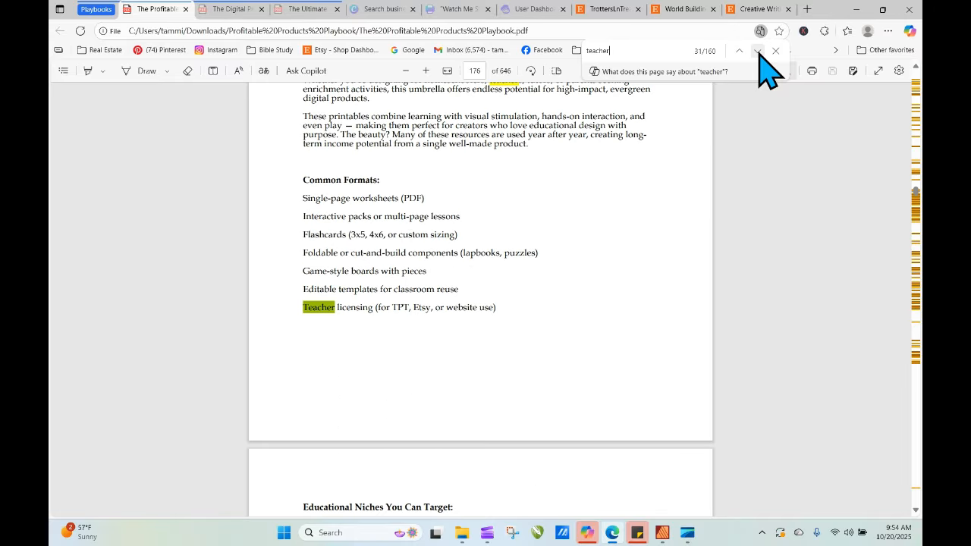
click(757, 51)
click(757, 51)
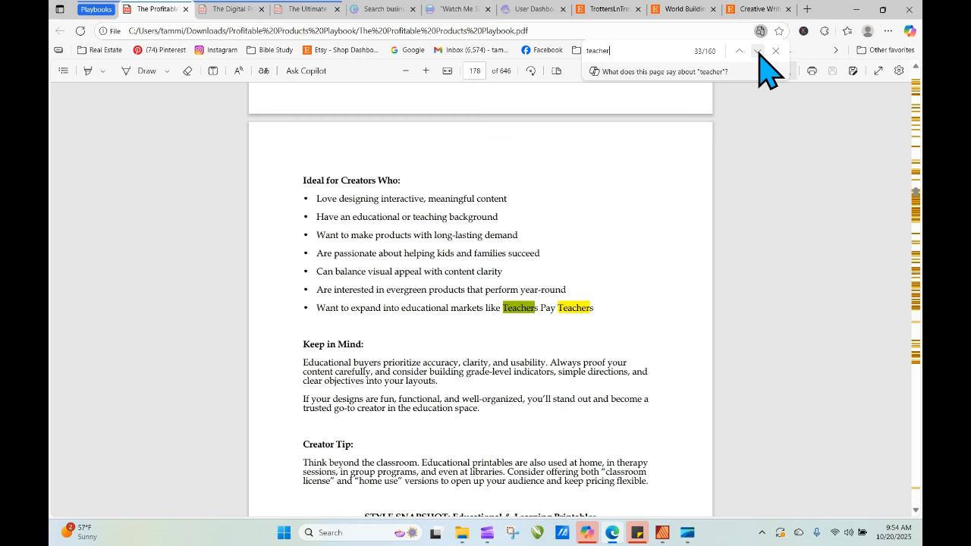
click(757, 51)
click(757, 51)
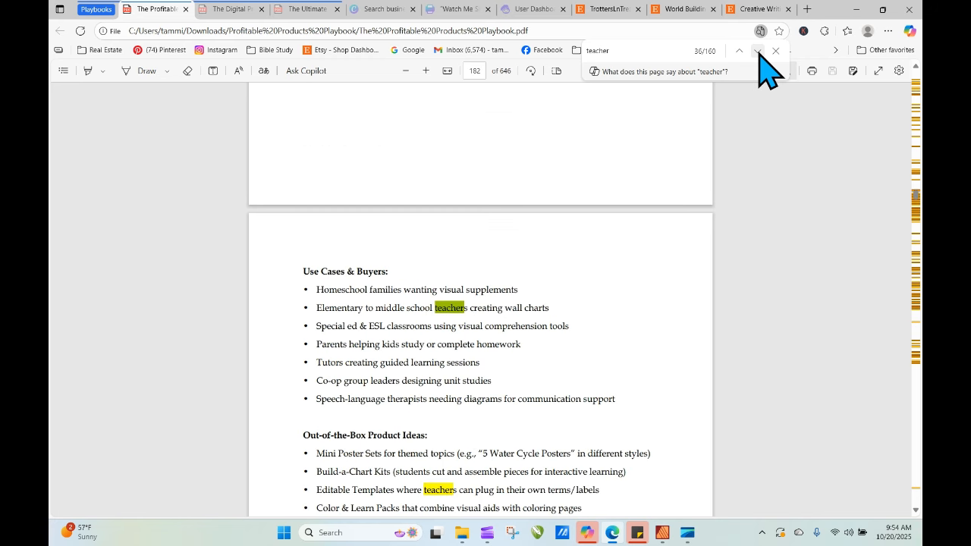
click(757, 51)
click(757, 51)
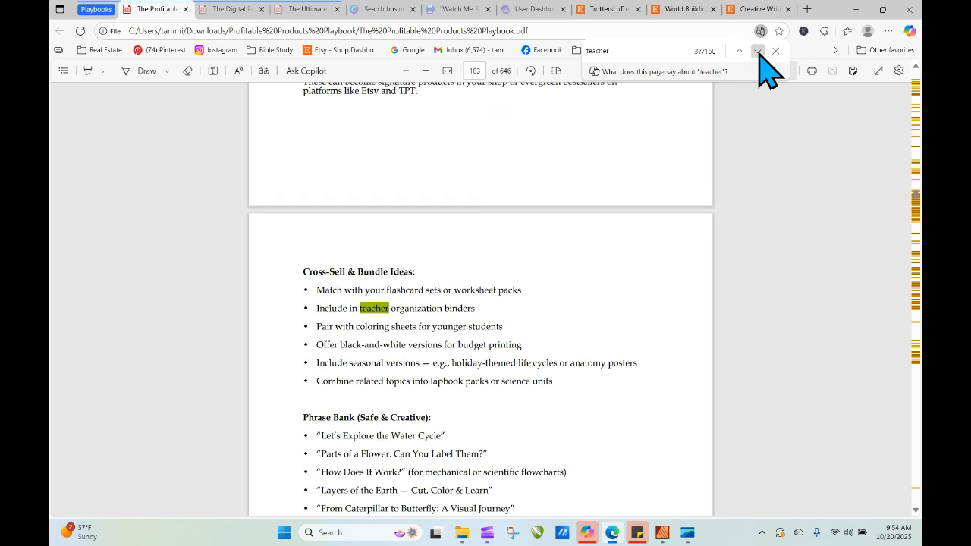
click(757, 51)
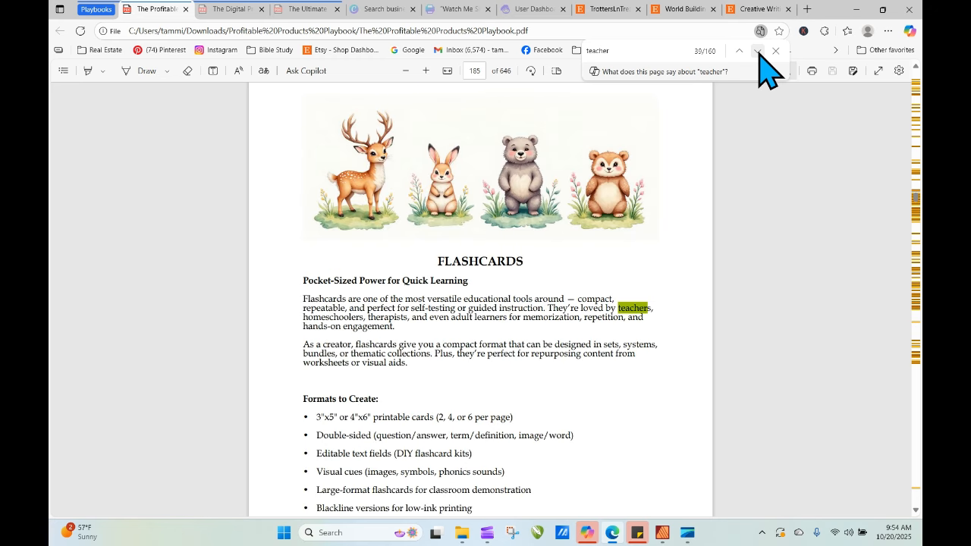
Go through the "teacher" matches in the flashcard and worksheet sections to the Printable Lapbook Components introduction on page 194.
click(757, 51)
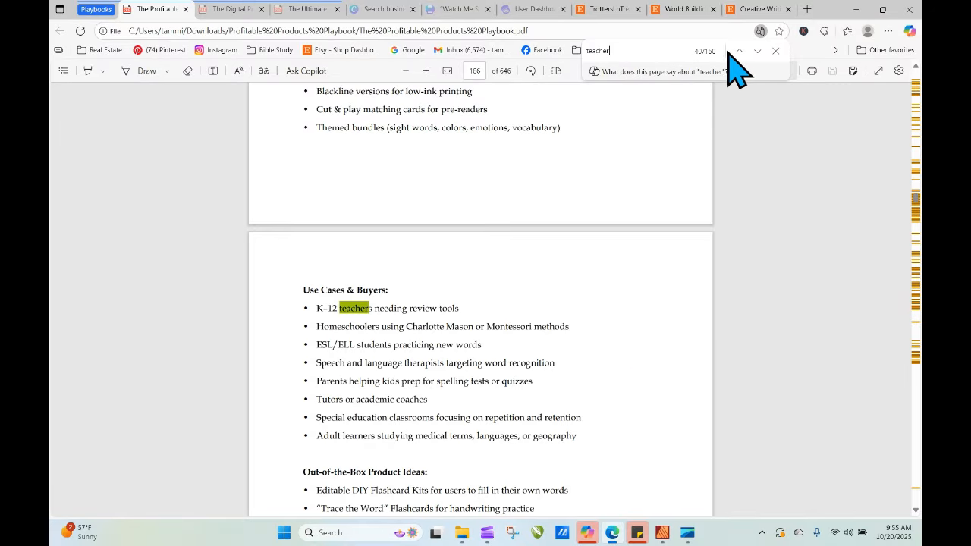
click(757, 51)
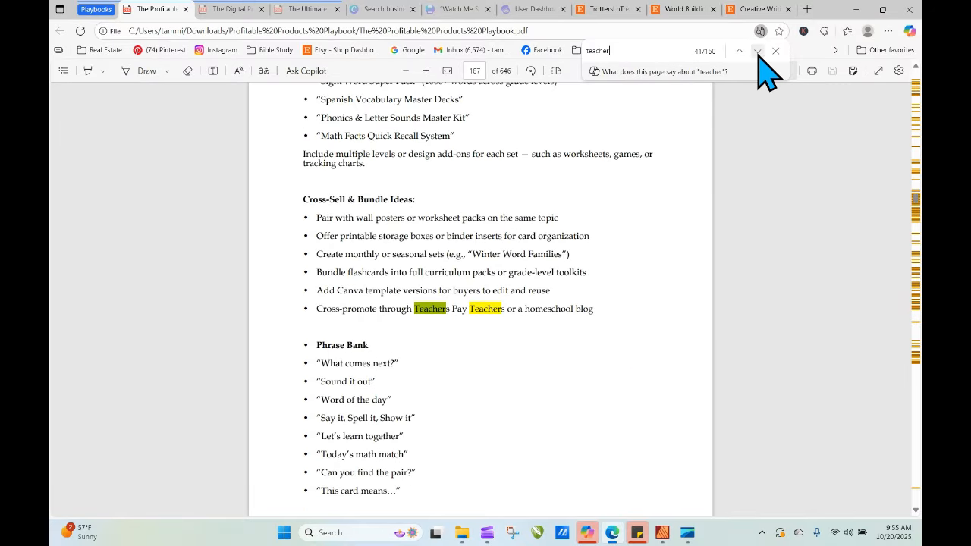
click(757, 52)
click(757, 51)
click(756, 52)
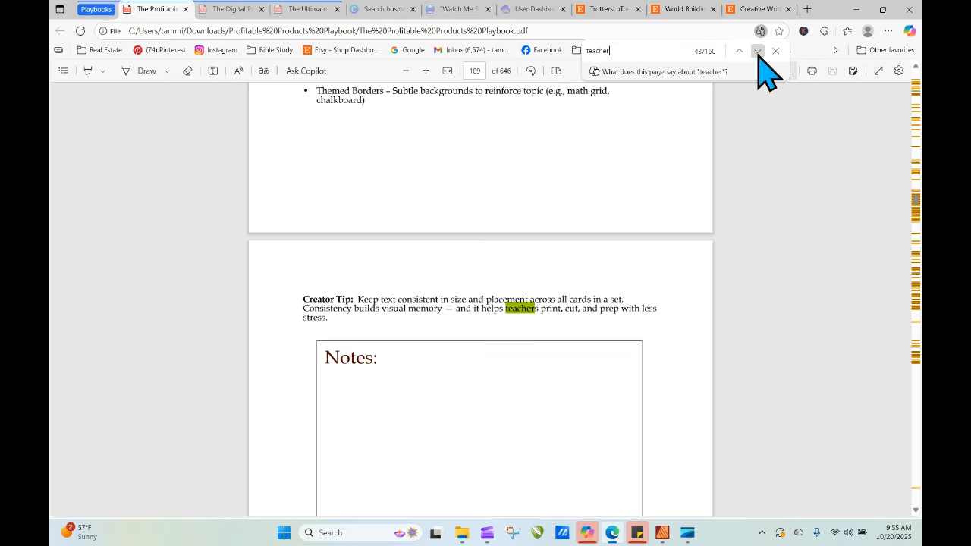
click(757, 52)
click(757, 51)
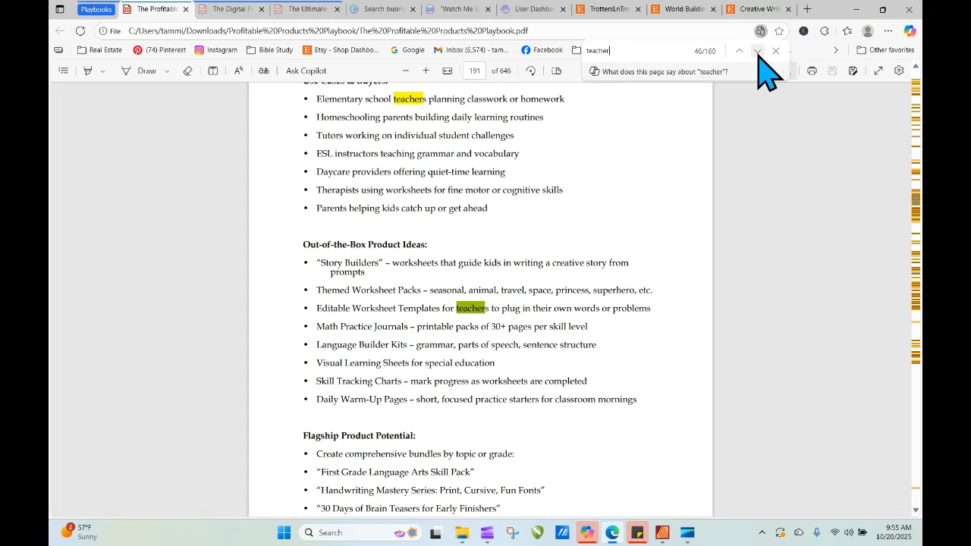
click(757, 52)
click(757, 51)
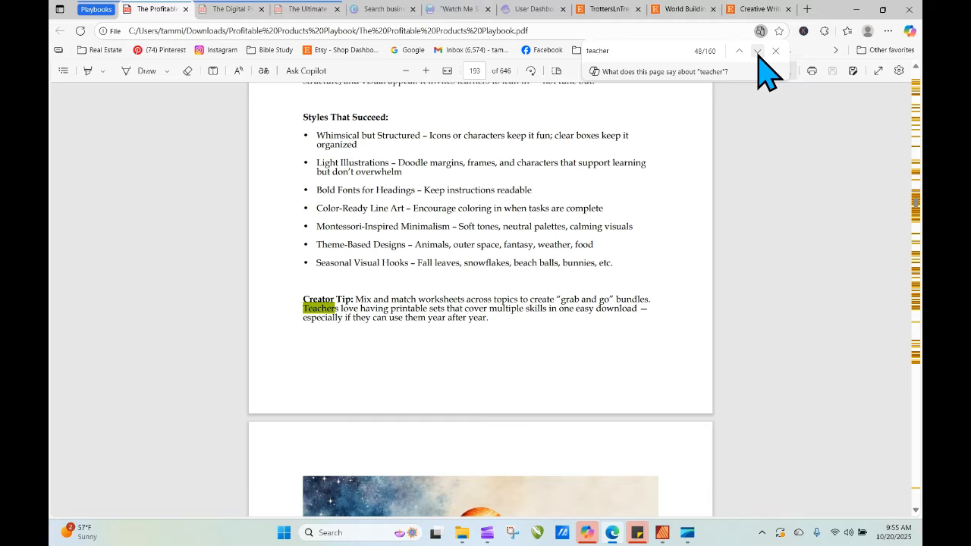
click(757, 52)
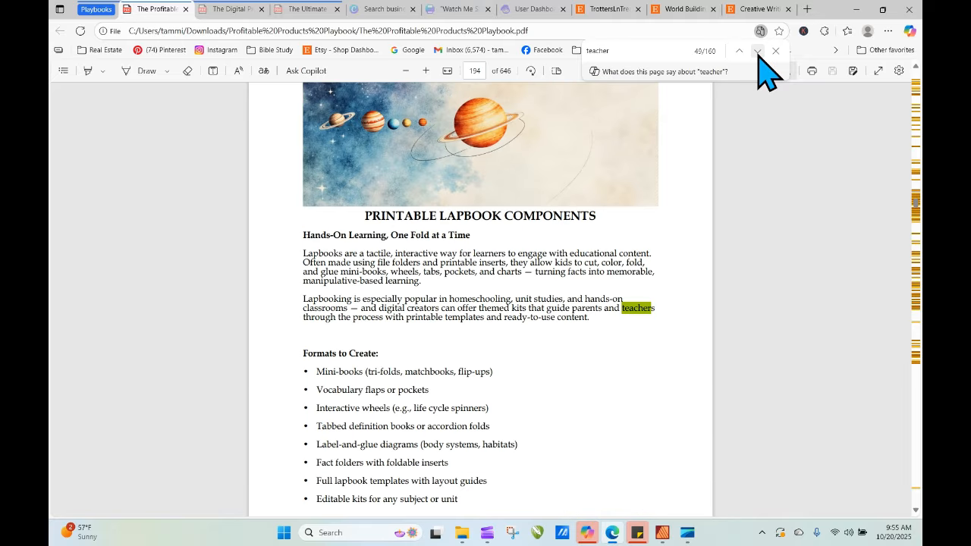
Review the "teacher" matches among the lapbook buyers and move on to the one under Out-of-the-Box Product Ideas on page 195.
click(756, 51)
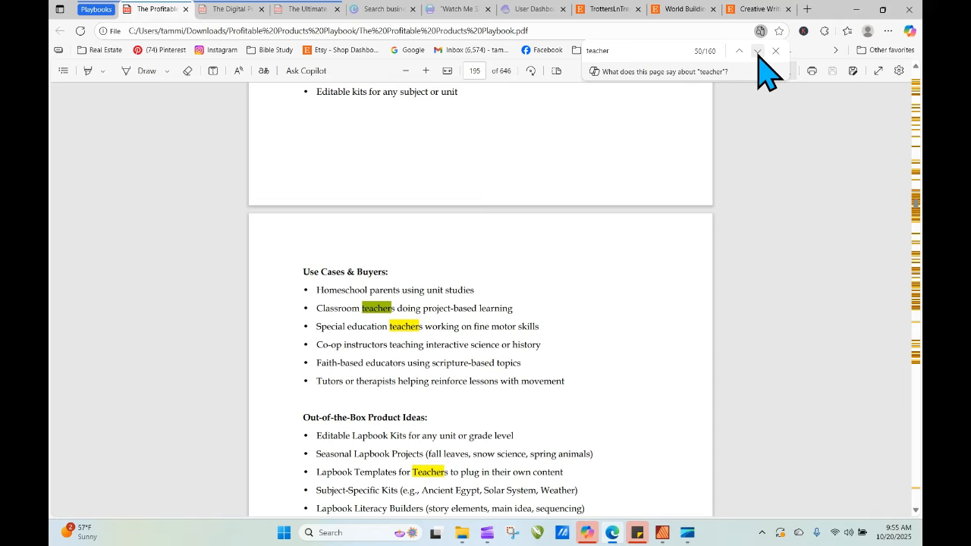
click(757, 51)
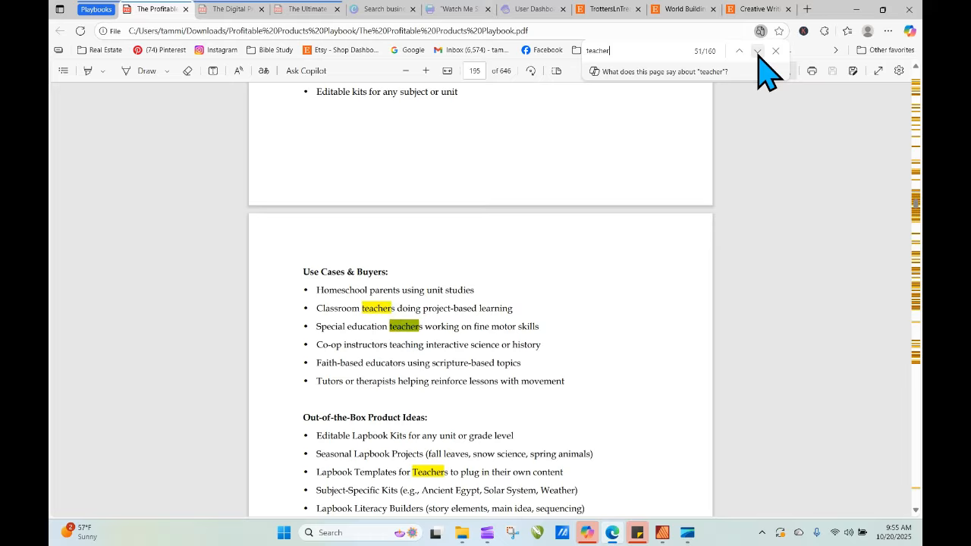
click(757, 51)
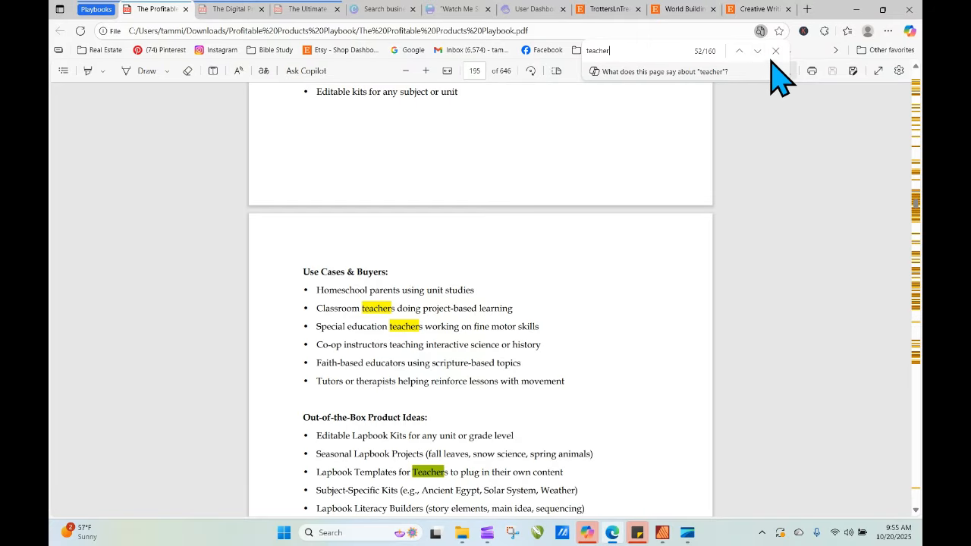
Go through the "teacher" matches from the lapbook Cross-Sell & Bundle Ideas to the Learning Boards Creator Tip on page 205.
click(757, 51)
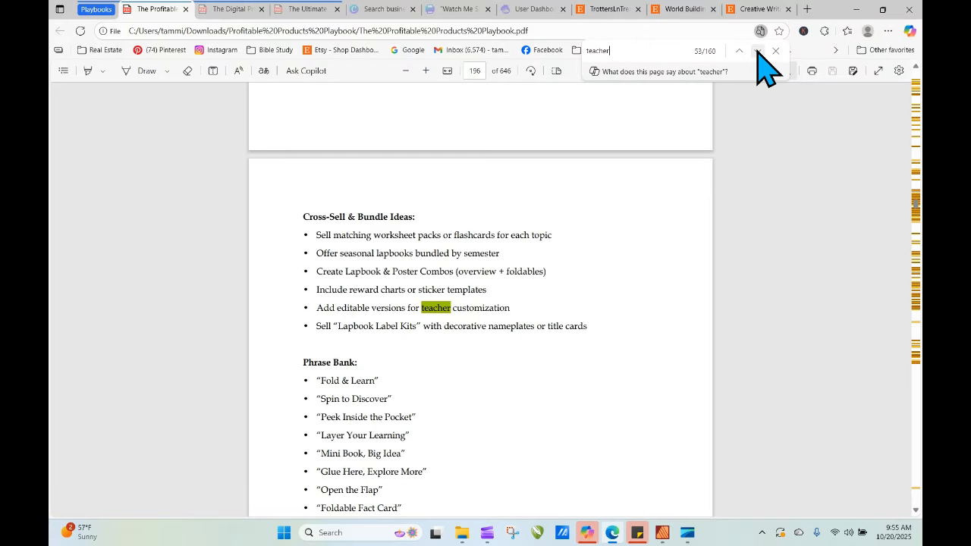
click(757, 51)
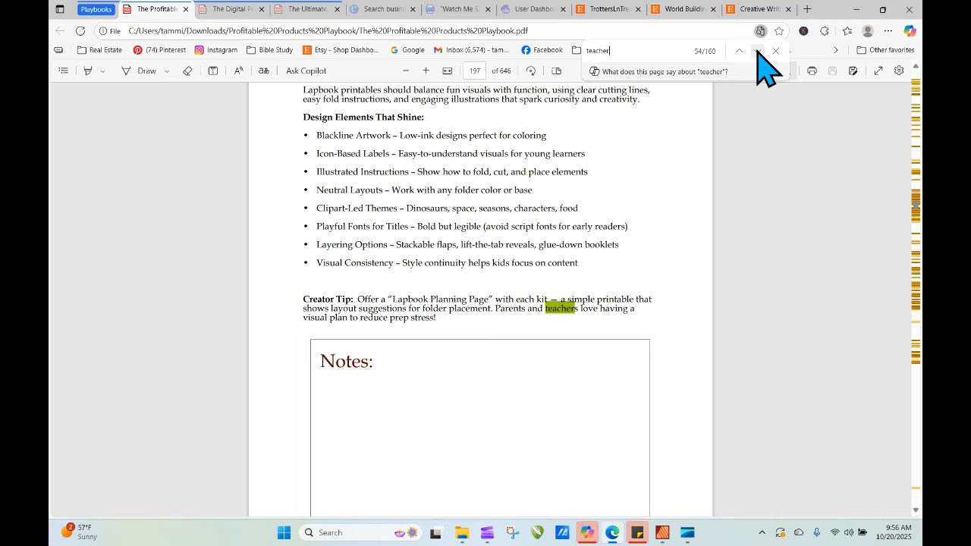
click(758, 51)
click(758, 51)
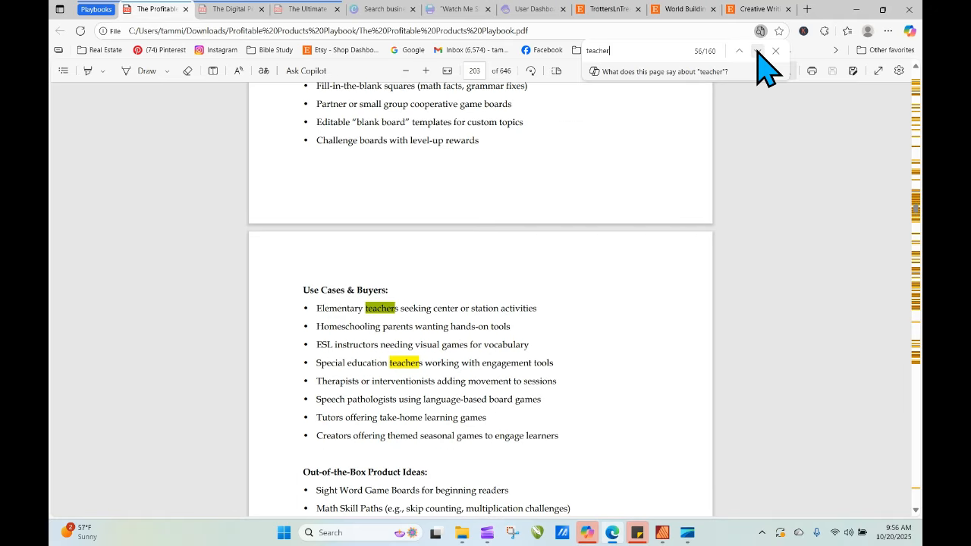
click(758, 51)
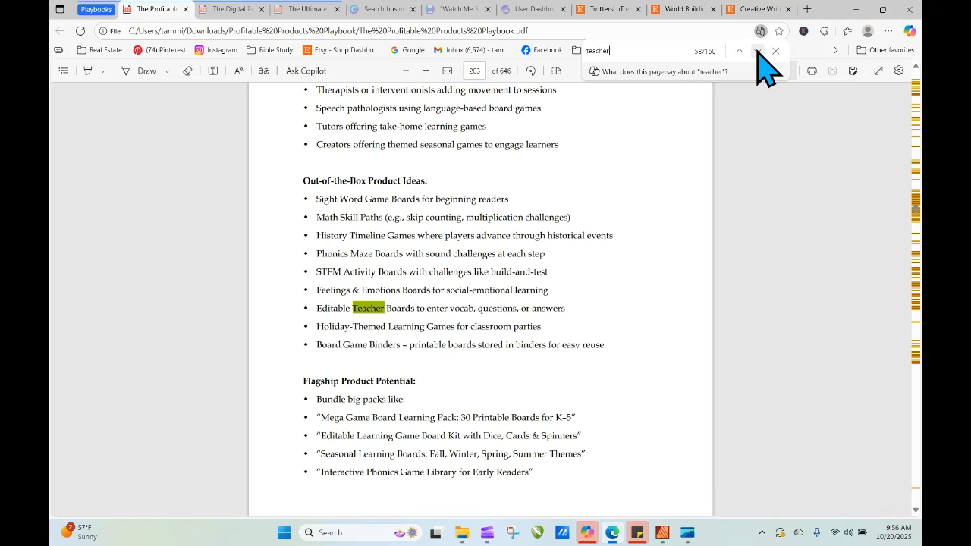
click(758, 51)
click(757, 51)
click(758, 51)
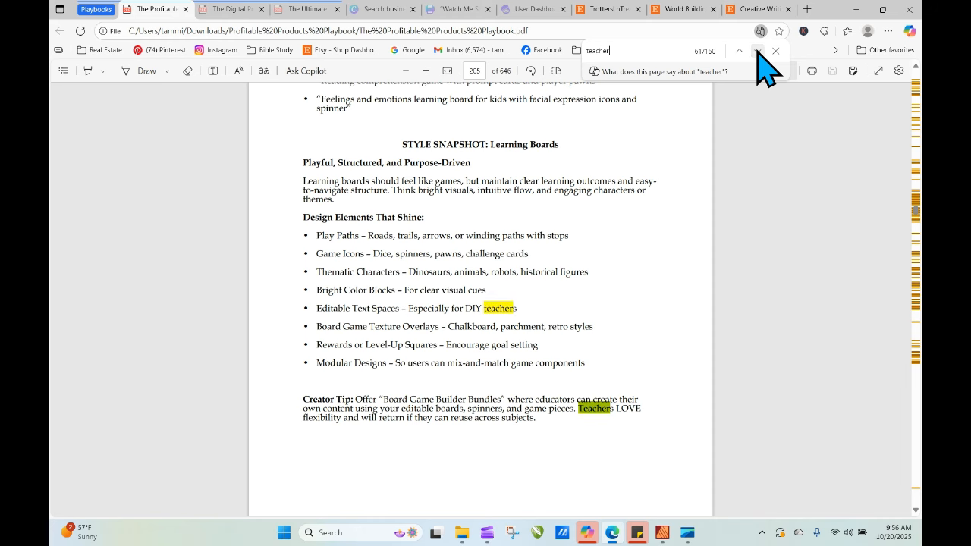
Advance through the "teacher" matches in the STEM printables section to its Creator Tip on page 209.
click(757, 51)
click(757, 51)
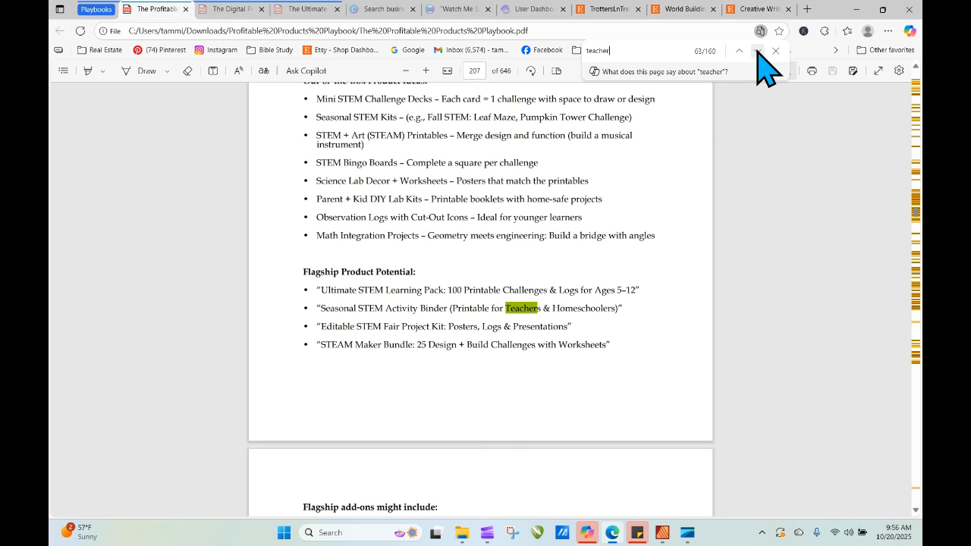
click(757, 51)
click(758, 50)
click(757, 51)
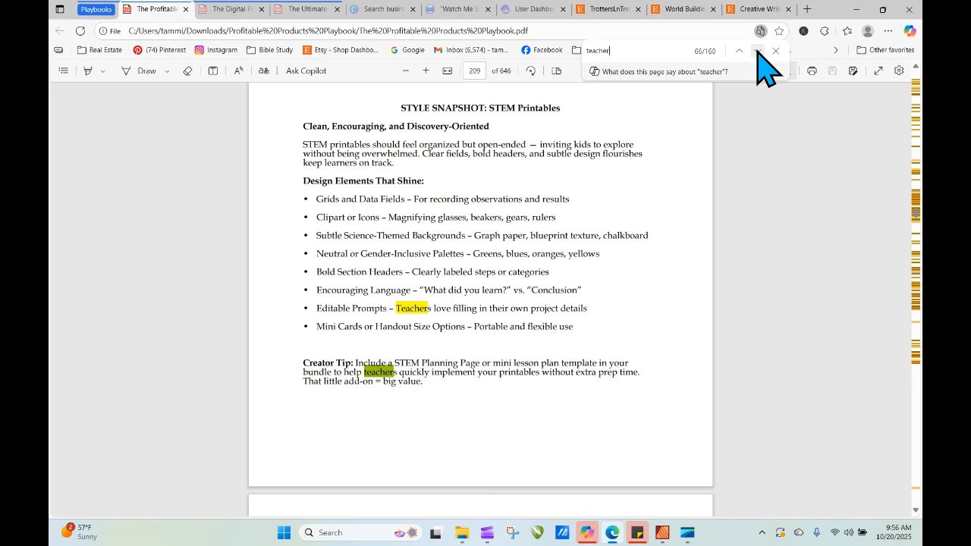
Continue through the "teacher" matches in the brain break section to the writing-center buyers on page 215.
click(758, 51)
click(758, 51)
click(757, 51)
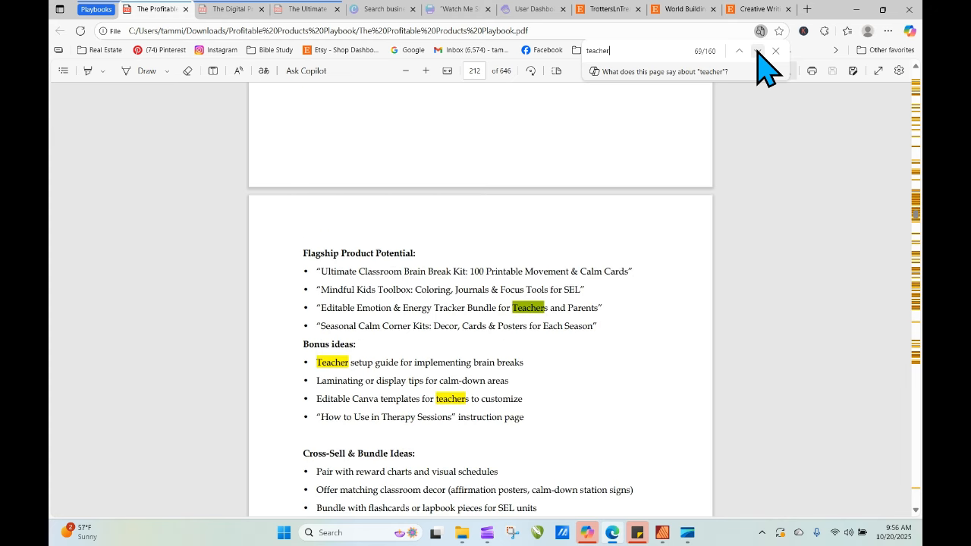
click(757, 51)
click(758, 50)
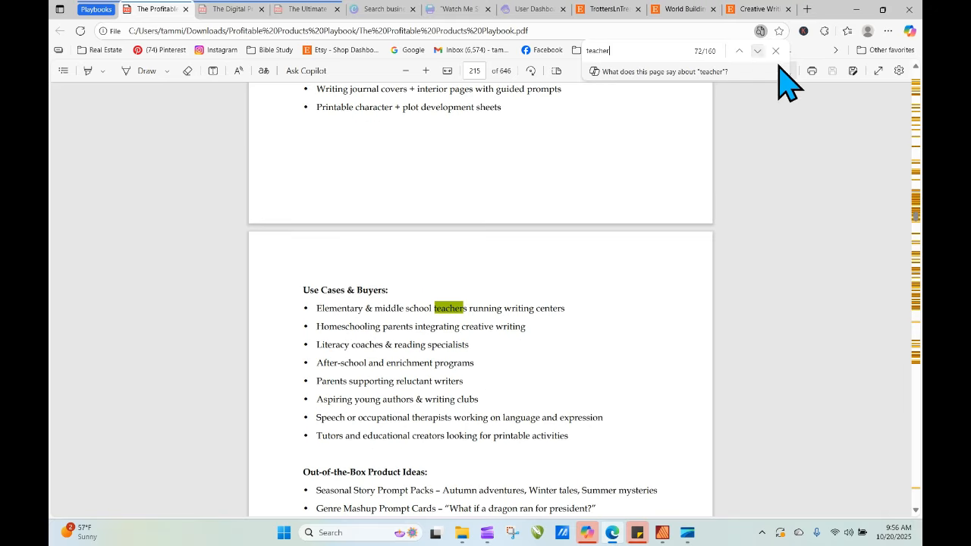
Search the PDF for "reward" and highlight the teachers or homeschoolers line among the loyalty punch card buyers on page 257.
drag(642, 53, 568, 45)
text(re)
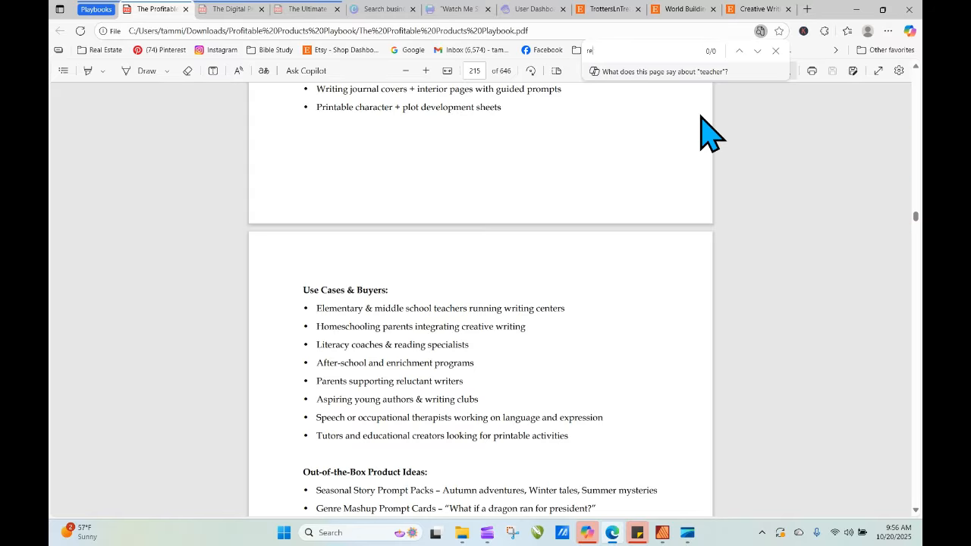
text(awward)
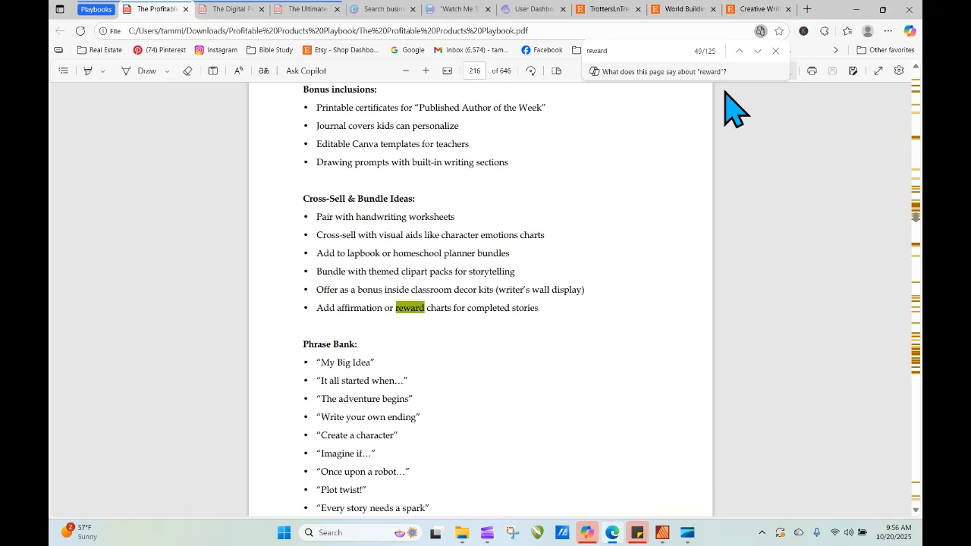
click(756, 50)
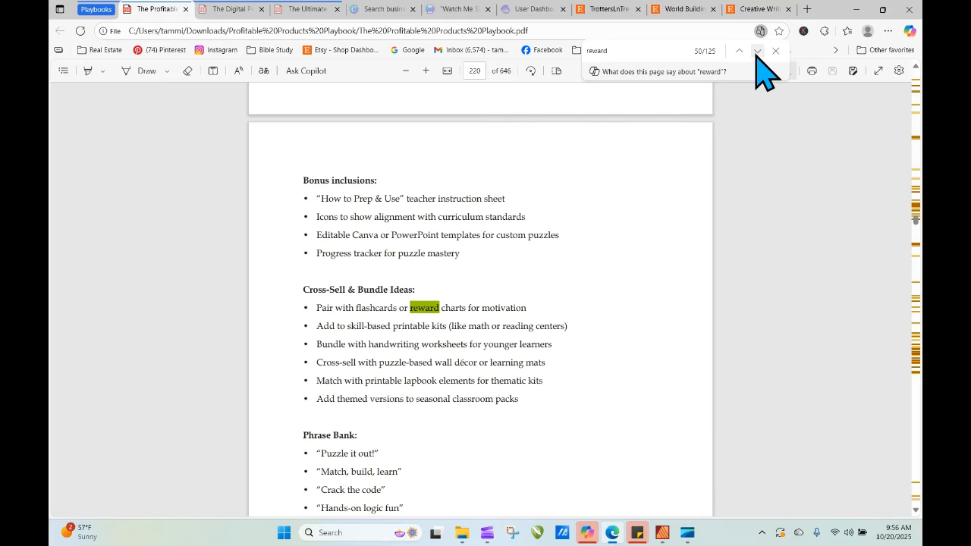
click(757, 51)
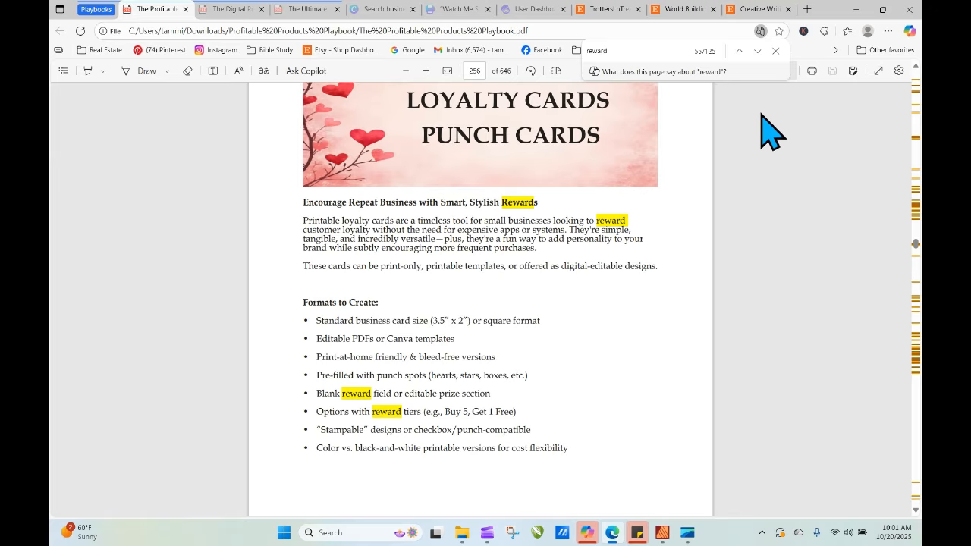
click(756, 51)
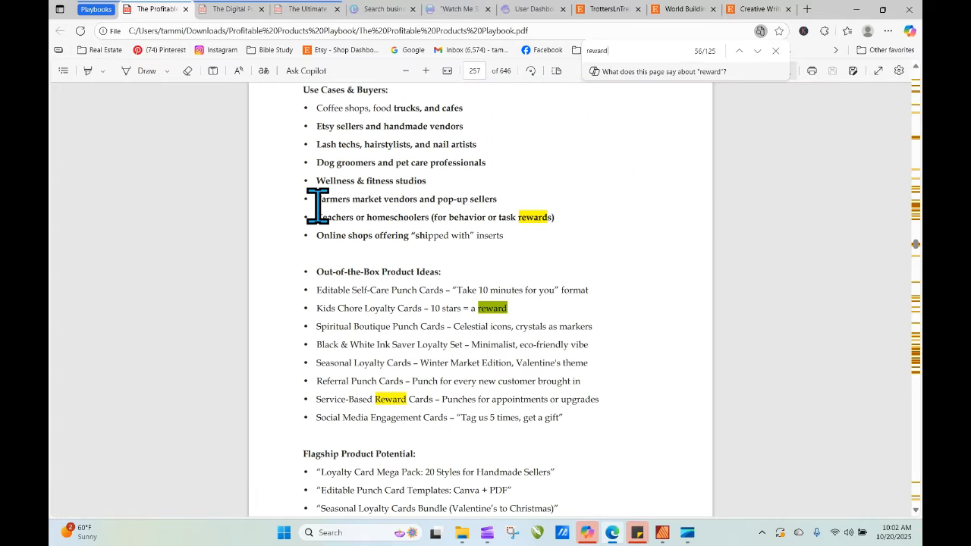
drag(311, 214, 594, 217)
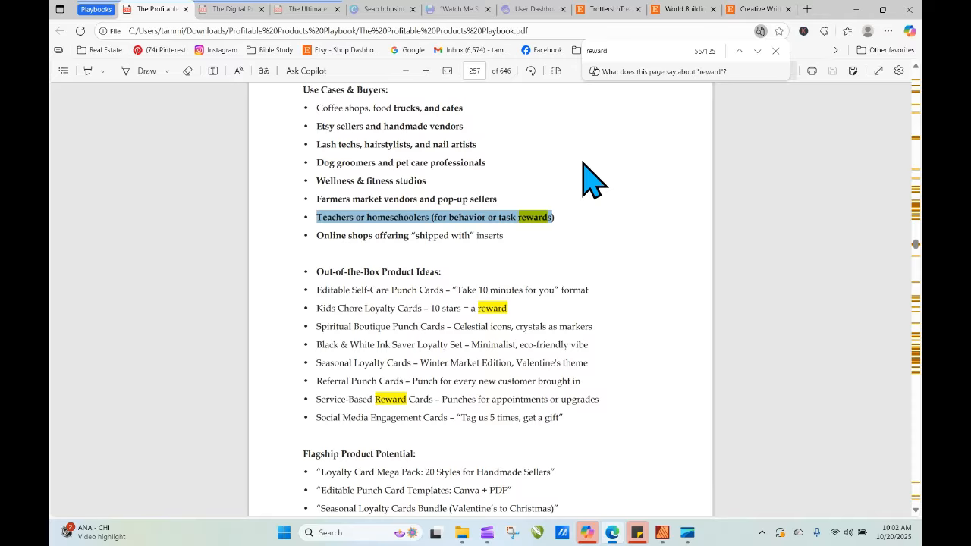
Switch to the Ultimate Themes Playbook PDF, go to page 6 and review the Index of Themes through page 8.
click(304, 11)
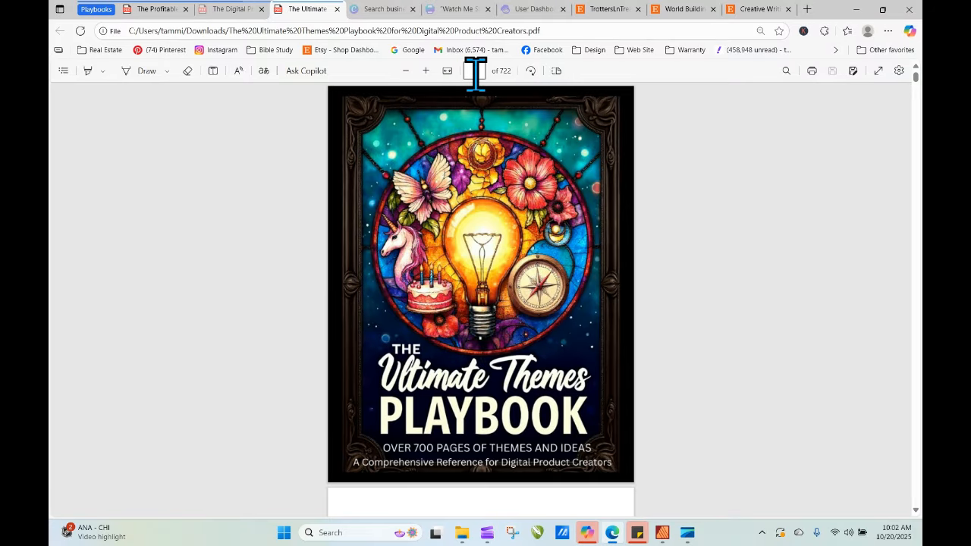
key(Return)
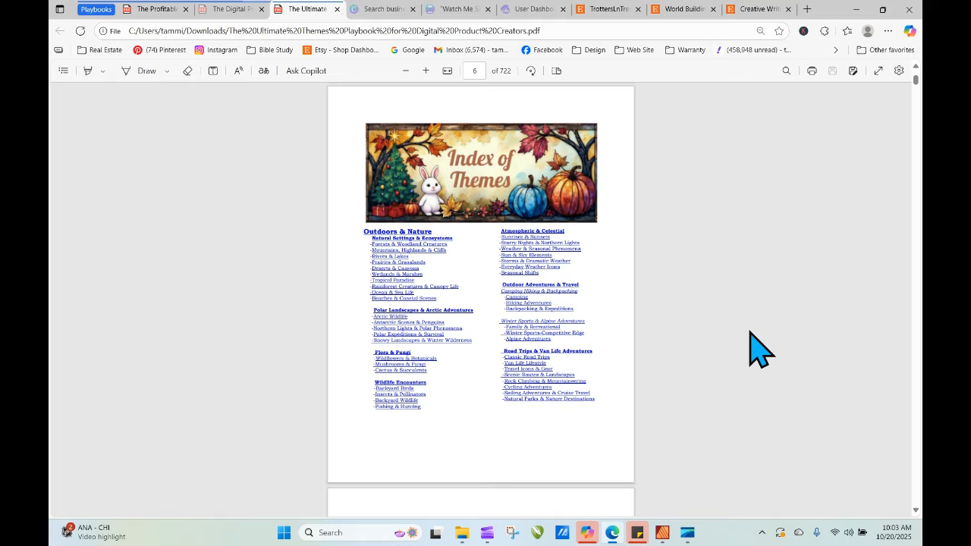
scroll(757, 347, down, 3)
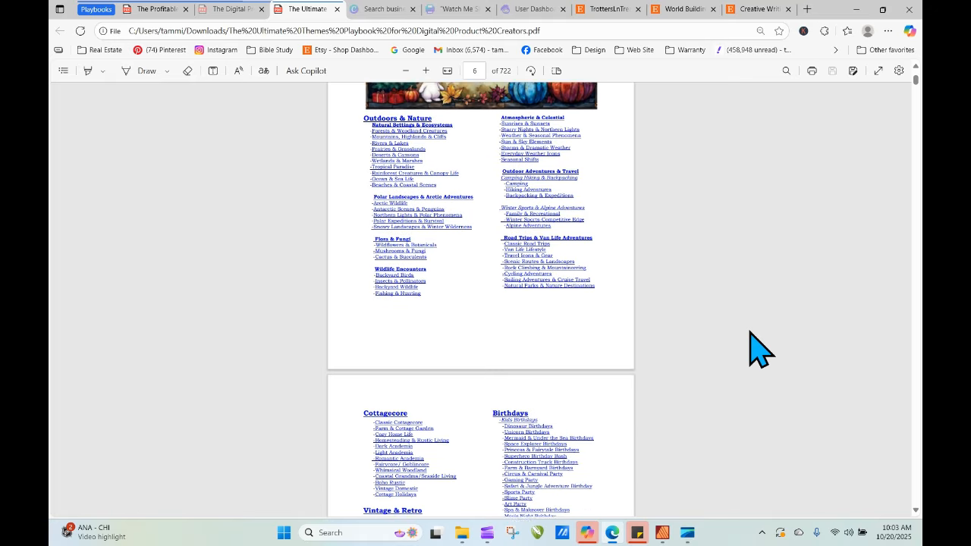
scroll(756, 347, down, 3)
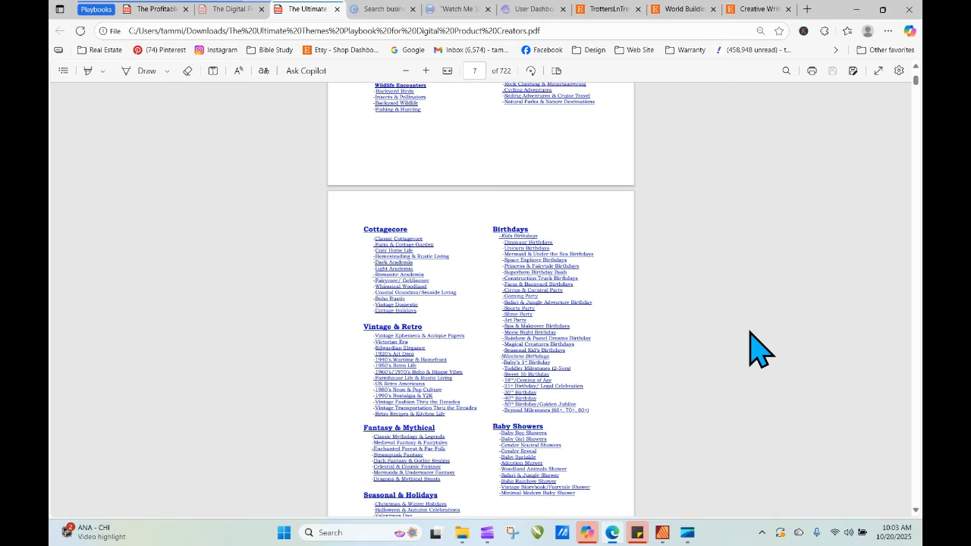
scroll(756, 347, down, 3)
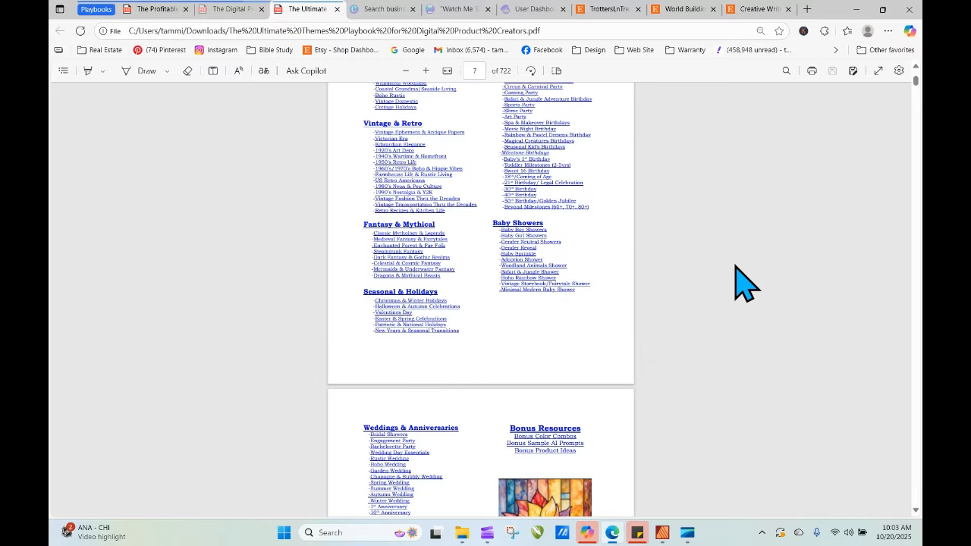
scroll(744, 282, down, 3)
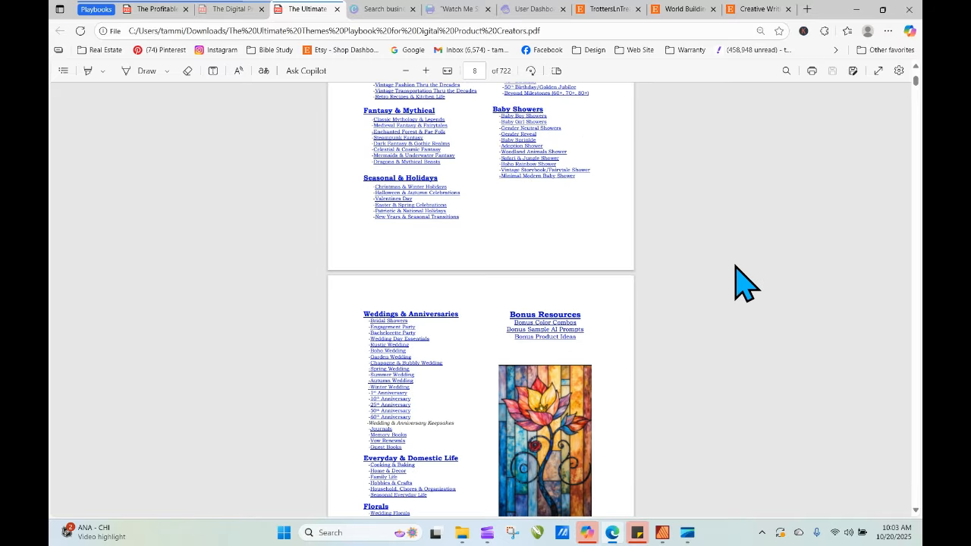
scroll(744, 282, down, 2)
scroll(743, 282, up, 2)
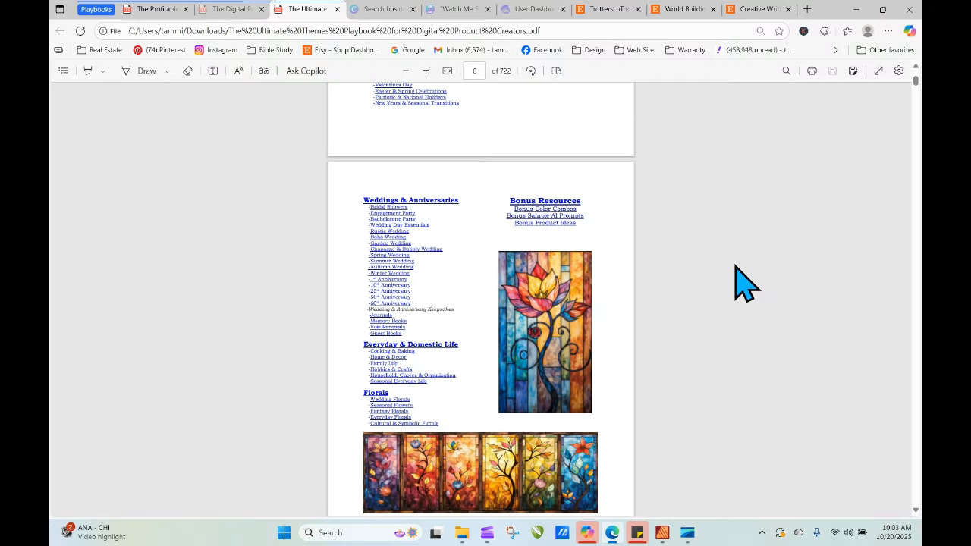
scroll(744, 282, up, 6)
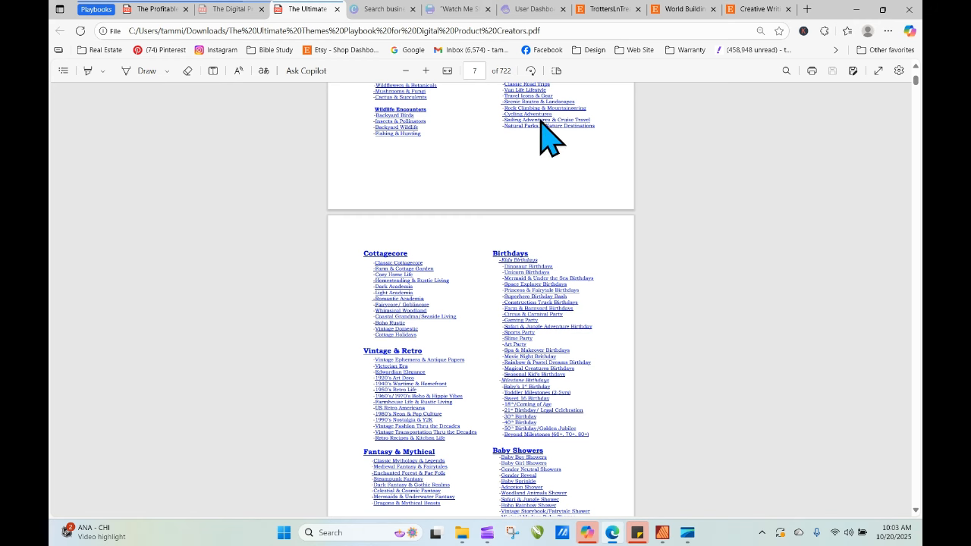
Switch to Artistly and open the Personal Designs gallery from the Fast AI Image Designer.
click(384, 11)
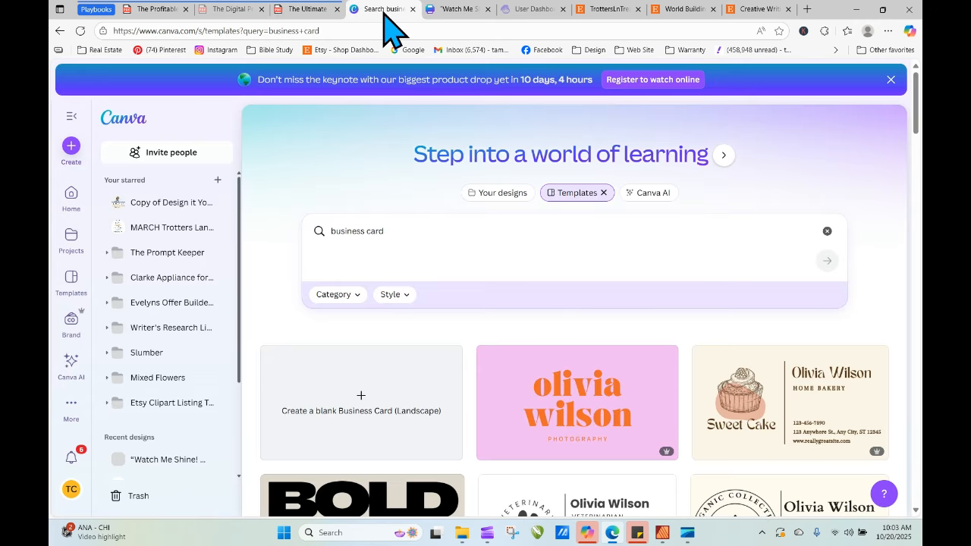
click(518, 10)
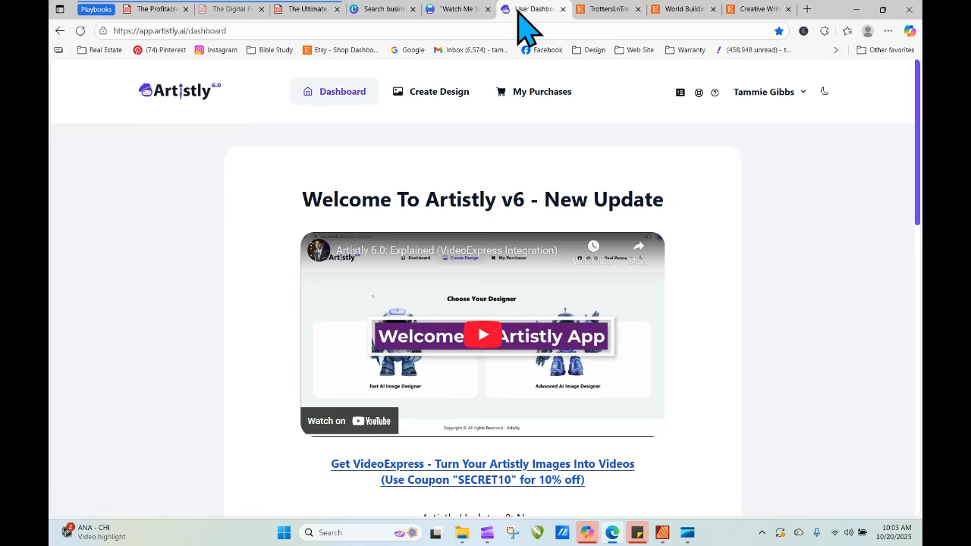
click(448, 97)
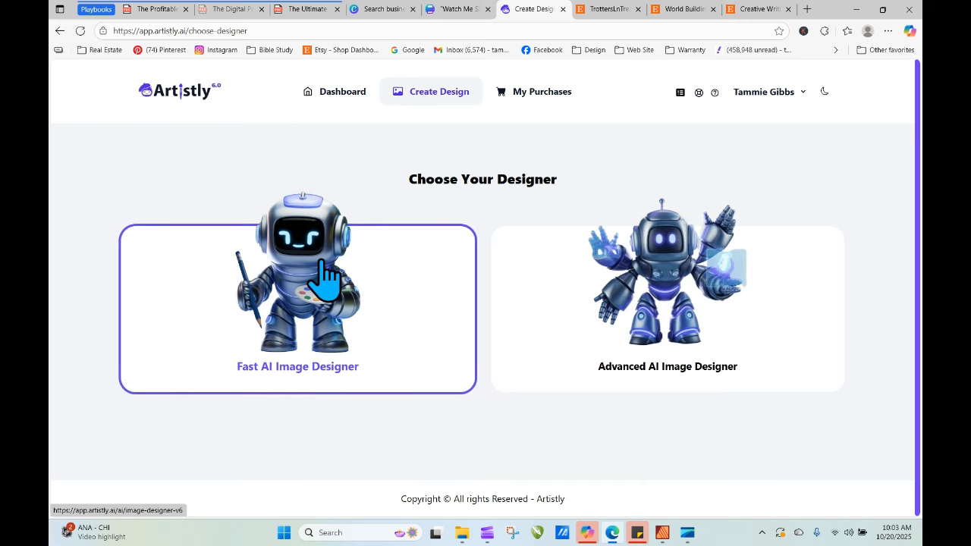
click(324, 279)
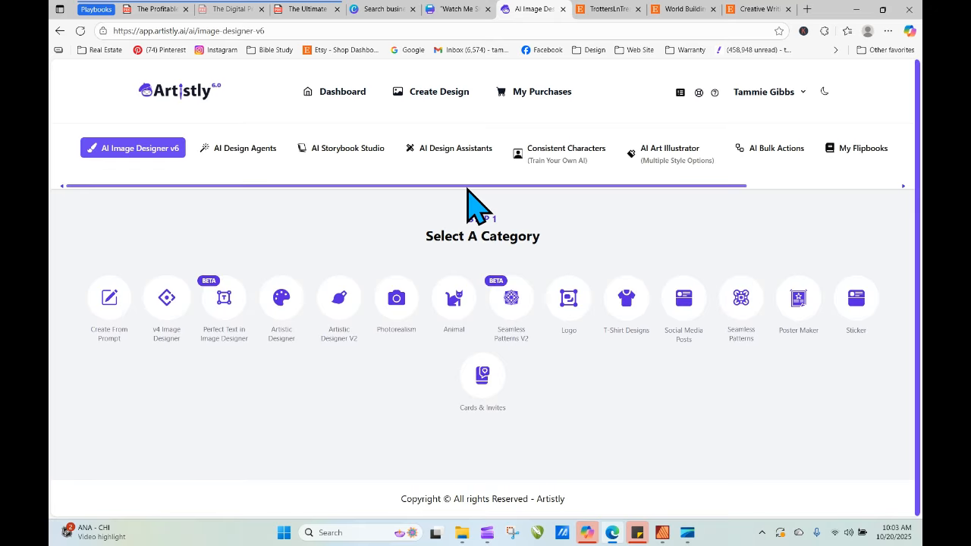
drag(465, 183, 687, 169)
click(751, 147)
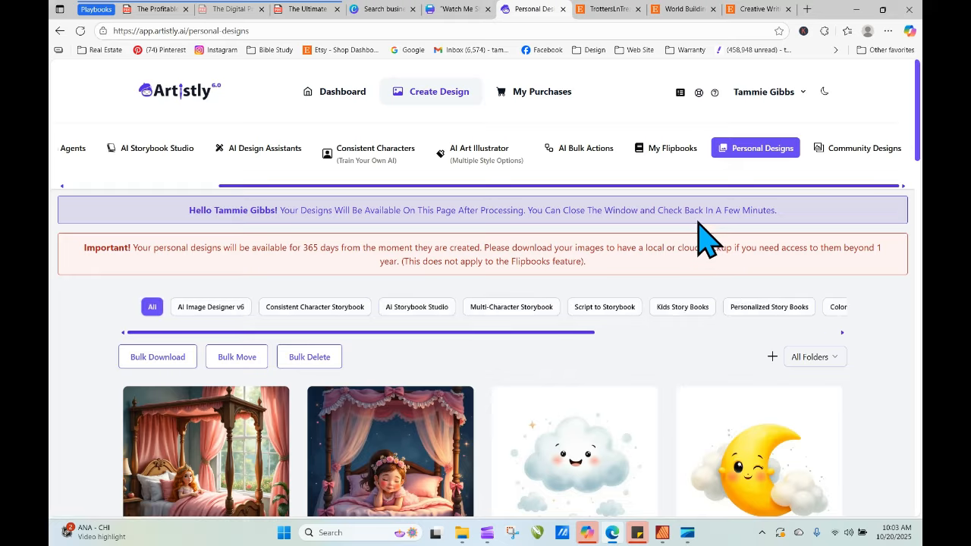
Browse the personal designs and view the details of the smiling yellow star on a white background.
scroll(485, 303, down, 3)
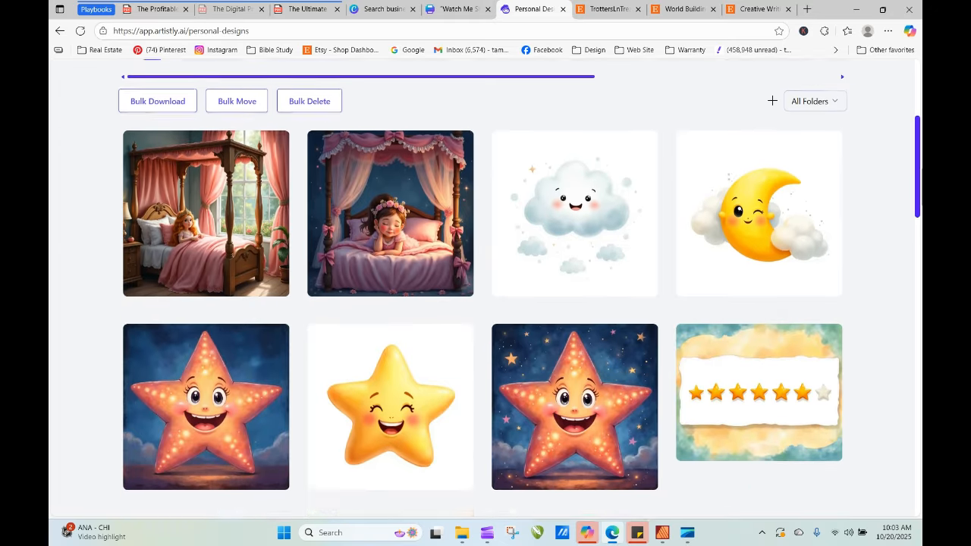
scroll(486, 304, up, 1)
mouse_move(385, 481)
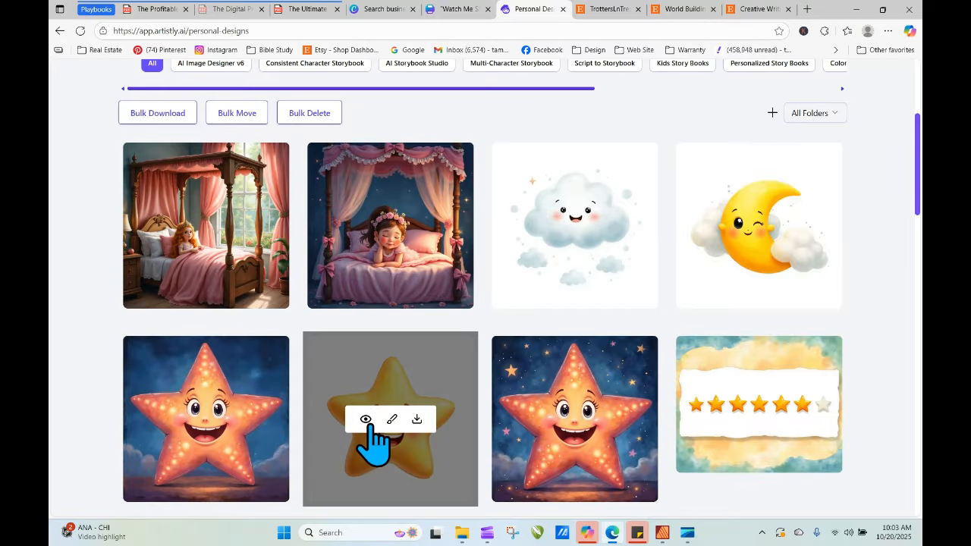
click(365, 421)
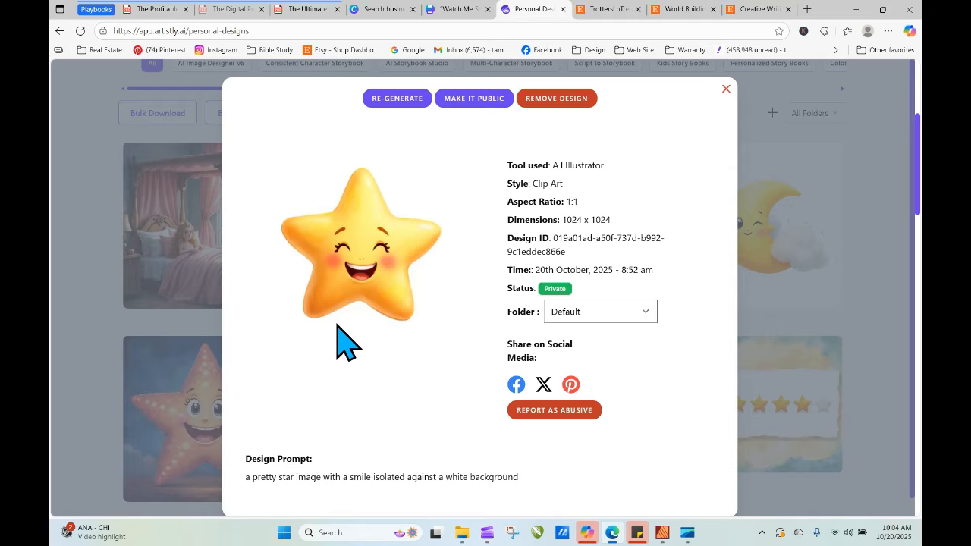
Switch to the "Watch Me Shine!" punch card design in Canva and duplicate its page.
click(389, 10)
click(436, 10)
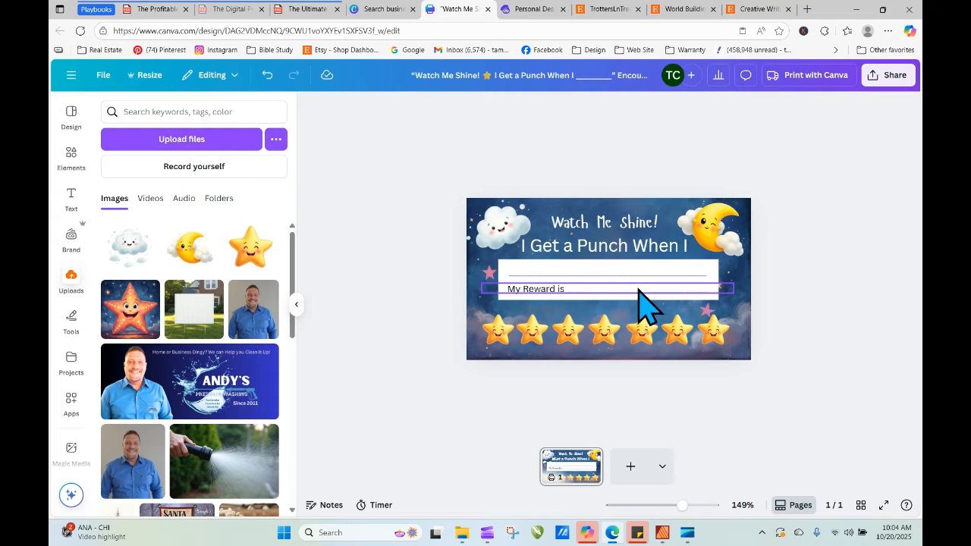
click(589, 459)
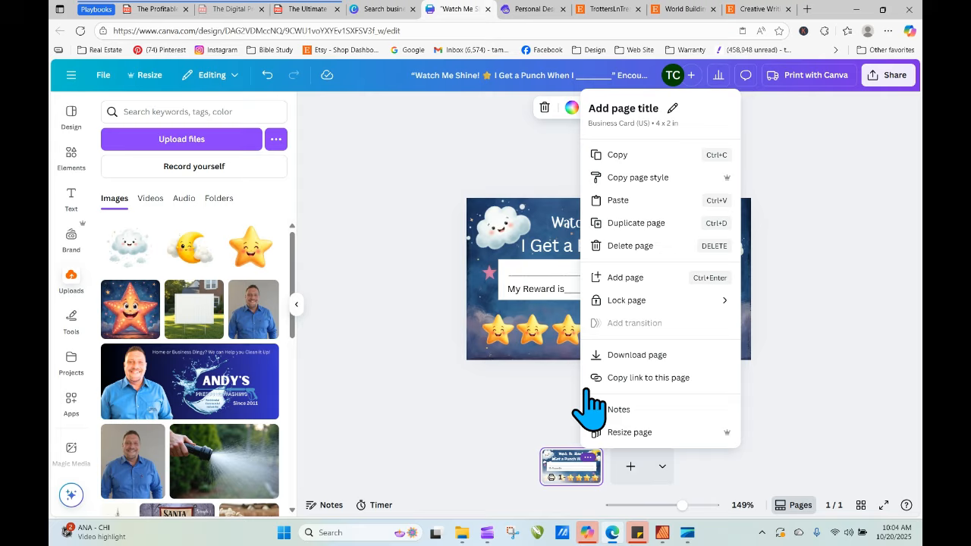
click(623, 221)
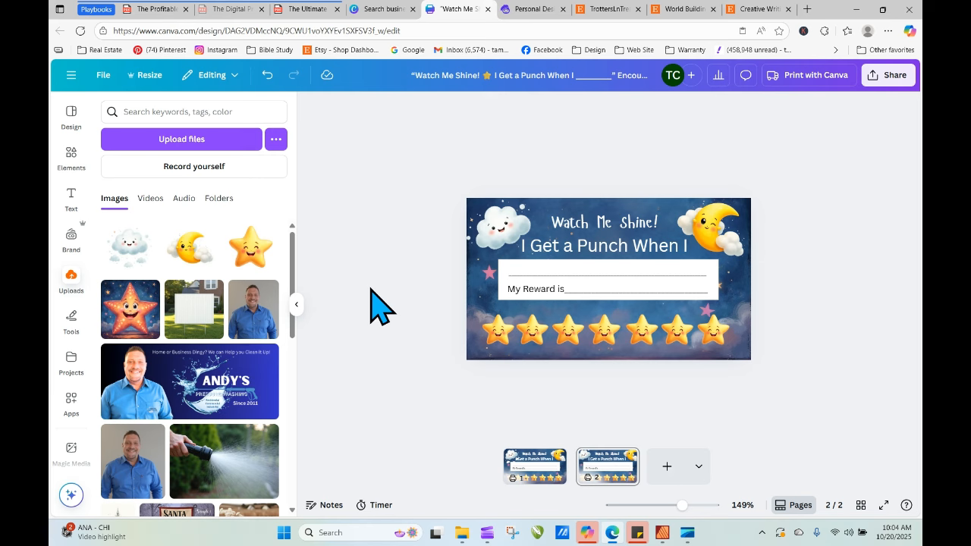
Open Microsoft Copilot from a new browser page.
click(807, 9)
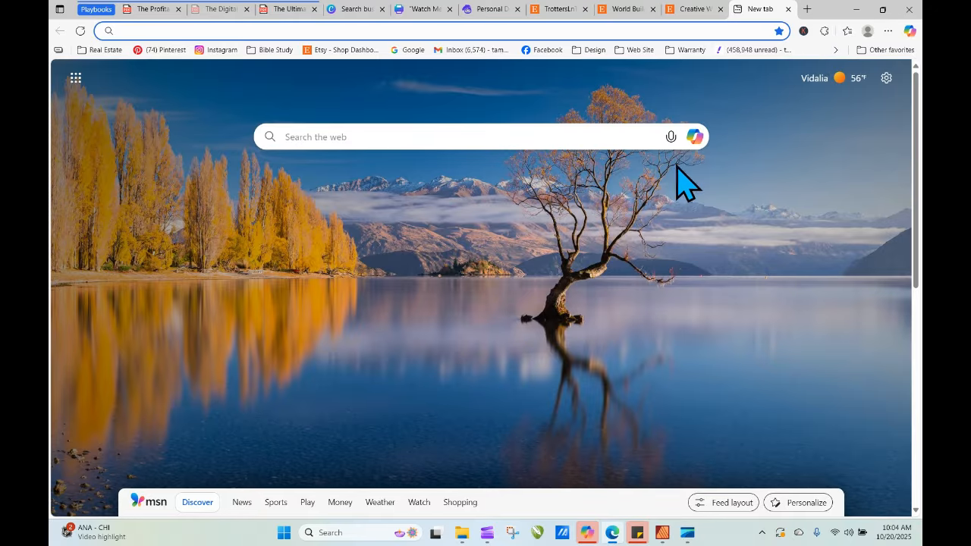
right_click(695, 138)
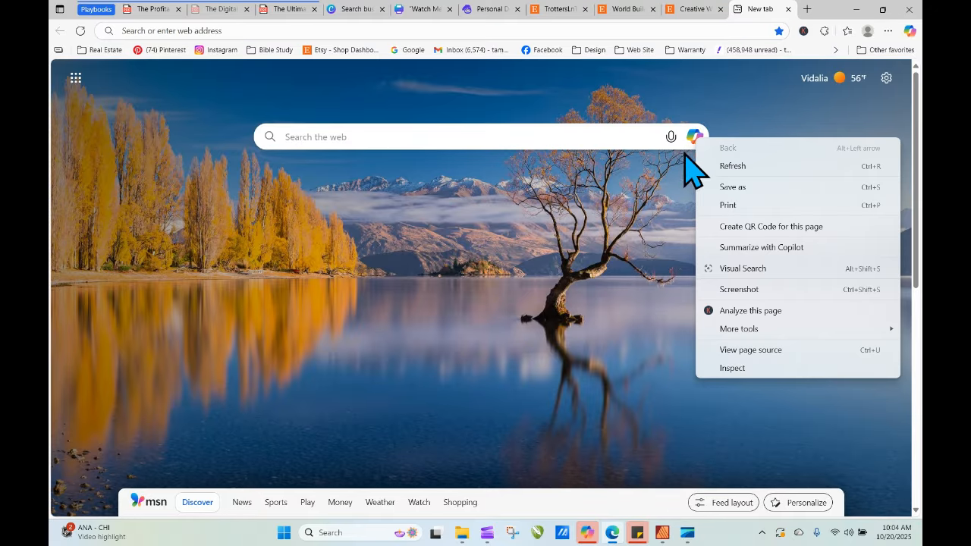
click(693, 136)
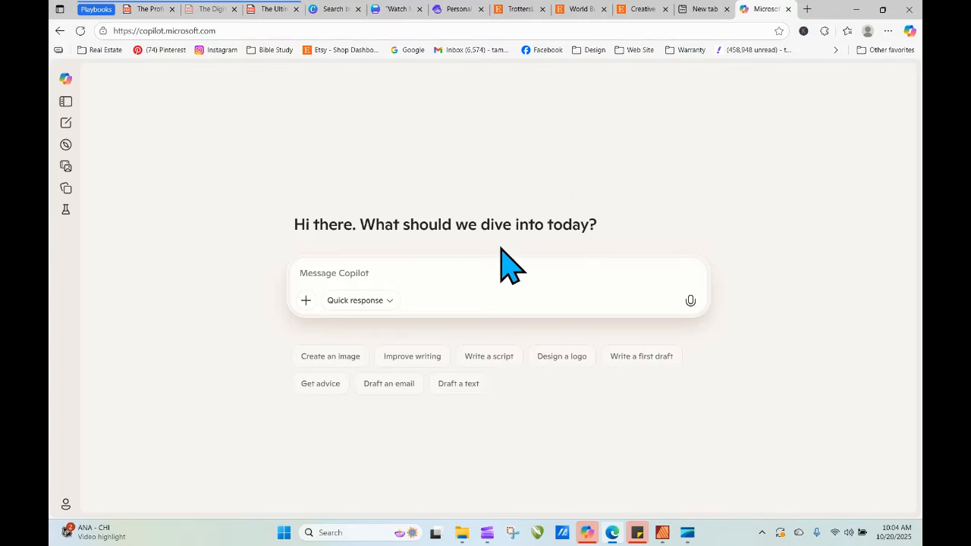
Ask Copilot for 5 different sayings or captions for kids' reward punch cards, and follow up with a request for a dinosaur theme.
text(Giv)
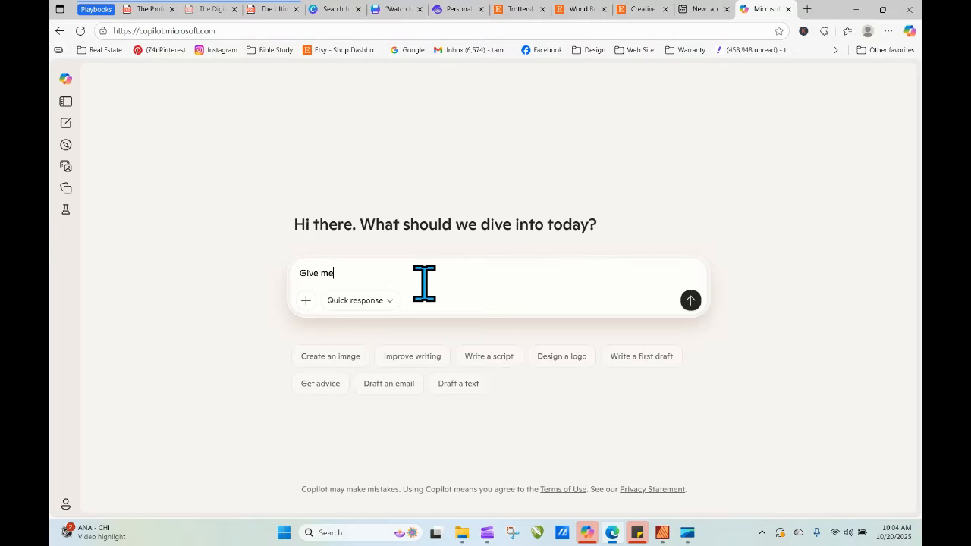
text(e me)
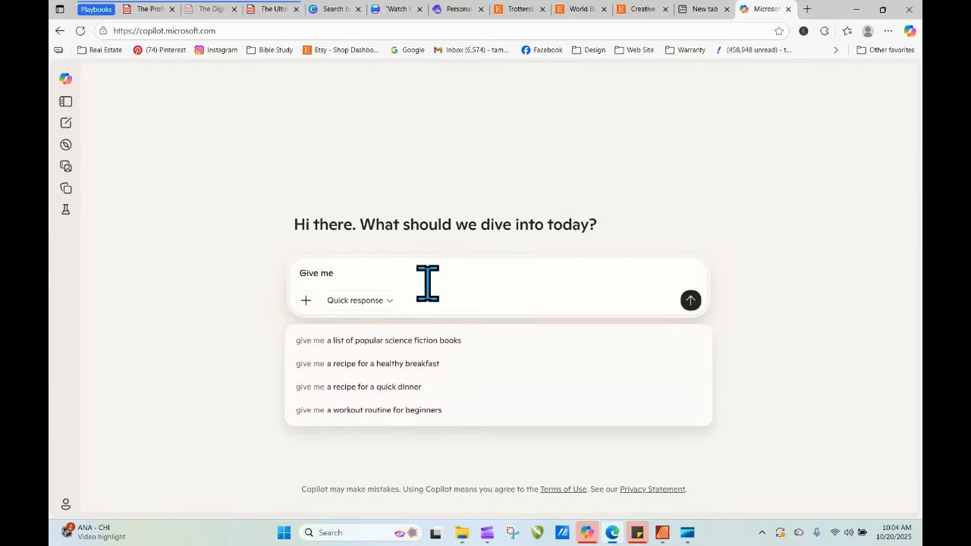
text( 5 differen)
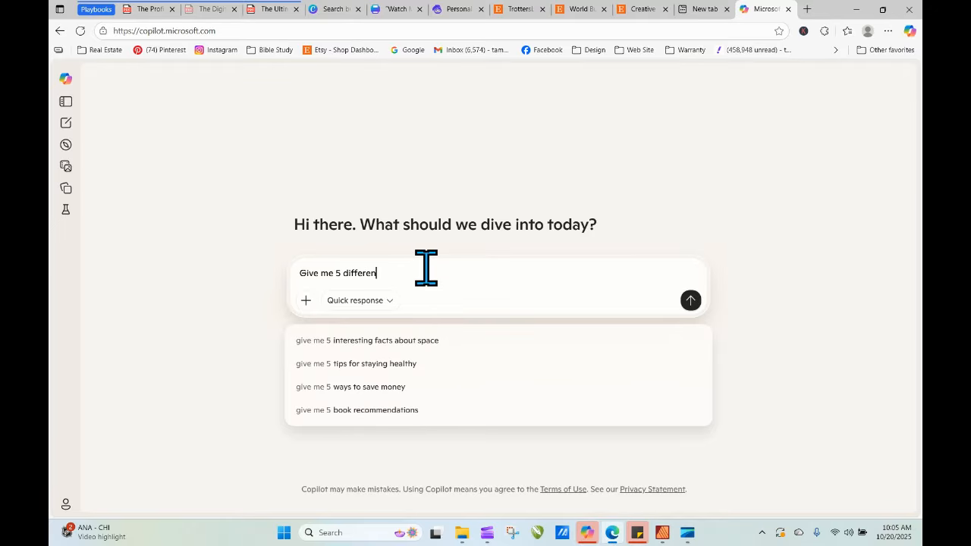
text(t s)
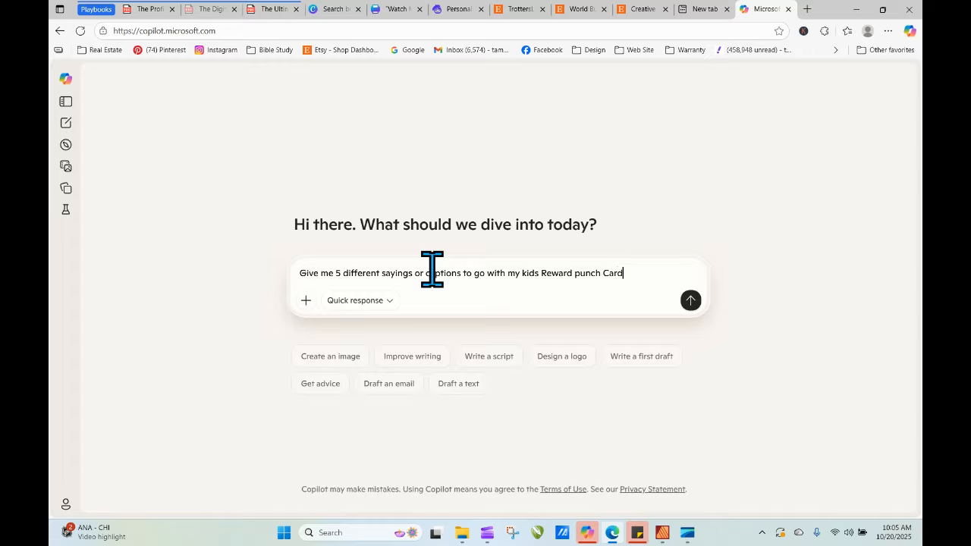
key(Return)
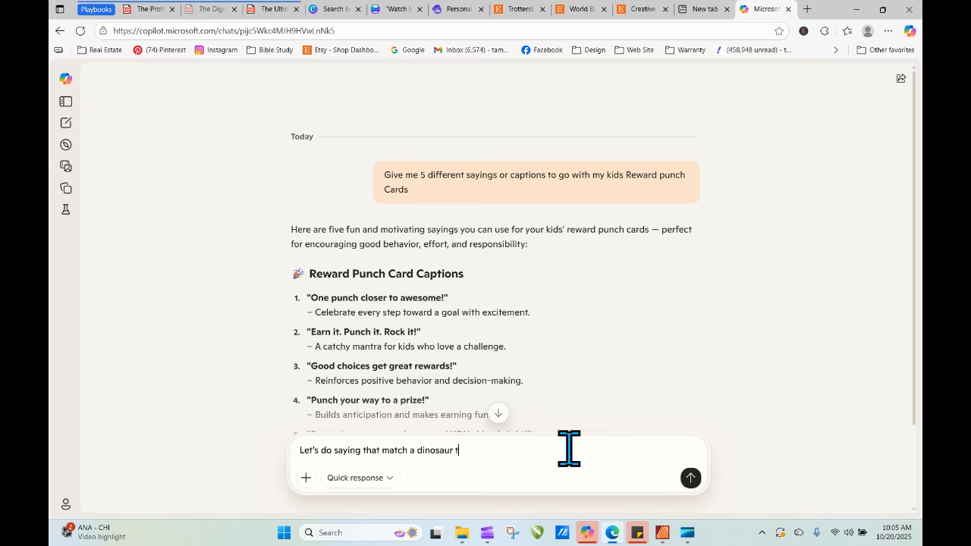
key(Return)
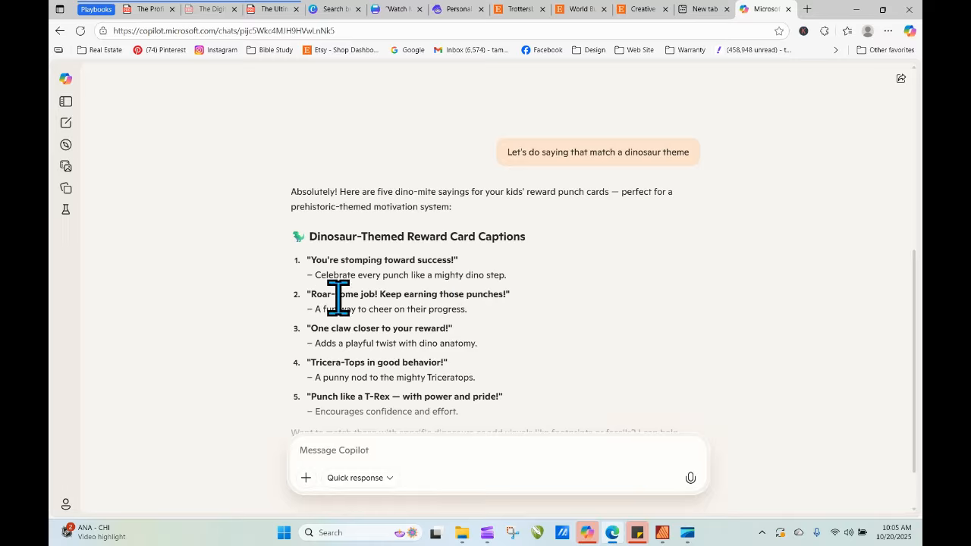
Copy the caption "Roar-some job! Keep earning those punches!" and switch back to the punch card design in Canva.
drag(307, 292, 494, 288)
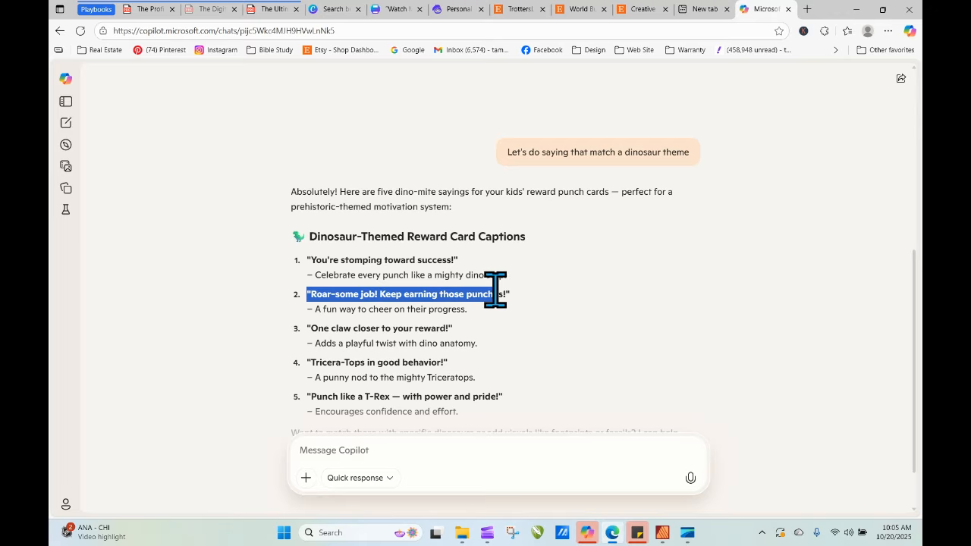
click(520, 305)
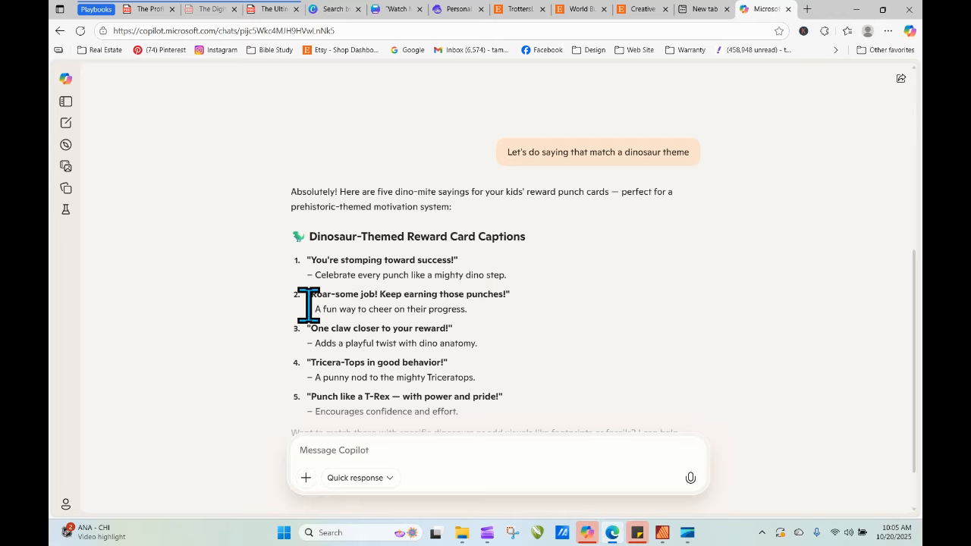
drag(308, 292, 495, 294)
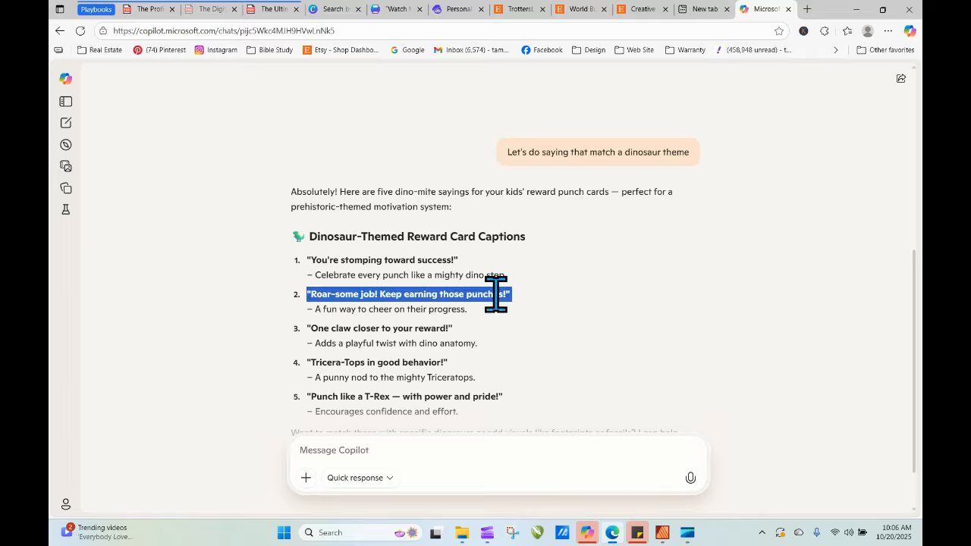
right_click(493, 294)
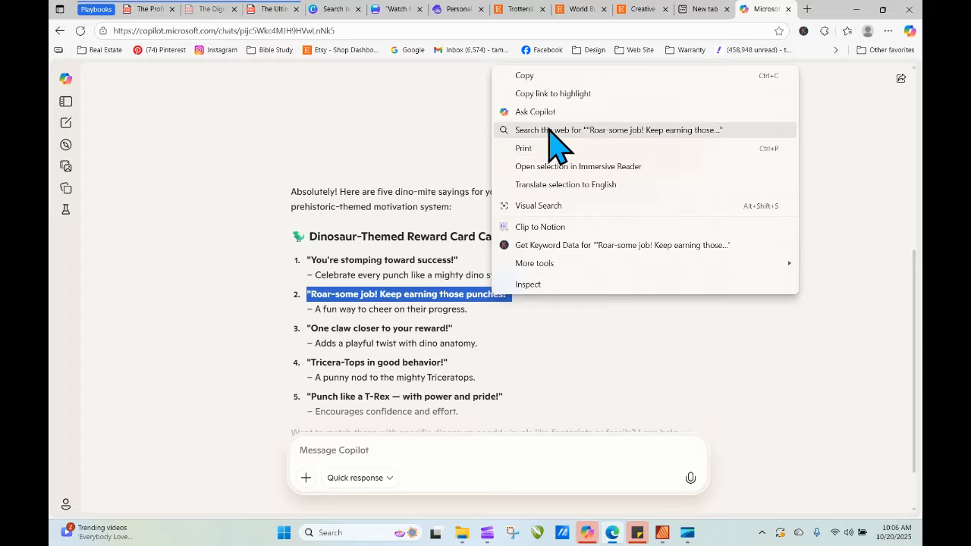
right_click(452, 295)
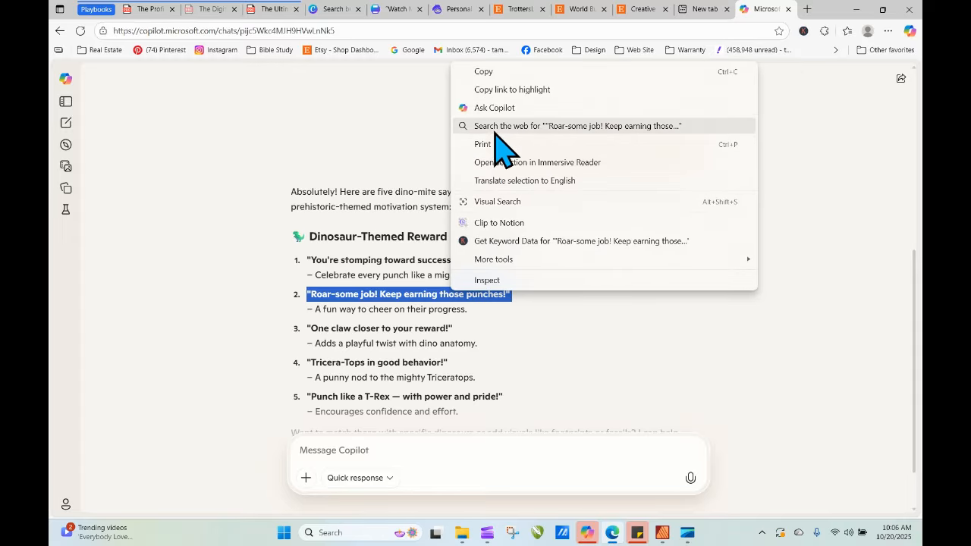
click(490, 72)
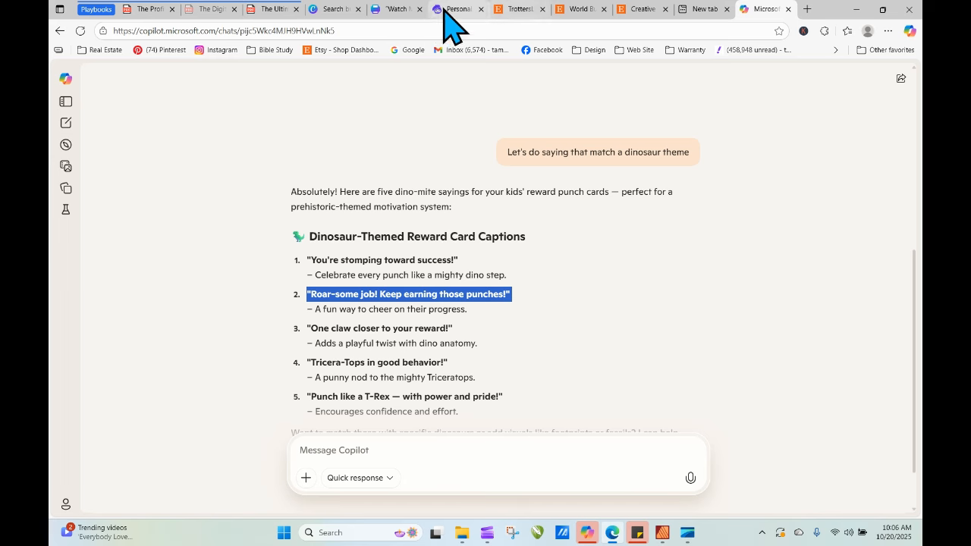
click(394, 7)
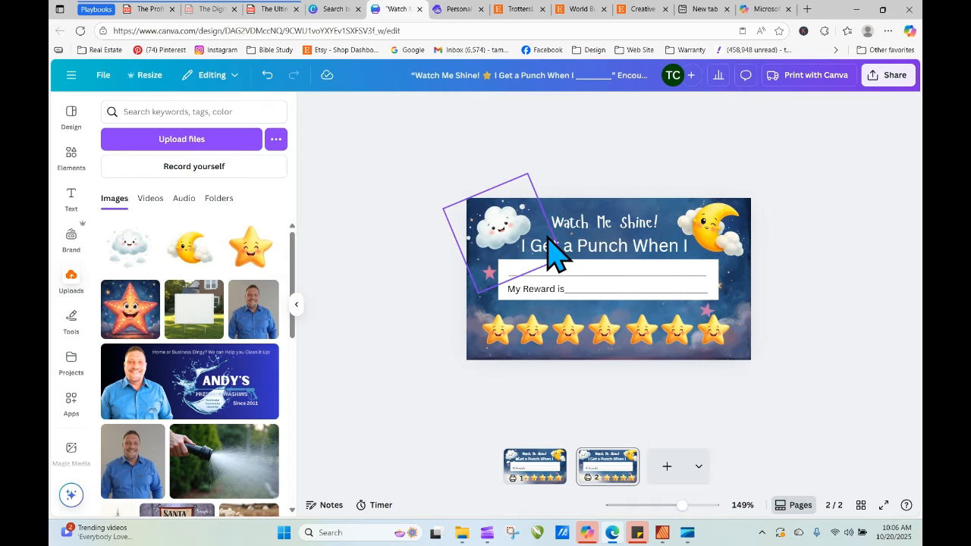
drag(598, 202, 549, 294)
click(547, 351)
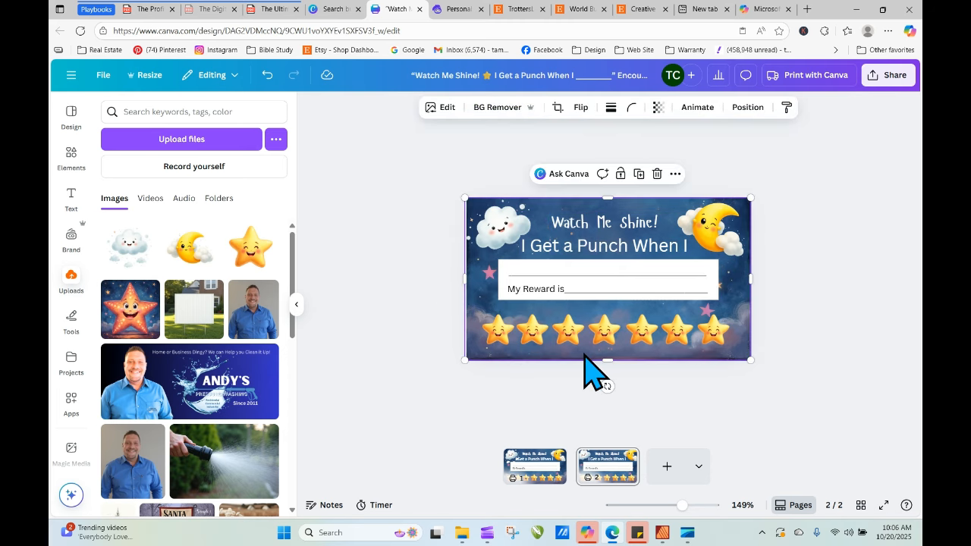
drag(590, 372, 209, 244)
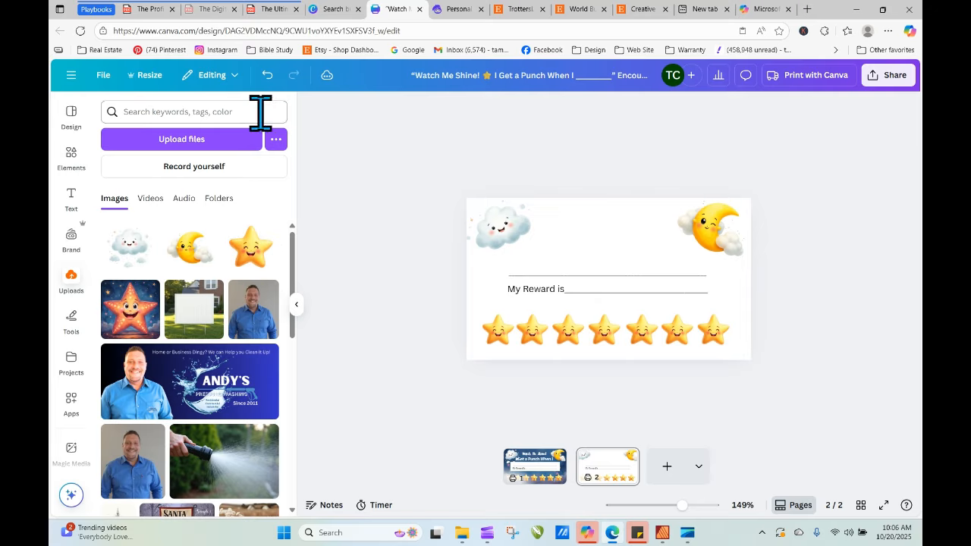
click(267, 75)
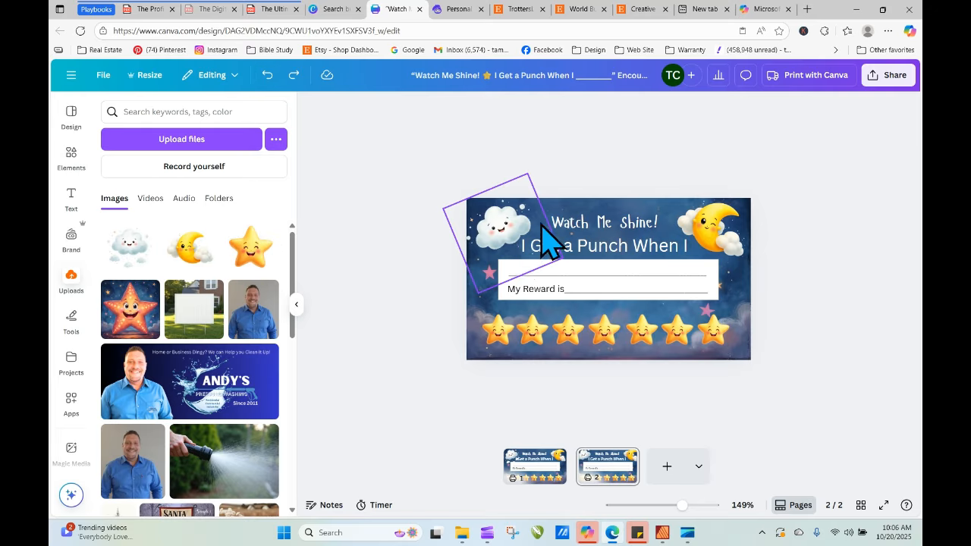
Copy the whole heading text on the second card and paste it inside the "Watch Me Shine!" line.
click(574, 238)
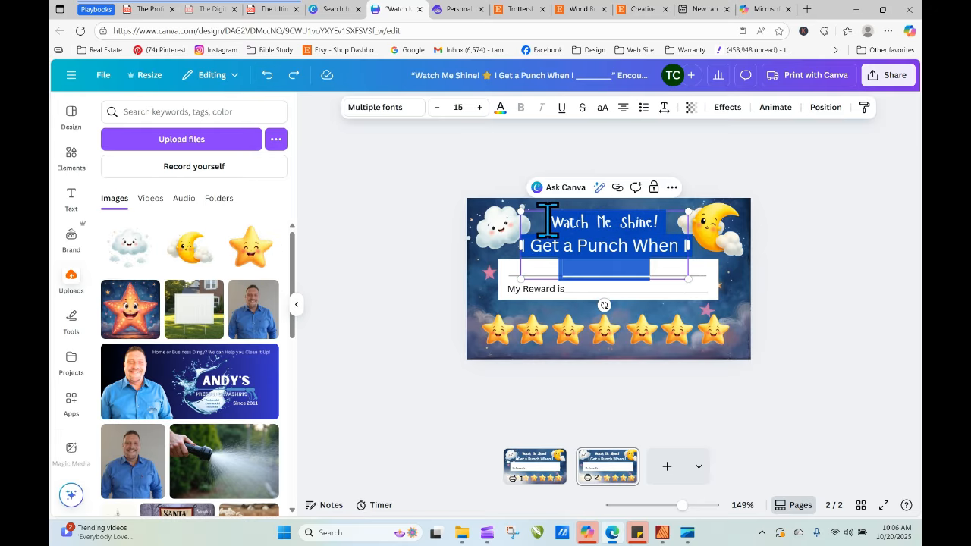
drag(543, 225, 682, 244)
right_click(641, 237)
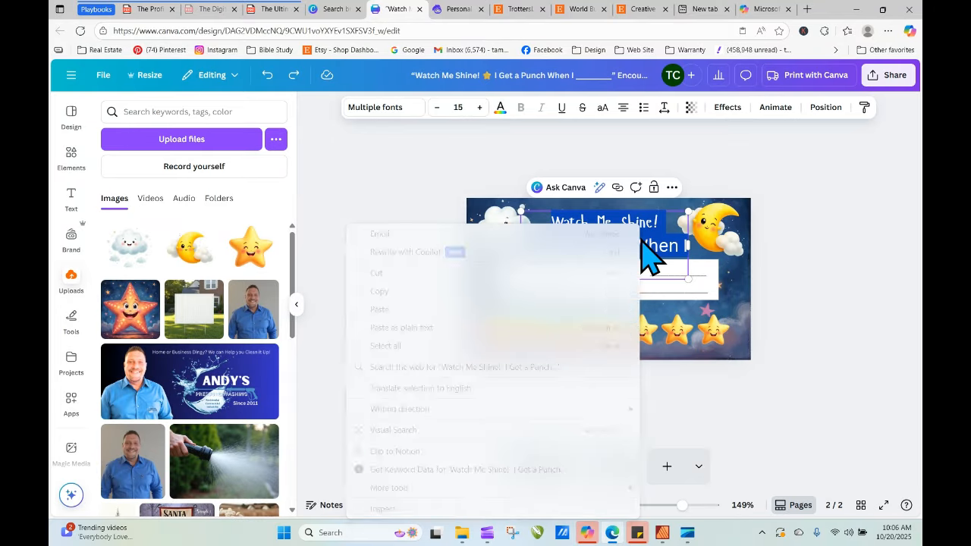
click(484, 292)
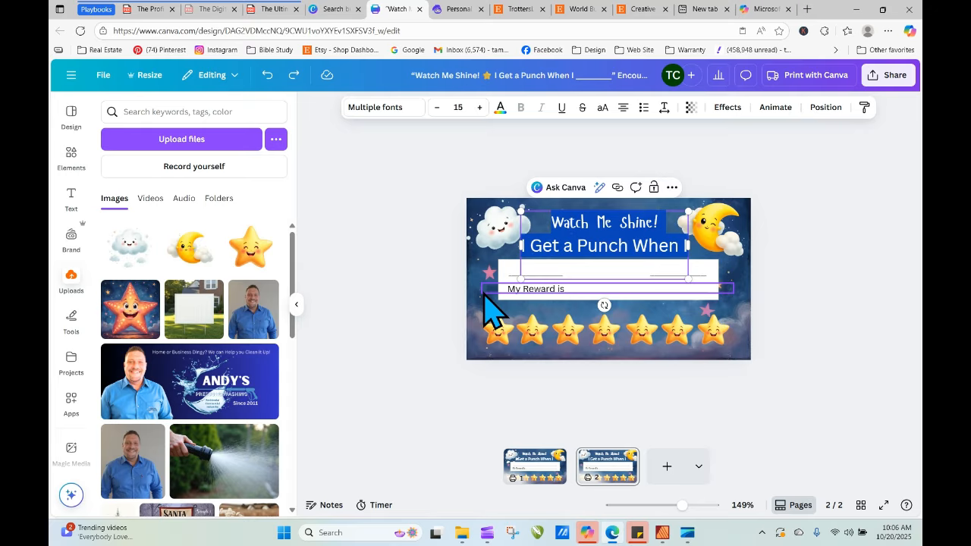
click(620, 224)
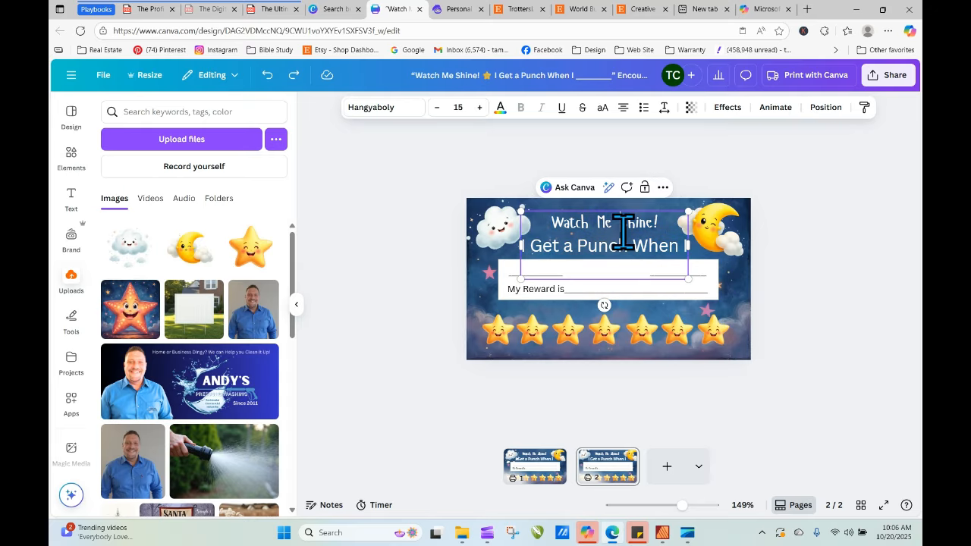
right_click(559, 222)
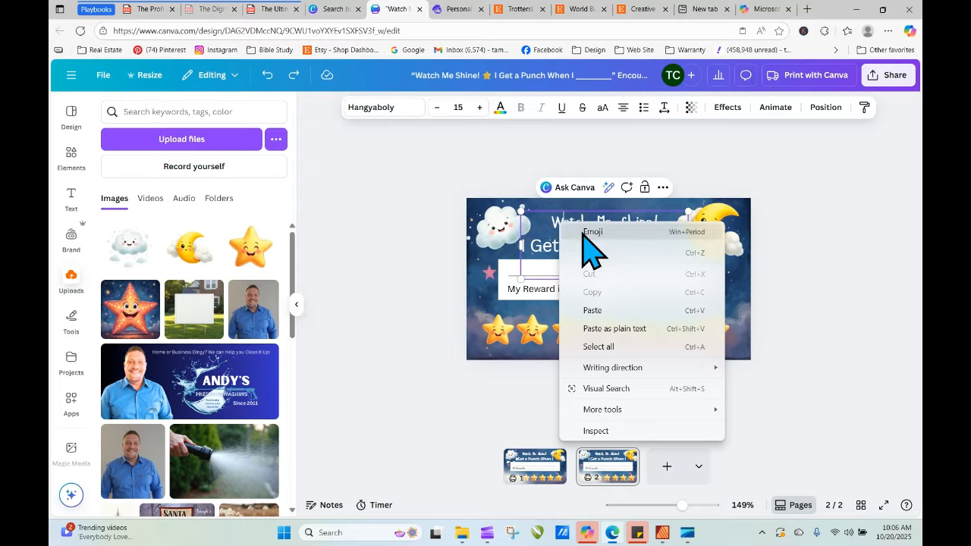
click(596, 311)
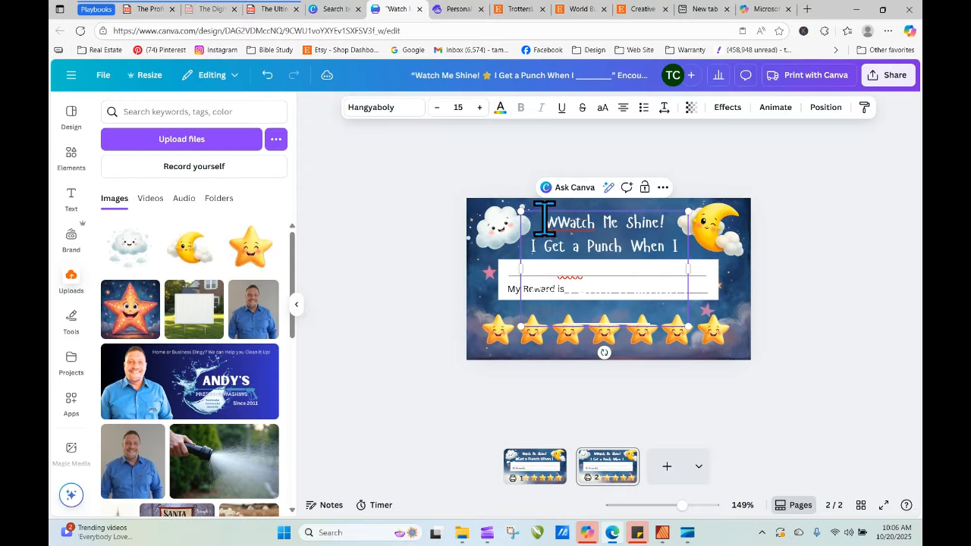
Delete the "Watch Me Shine!" line and the duplicated text below it, keeping one "I Get a Punch When I" line.
drag(543, 222, 677, 223)
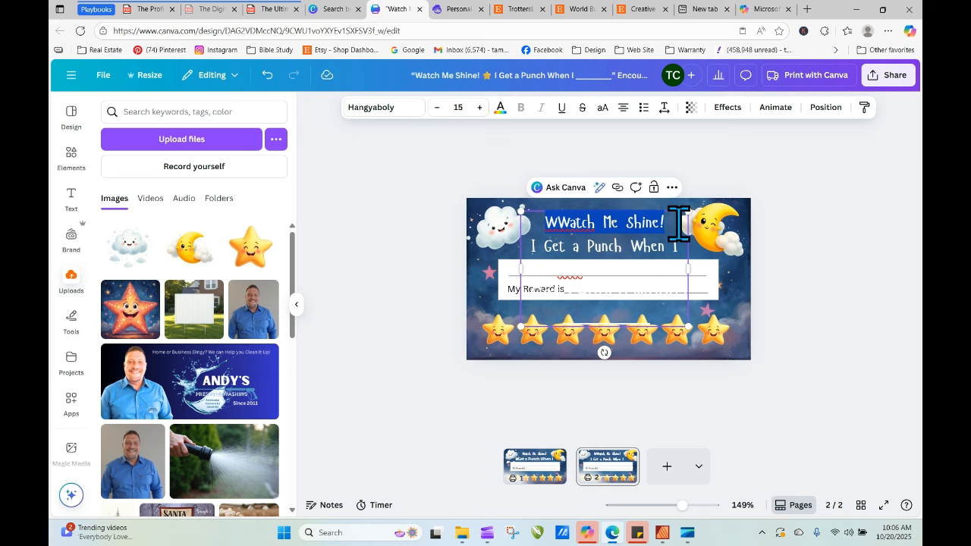
key(BackSpace)
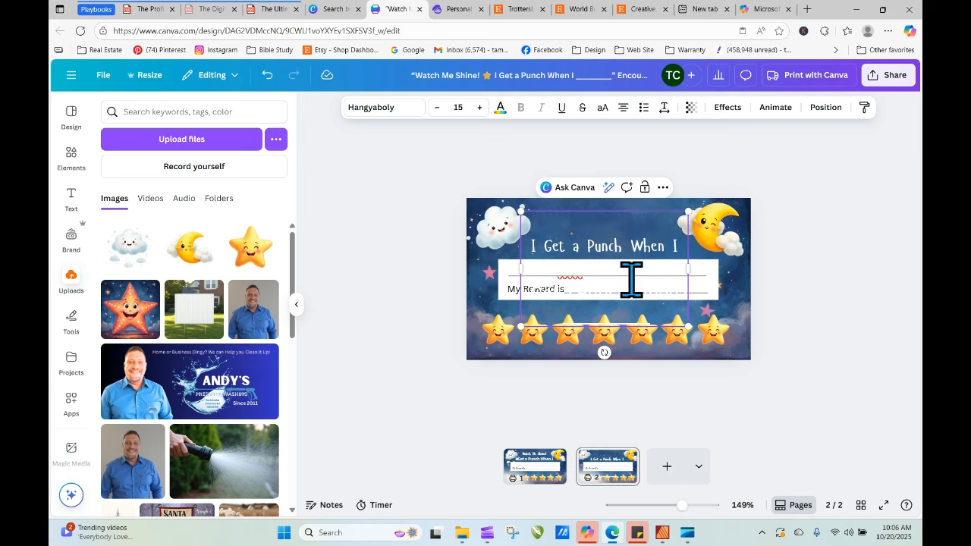
click(553, 272)
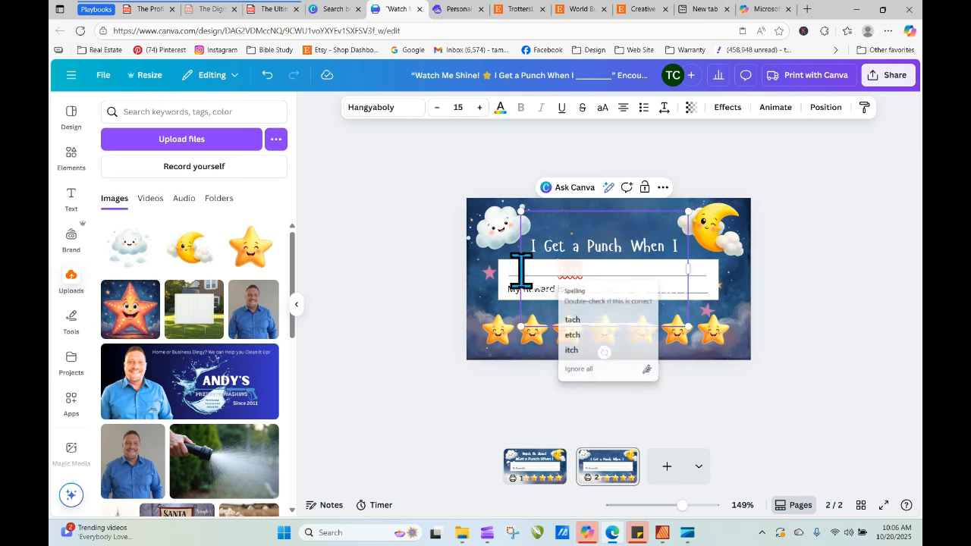
drag(524, 273, 682, 311)
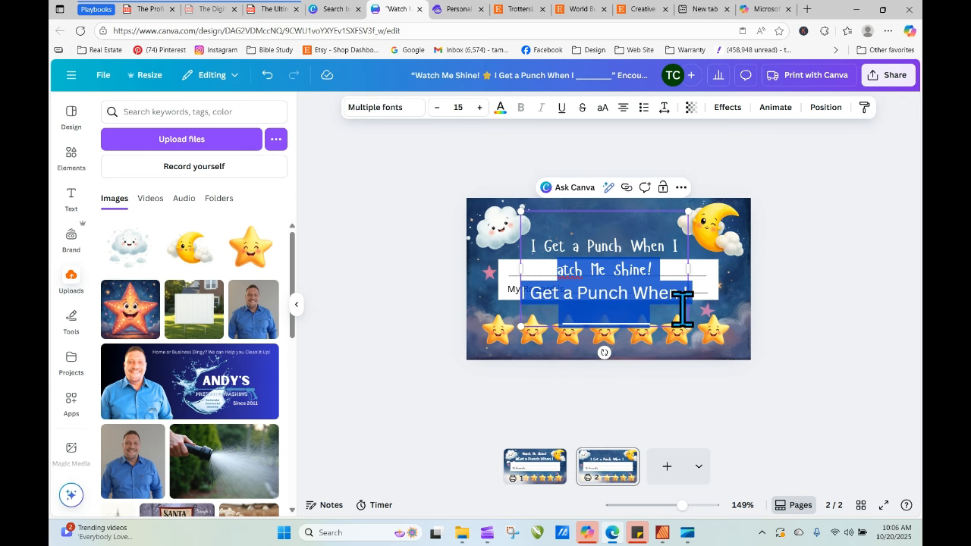
key(BackSpace)
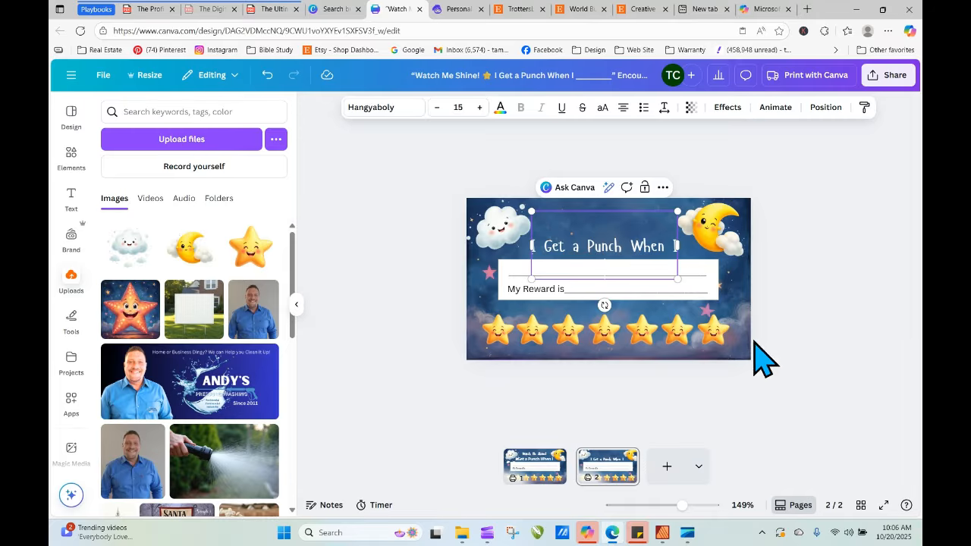
Switch to Copilot, copy "Roar-some job! Keep earning those punches!" again, return to the Canva card and deselect its text box.
click(763, 9)
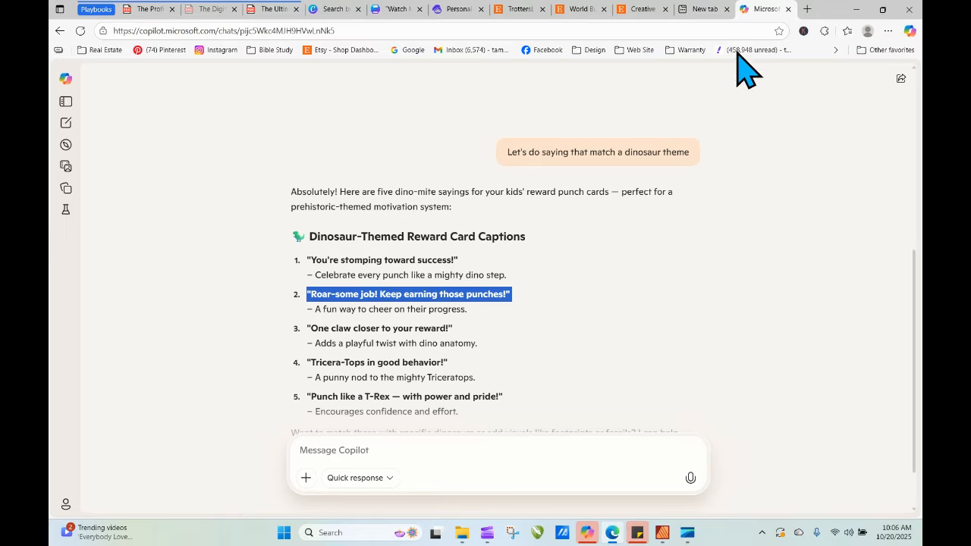
right_click(469, 295)
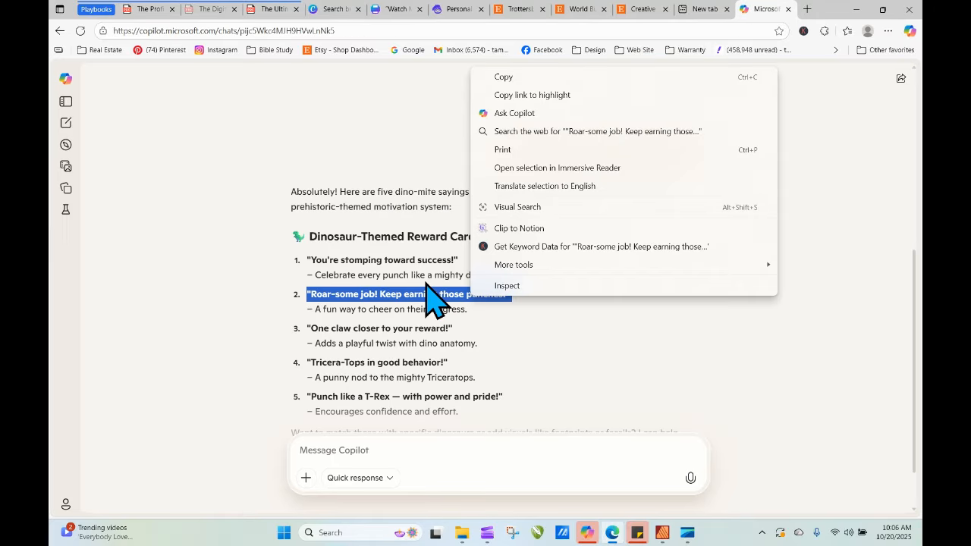
click(512, 78)
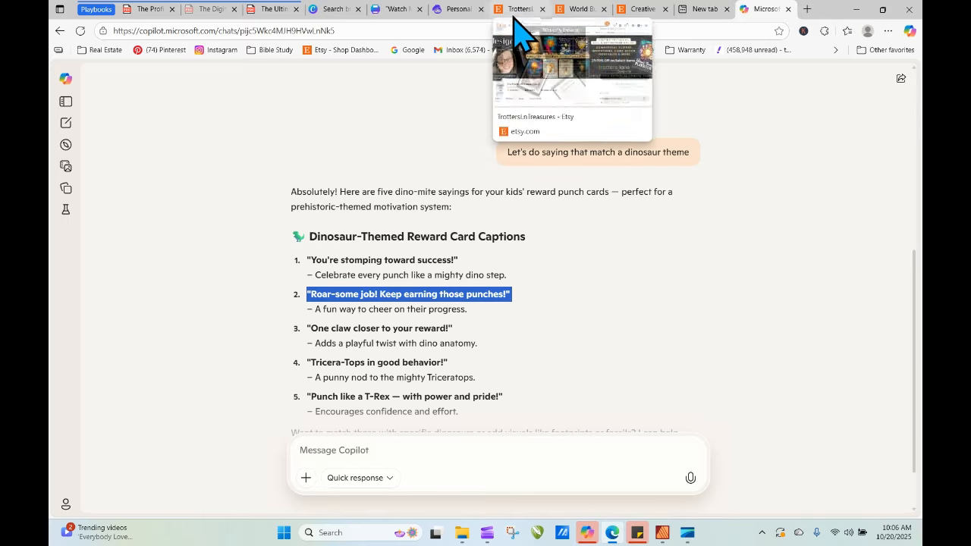
click(398, 11)
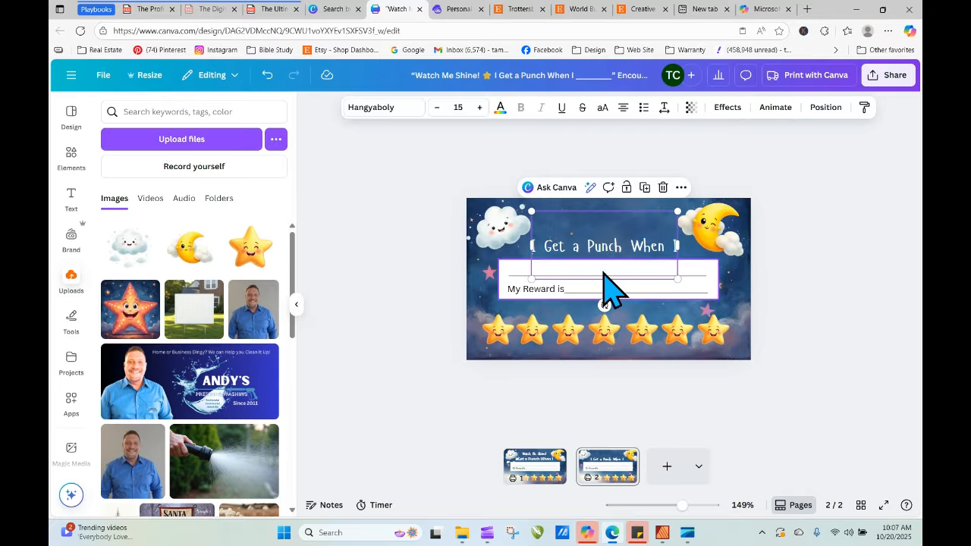
click(417, 305)
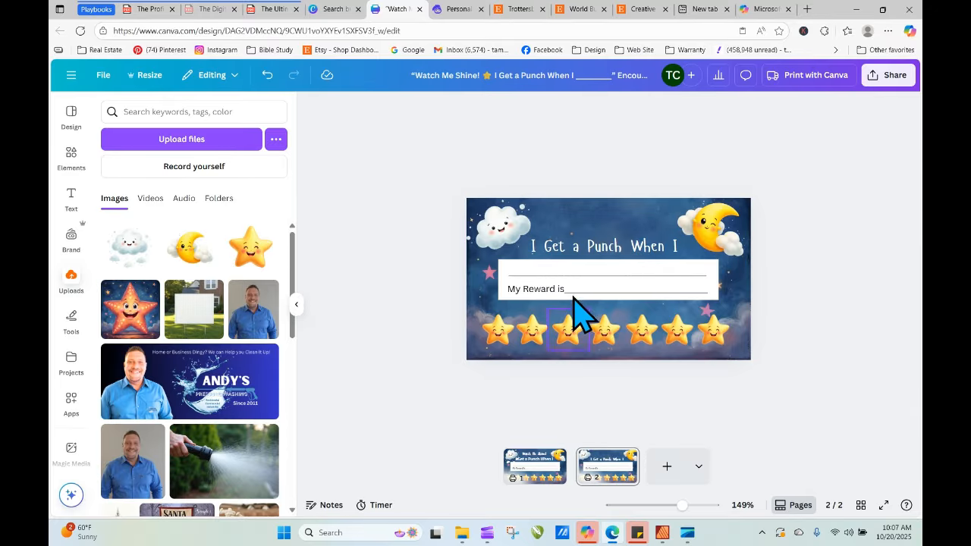
Paste the caption "Roar-some job! Keep earning those punches!" onto the second card and place it above the "I Get a Punch When I" heading.
right_click(542, 219)
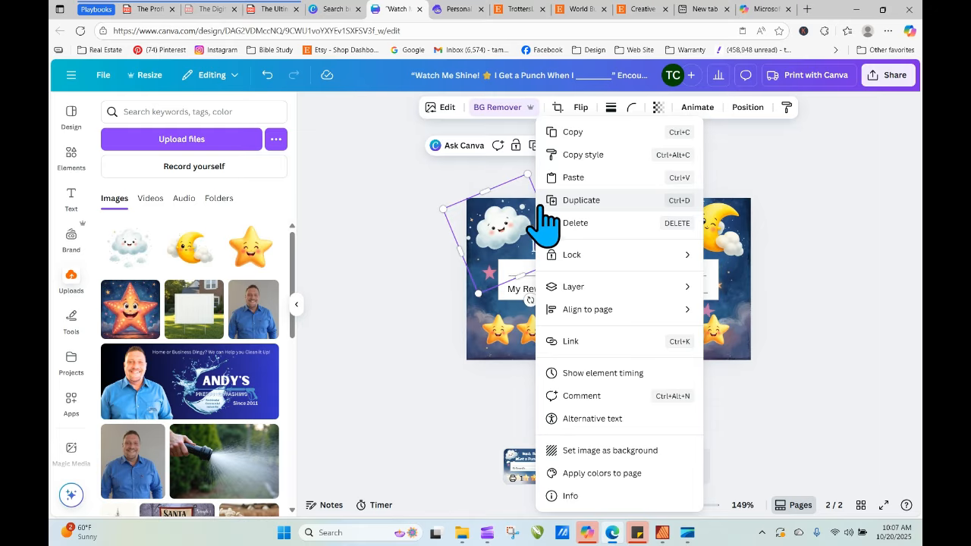
click(570, 179)
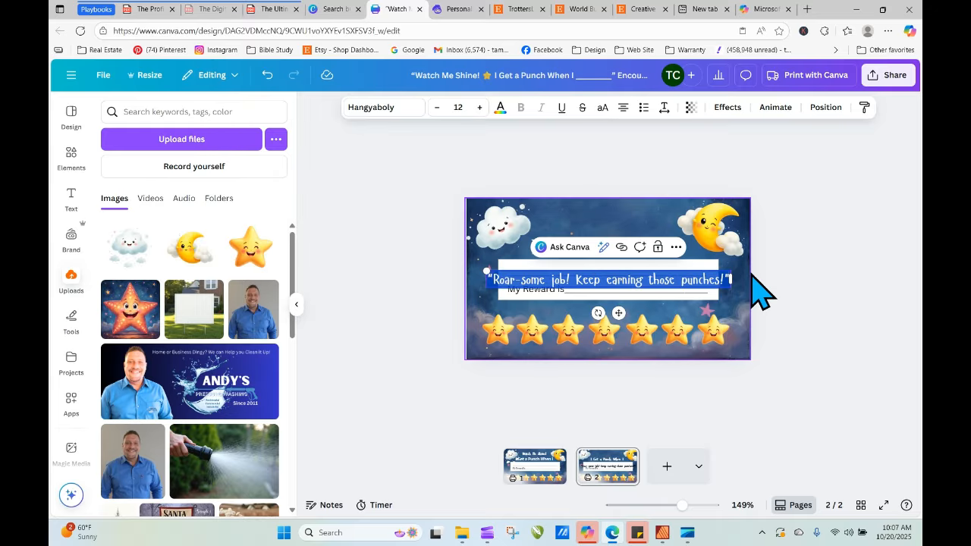
click(684, 333)
drag(657, 280, 657, 220)
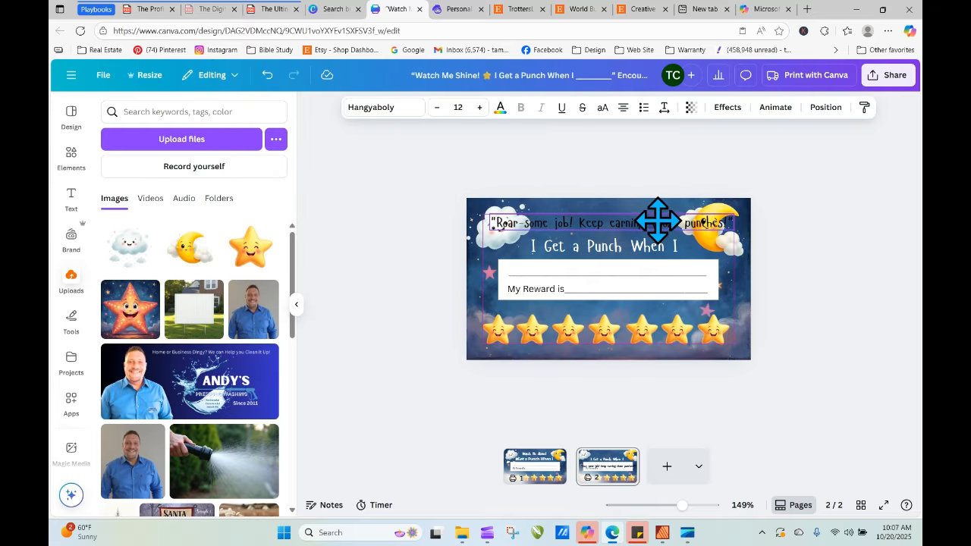
Change the "Roar-some job!" caption's text color to white and deselect it.
click(499, 108)
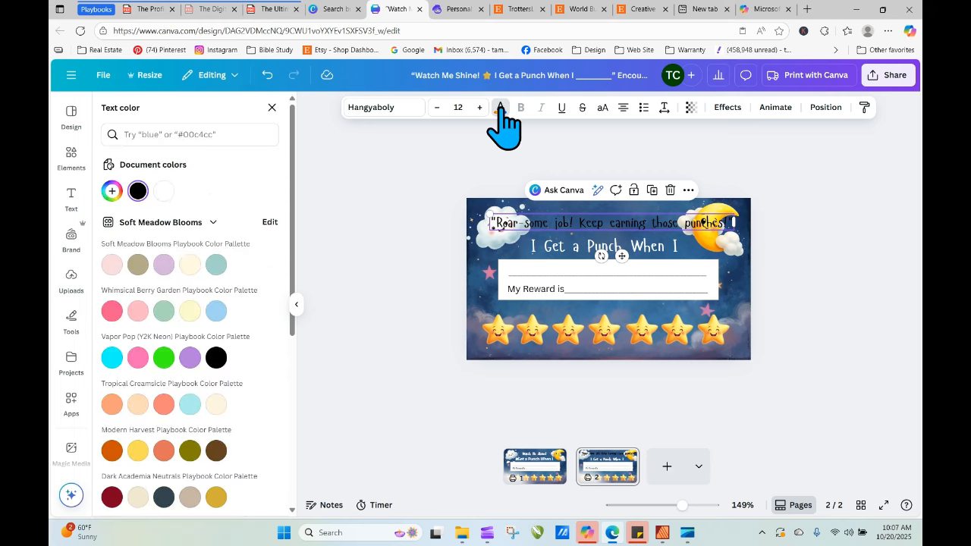
click(164, 192)
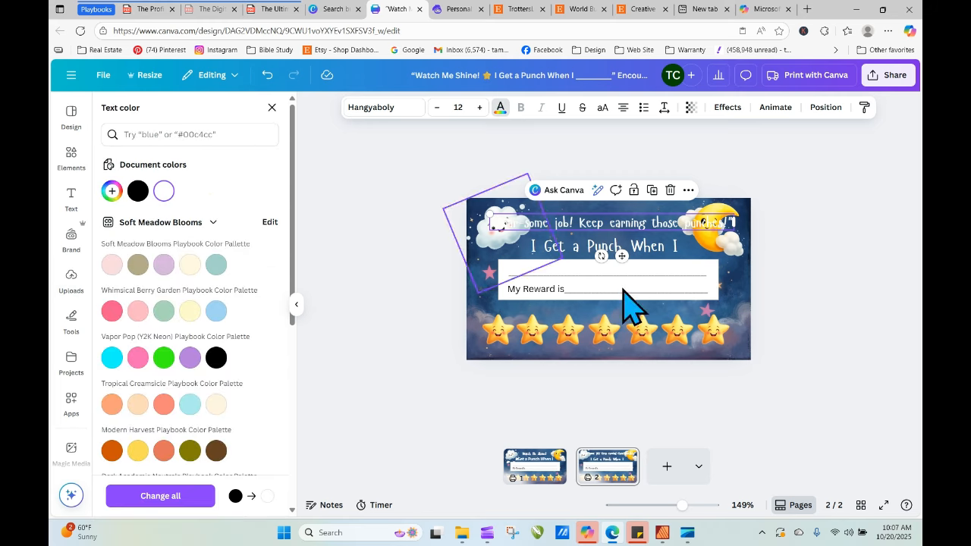
click(832, 342)
Remove the moon and the cloud from the second card and center the "Roar-some job!" caption above the heading.
drag(726, 205, 912, 161)
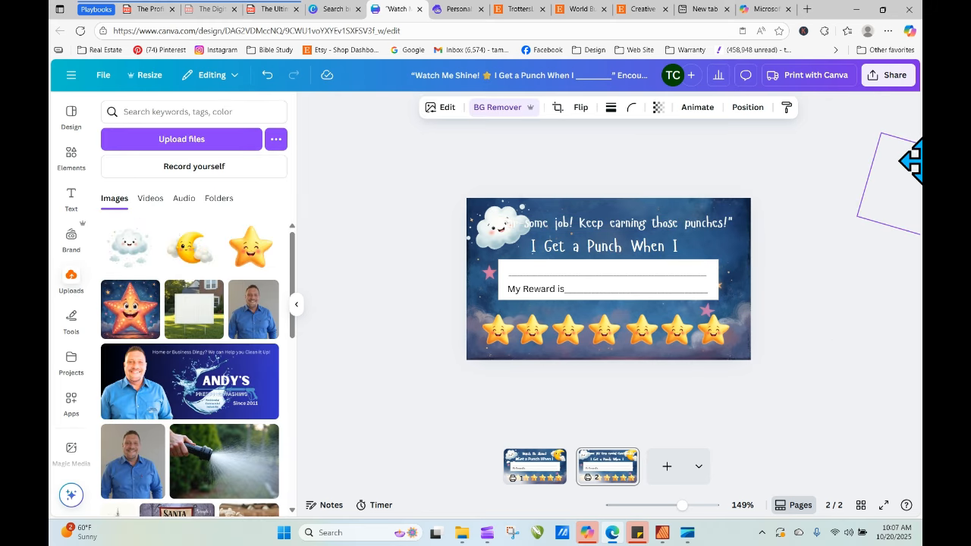
drag(493, 227, 184, 205)
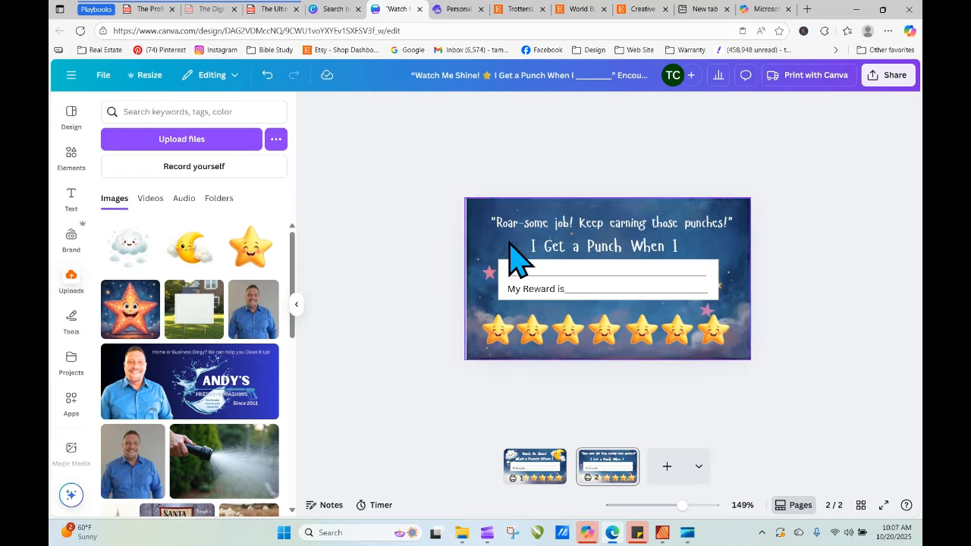
drag(695, 227, 694, 224)
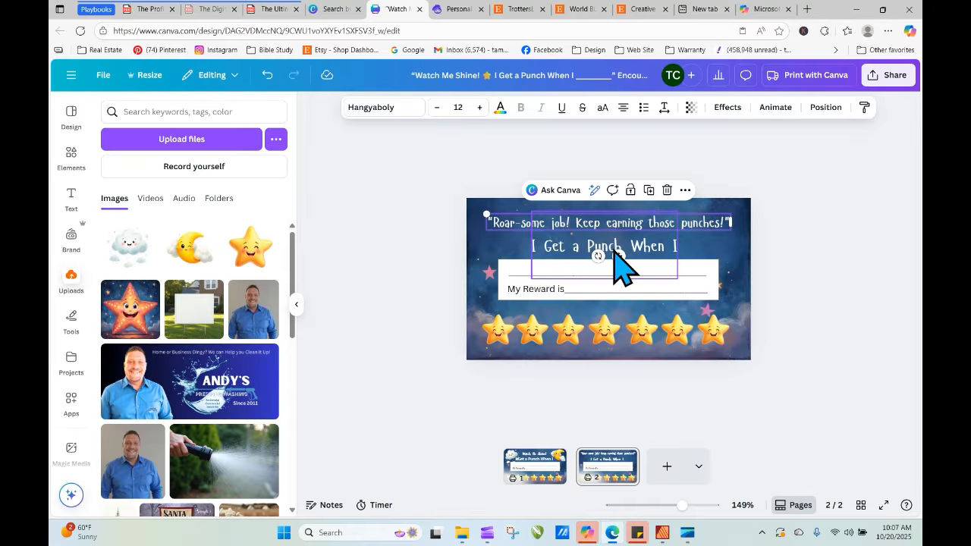
click(791, 353)
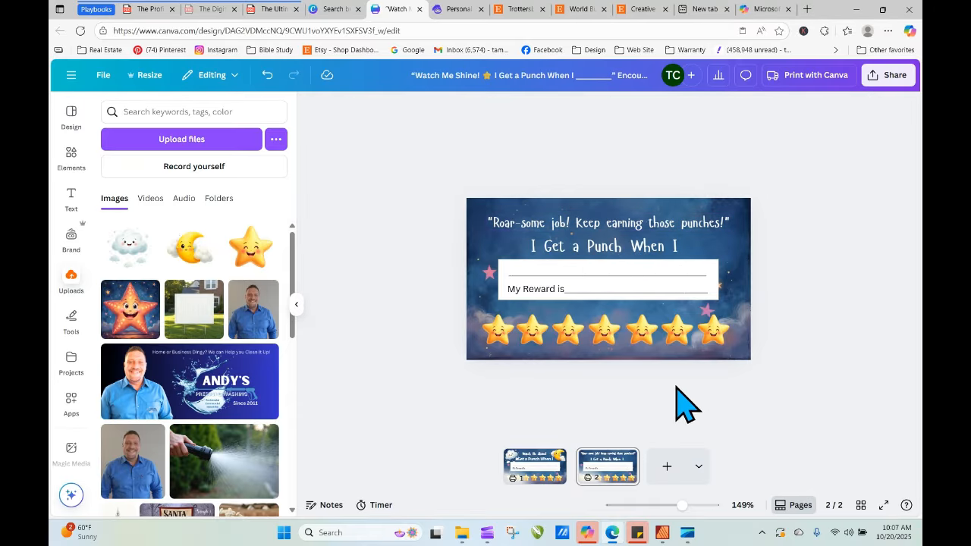
Switch to Copilot and ask "Give me an idea for the punch symbols for the dinosaur theme".
click(773, 11)
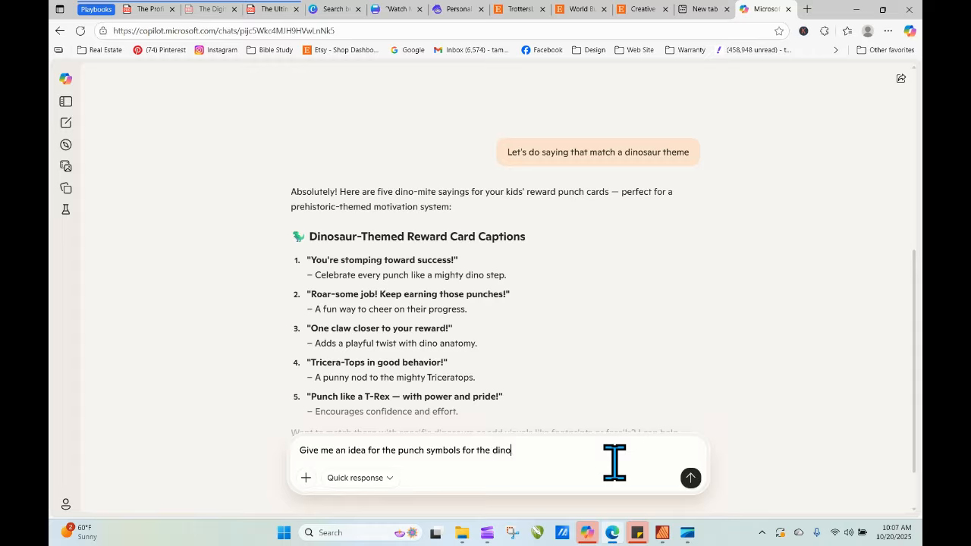
key(Return)
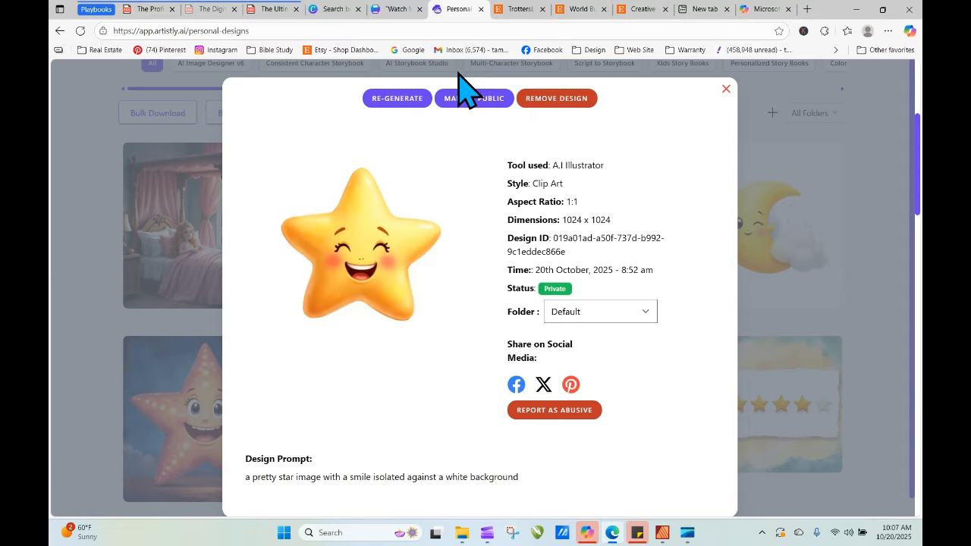
In Artistly, view the smiling yellow star design on the white background and start re-generating it from its prompt.
click(726, 89)
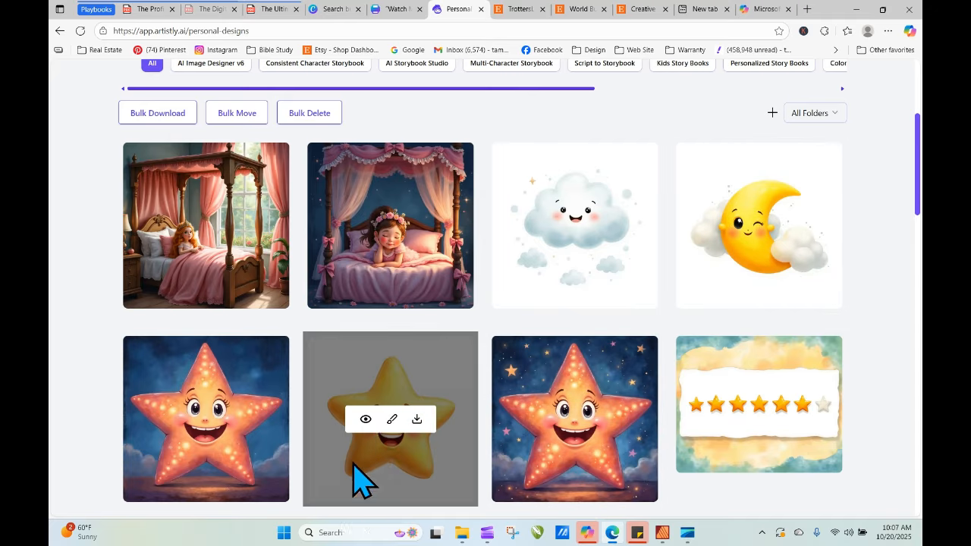
click(365, 419)
click(408, 95)
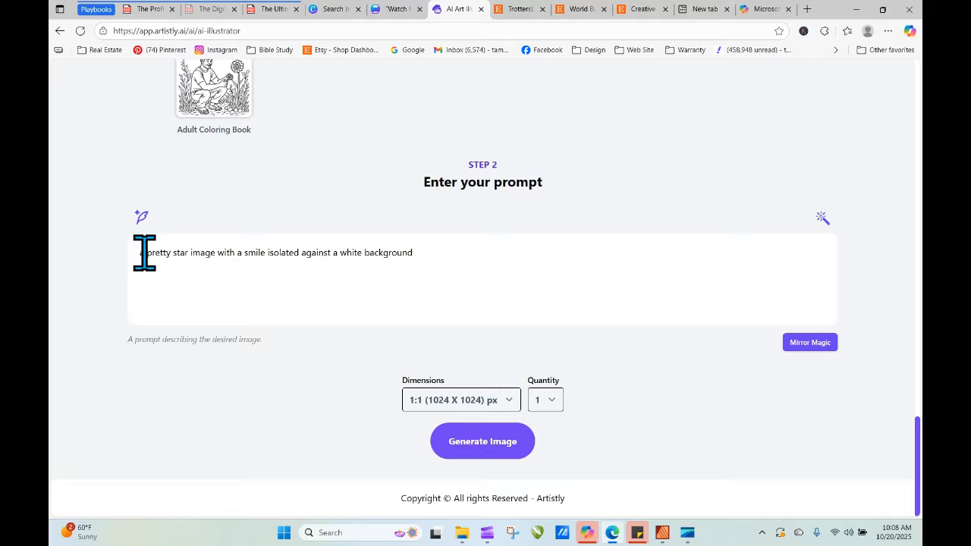
Replace "pretty star" with "dinosaur footprint" in the image prompt.
drag(144, 253, 191, 256)
text(dinos)
key(BackSpace)
key(BackSpace)
key(BackSpace)
key(BackSpace)
key(BackSpace)
key(BackSpace)
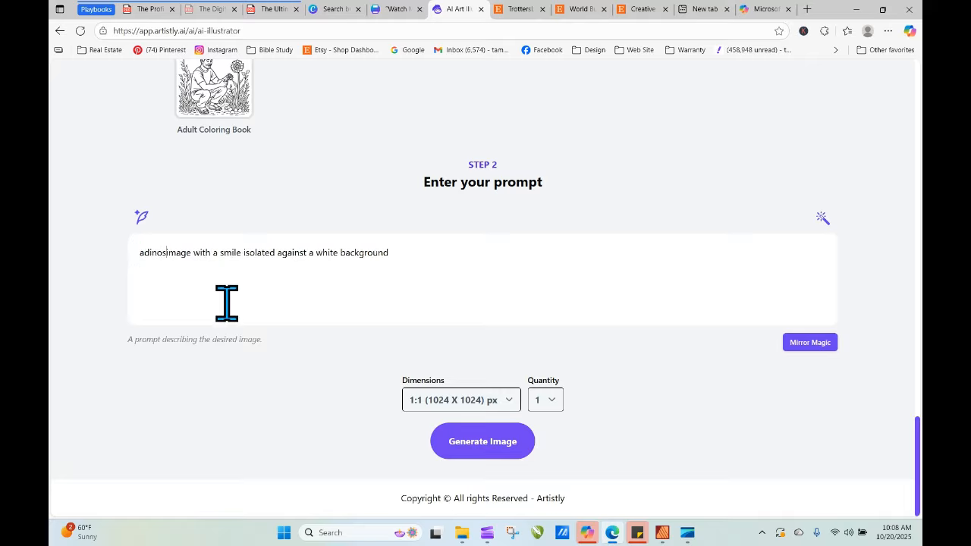
text(a dinosaur )
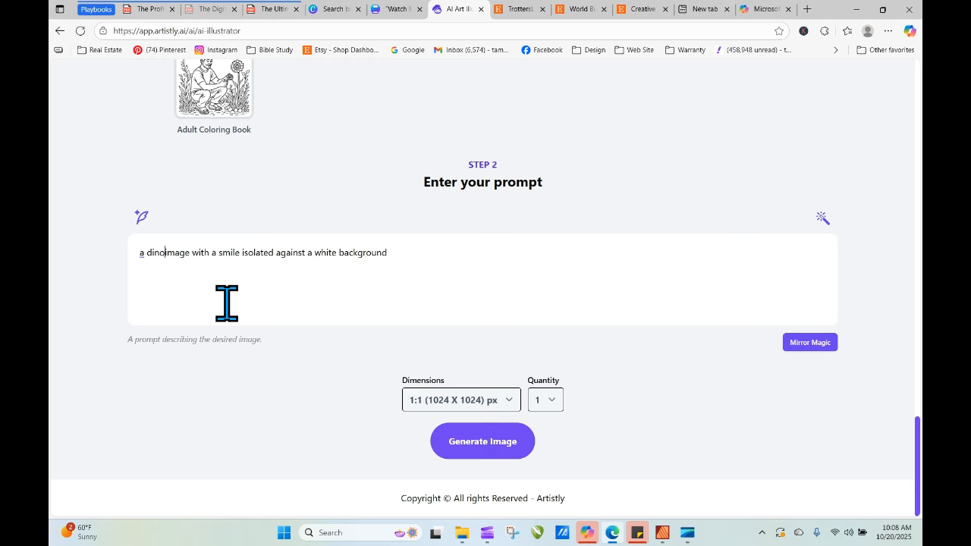
text(footprint)
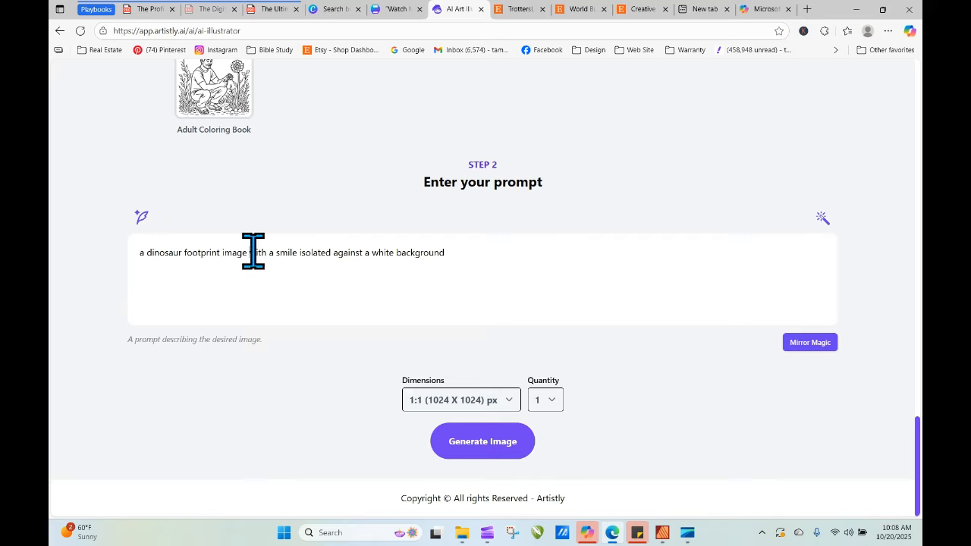
Remove "with a smile" from the prompt so it reads "a dinosaur footprint image isolated against a white background", and generate the image.
drag(252, 252, 301, 252)
key(BackSpace)
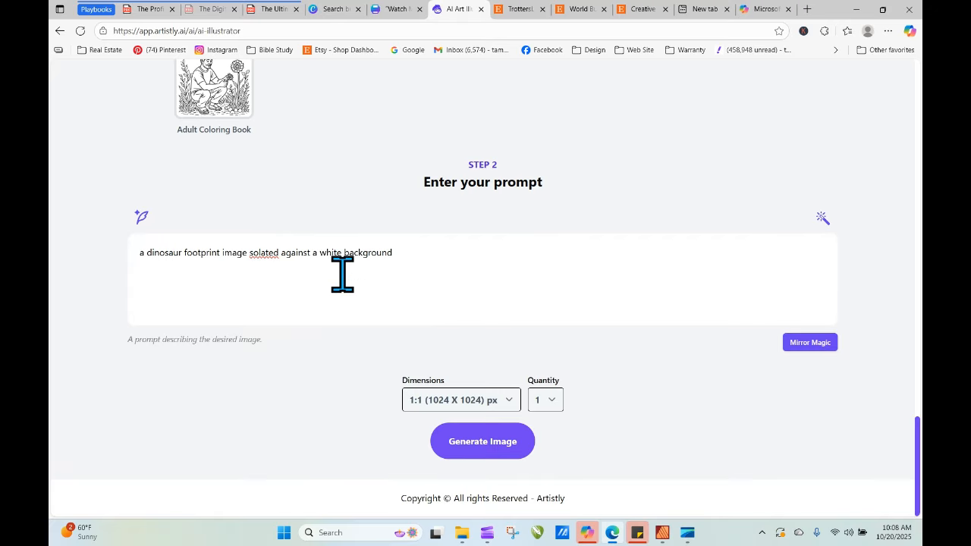
text(i)
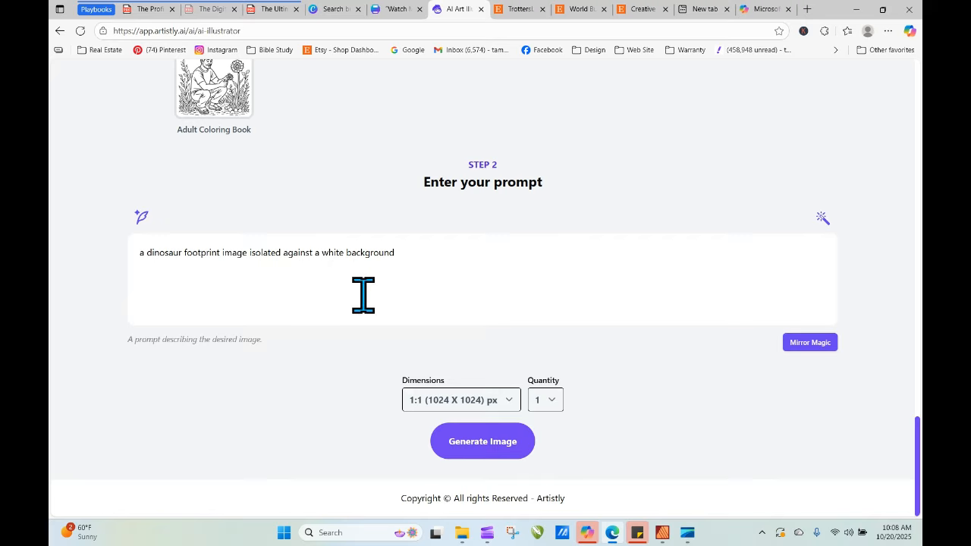
click(455, 446)
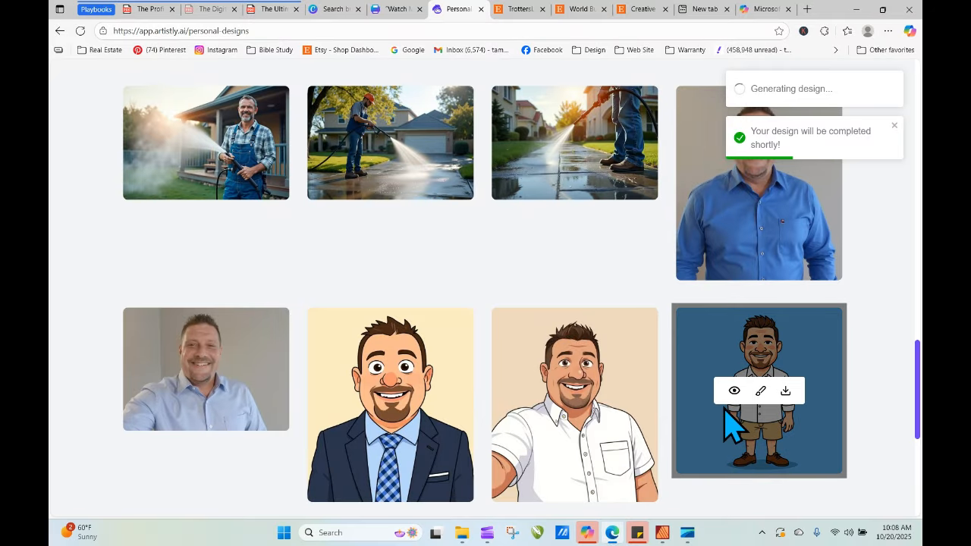
Reload the personal designs page and download the newly generated black footprint image.
scroll(919, 390, up, 15)
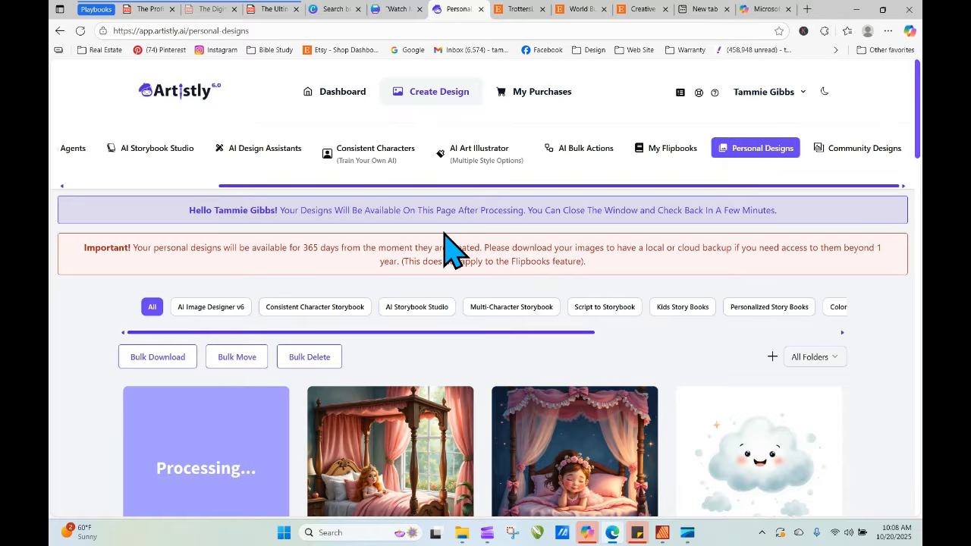
click(81, 30)
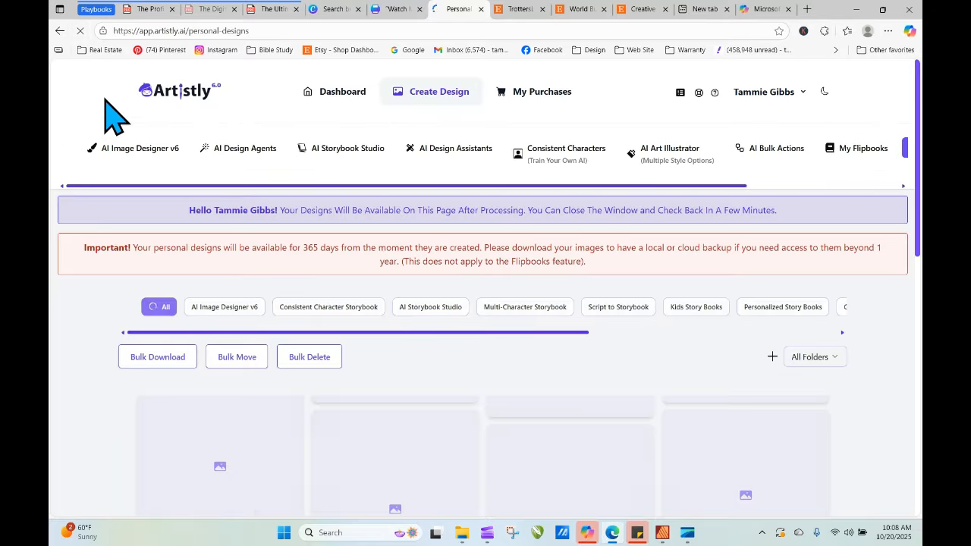
mouse_move(281, 484)
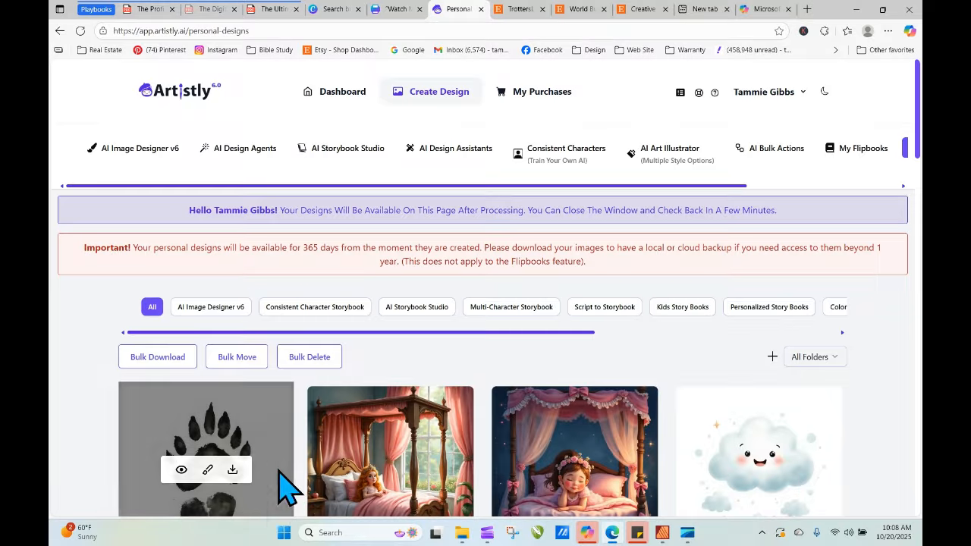
click(233, 470)
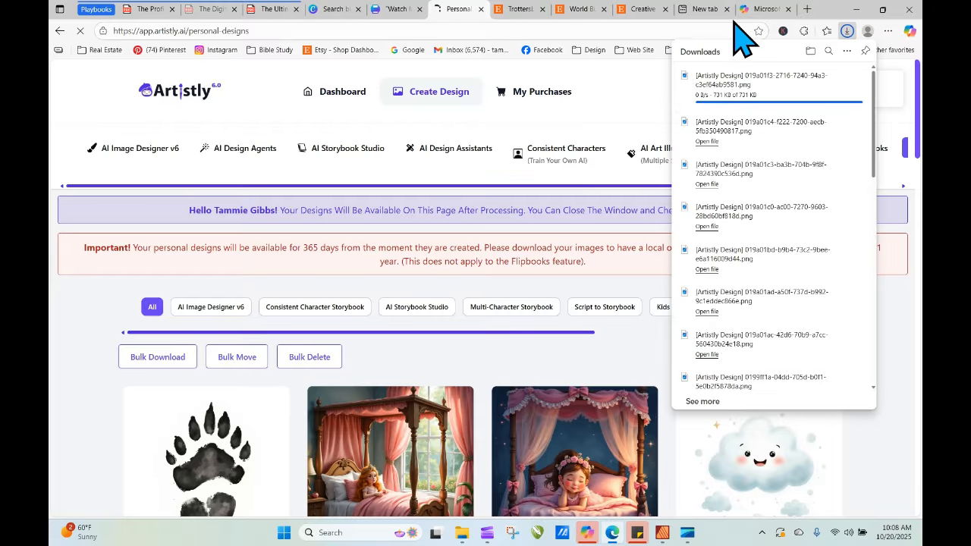
click(393, 10)
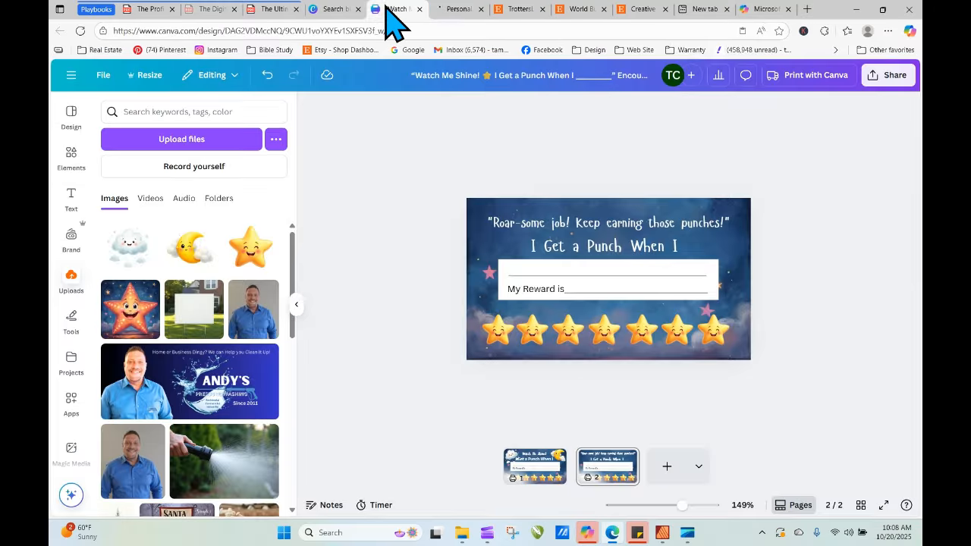
click(144, 141)
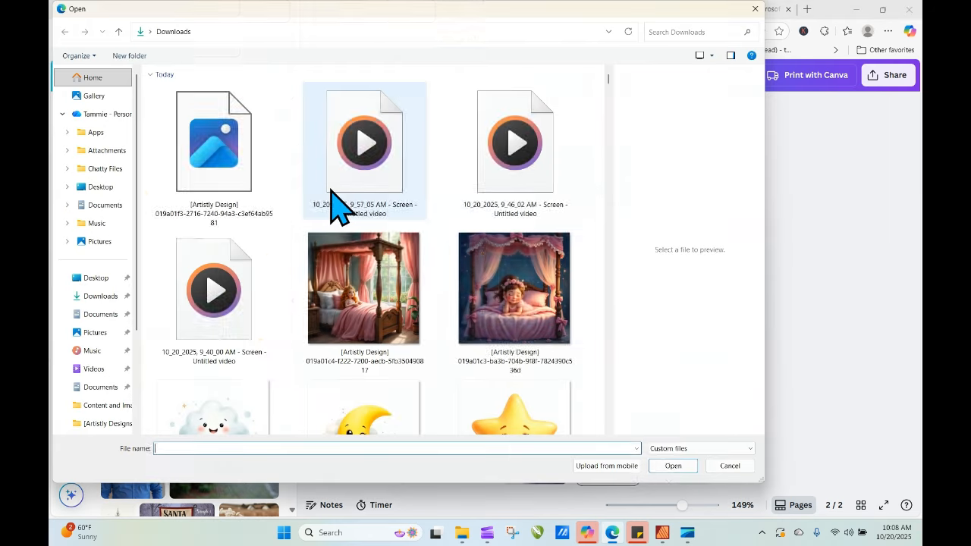
click(245, 157)
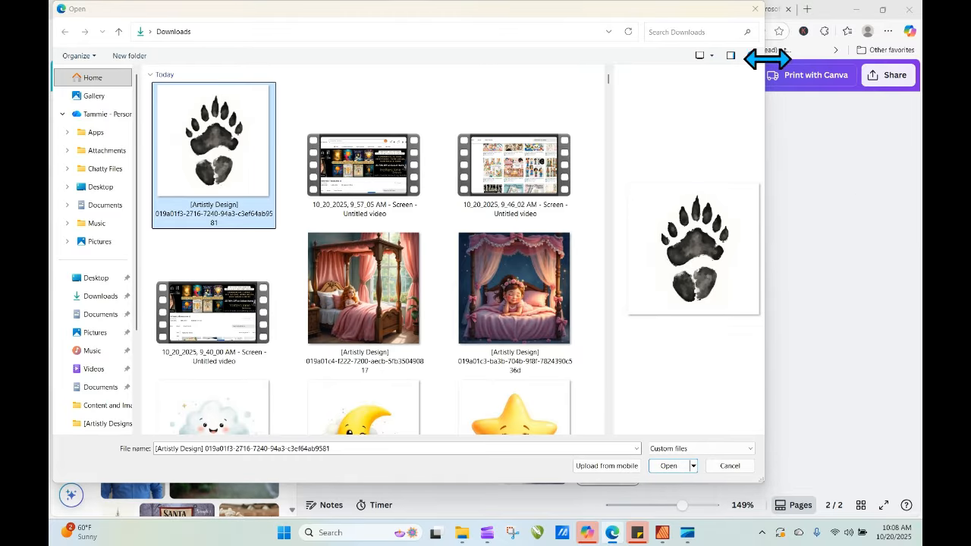
click(755, 9)
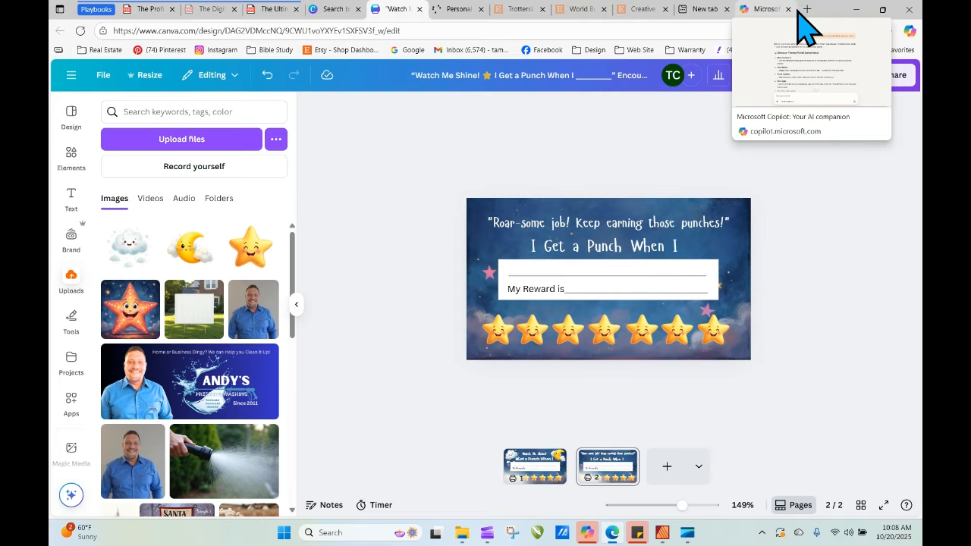
Check Copilot's dinosaur punch symbol ideas, return to Artistly and start re-generating the footprint design from its prompt.
click(757, 9)
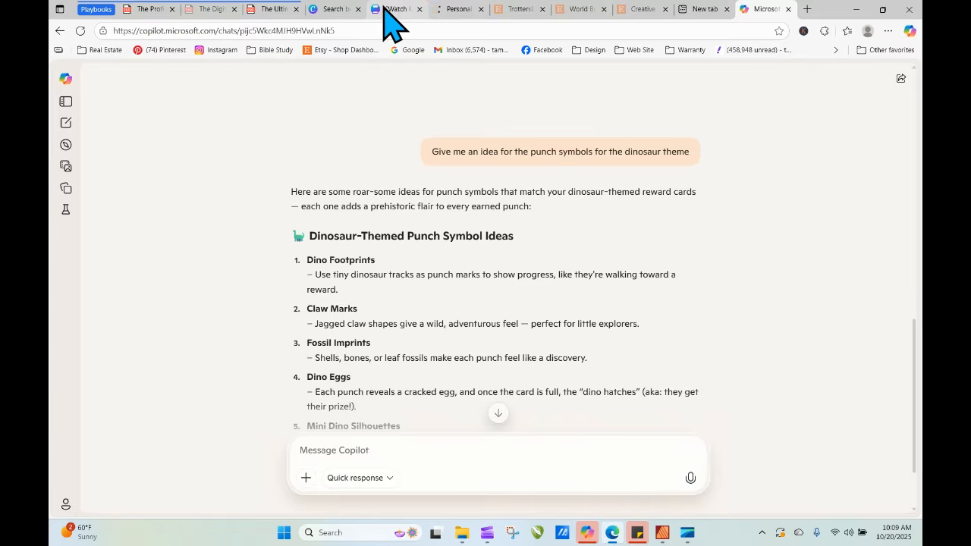
click(464, 10)
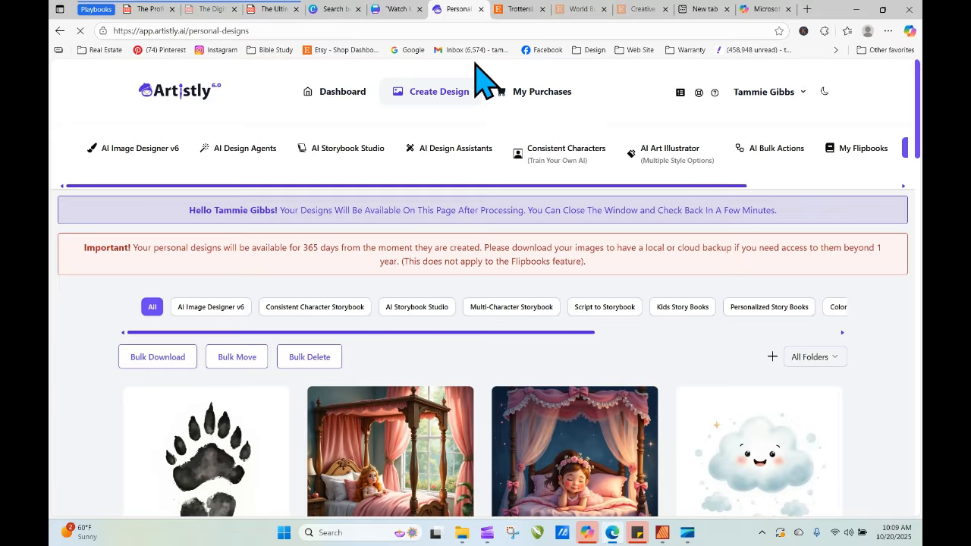
click(180, 469)
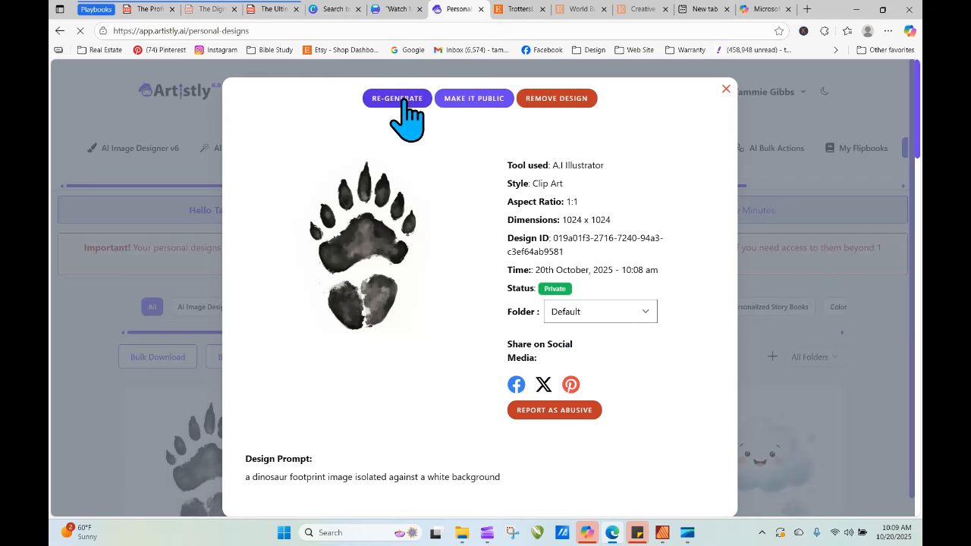
scroll(429, 379, down, 1)
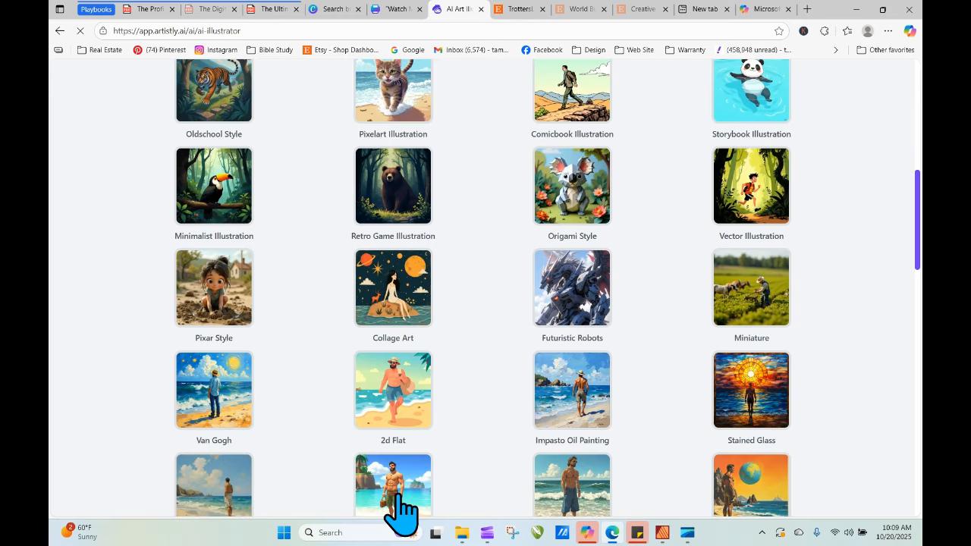
scroll(334, 493, down, 5)
scroll(333, 493, down, 10)
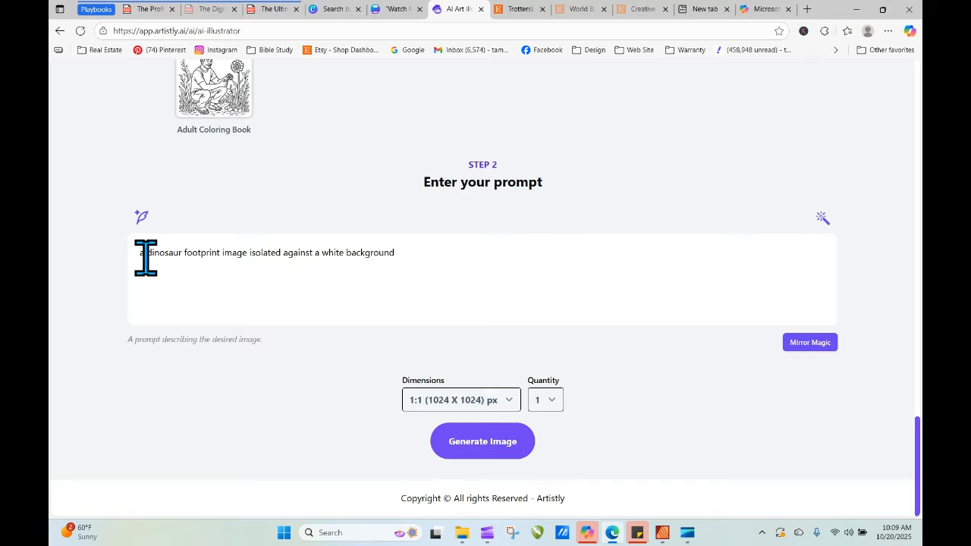
Change the prompt to "a fossil imprint image isolated against a white background" and generate the image.
drag(145, 253, 216, 257)
text(fossil imp)
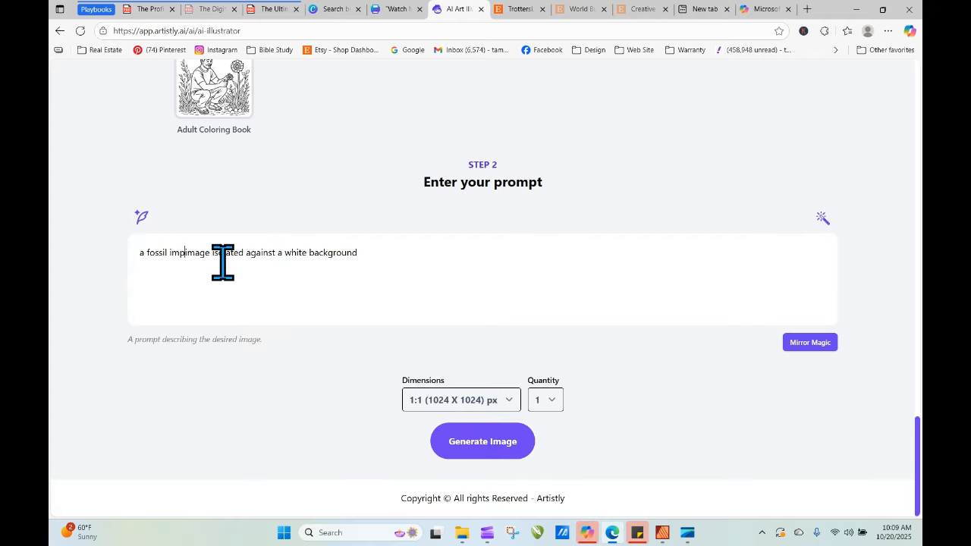
text(rint)
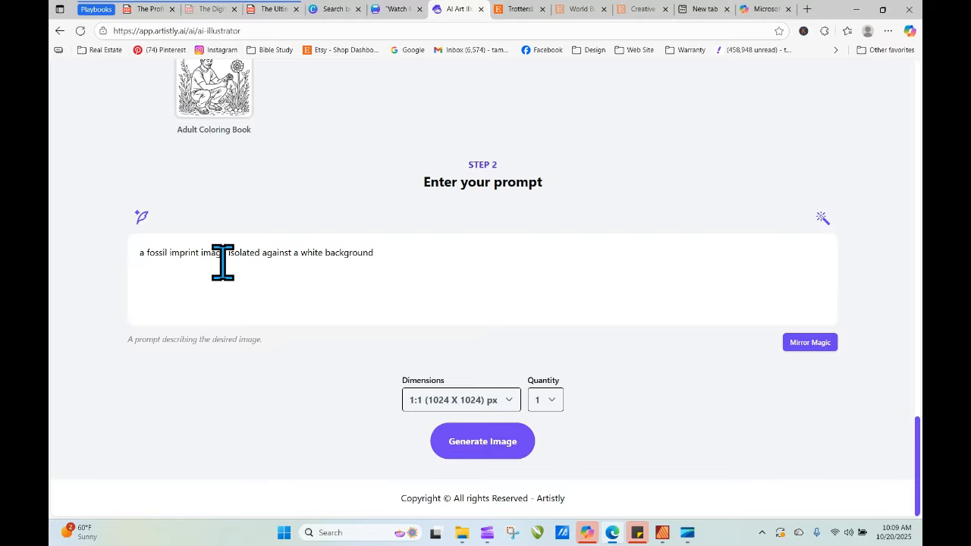
click(446, 444)
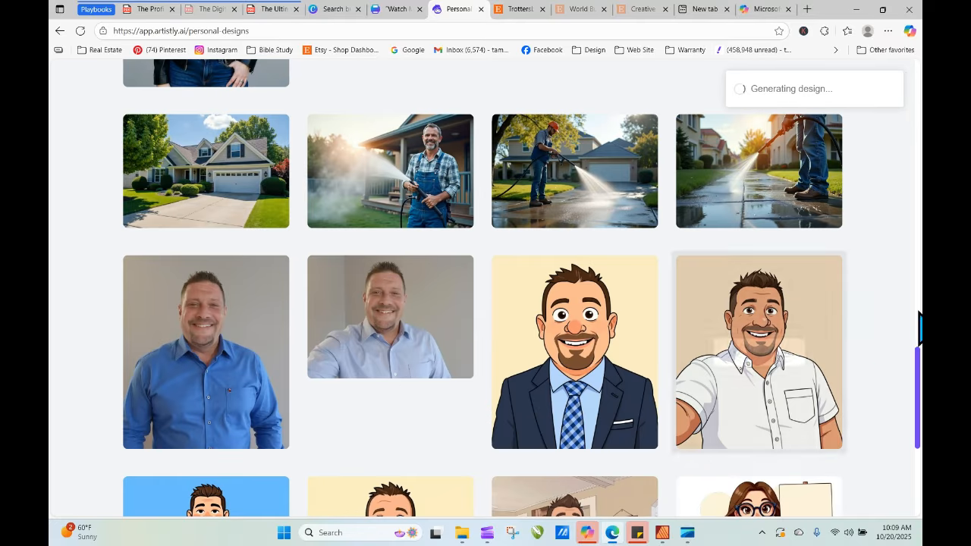
Reload the personal designs page until the fossil imprint image is processed, and open its details.
drag(918, 378, 917, 162)
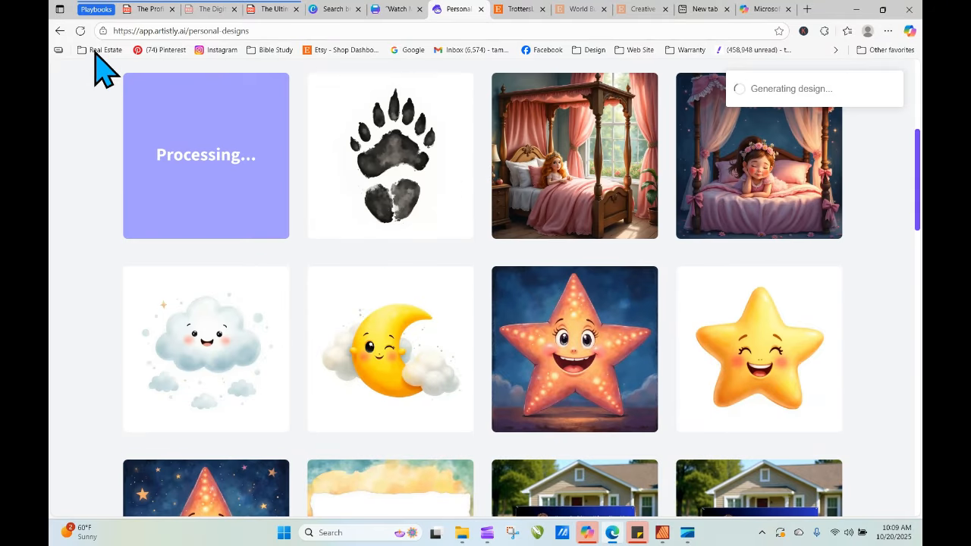
click(81, 32)
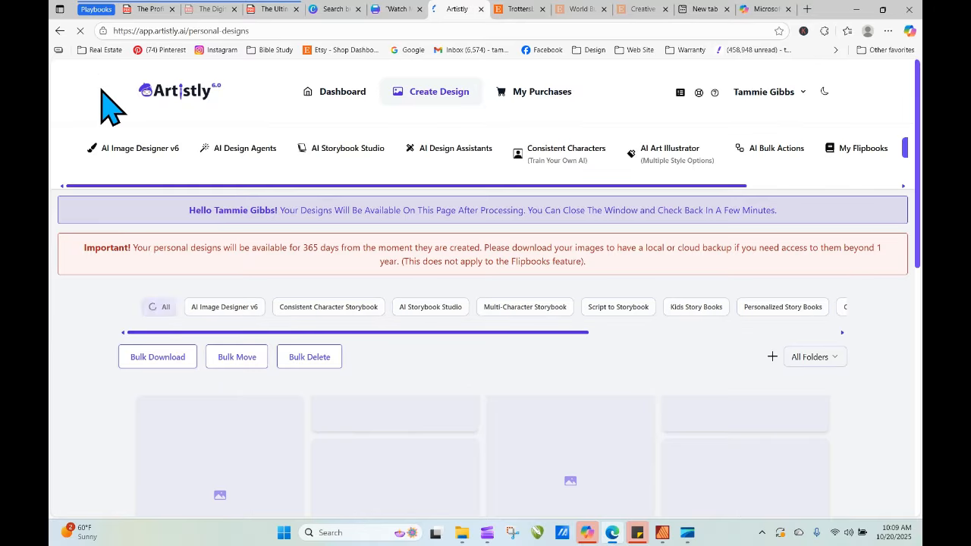
click(81, 32)
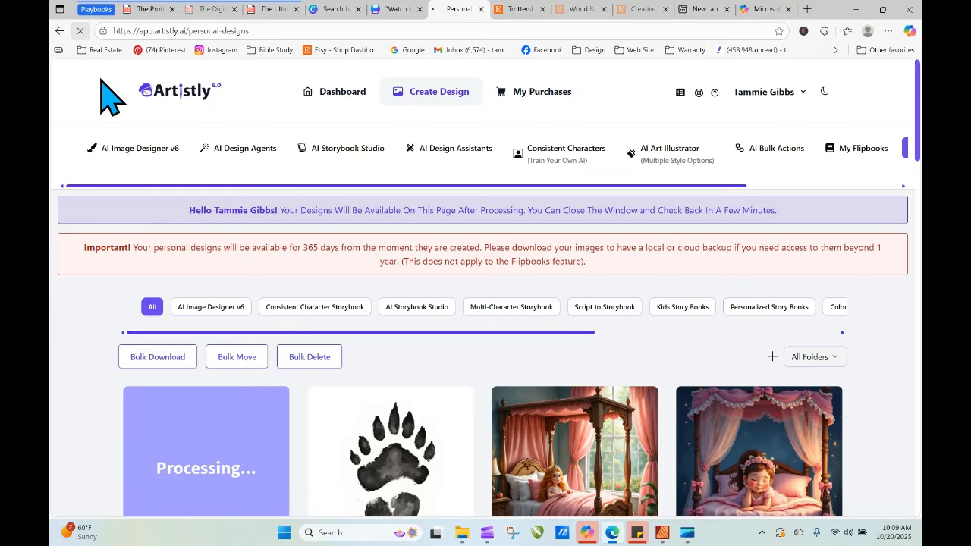
click(80, 31)
click(80, 32)
click(80, 32)
click(81, 30)
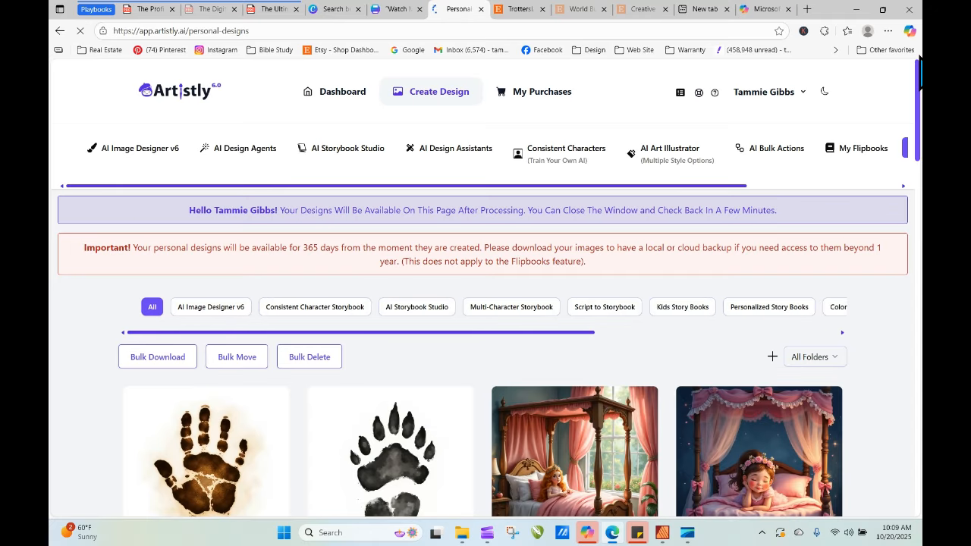
scroll(485, 304, down, 1)
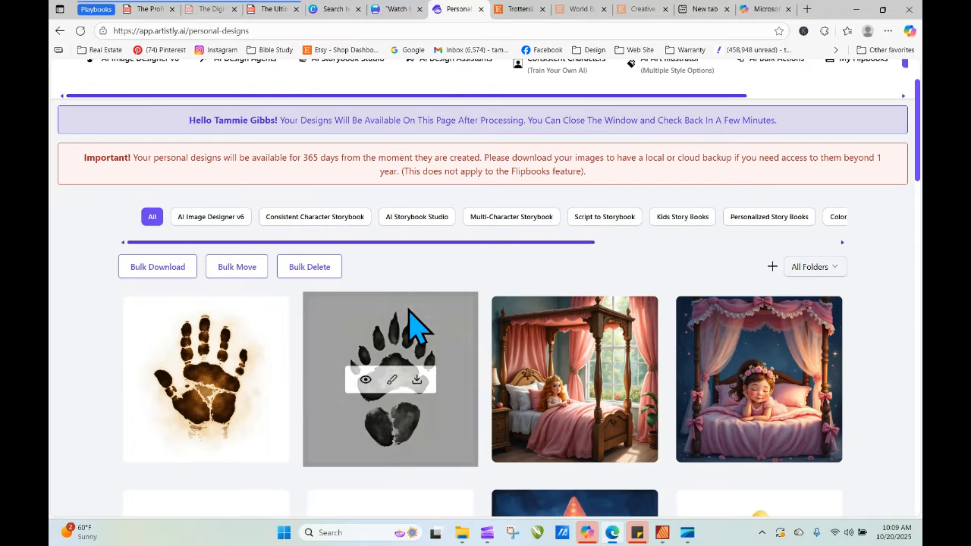
mouse_move(231, 395)
click(182, 381)
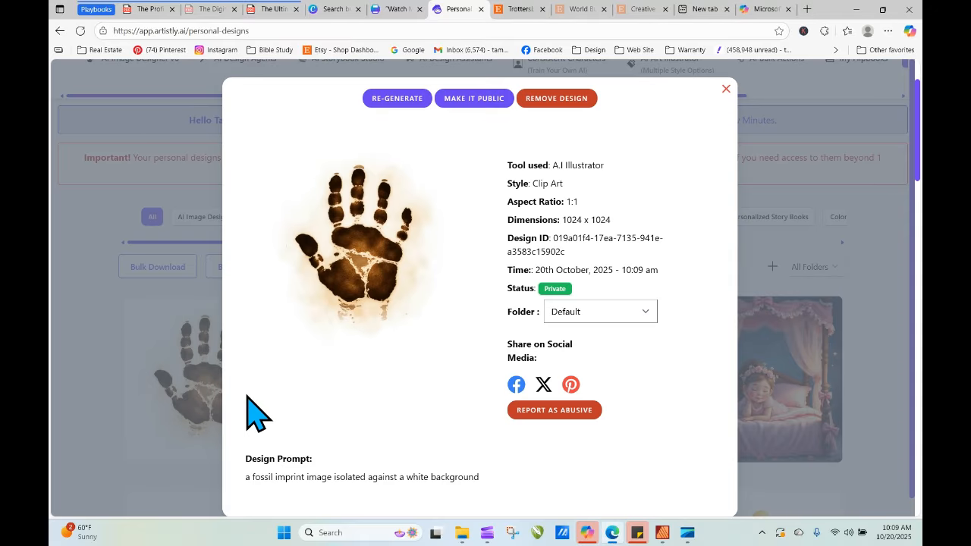
Re-generate the design with the prompt "a cute dino inspired fossil imprint isolated against a white background".
click(402, 101)
scroll(427, 223, down, 3)
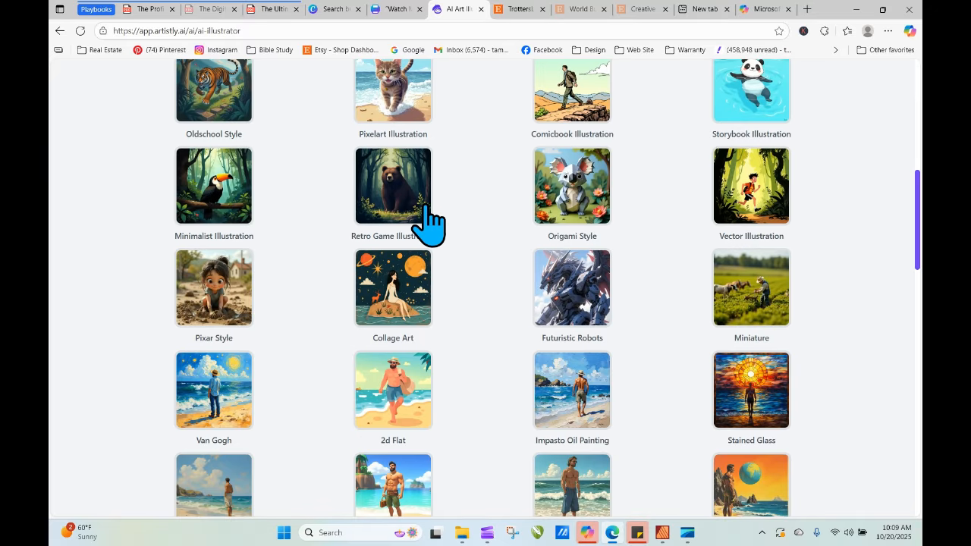
scroll(460, 254, down, 10)
drag(412, 250, 121, 280)
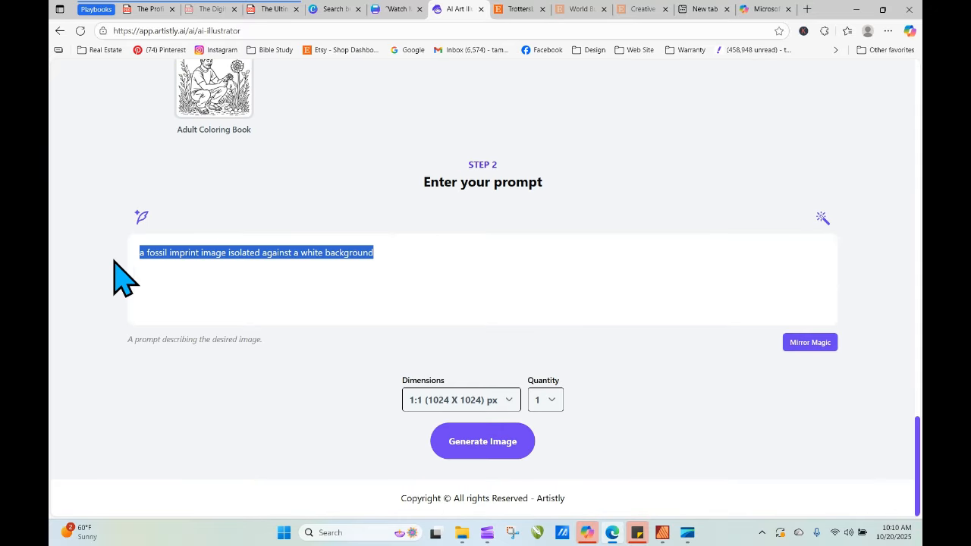
text(a cute)
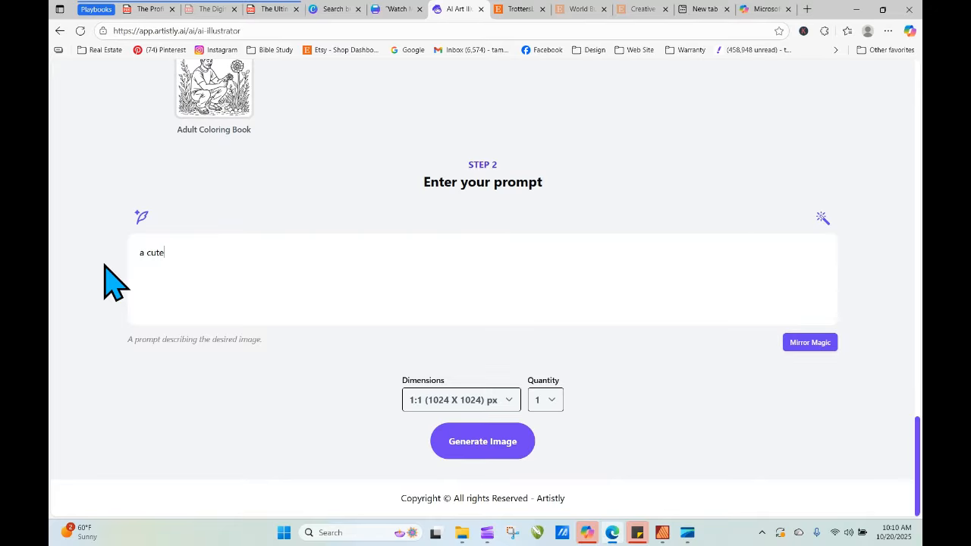
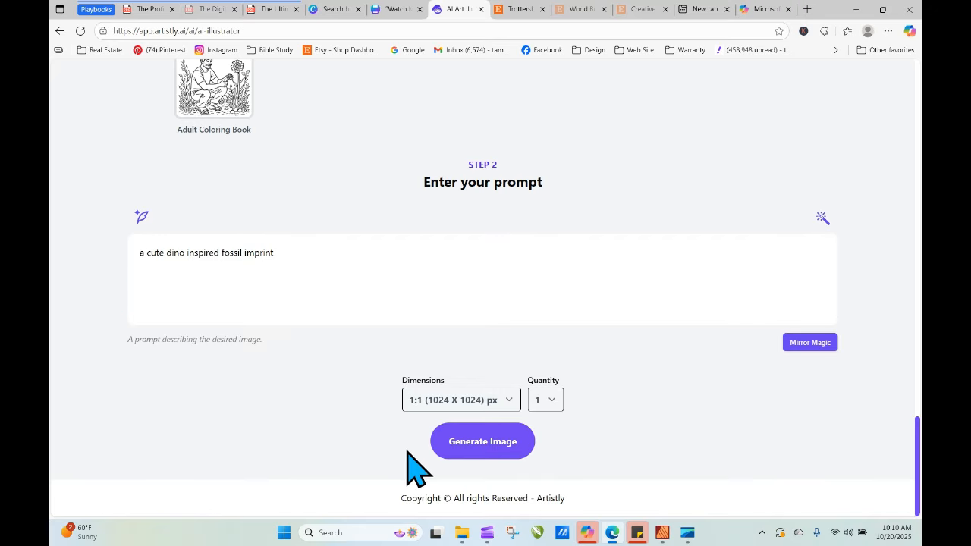
click(489, 444)
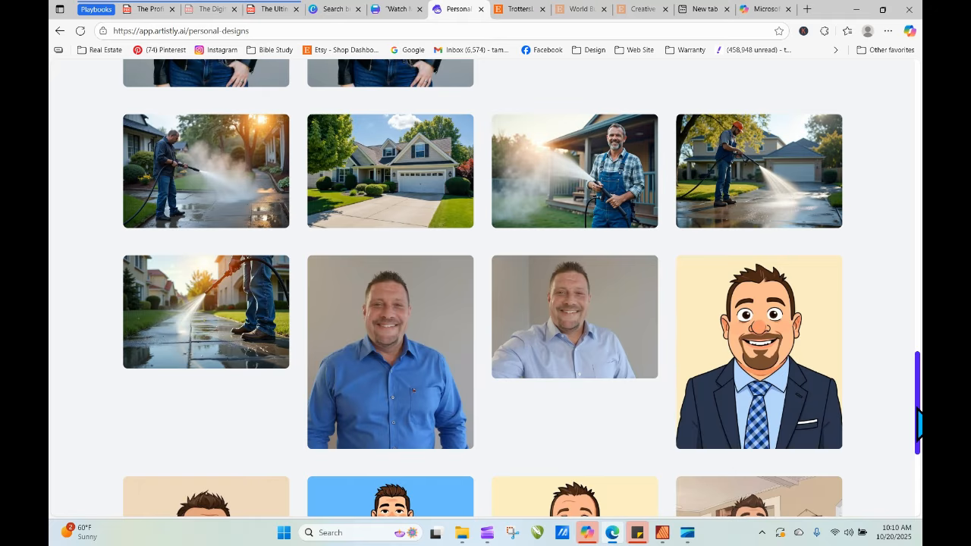
Reload the personal designs page, check the new dinosaur design's details, and download the image.
drag(917, 410, 915, 62)
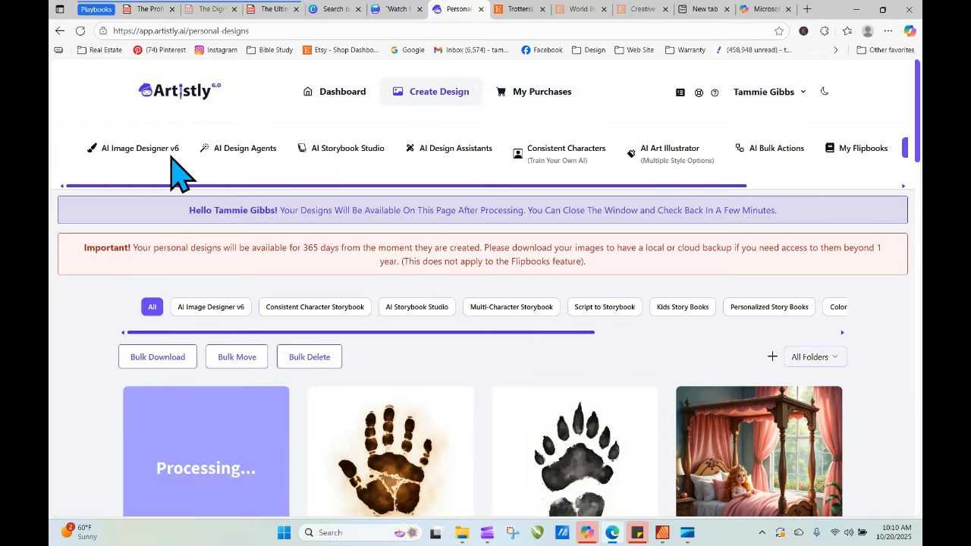
click(80, 32)
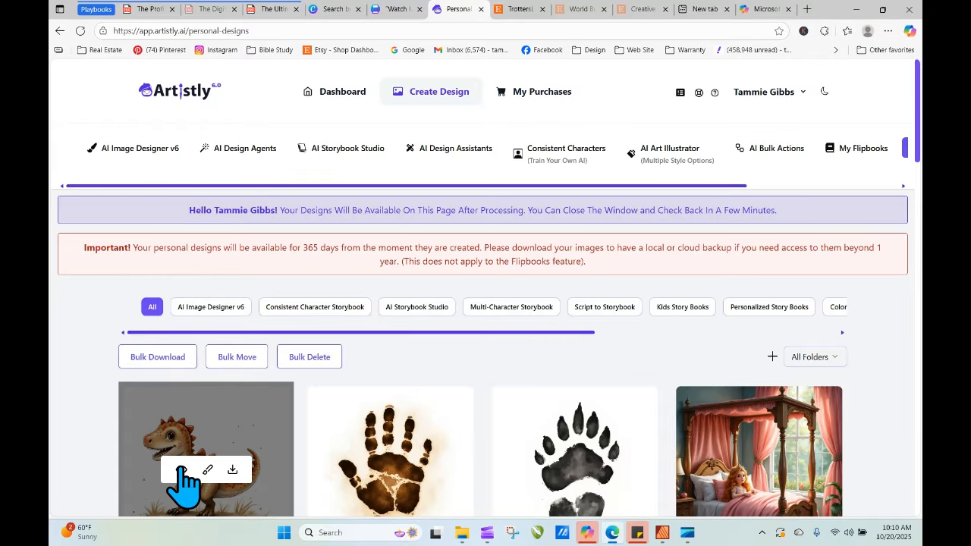
click(181, 470)
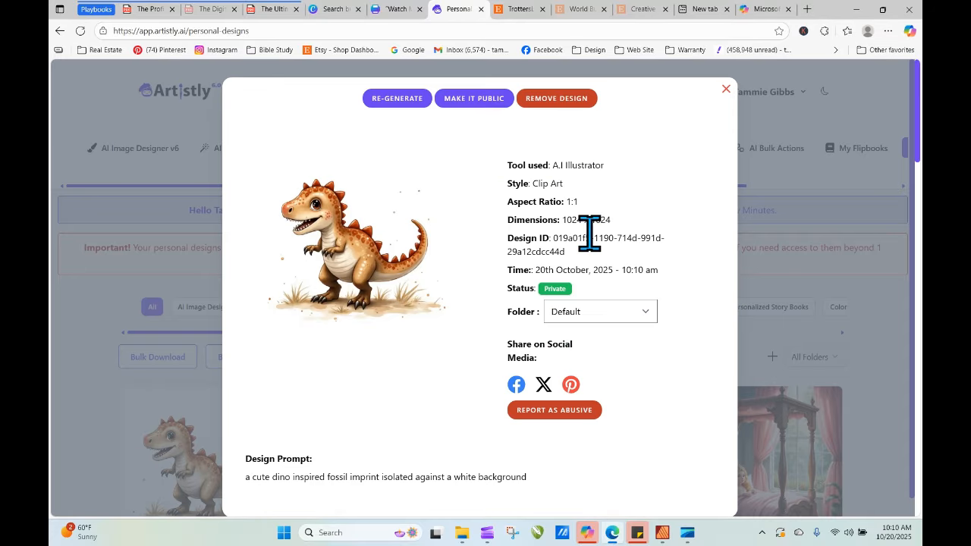
click(726, 88)
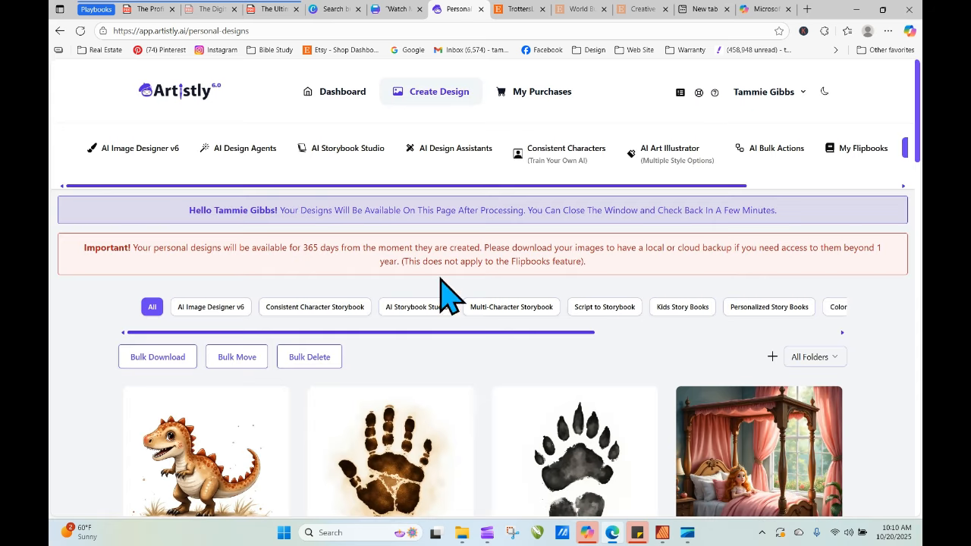
mouse_move(260, 463)
click(232, 469)
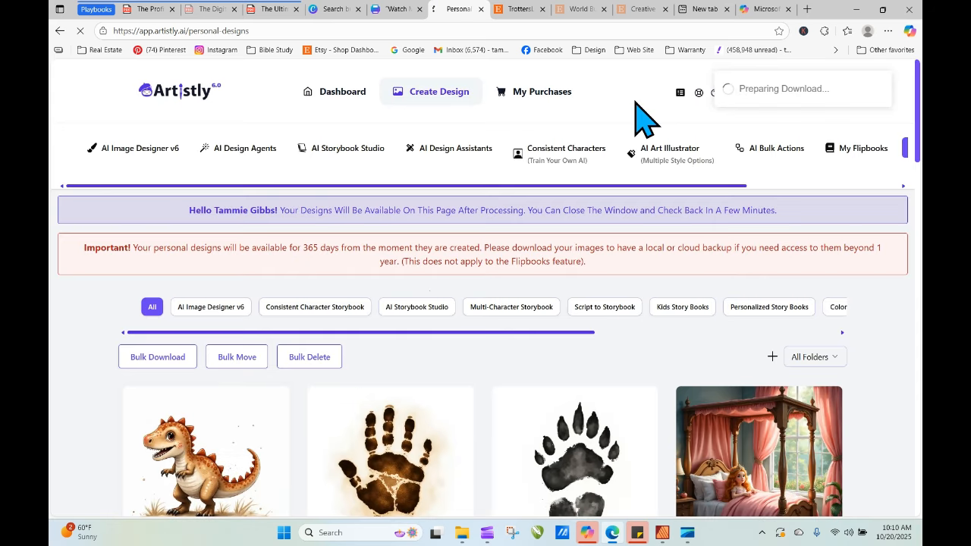
Switch to Canva, upload the downloaded dinosaur image, and add it to page 2 with its background removed.
click(394, 9)
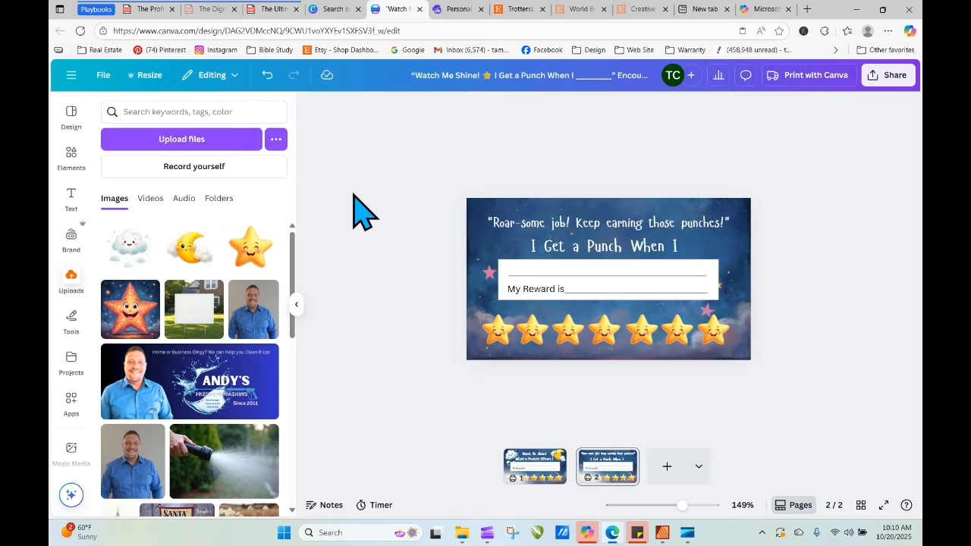
click(135, 140)
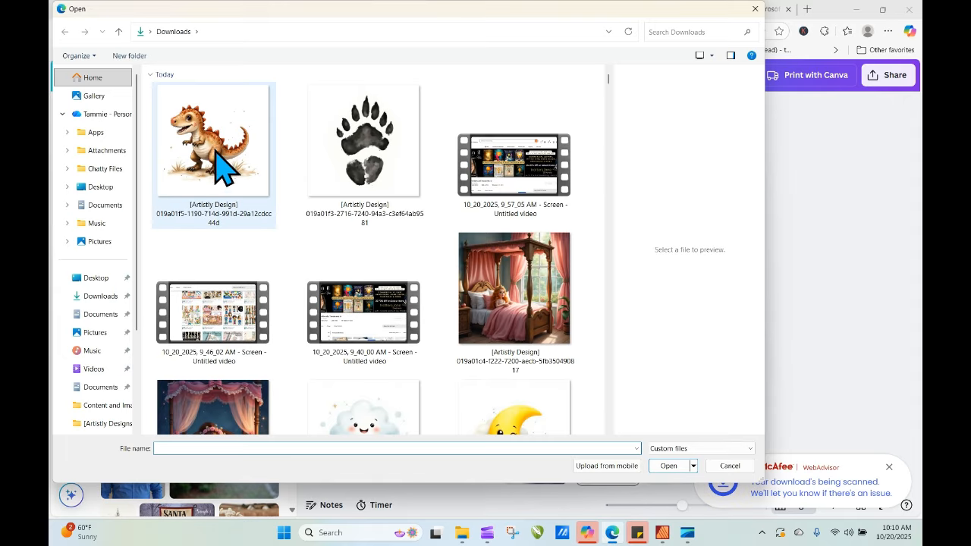
click(218, 161)
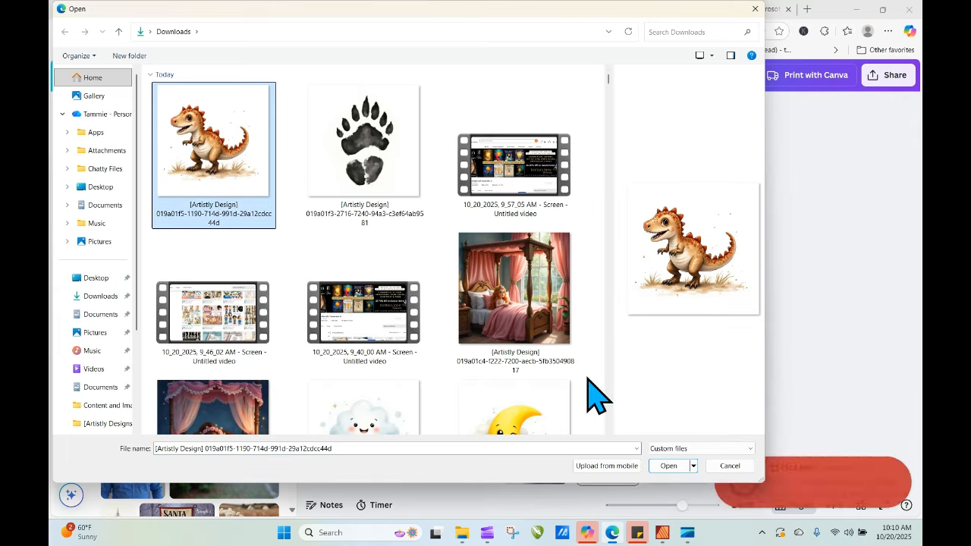
click(667, 465)
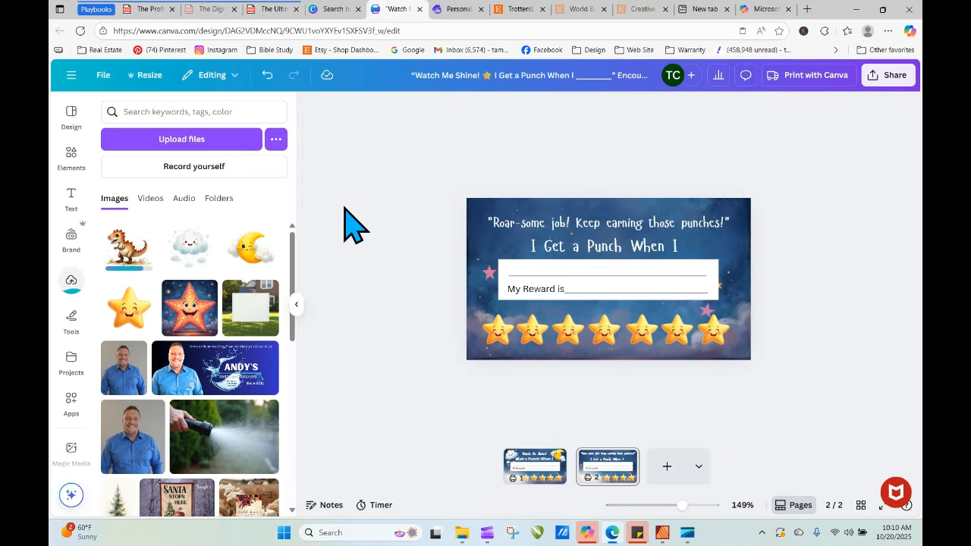
click(123, 250)
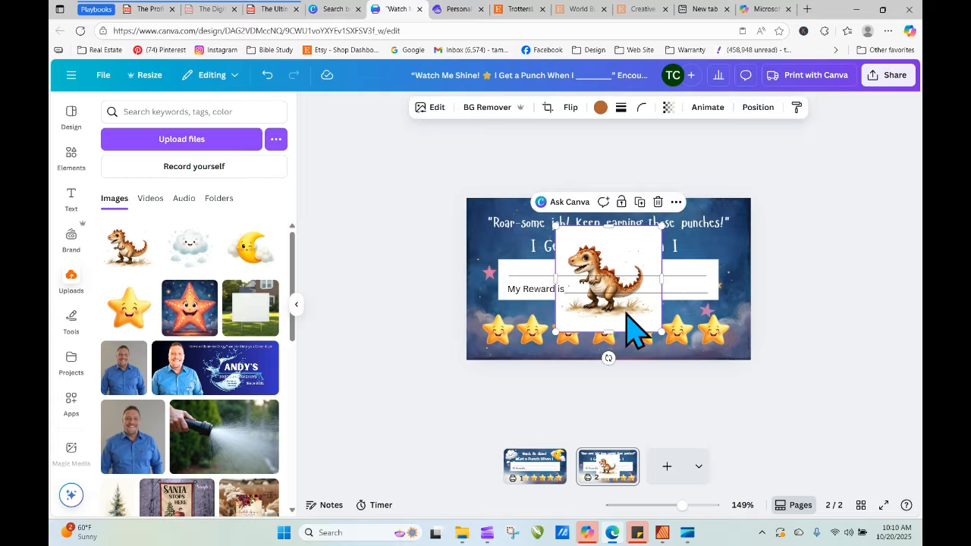
click(490, 108)
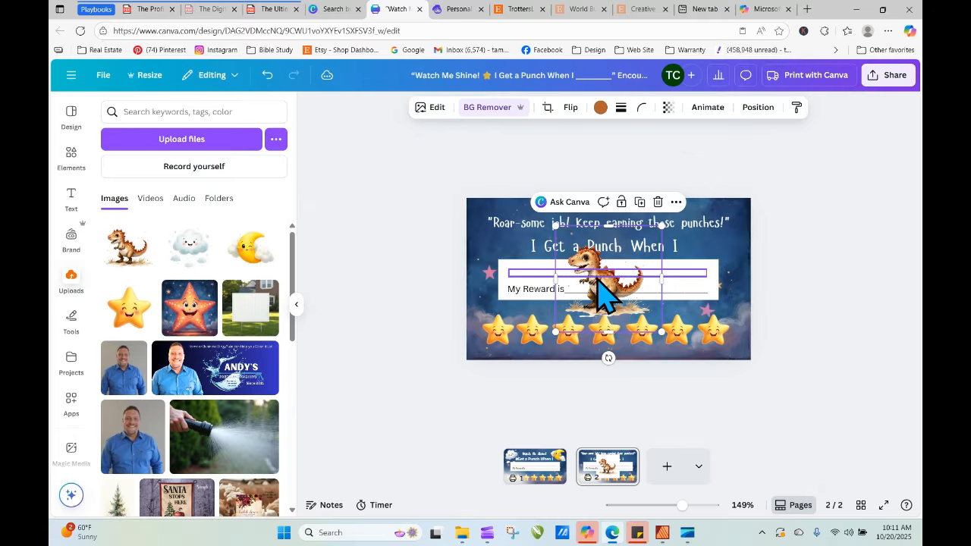
Flip the dinosaur horizontally and place it along the card's left edge.
drag(607, 302, 506, 260)
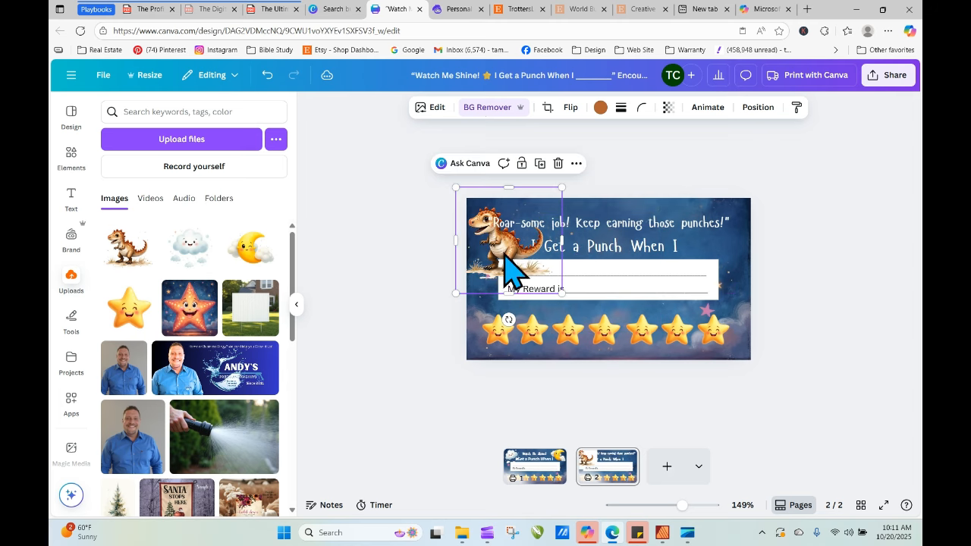
click(569, 108)
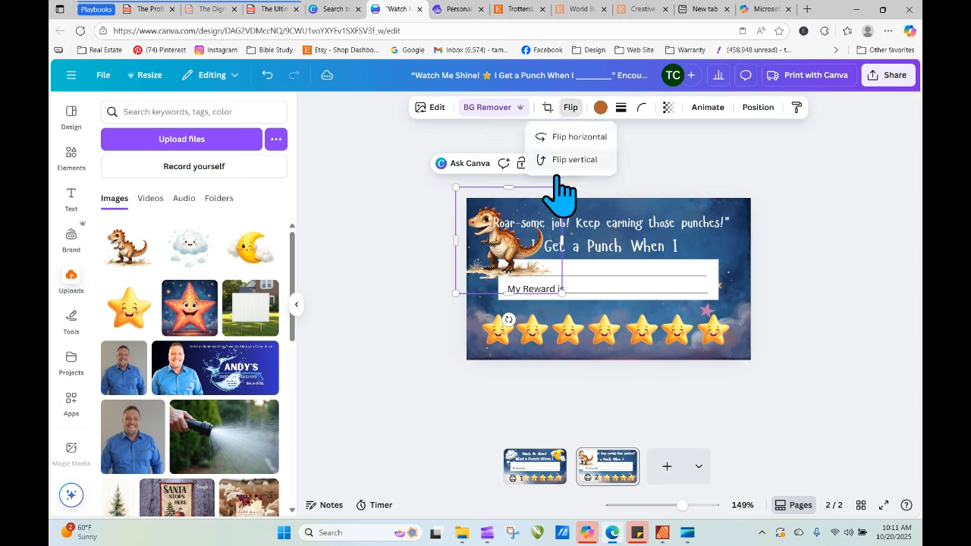
click(558, 138)
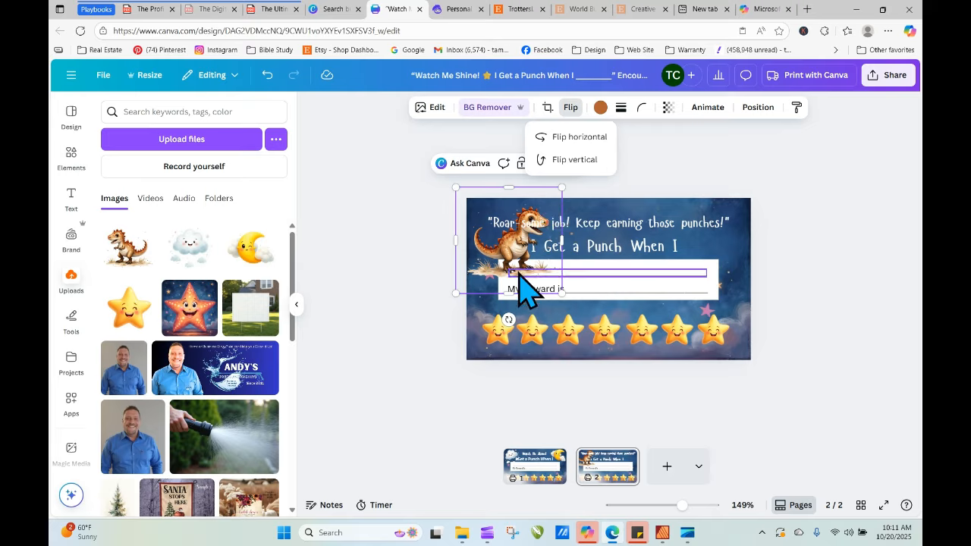
mouse_move(520, 266)
mouse_down()
mouse_move(508, 295)
mouse_move(496, 265)
mouse_move(502, 271)
mouse_up()
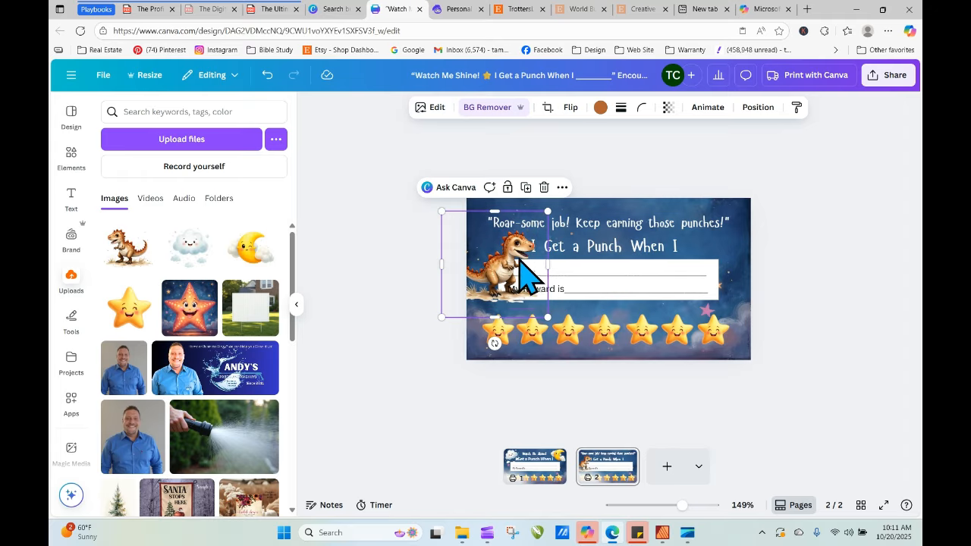
Remove the row of stars from page 2 and place the enlarged dinosaur in the card's lower-left corner.
drag(547, 211, 590, 169)
drag(488, 262, 581, 217)
drag(450, 341, 299, 206)
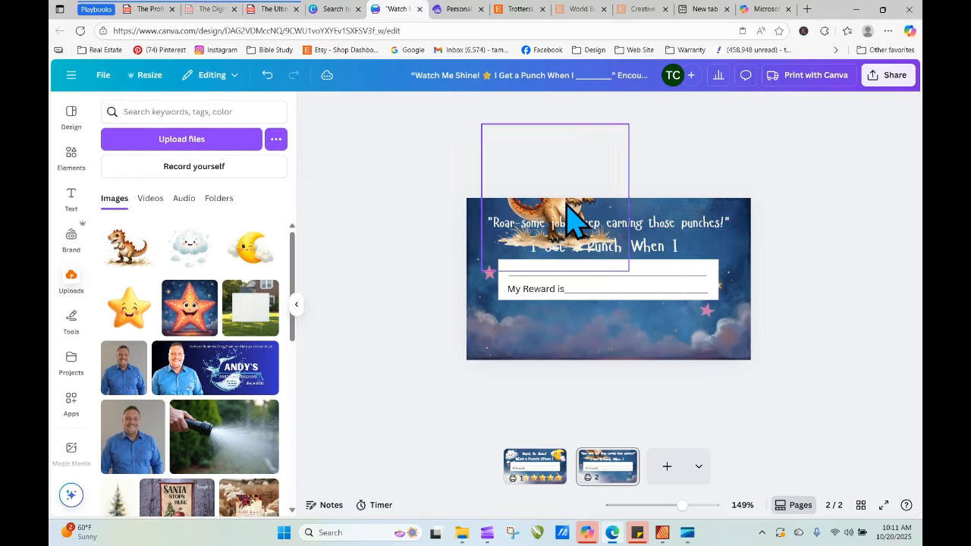
drag(574, 216, 526, 321)
click(347, 281)
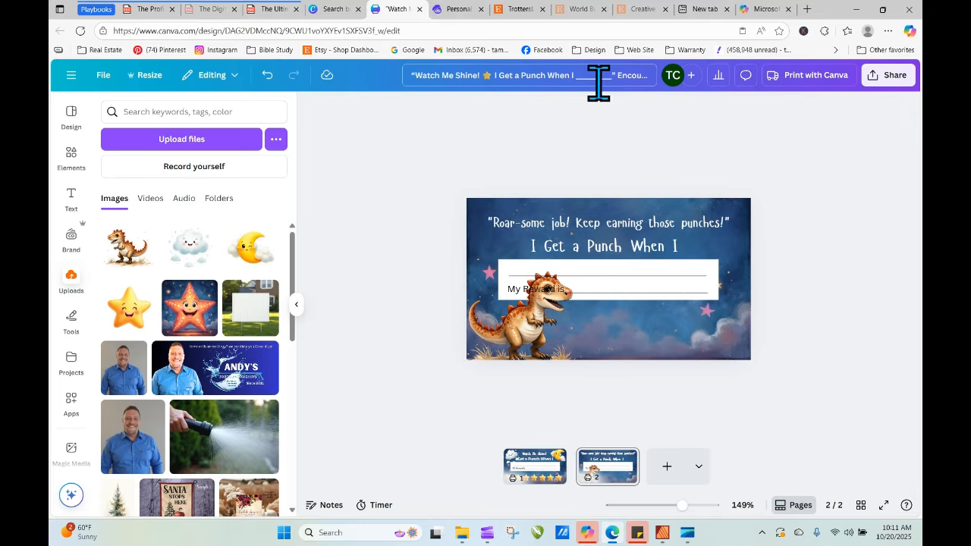
Switch to Artistly, reopen the dinosaur design for regeneration, and change its prompt to "a cute dino inspired background for a punch card".
click(458, 9)
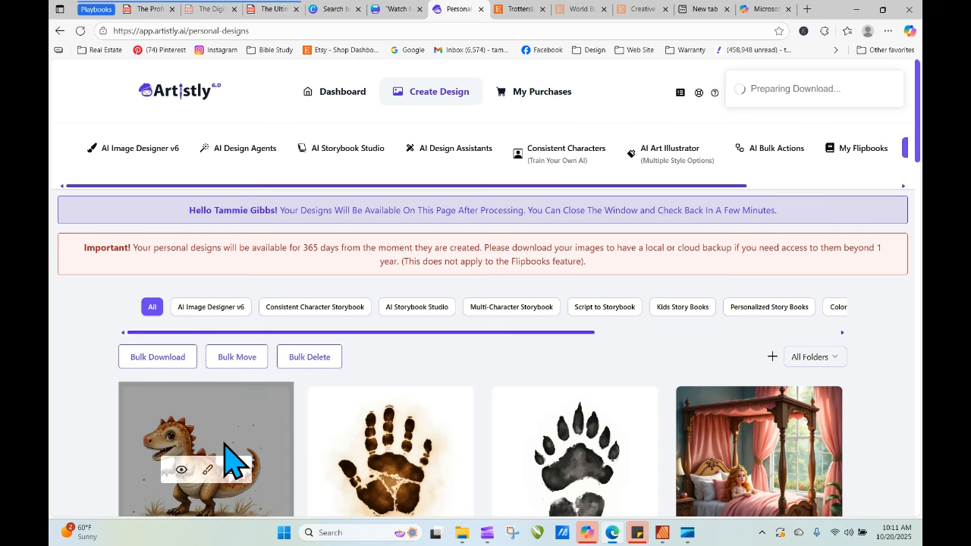
click(181, 469)
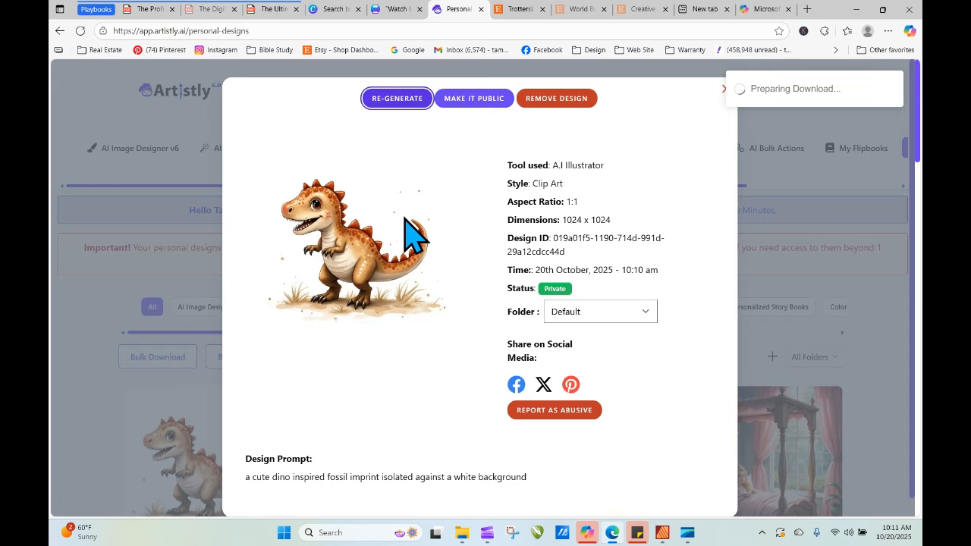
scroll(451, 401, down, 4)
scroll(448, 402, down, 2)
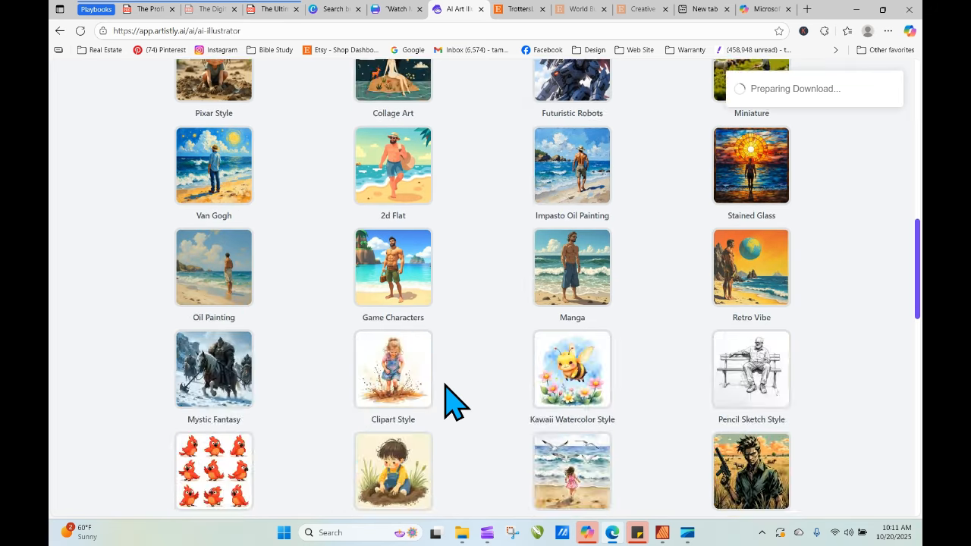
scroll(451, 401, down, 10)
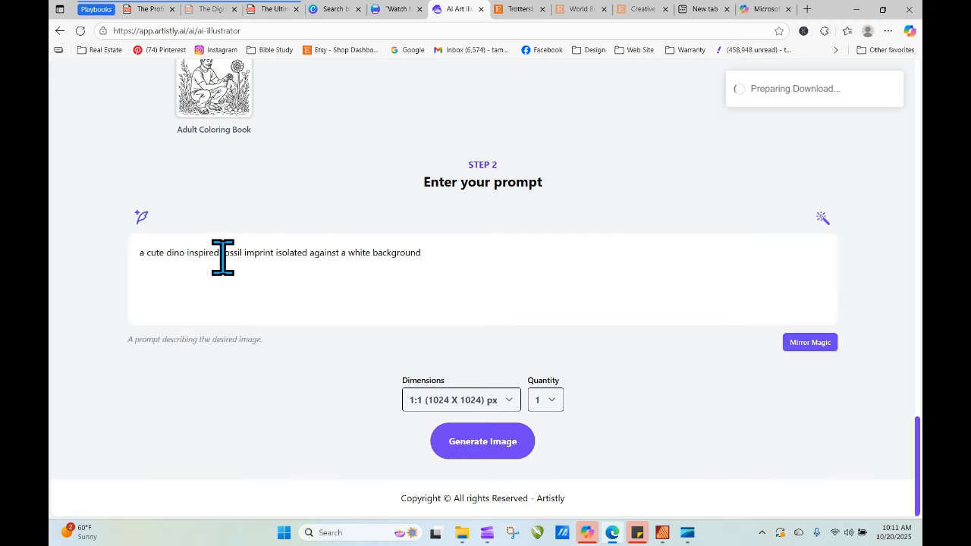
drag(242, 257, 468, 251)
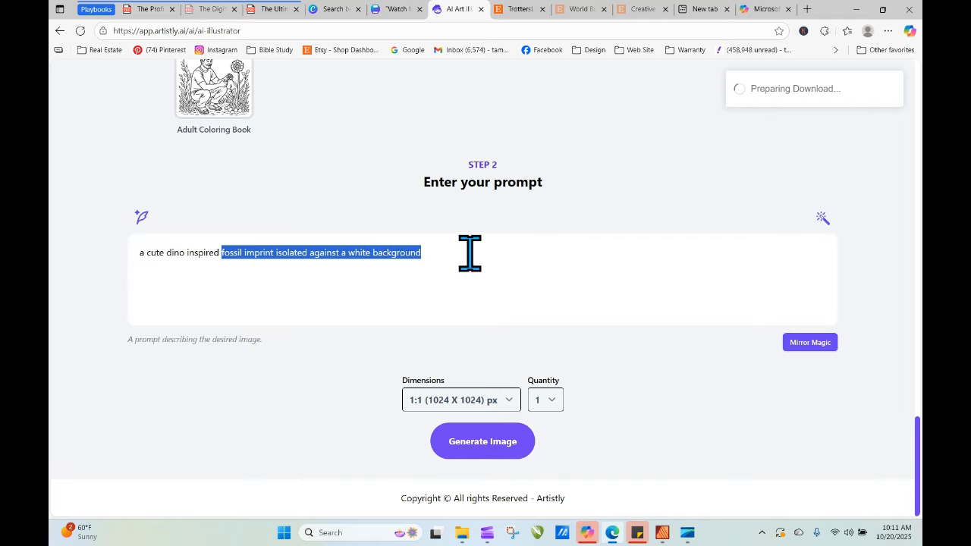
text(background for a punch card)
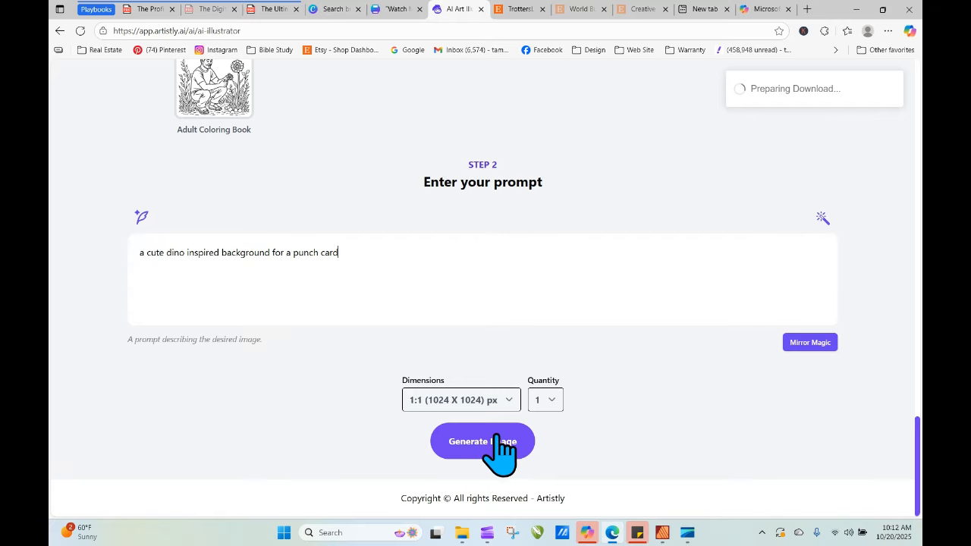
Set the image dimensions to 5:4 (1088 X 896) px and generate the background.
click(493, 402)
click(486, 310)
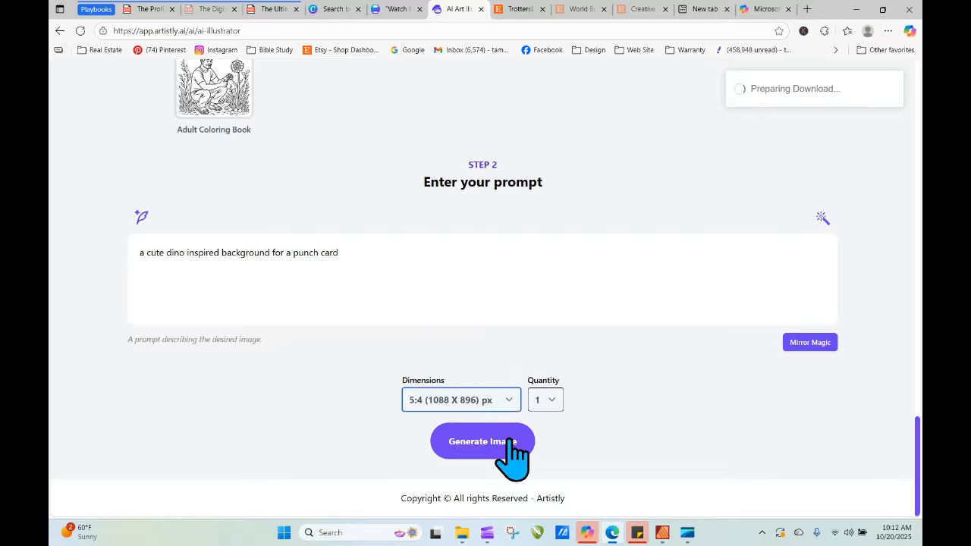
click(510, 448)
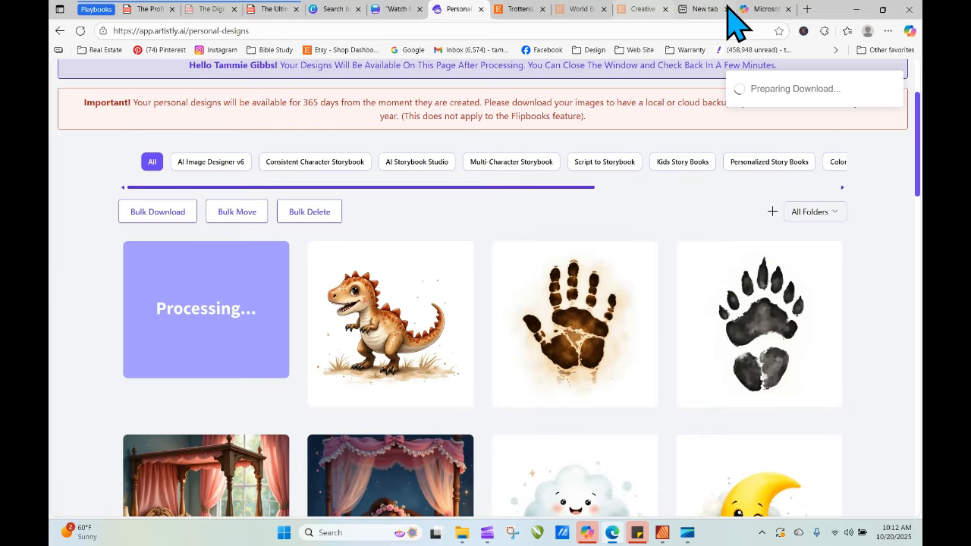
Switch to Copilot and ask "What does a dino footprint look like".
click(751, 9)
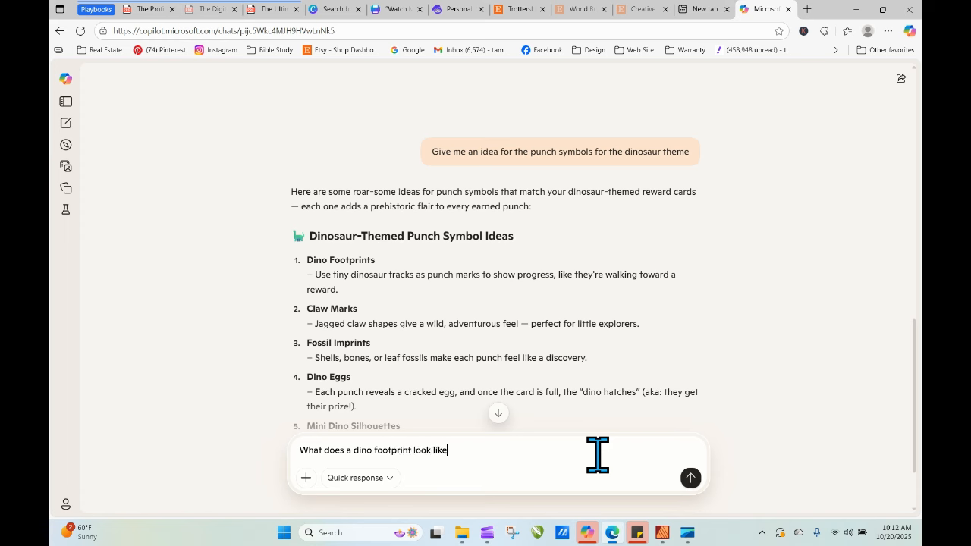
key(Return)
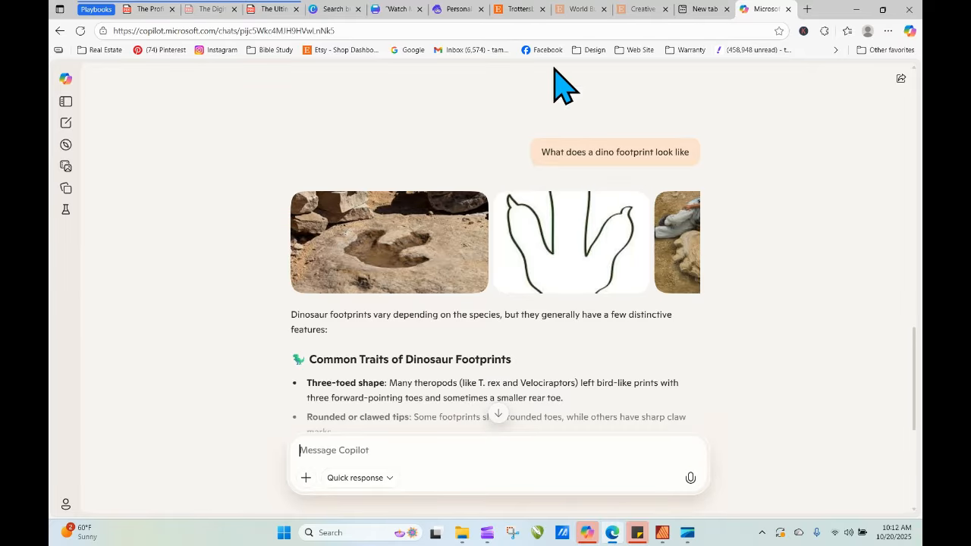
Return to Artistly's personal designs and download the newly generated dinosaur background image.
click(461, 13)
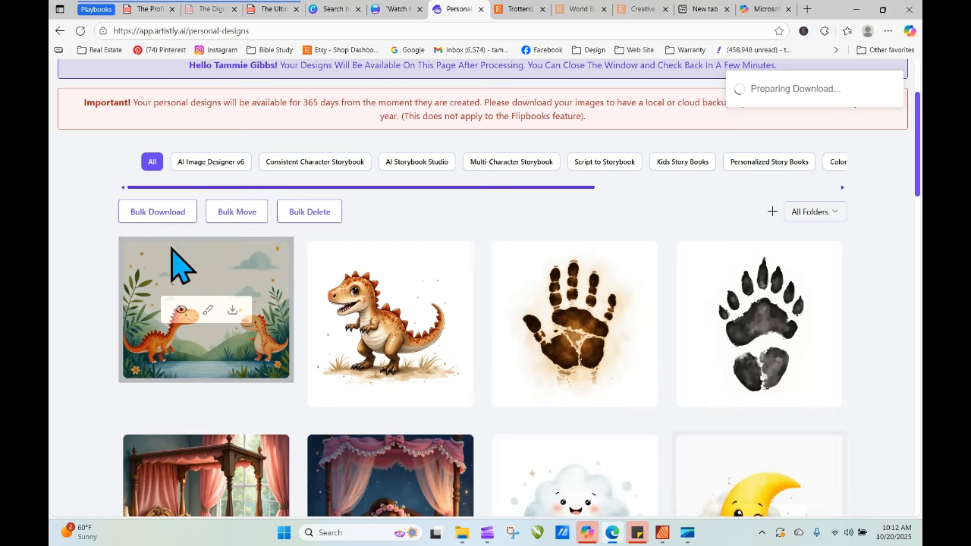
mouse_move(841, 270)
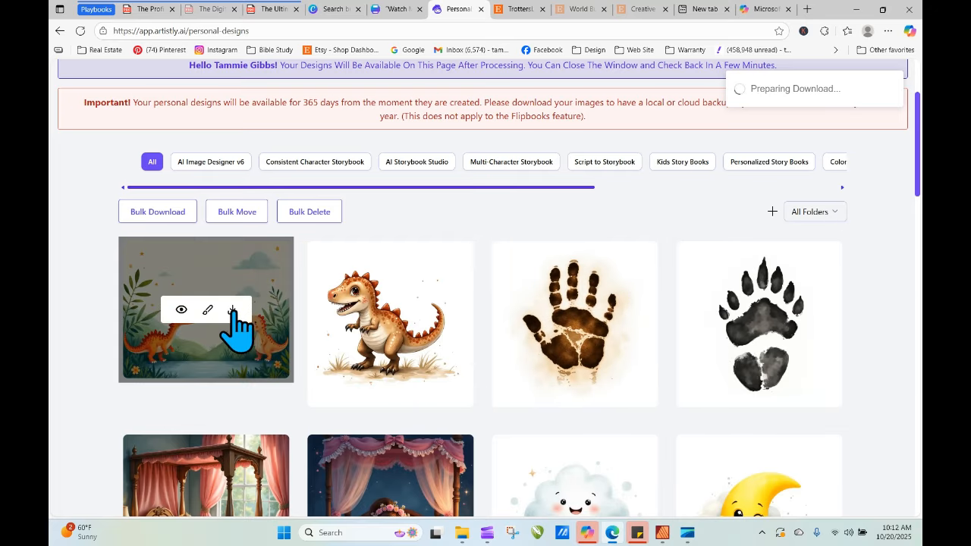
click(232, 311)
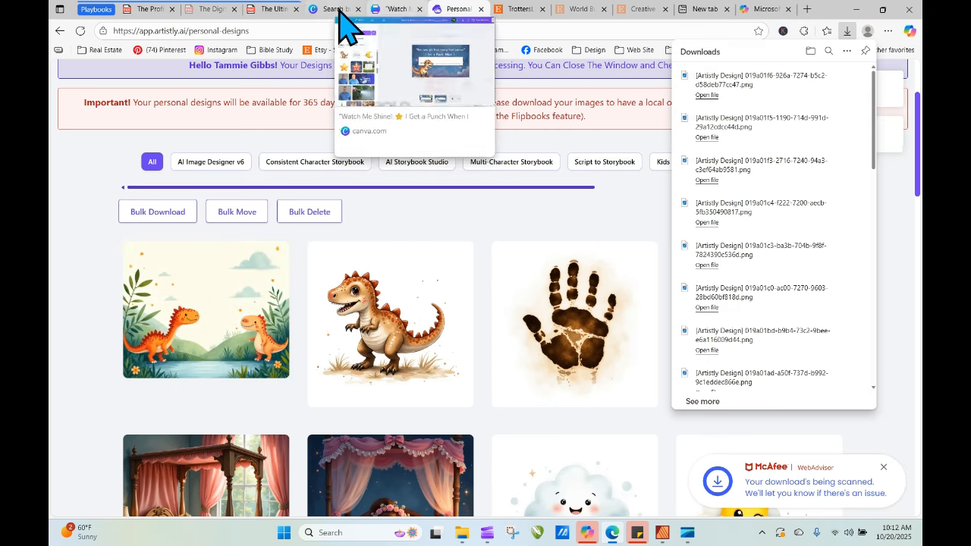
Switch to Canva and move the dinosaur to the lower-right corner of the page 2 card.
click(367, 11)
click(377, 10)
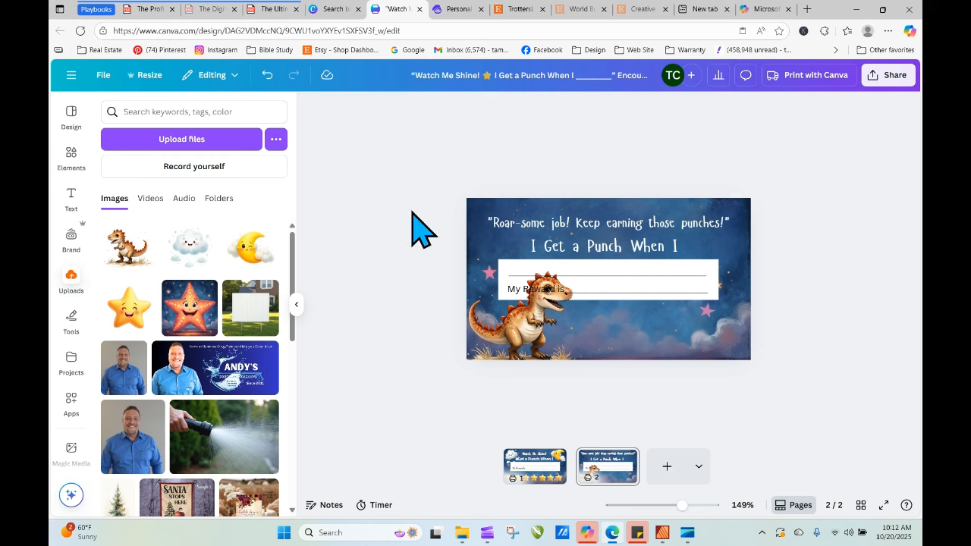
drag(544, 347, 707, 319)
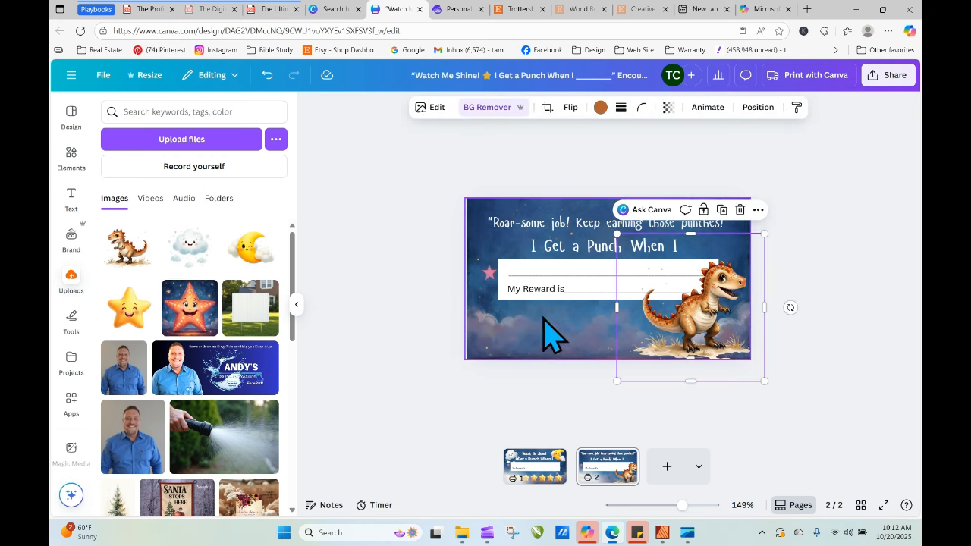
Upload the downloaded dinosaur background image to the Canva uploads.
click(182, 141)
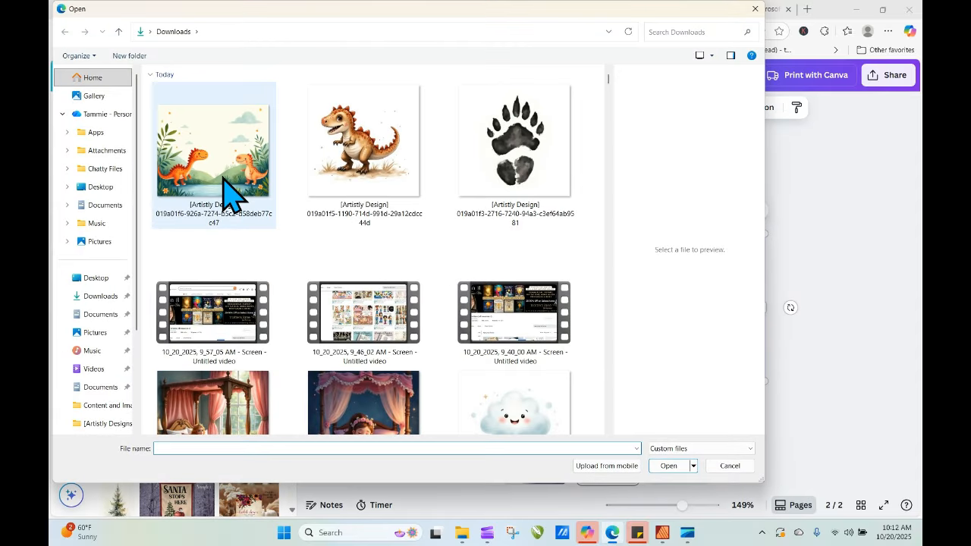
click(231, 212)
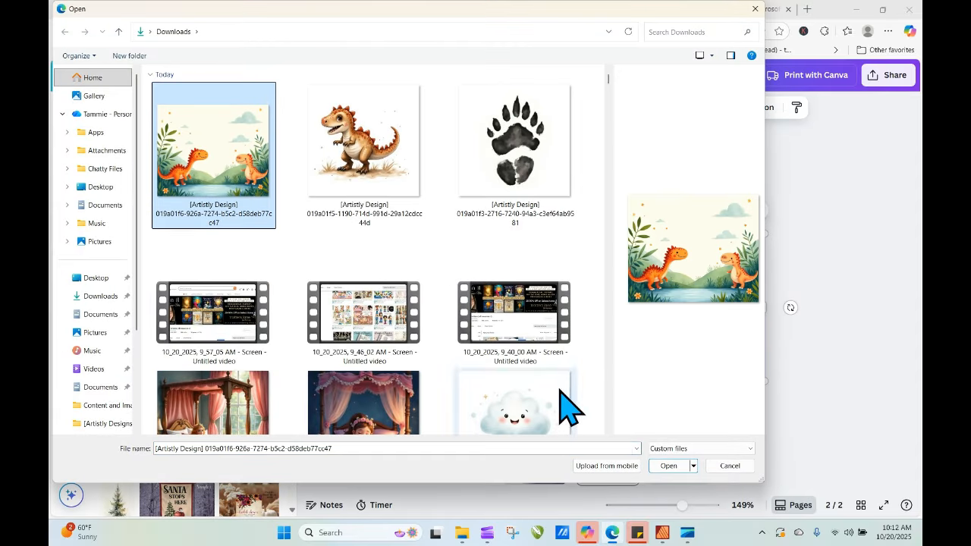
click(669, 466)
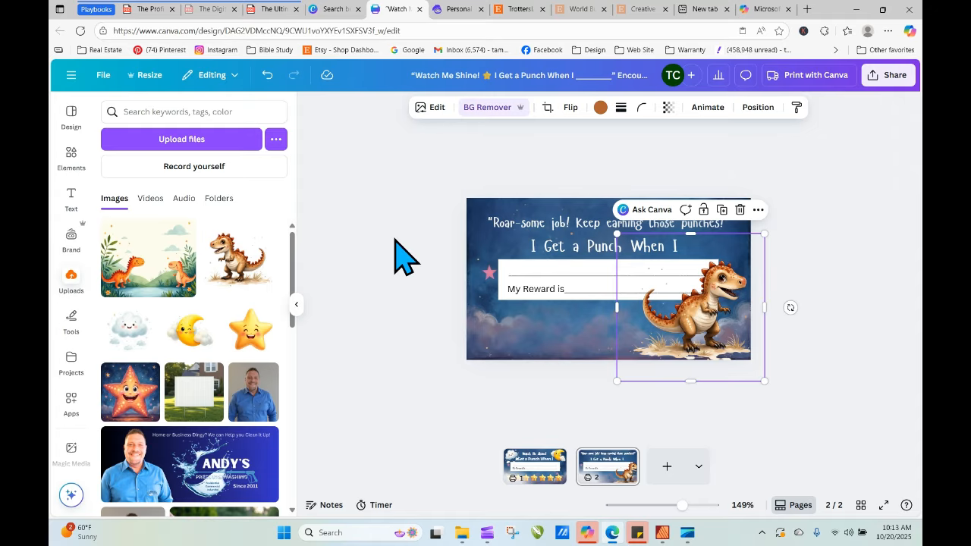
Add the uploaded dinosaur landscape image to the second card and delete the blue night-sky background.
click(157, 284)
drag(592, 317, 505, 278)
click(547, 343)
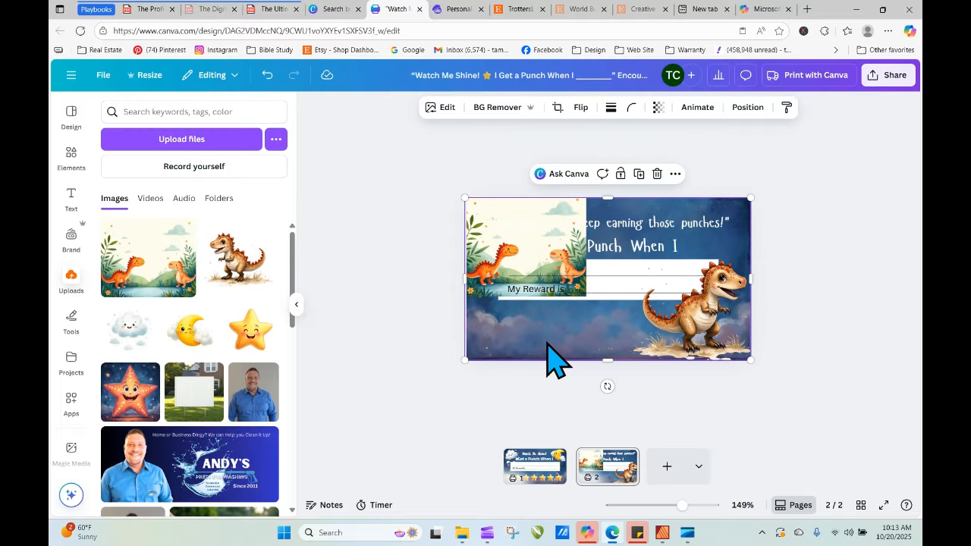
key(Delete)
Move the dinosaur landscape to the card's upper-left corner and stretch it to cover the whole card.
click(562, 269)
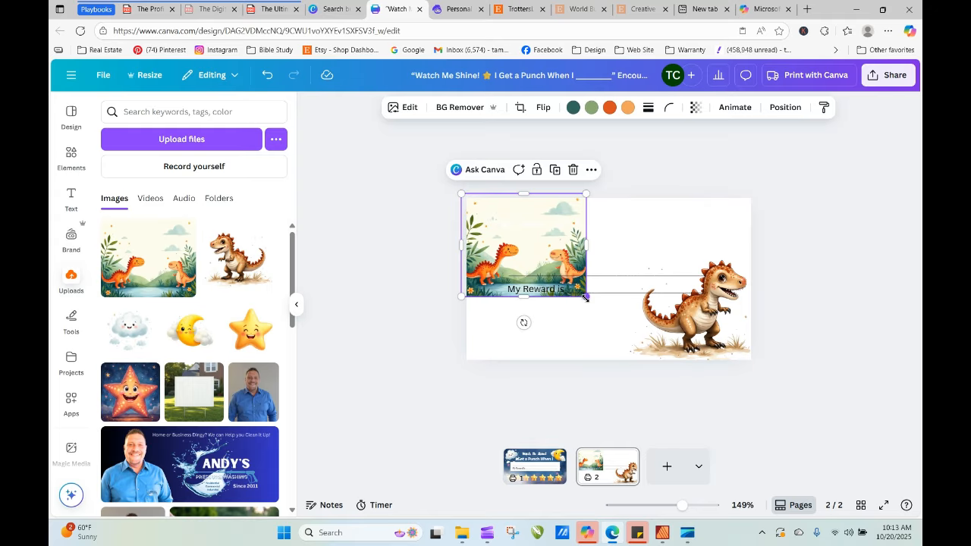
drag(586, 244, 751, 245)
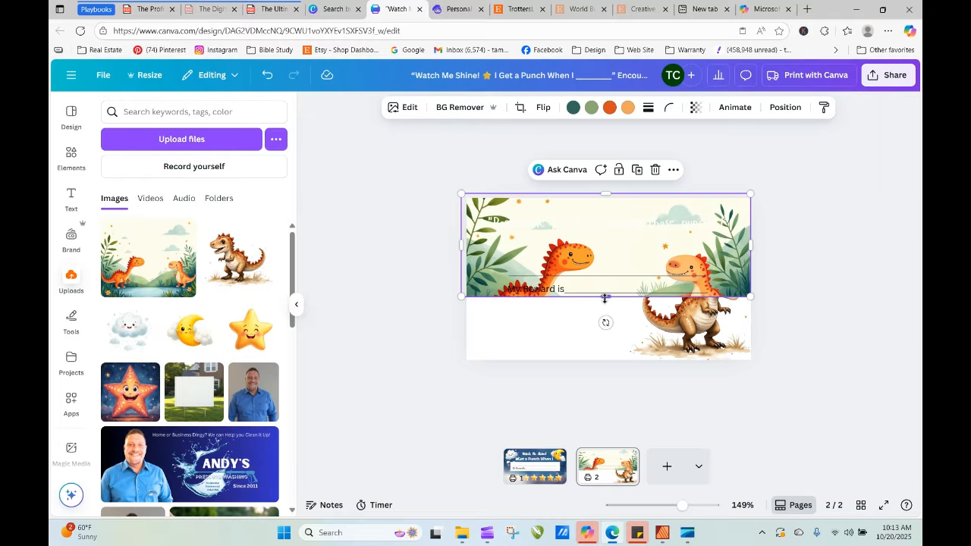
drag(605, 297, 615, 363)
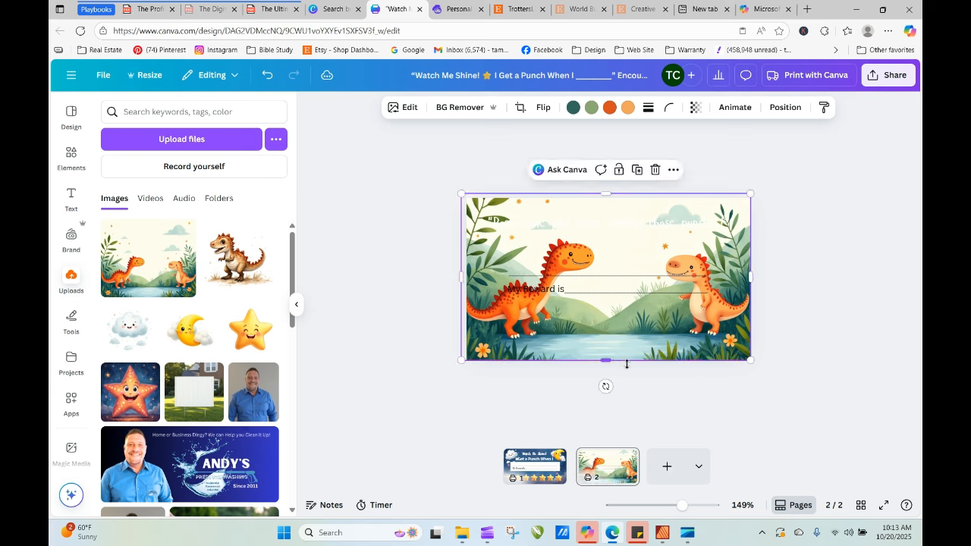
Change the "Roar-some job! Keep earning those punches!" text color to black.
click(562, 223)
click(500, 108)
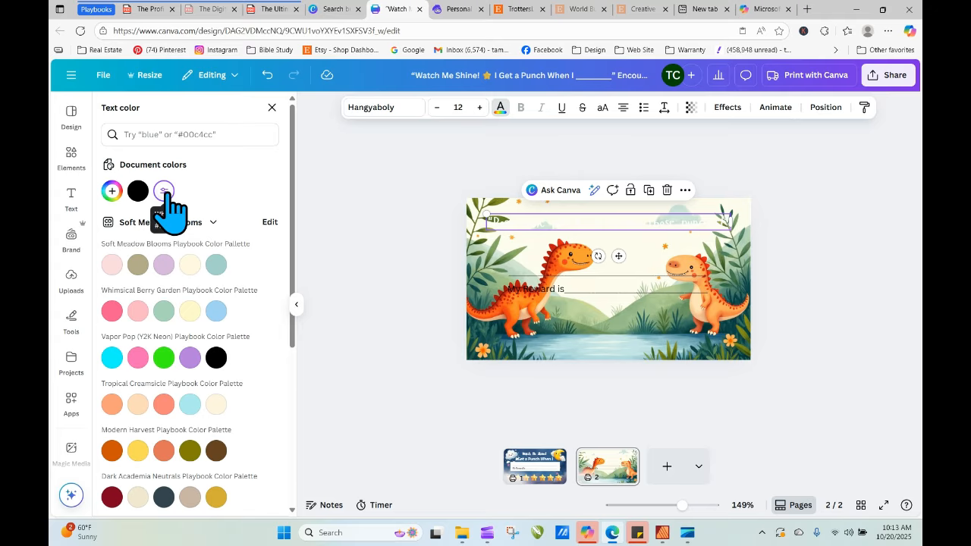
click(137, 191)
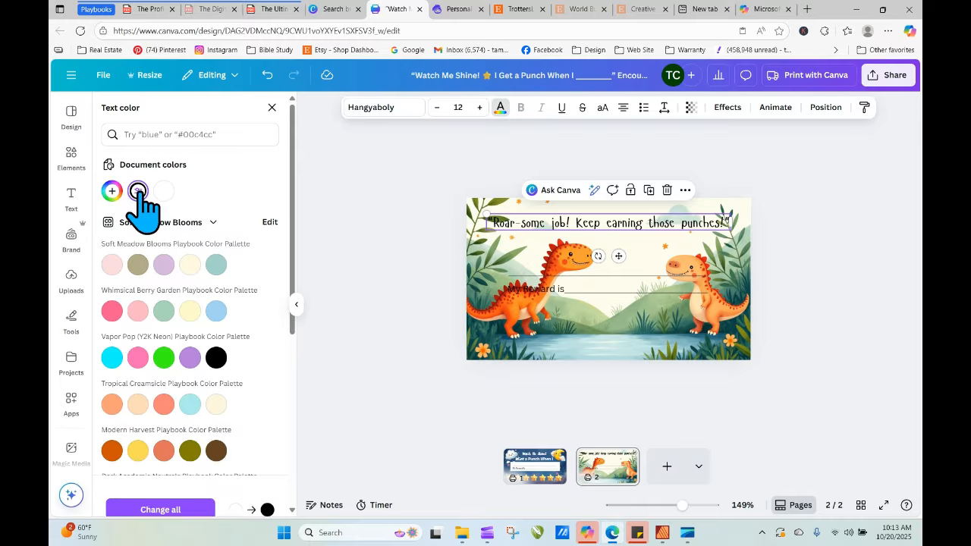
click(373, 195)
click(410, 242)
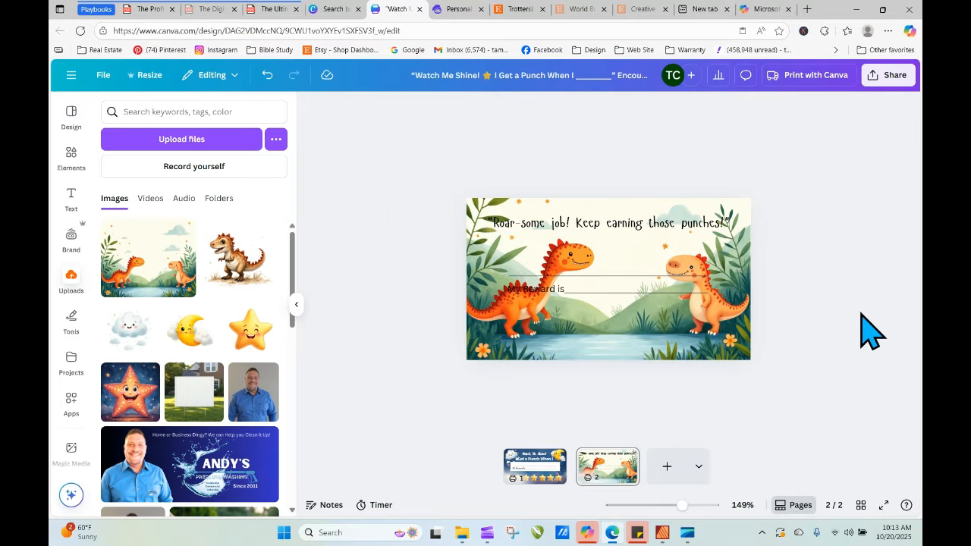
Send the dinosaur landscape image to the back, behind the white box and the card's text.
click(607, 257)
click(632, 286)
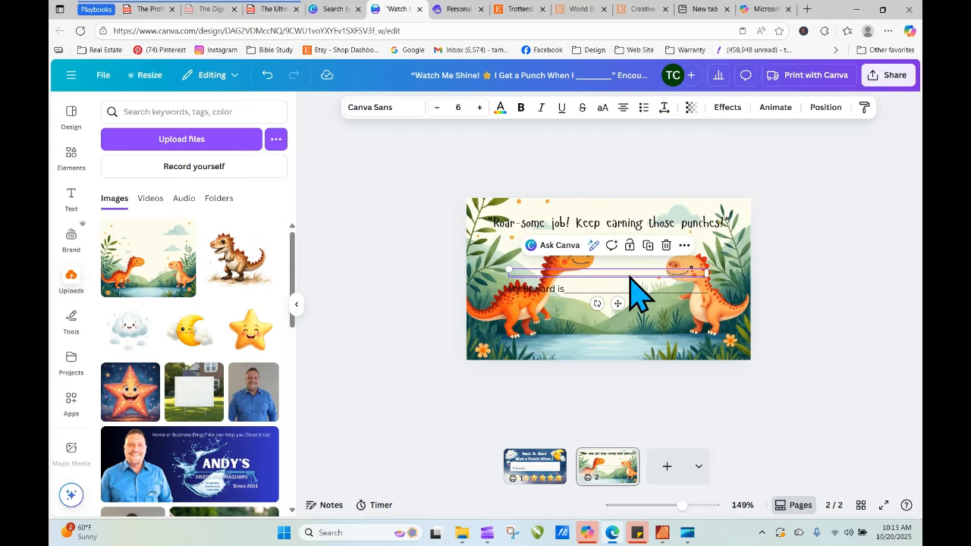
click(749, 222)
click(784, 109)
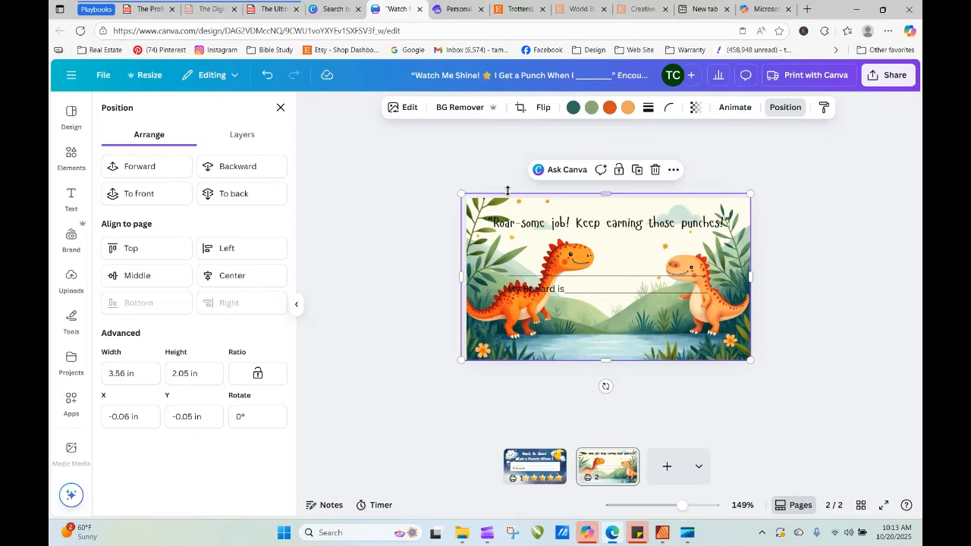
click(244, 194)
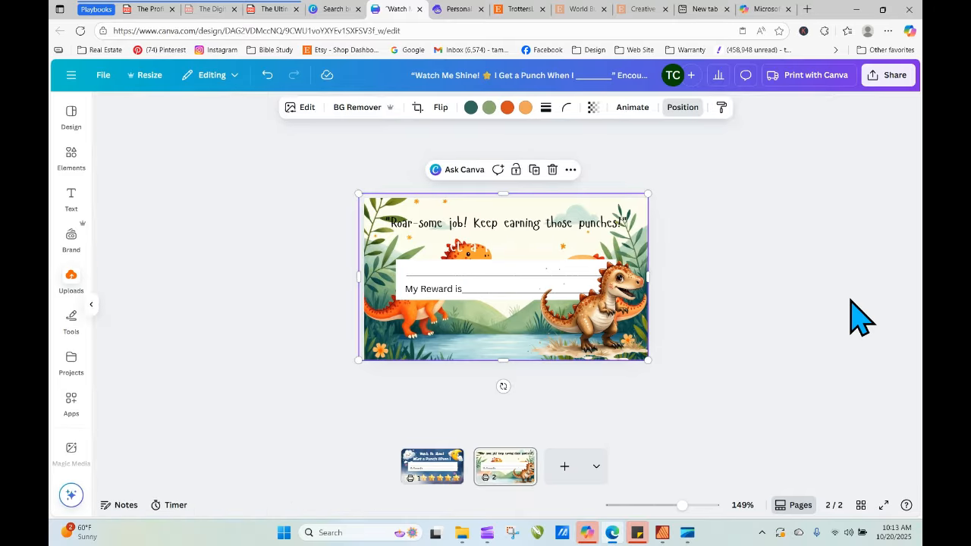
click(860, 317)
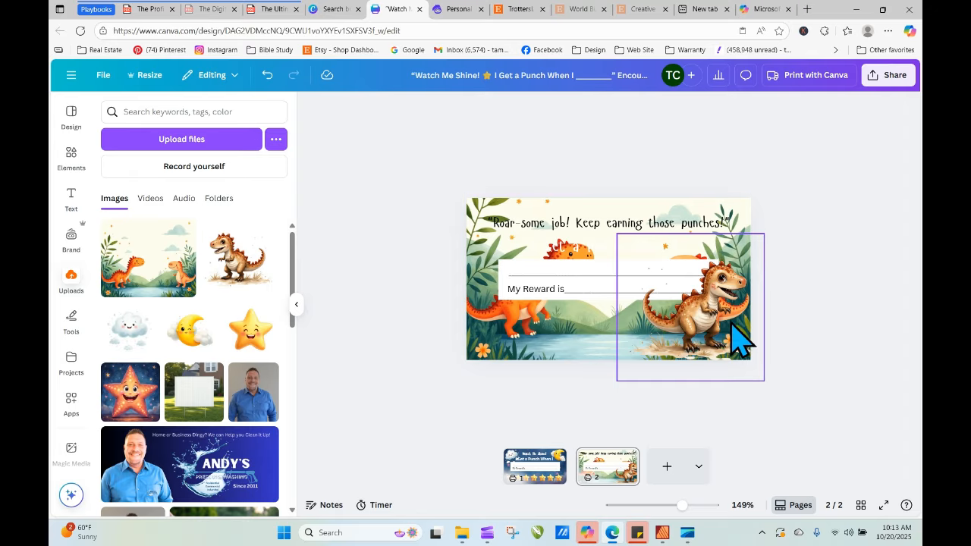
Move the brown dinosaur off the card and enlarge the landscape image beyond the card's lower-left corner.
drag(712, 306, 886, 309)
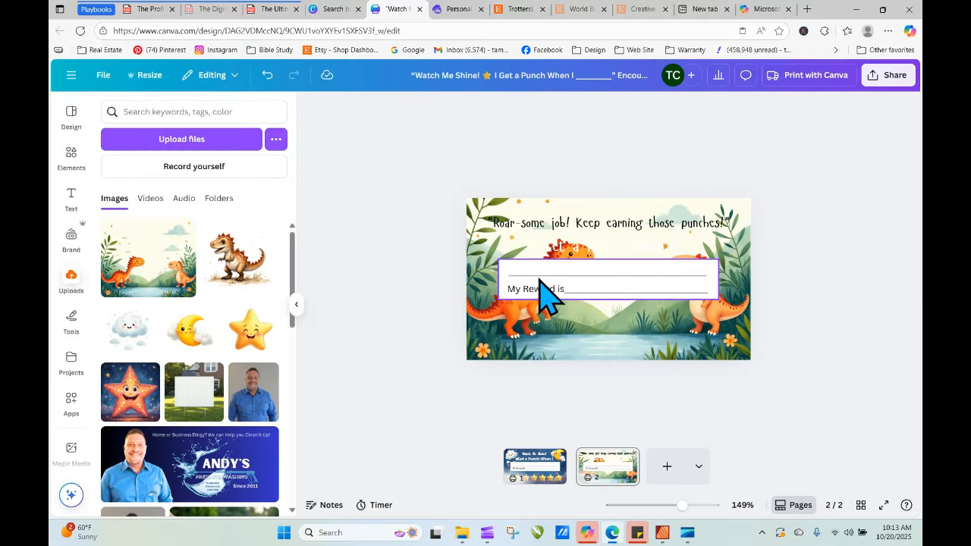
click(479, 265)
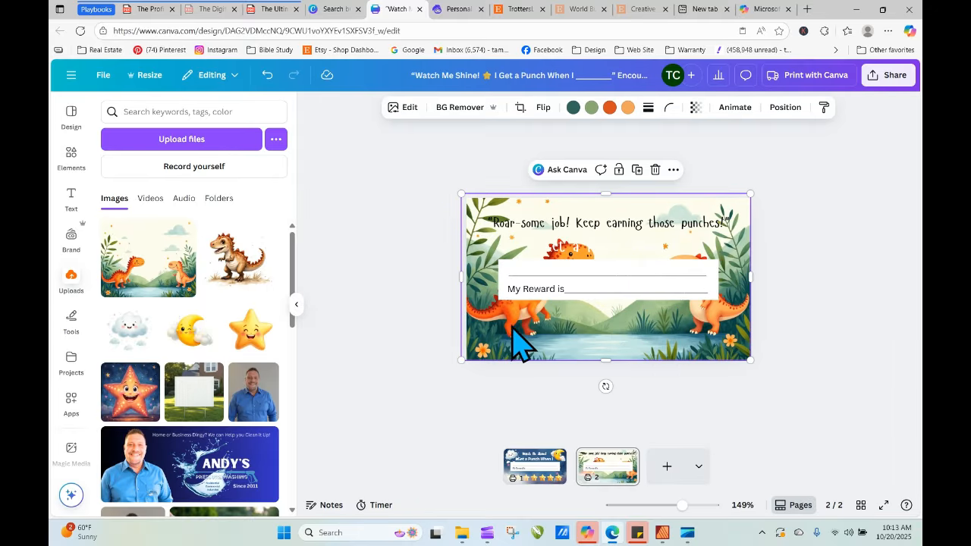
drag(460, 361, 433, 370)
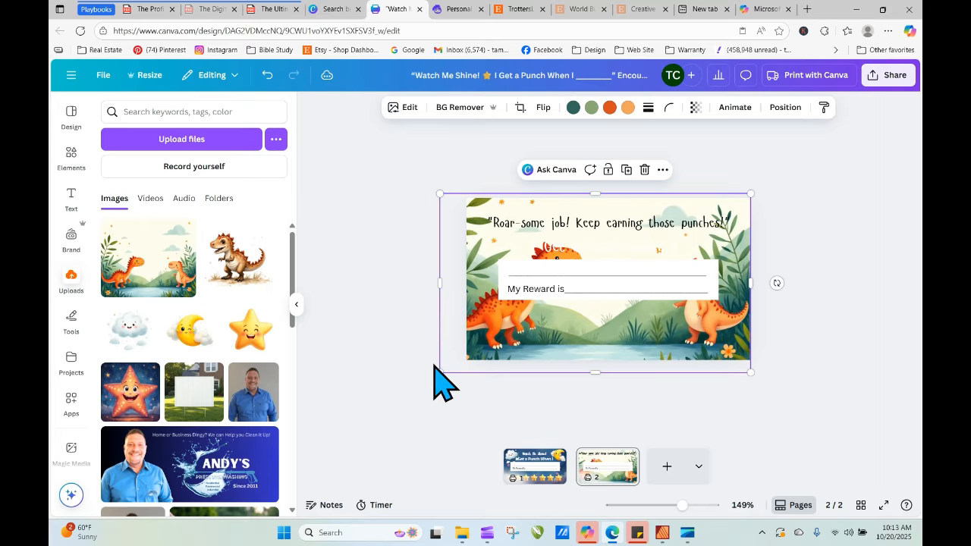
Try to separate both orange dinosaurs from the landscape image with Magic Grab.
click(403, 107)
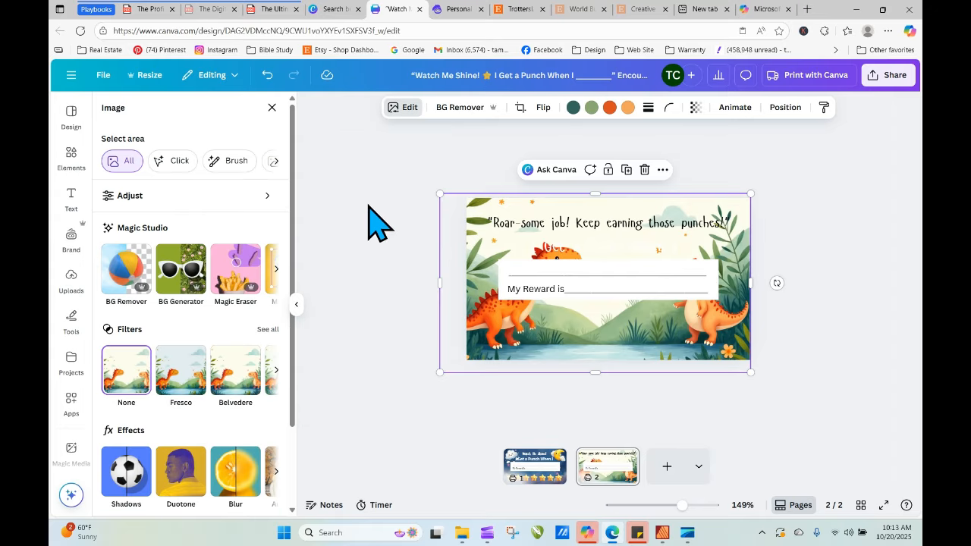
click(275, 269)
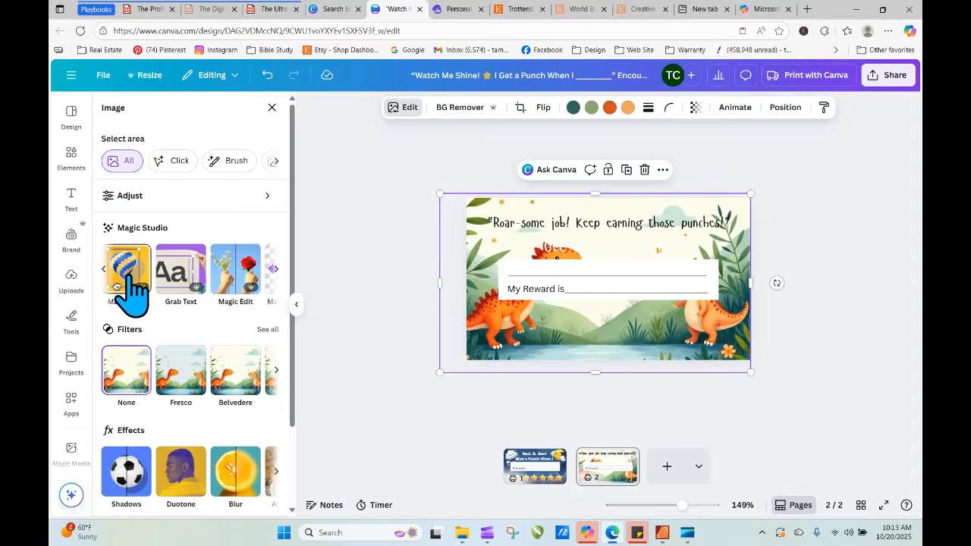
click(126, 270)
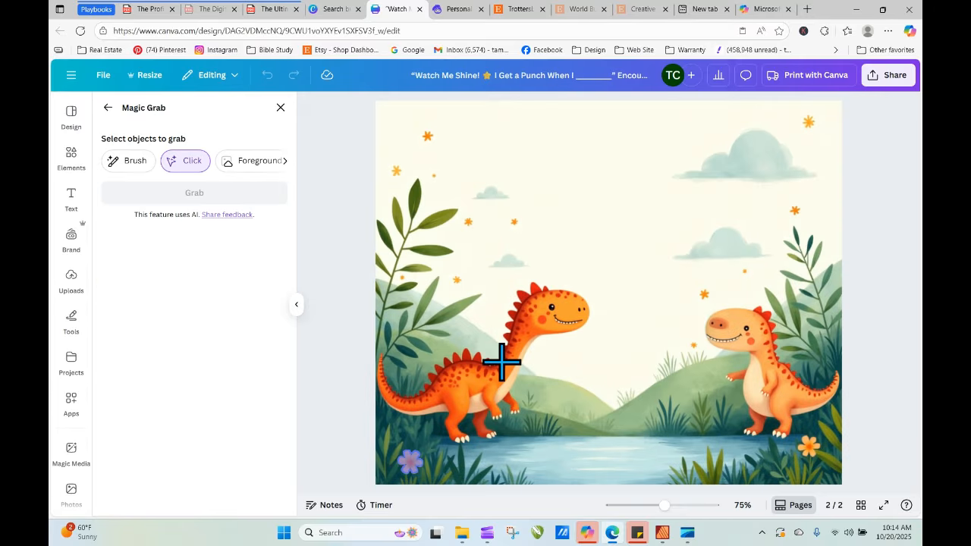
click(501, 361)
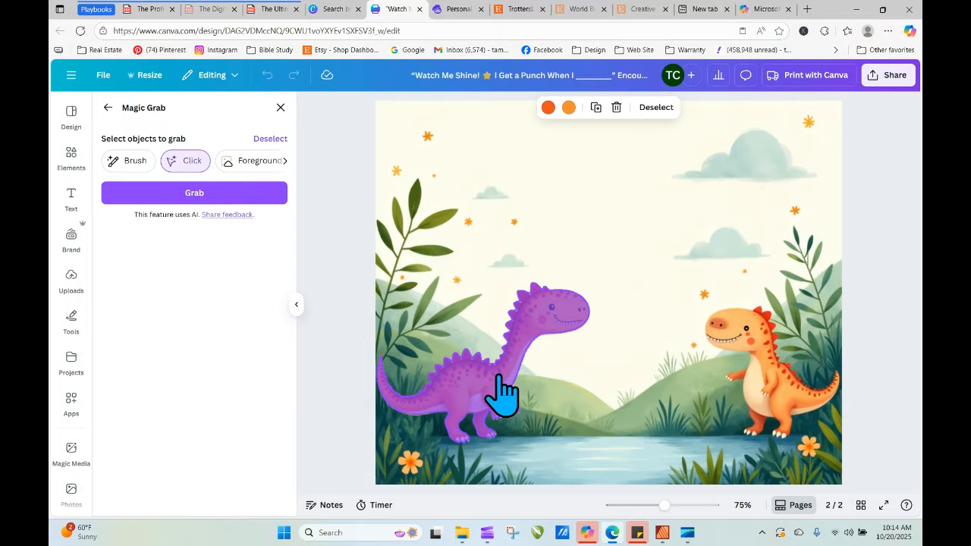
click(756, 366)
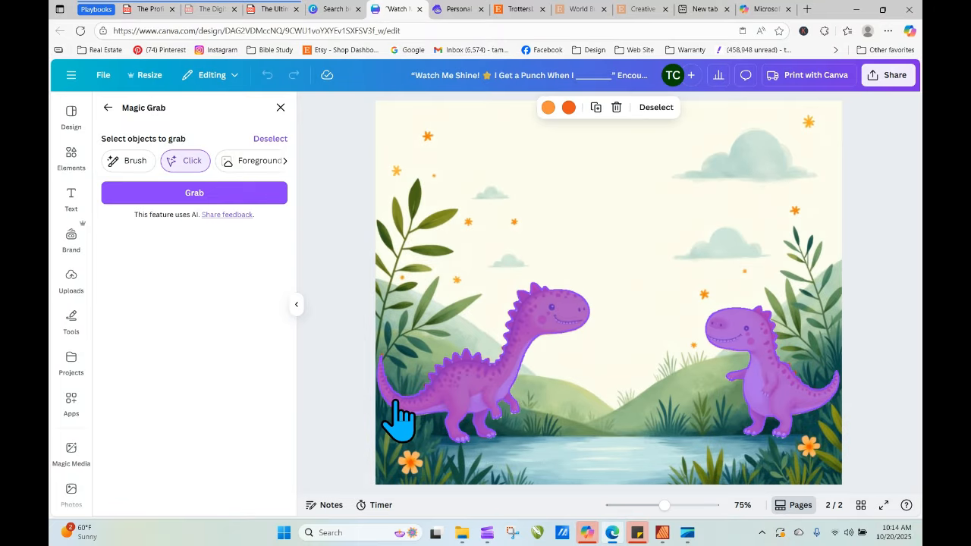
click(195, 197)
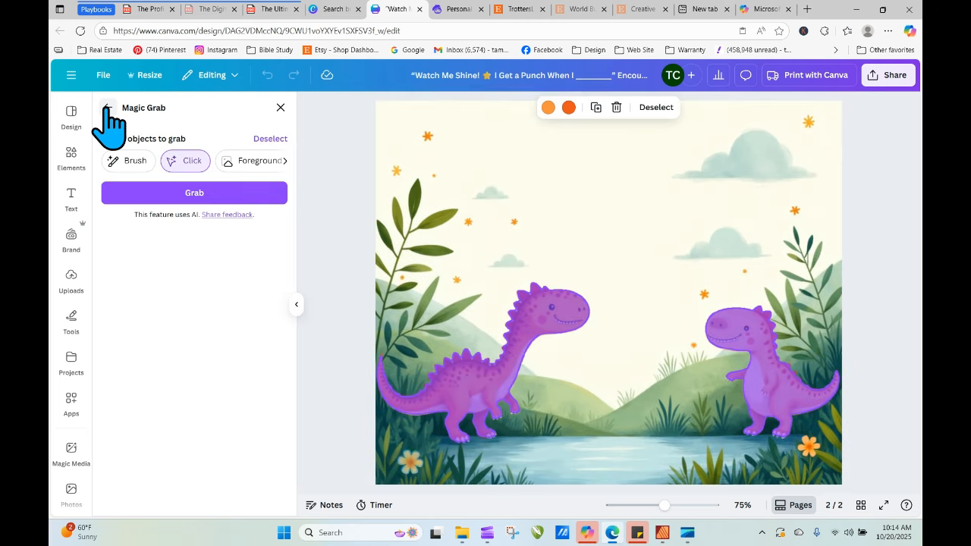
click(107, 109)
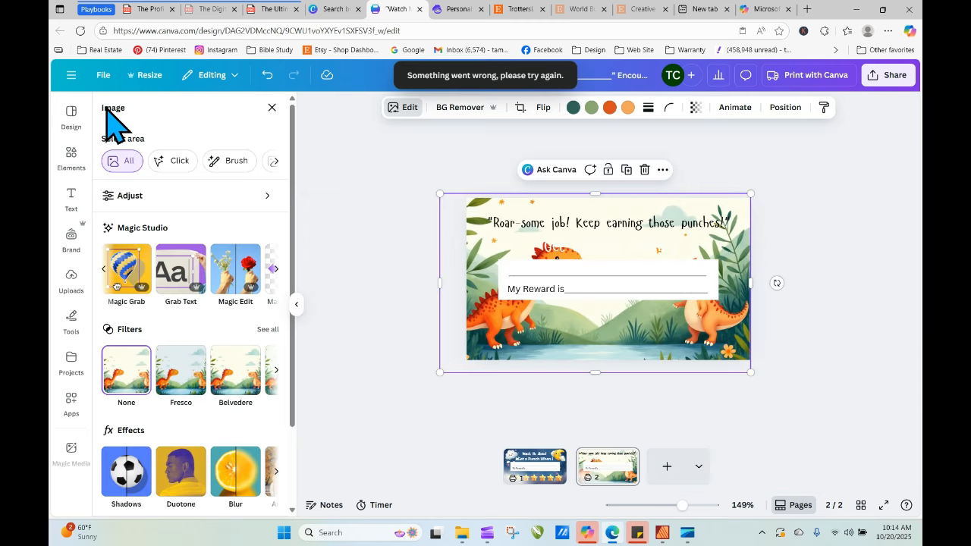
Grab both orange dinosaurs out of the landscape with Magic Grab and shift them slightly up and to the right.
click(122, 274)
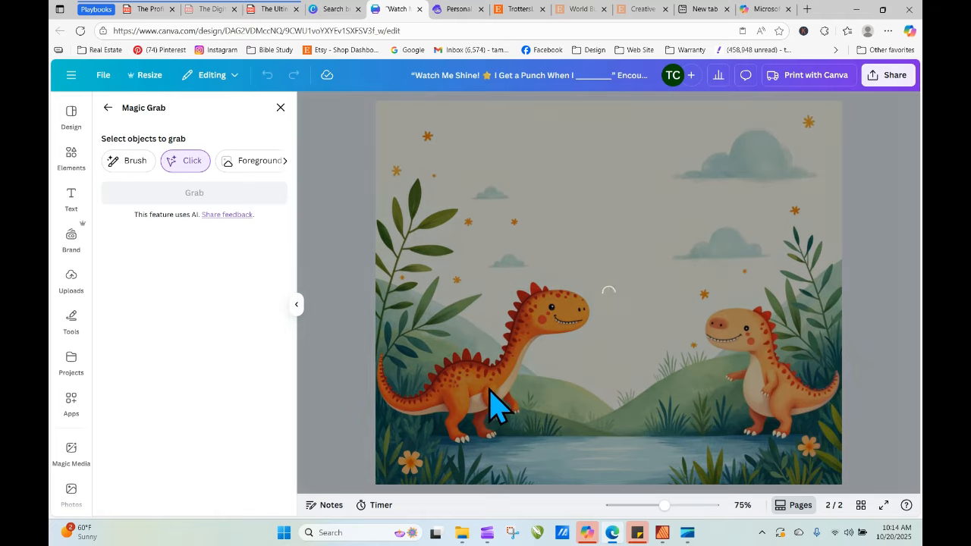
click(506, 398)
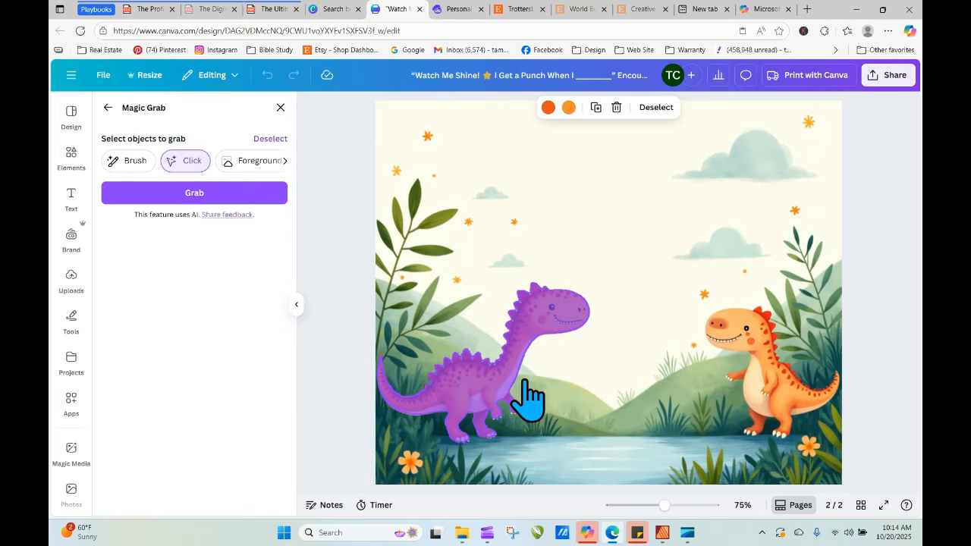
click(767, 406)
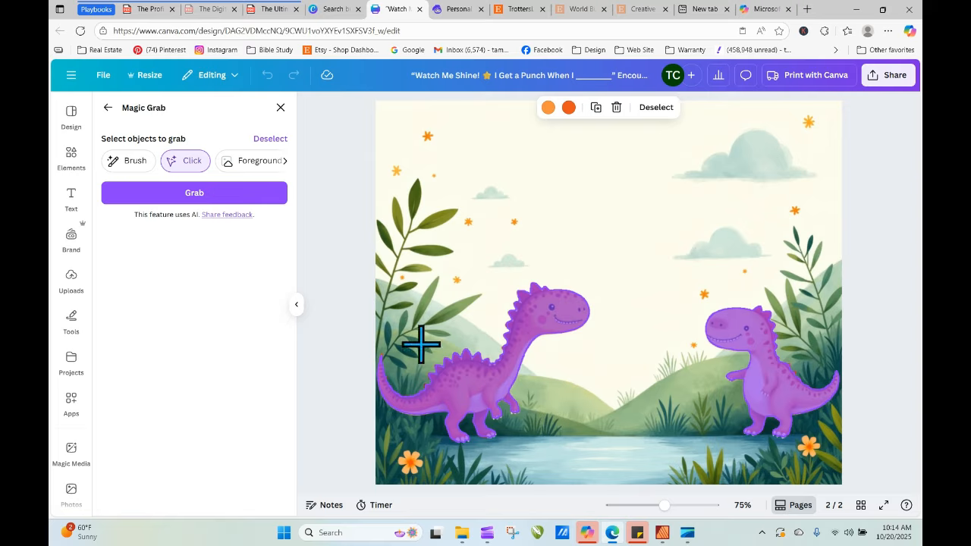
click(198, 193)
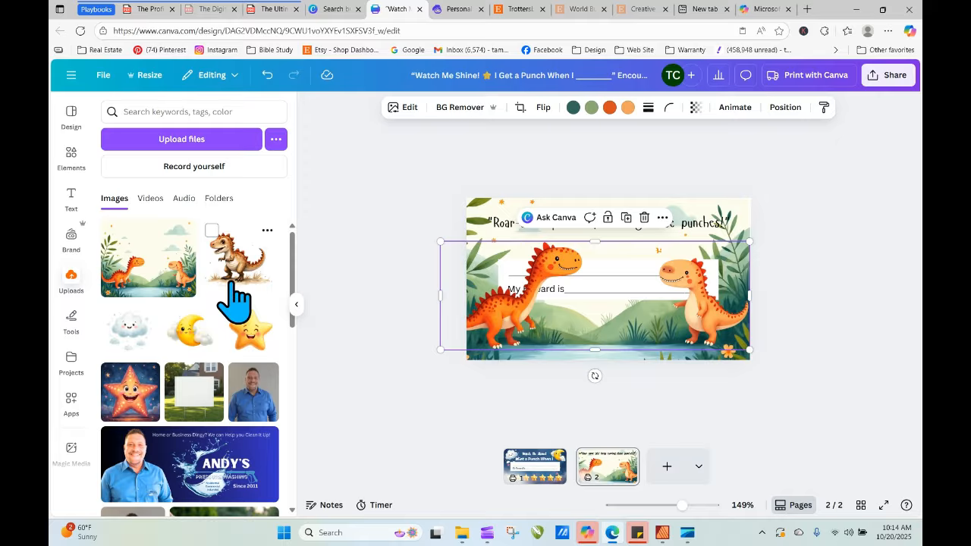
drag(500, 334, 518, 317)
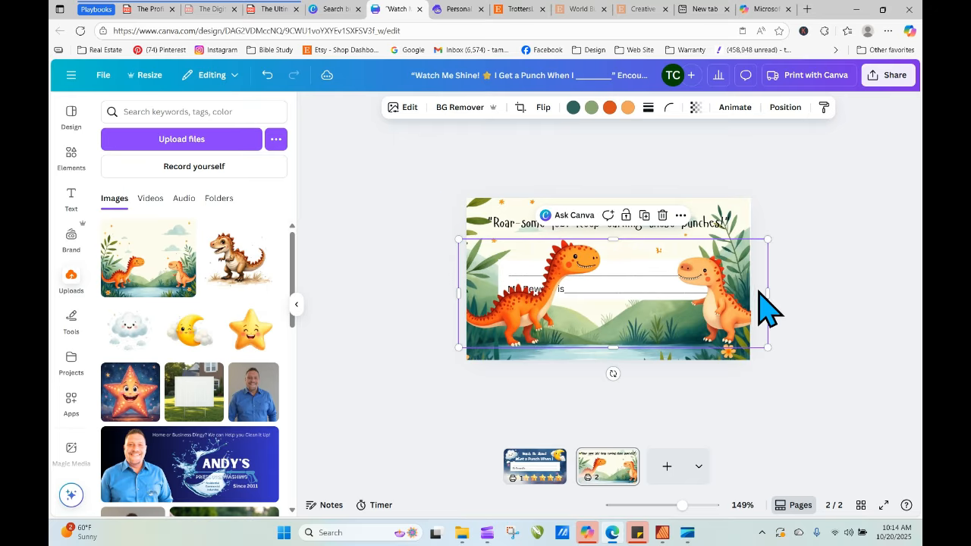
Duplicate the grabbed dinosaur pair and crop one copy to the left dinosaur and the other to the right dinosaur.
click(644, 216)
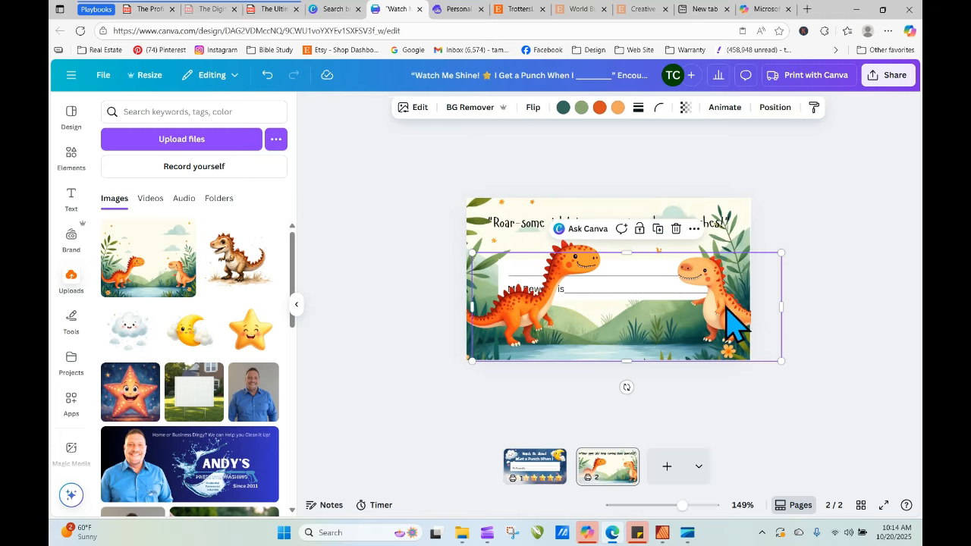
drag(781, 306, 619, 308)
click(653, 326)
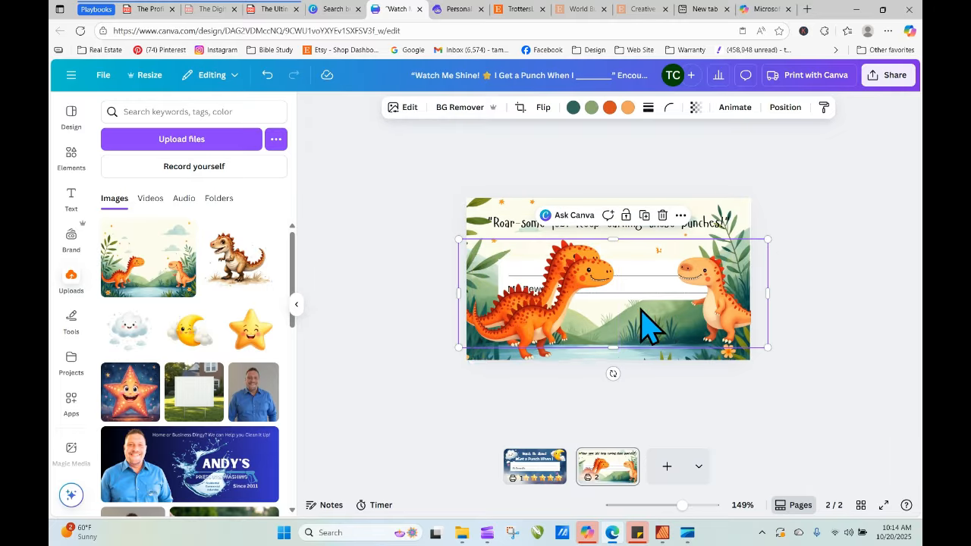
drag(461, 293, 673, 296)
key(Escape)
Lower both dinosaurs so they peek up from the card's bottom edge, one on the left and one in the right corner.
drag(545, 334, 506, 384)
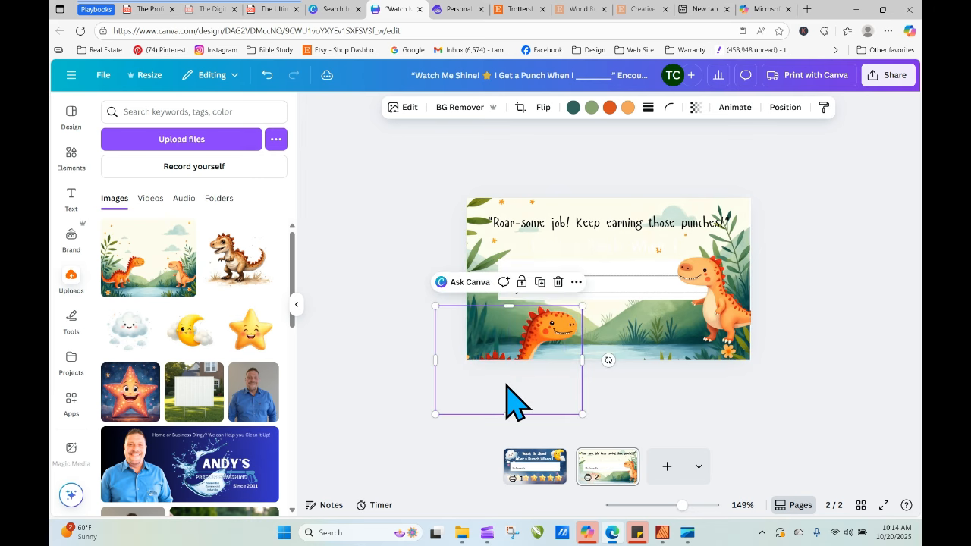
click(808, 357)
drag(714, 278, 737, 351)
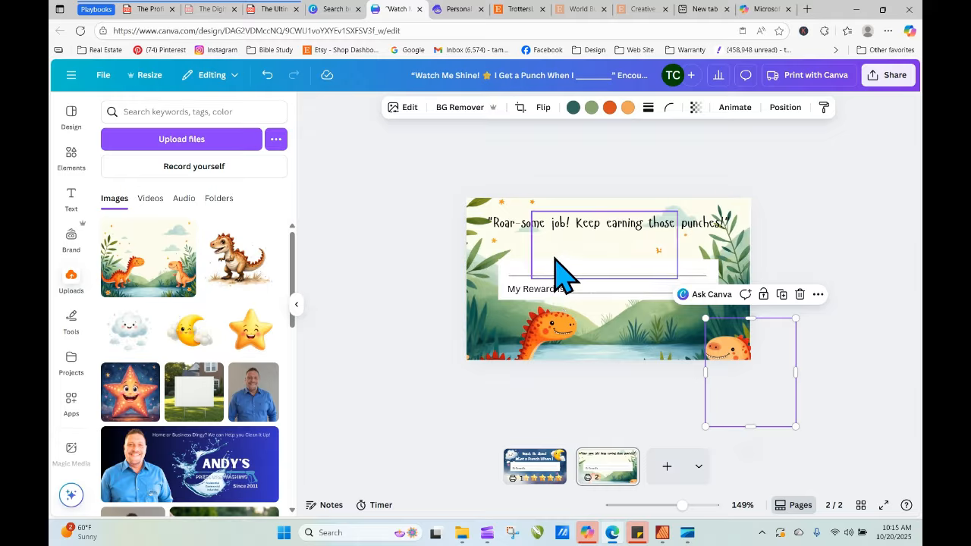
Trim the top of the landscape background to line up with the card's upper edge.
click(524, 264)
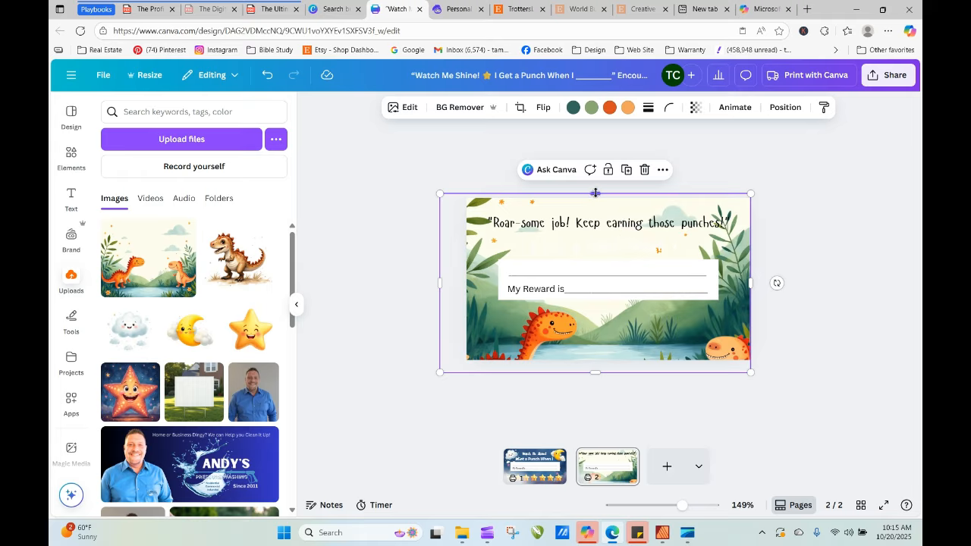
mouse_move(595, 192)
mouse_down()
mouse_move(595, 277)
mouse_move(595, 197)
mouse_up()
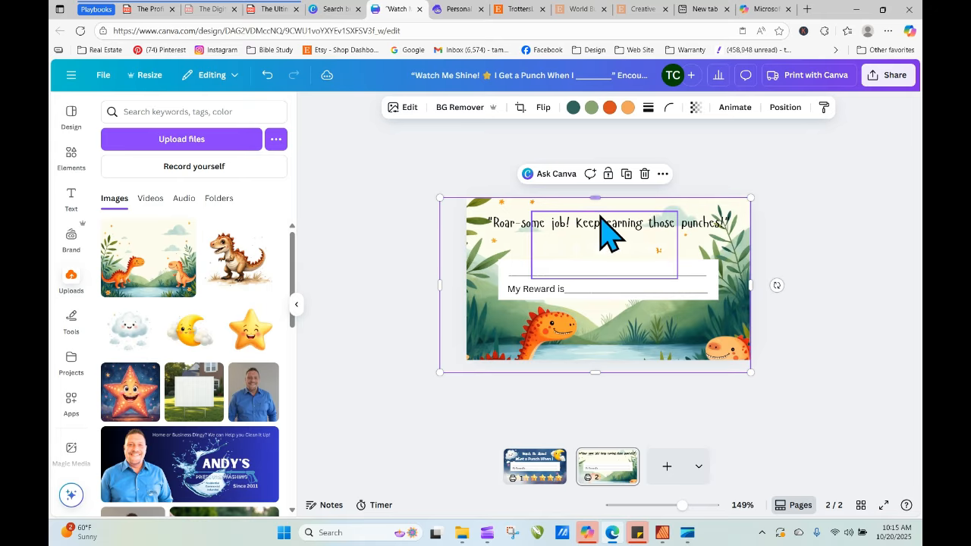
Recolor the "I Get a Punch When I" text line black on the dinosaur card.
click(604, 244)
click(692, 245)
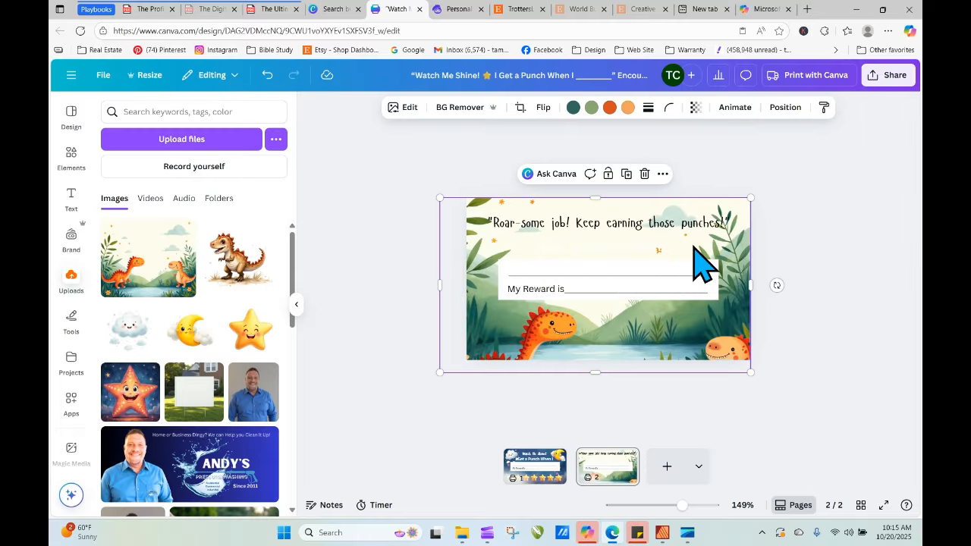
click(600, 267)
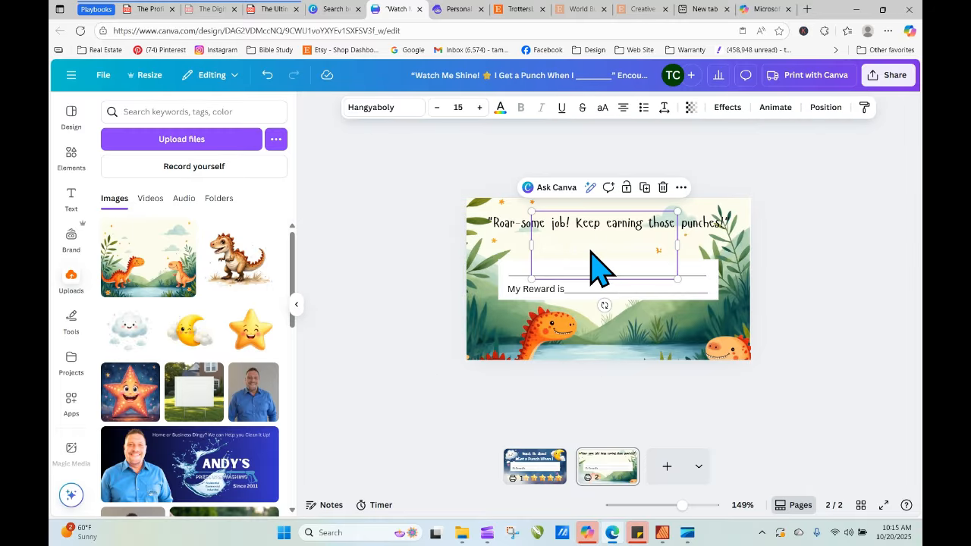
mouse_move(591, 250)
mouse_down()
mouse_move(624, 250)
mouse_move(607, 273)
mouse_move(636, 330)
mouse_move(650, 326)
mouse_move(613, 299)
mouse_move(624, 255)
mouse_move(588, 249)
mouse_up()
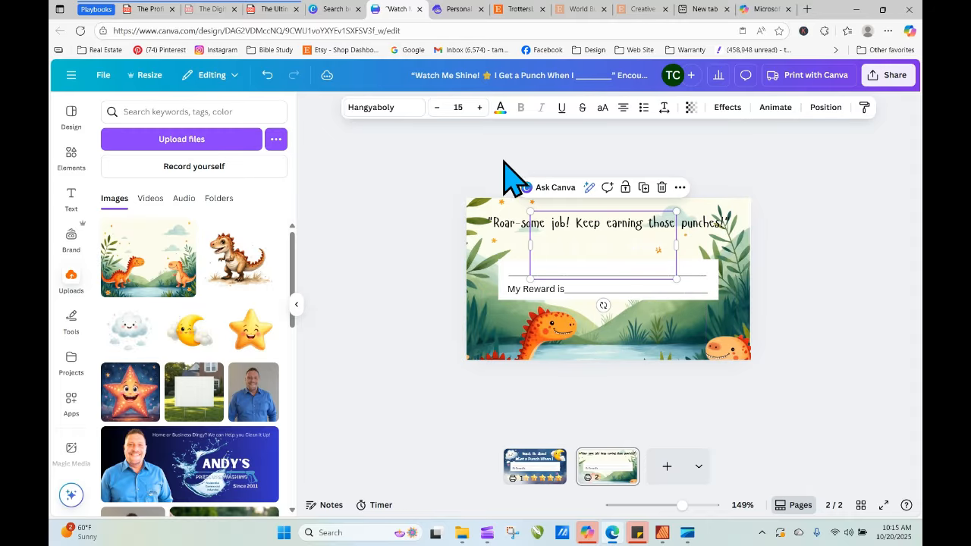
click(499, 109)
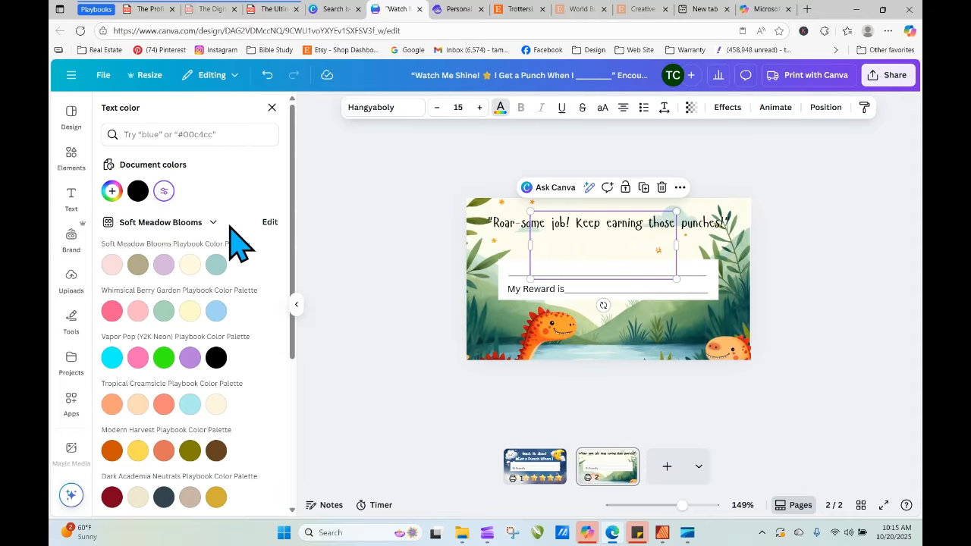
click(137, 191)
click(429, 277)
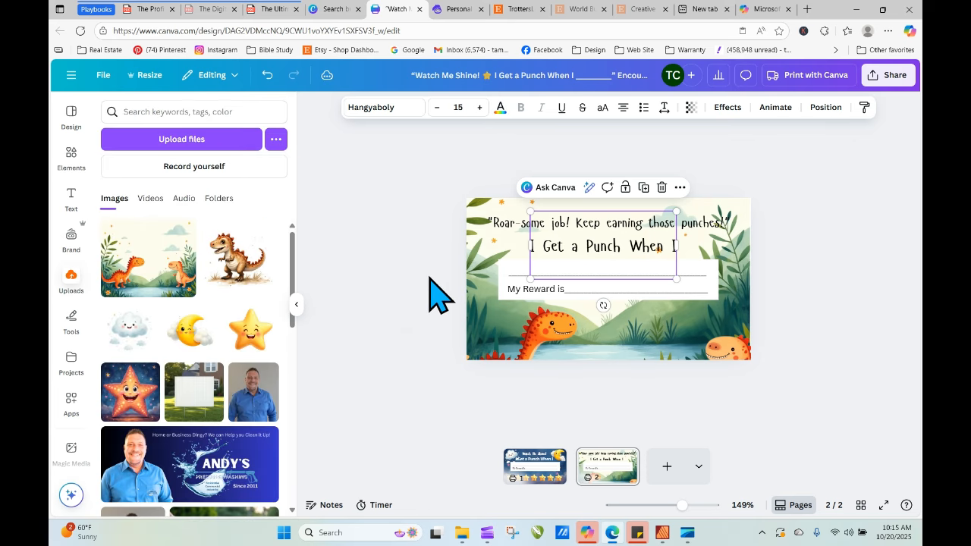
click(860, 368)
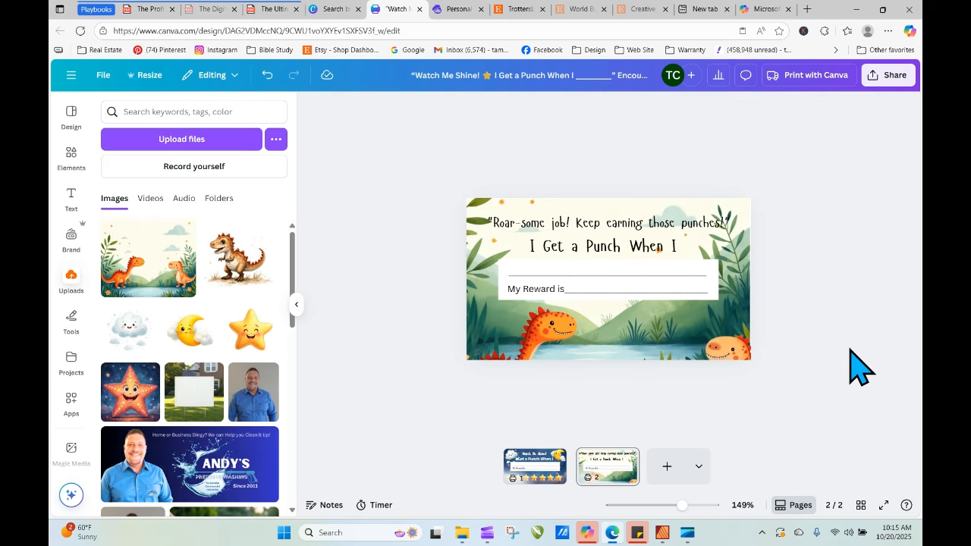
Slide the "I Get a Punch When I" line down behind the white reward box and Magic Erase two orange stars from the background sky.
click(631, 250)
drag(636, 258, 621, 297)
click(622, 298)
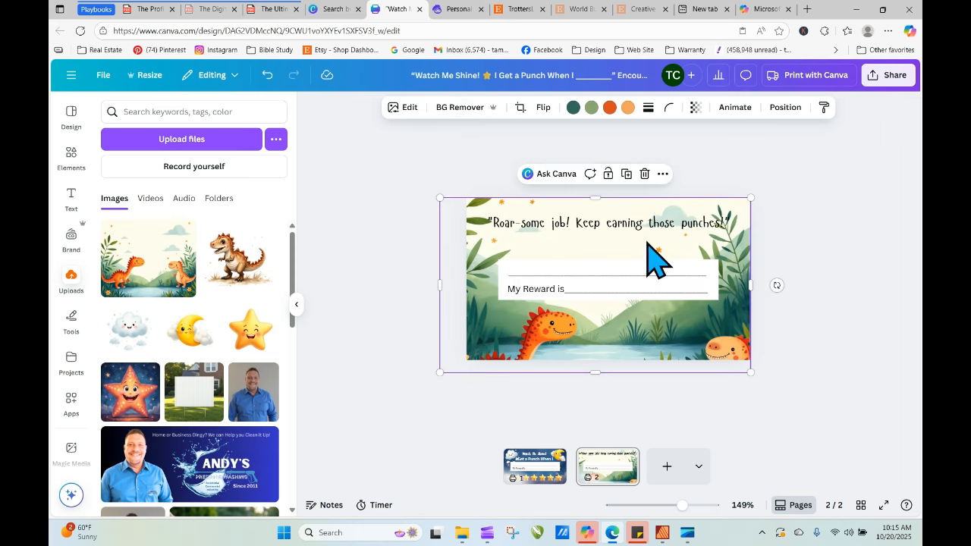
click(408, 110)
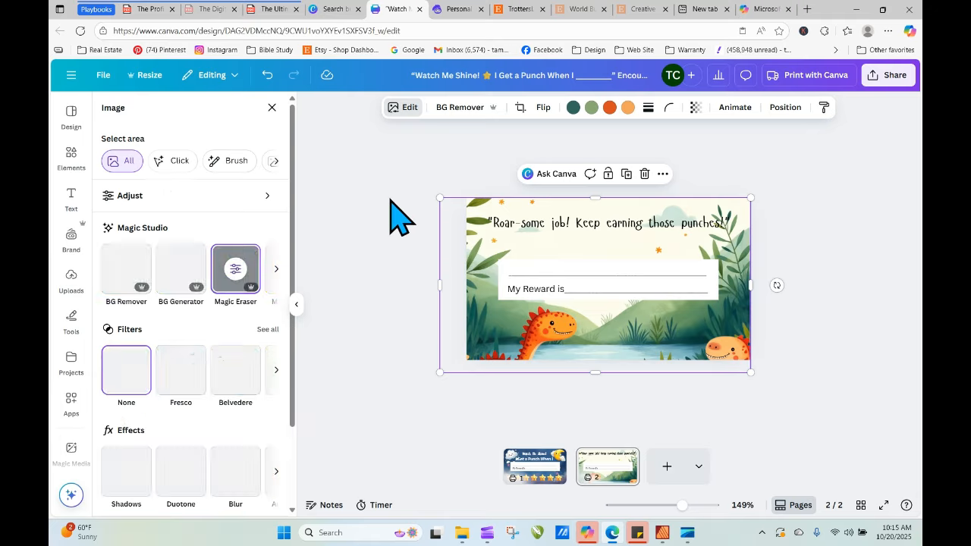
click(235, 273)
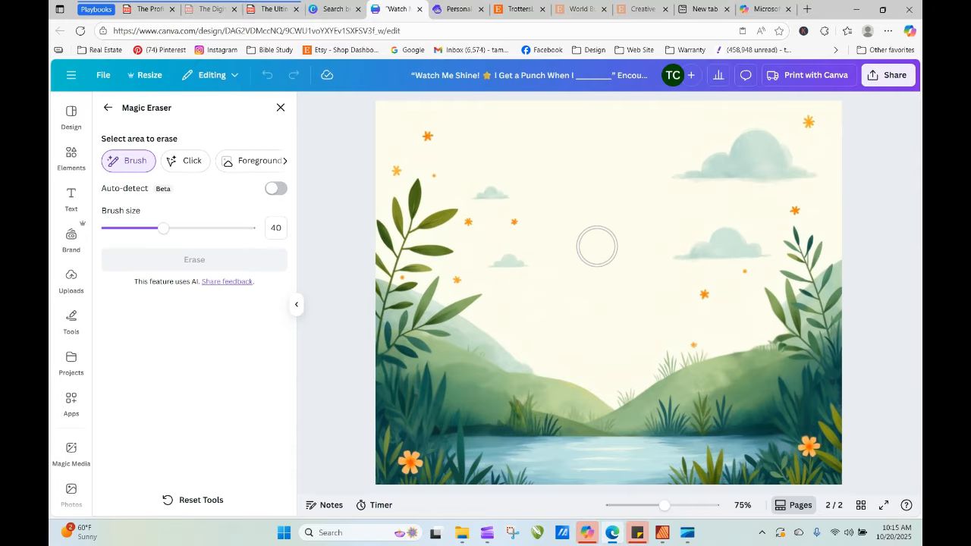
drag(678, 295, 706, 300)
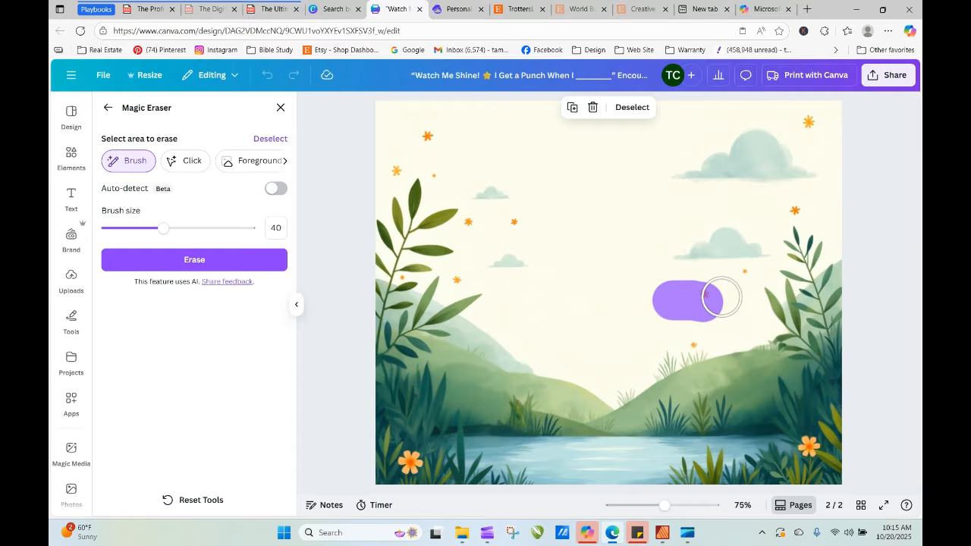
drag(538, 231, 505, 226)
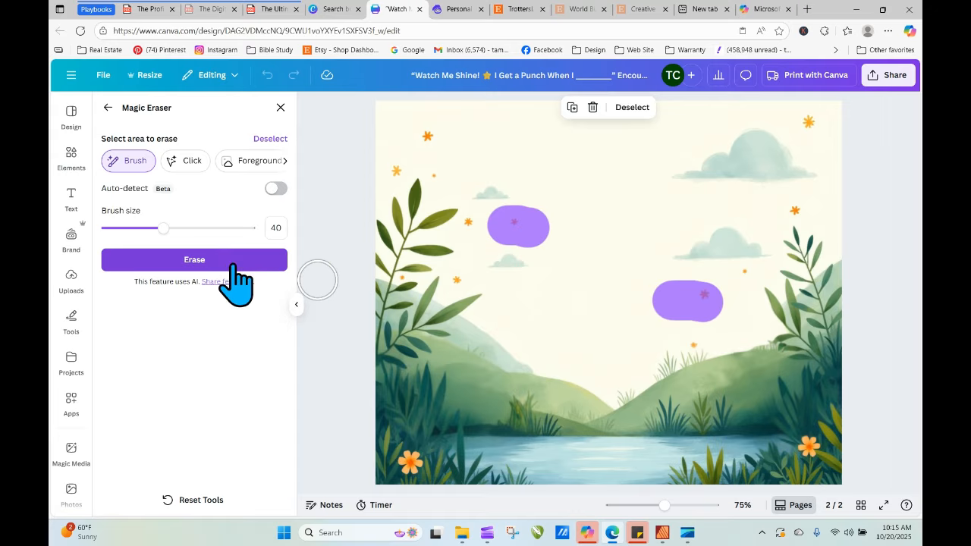
click(220, 265)
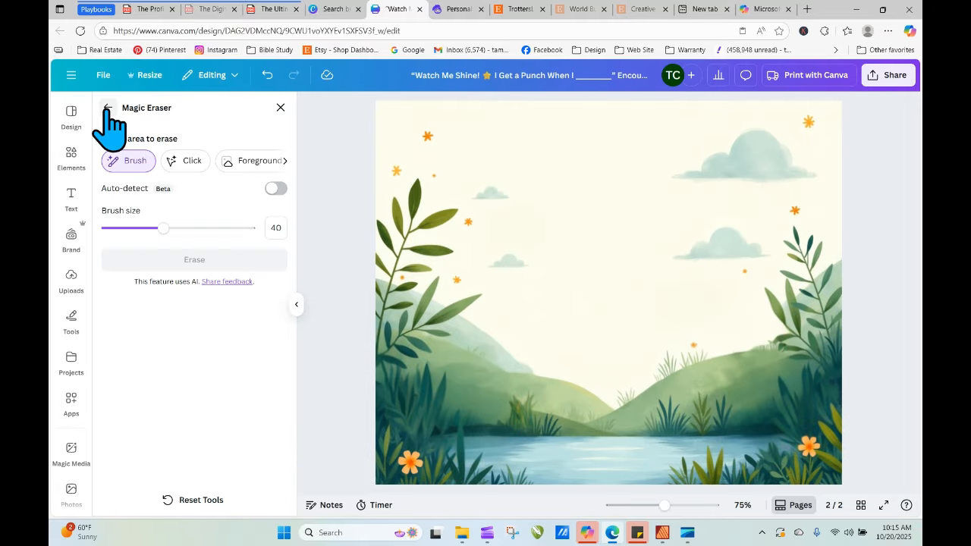
click(108, 110)
key(Escape)
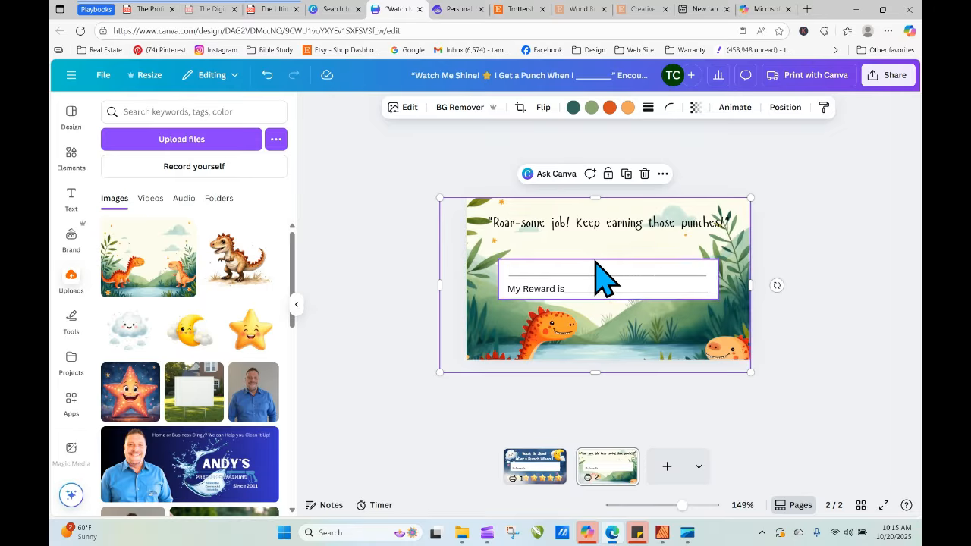
Move the "I Get a Punch When I" line back up between the "Roar-some job" heading and the white reward box.
click(595, 262)
drag(606, 277, 616, 220)
click(884, 336)
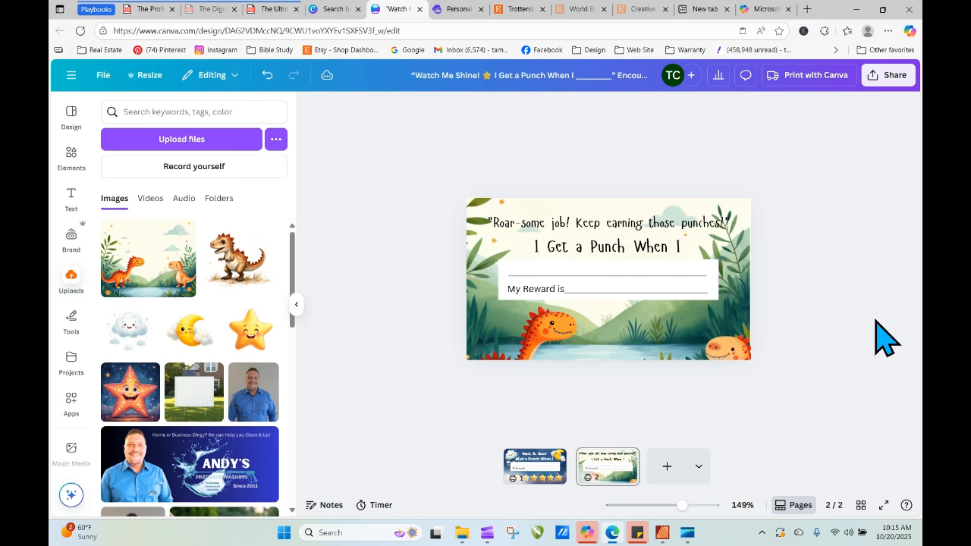
Widen the landscape background slightly past the card's left edge and further past its right edge.
click(716, 226)
click(481, 225)
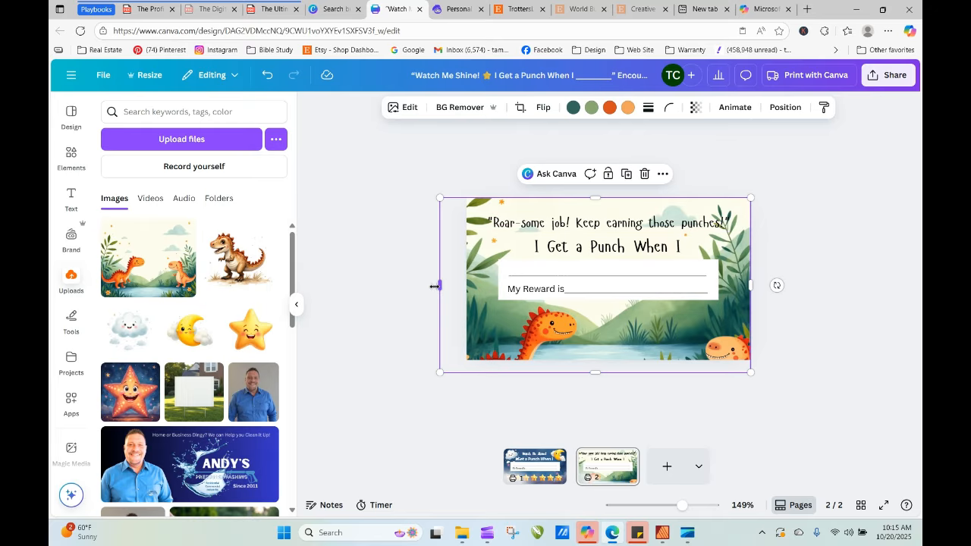
mouse_move(434, 286)
mouse_down()
mouse_move(420, 285)
mouse_move(434, 286)
mouse_up()
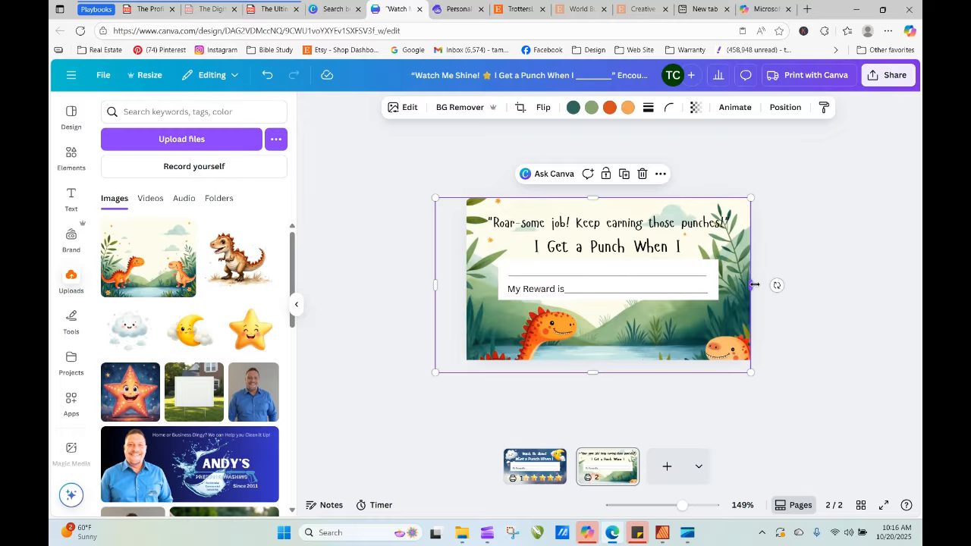
drag(753, 284, 772, 284)
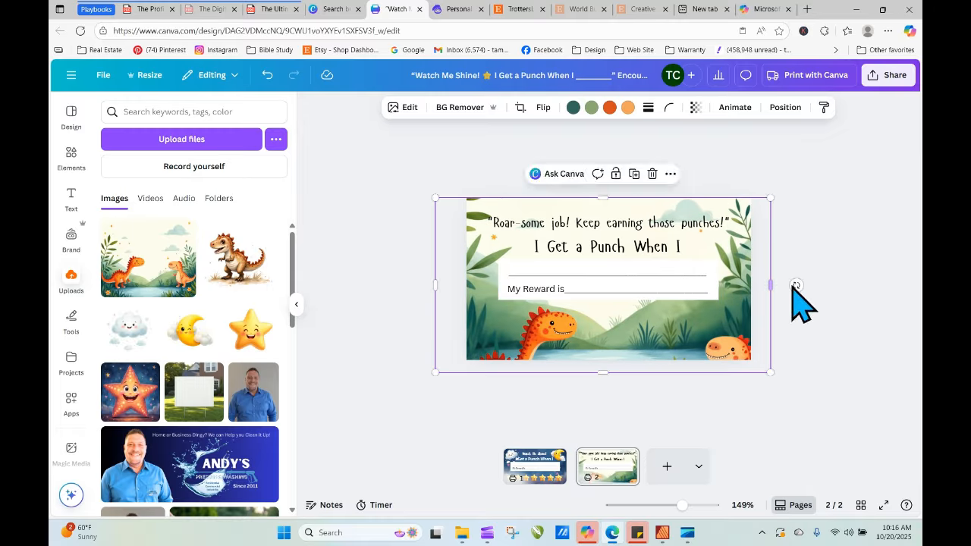
click(812, 306)
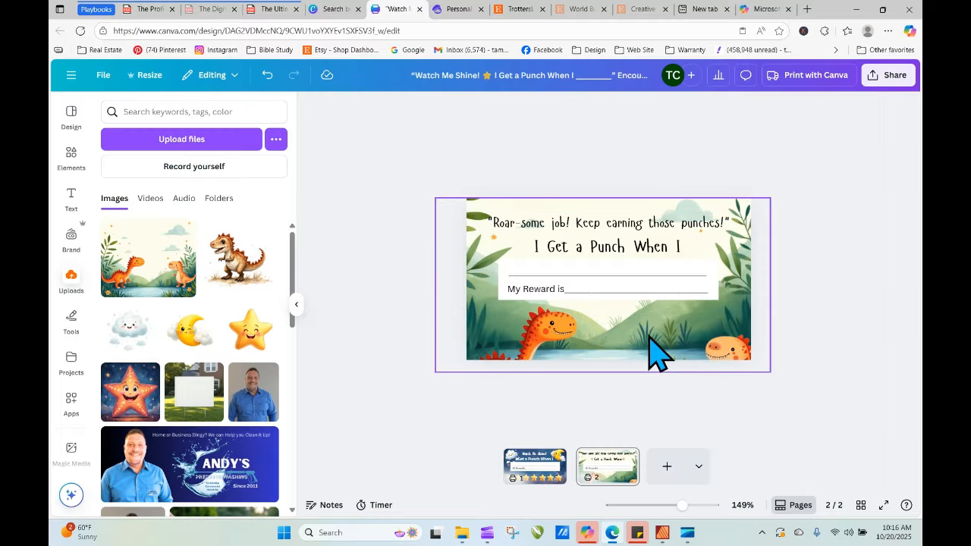
Raise both dinosaurs to flank the "I Get a Punch When I" line and the reward box, enlarging the right one.
drag(553, 346, 505, 254)
click(791, 353)
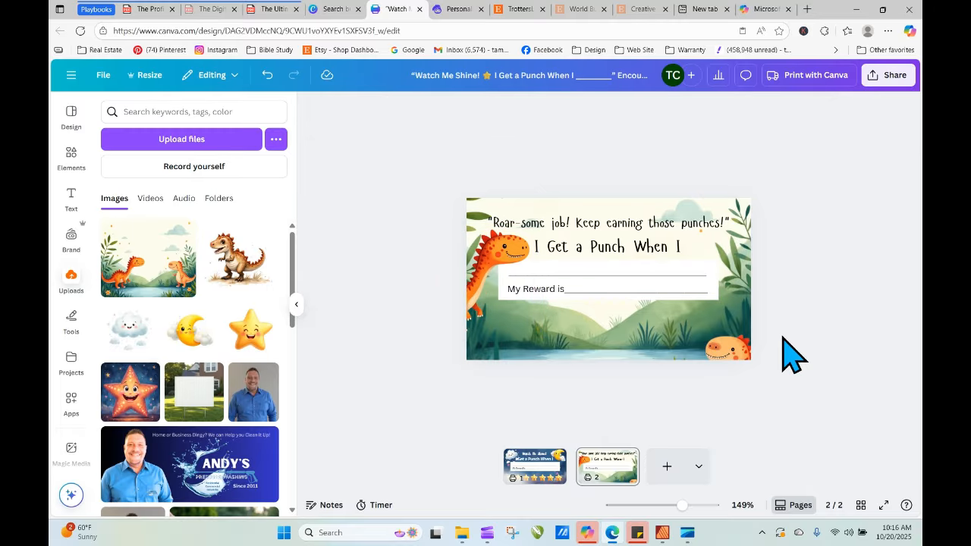
drag(740, 364, 722, 255)
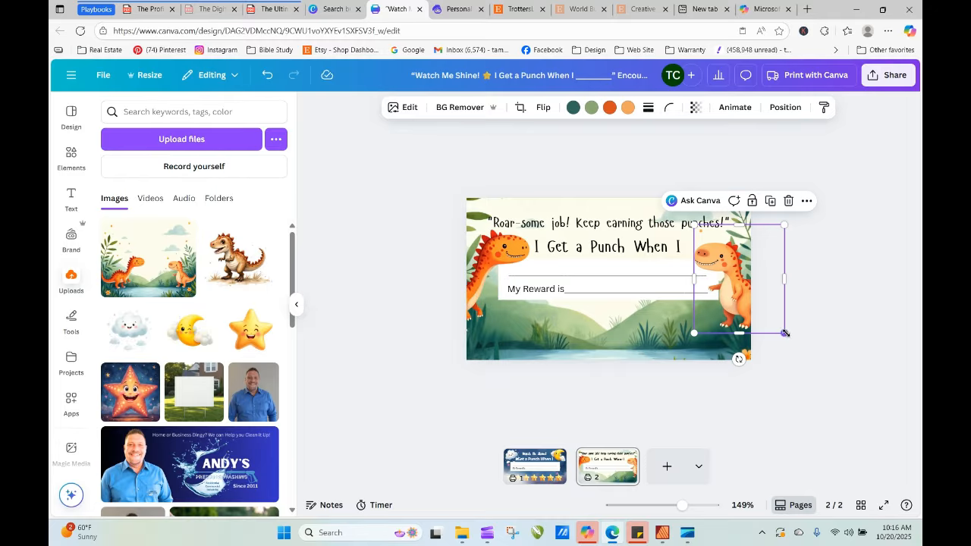
drag(784, 332, 764, 376)
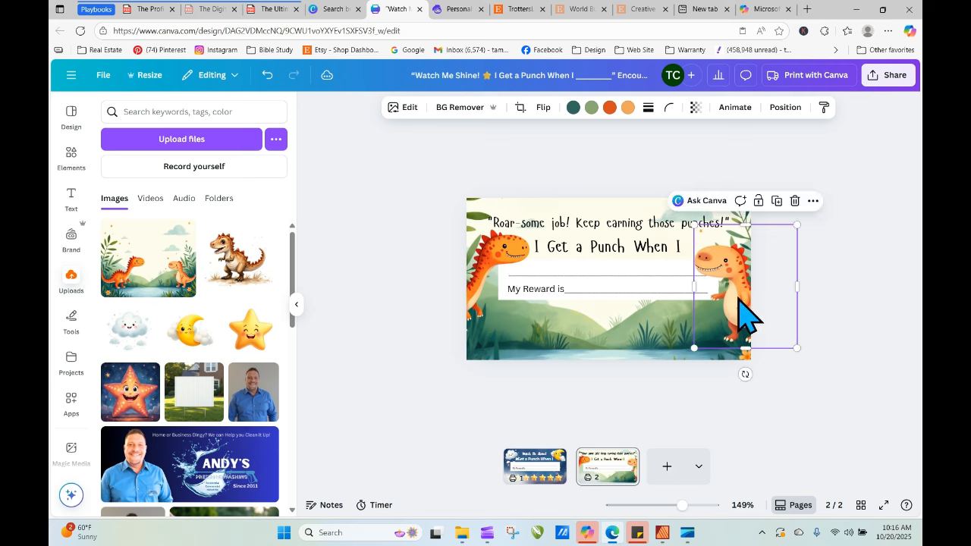
drag(748, 314, 726, 282)
click(878, 346)
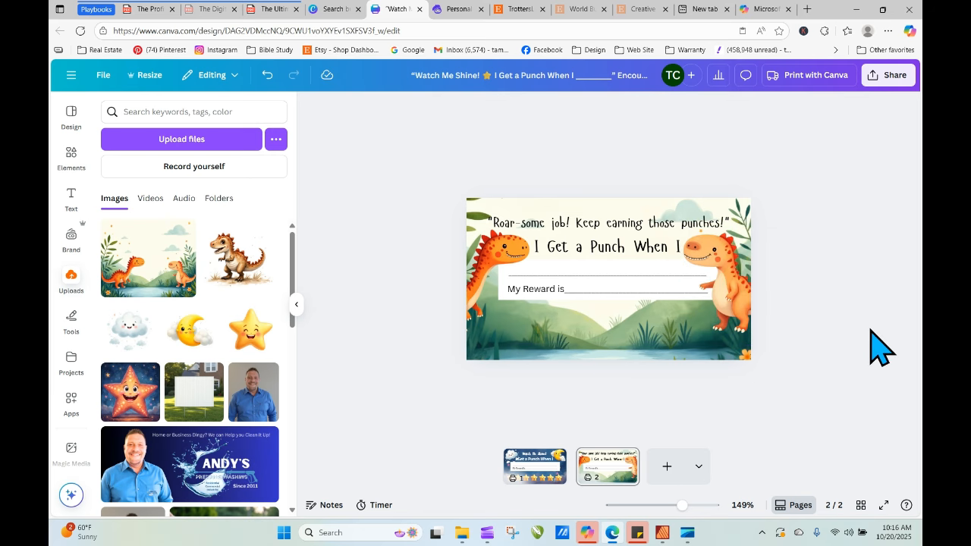
Scale the right dinosaur down to about 1.1 wide by 1.4 high.
drag(849, 364, 752, 426)
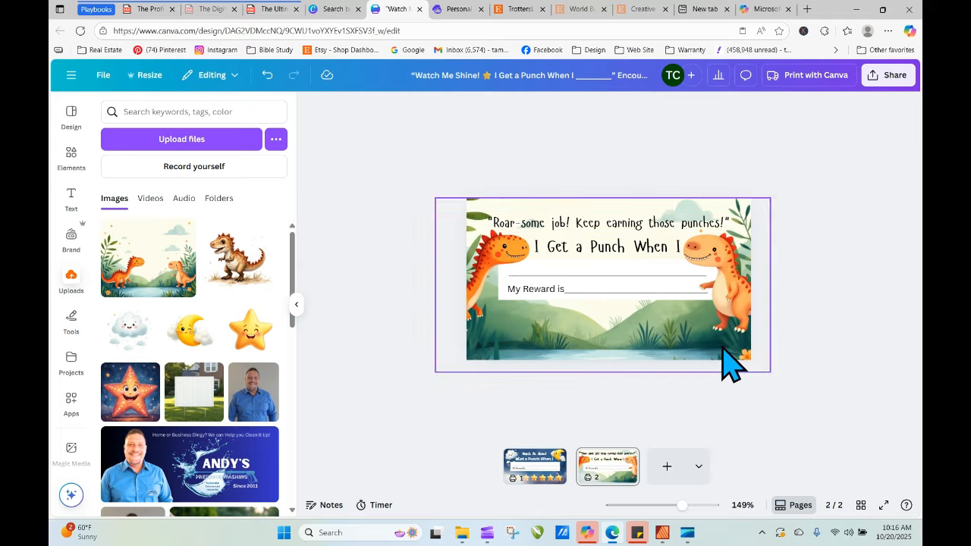
click(739, 322)
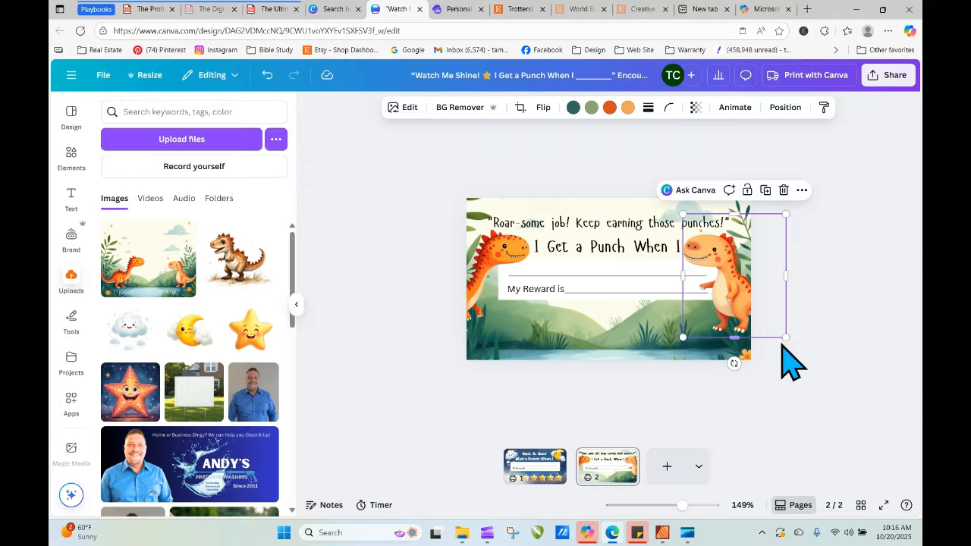
drag(787, 338, 772, 321)
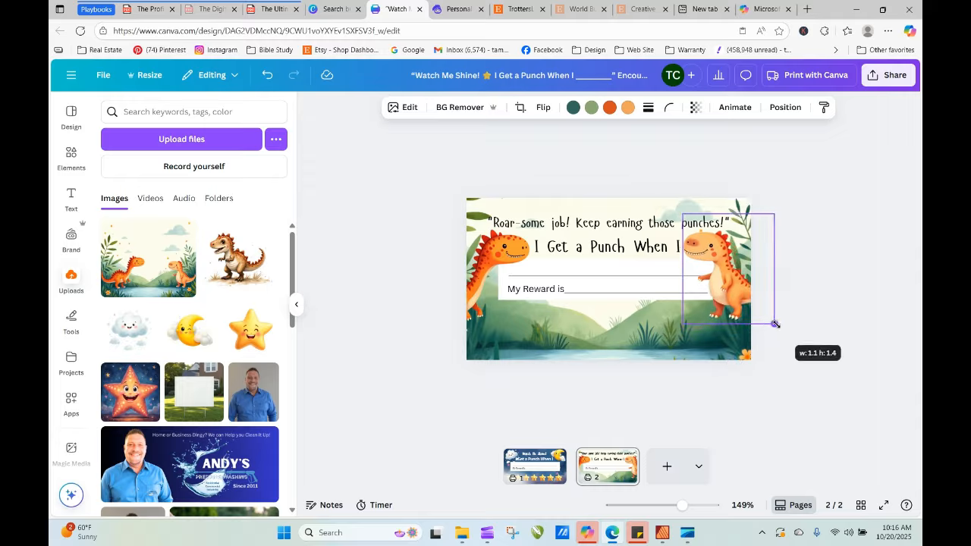
click(806, 369)
Stretch the landscape background further right, and scale it down from its lower right corner so the orange flower fits on the card.
click(736, 349)
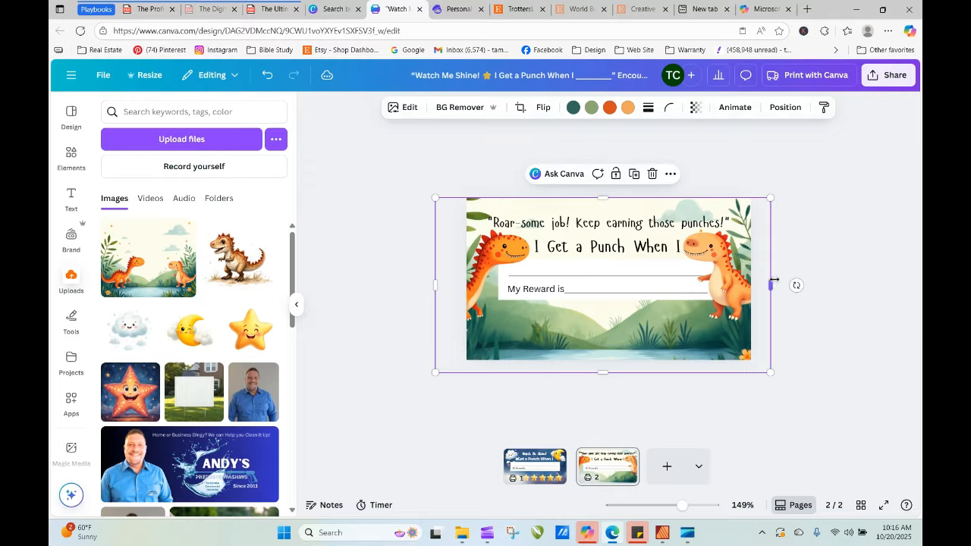
drag(773, 283, 803, 284)
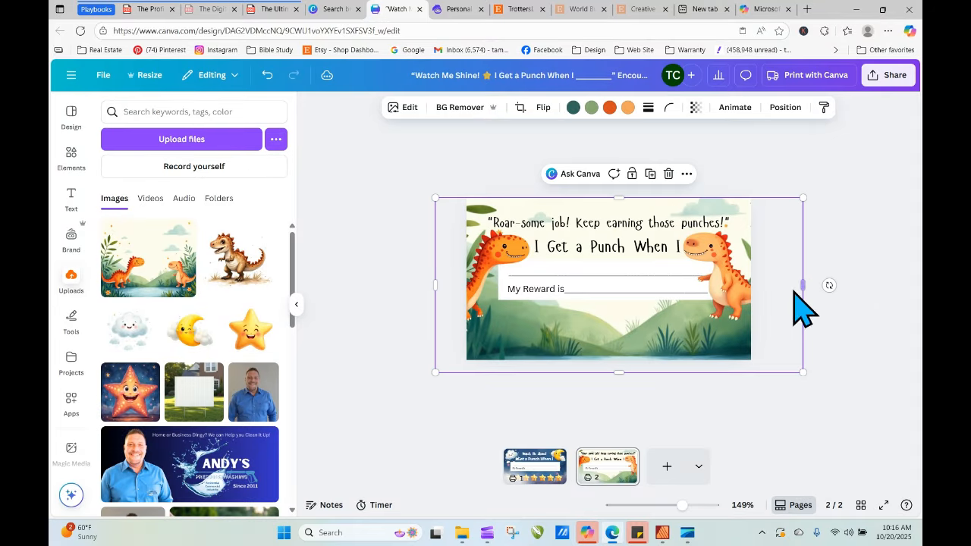
click(857, 349)
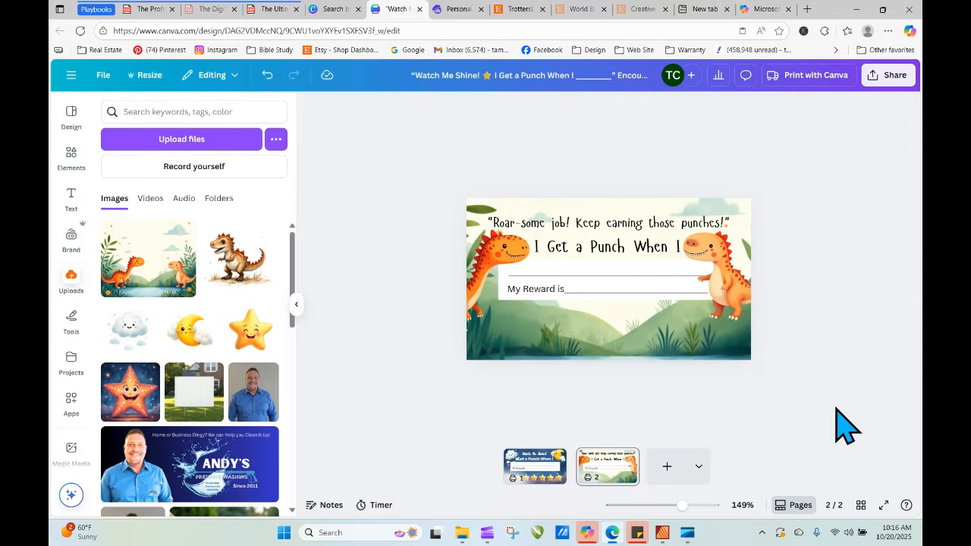
click(743, 353)
drag(802, 371, 760, 355)
click(789, 402)
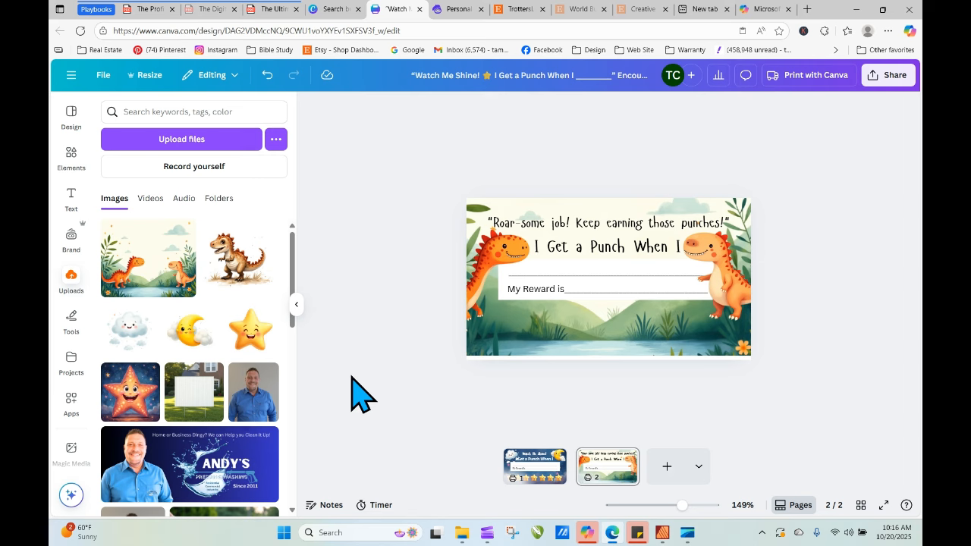
Lower the landscape background to the card's bottom edge and extend its top to the upper edge, about 4.1 wide by 2 high.
click(554, 350)
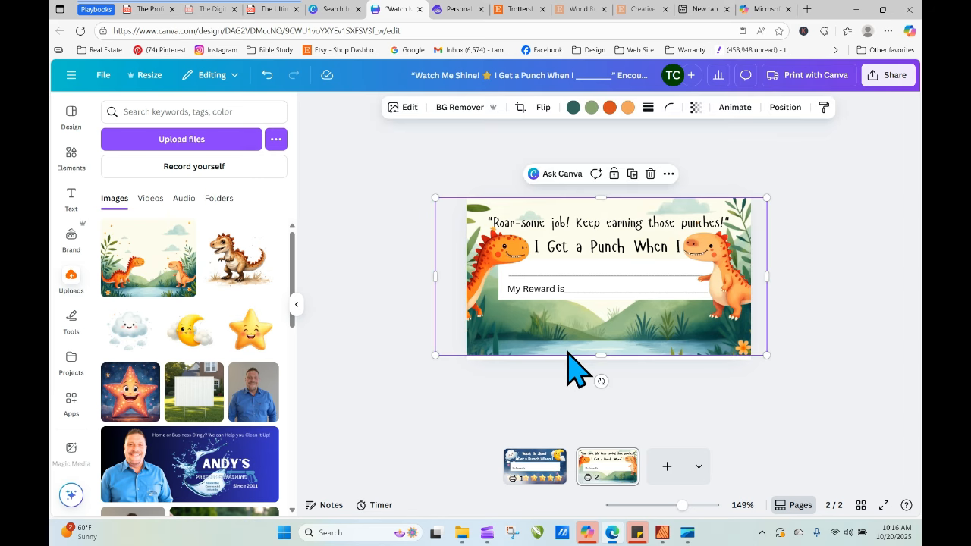
drag(568, 350, 656, 399)
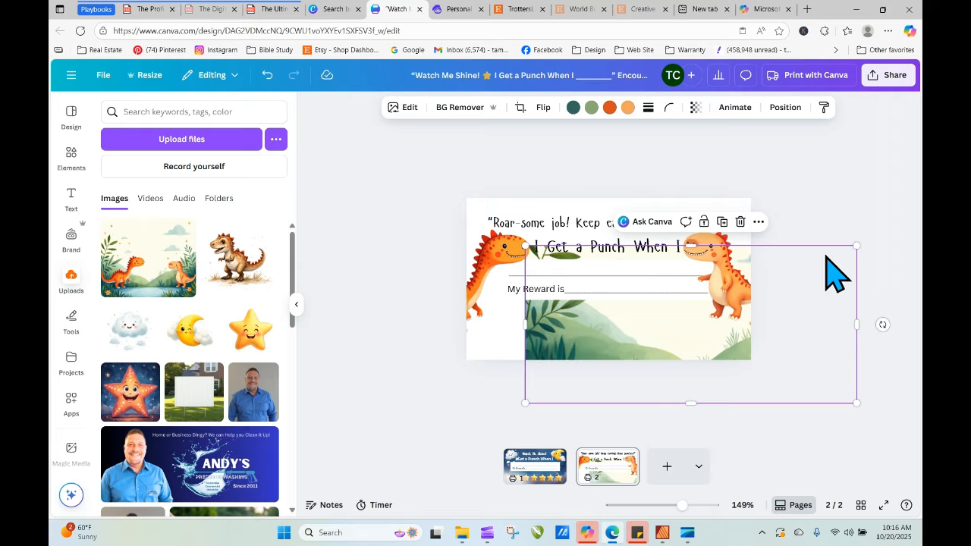
drag(819, 297, 725, 237)
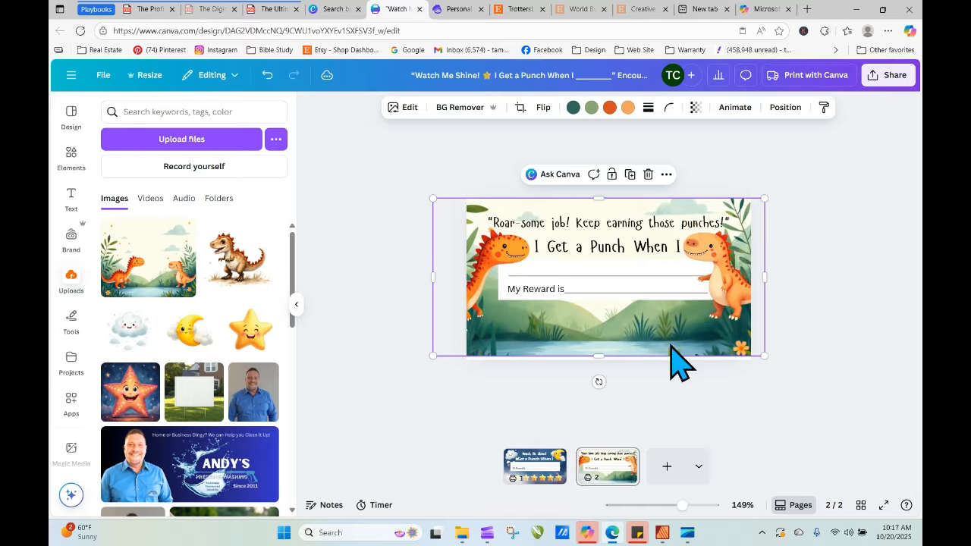
drag(661, 343, 660, 347)
click(780, 335)
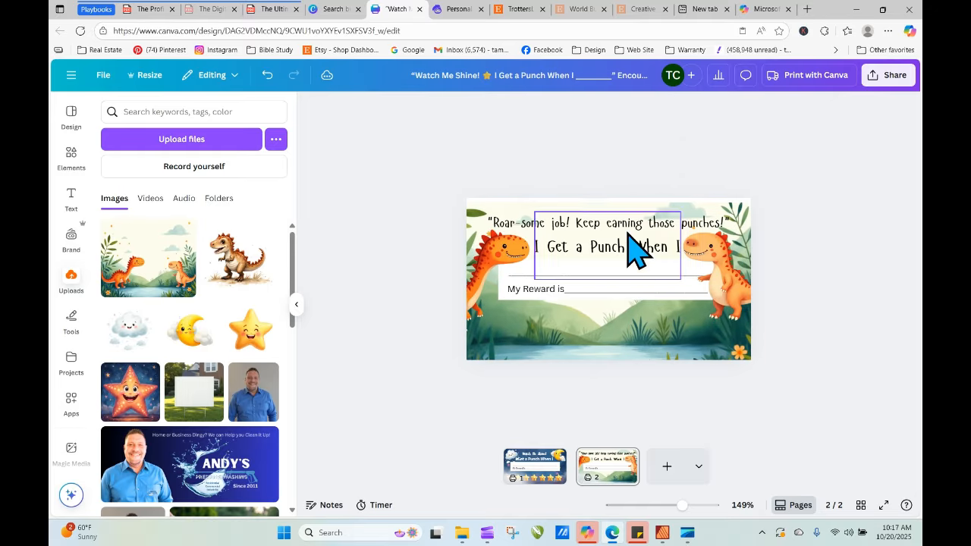
click(594, 207)
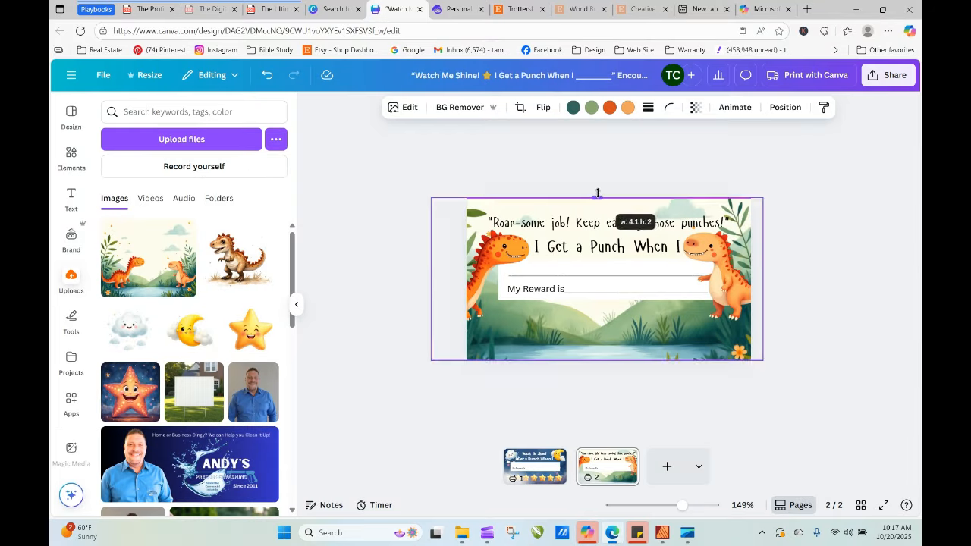
click(845, 211)
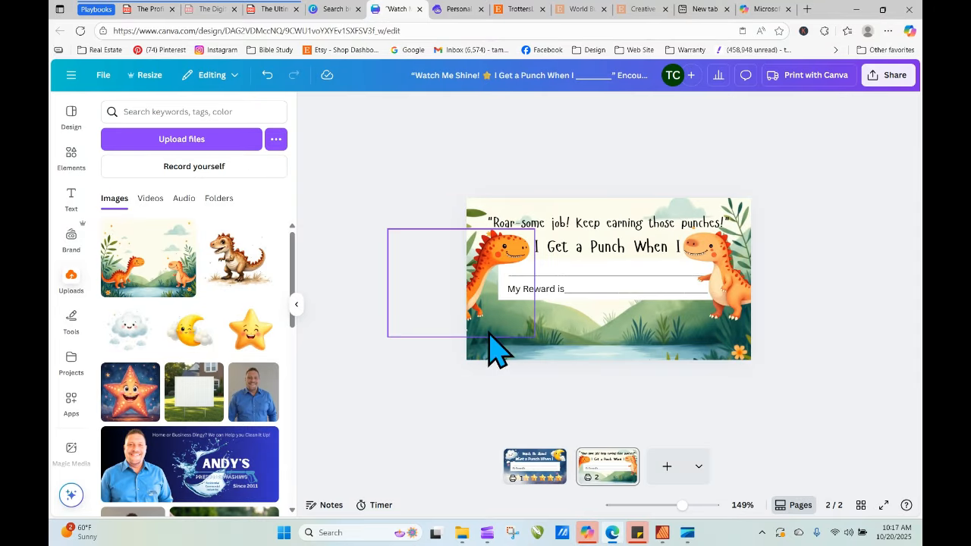
Scale down the left dinosaur from its lower left corner and nudge it slightly lower beside the reward box.
click(478, 282)
drag(385, 339, 421, 313)
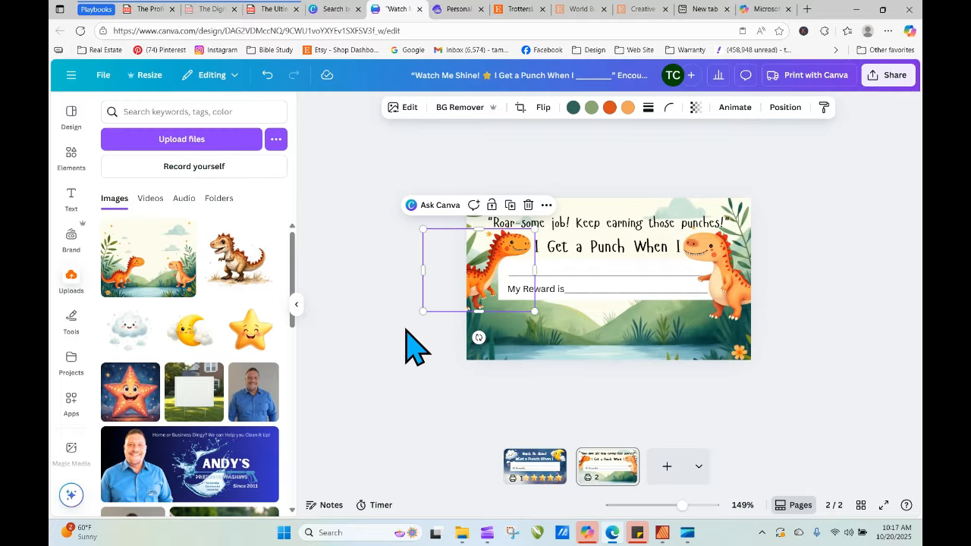
drag(470, 286, 473, 294)
click(345, 315)
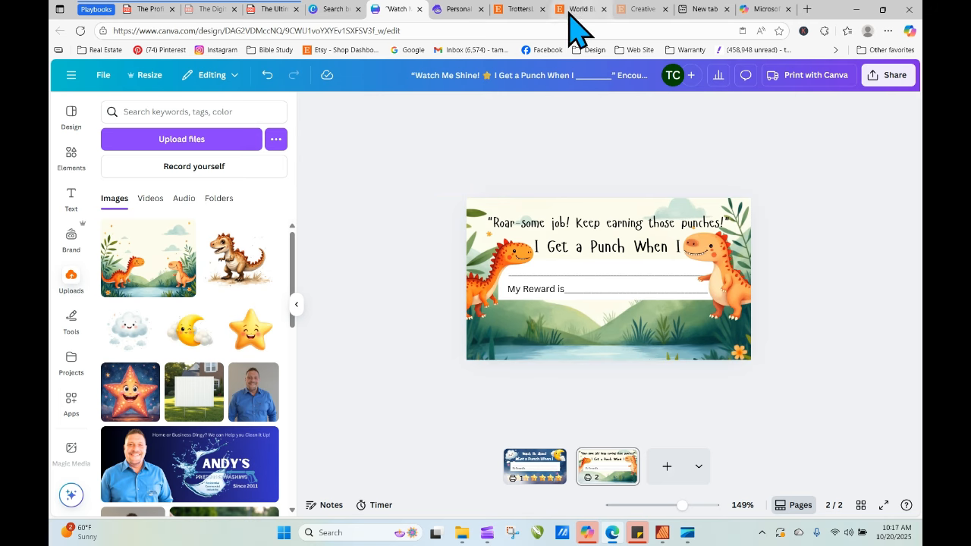
Switch to Artistly, reopen the fossil handprint design for regeneration, and consult the dino footprint reference in Copilot.
click(456, 10)
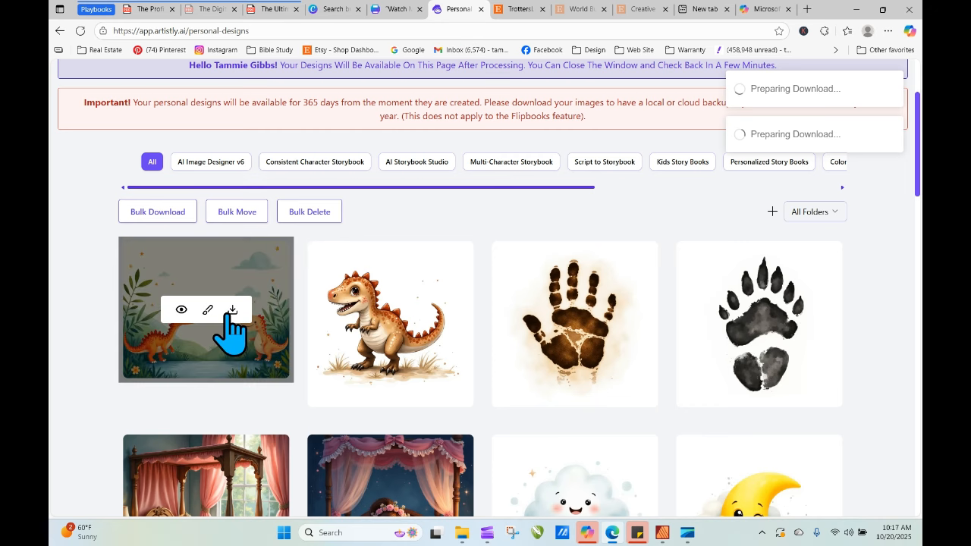
click(551, 327)
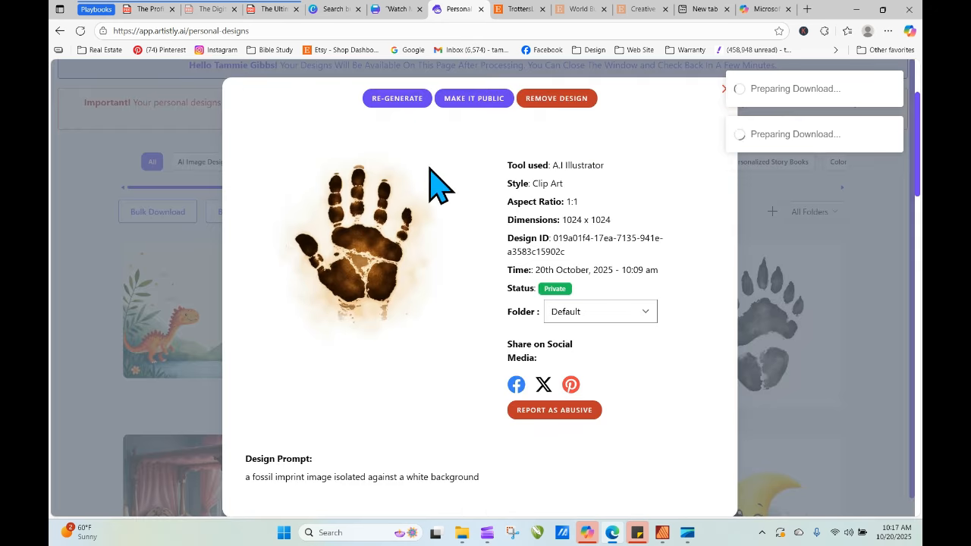
click(397, 98)
scroll(459, 296, down, 5)
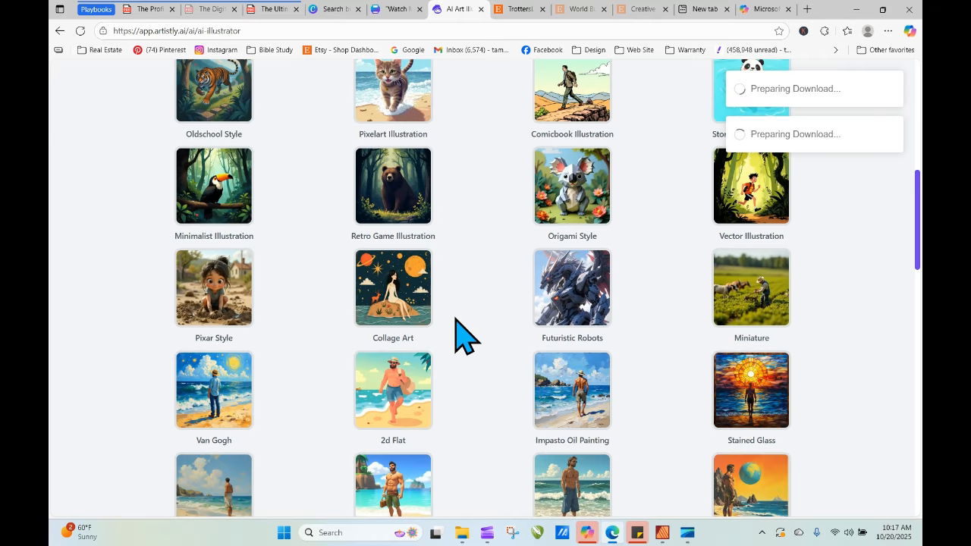
click(750, 9)
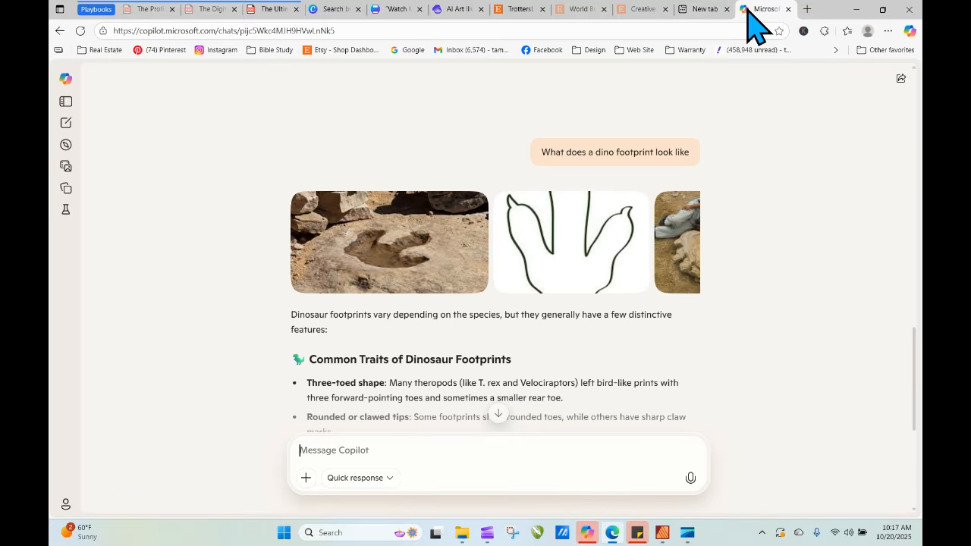
click(452, 10)
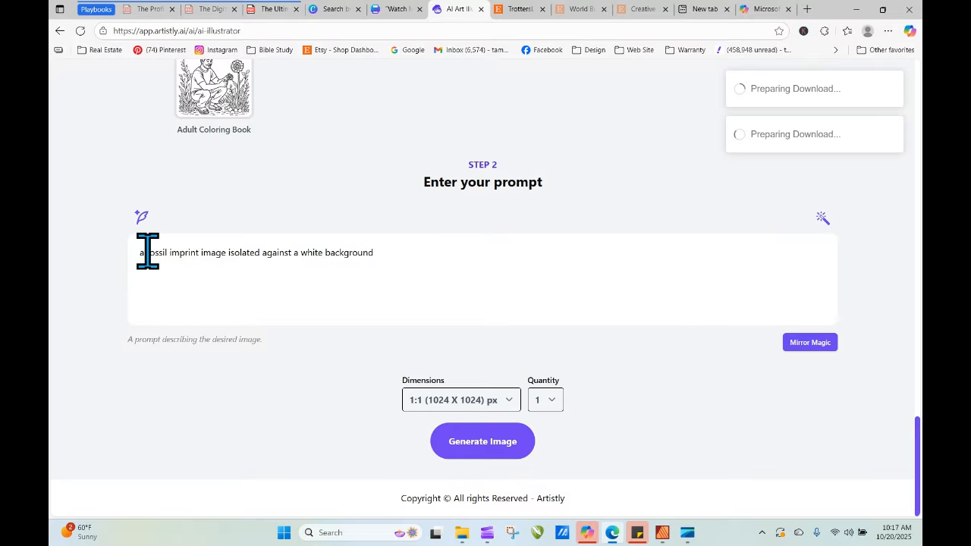
Change the prompt to "a trex three toe footprint image isolated against a white background" and generate the image.
drag(147, 251, 191, 252)
text(trex three toe)
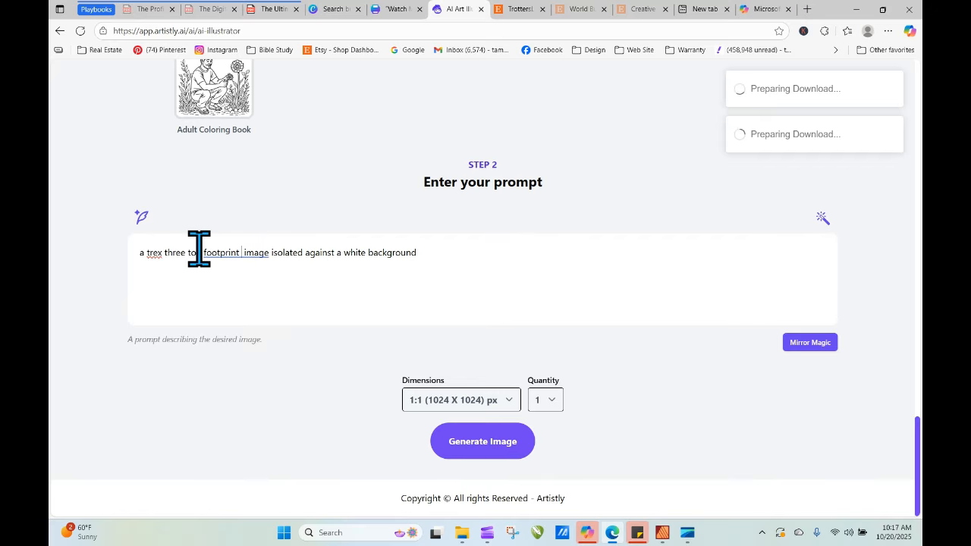
click(489, 442)
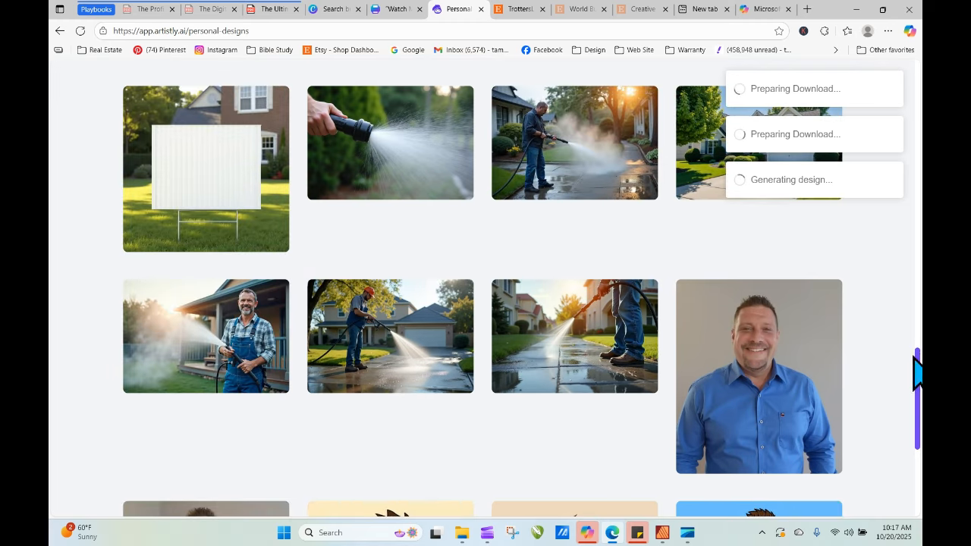
Reload the personal designs until the T. rex footprint is processed, and examine its details.
drag(918, 375, 917, 163)
click(80, 31)
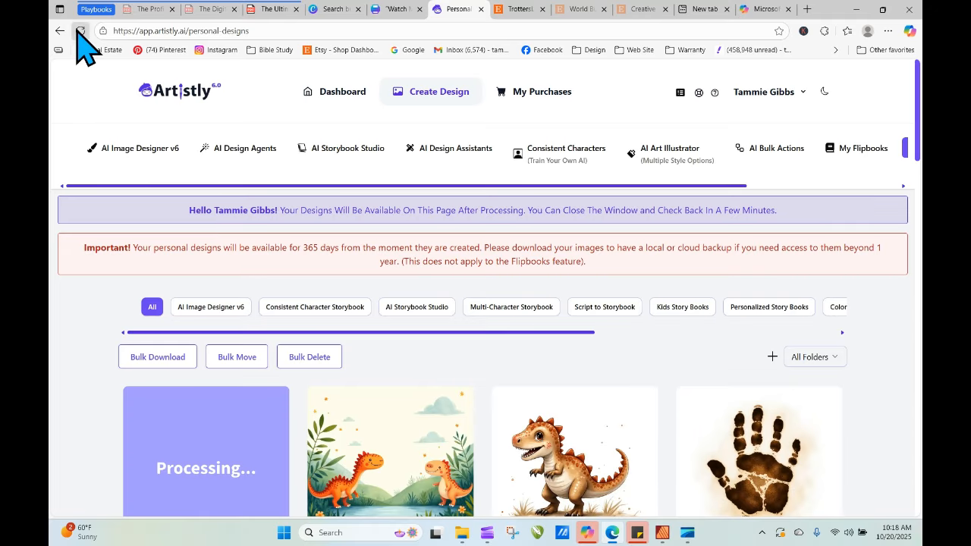
click(80, 31)
click(80, 31)
click(82, 34)
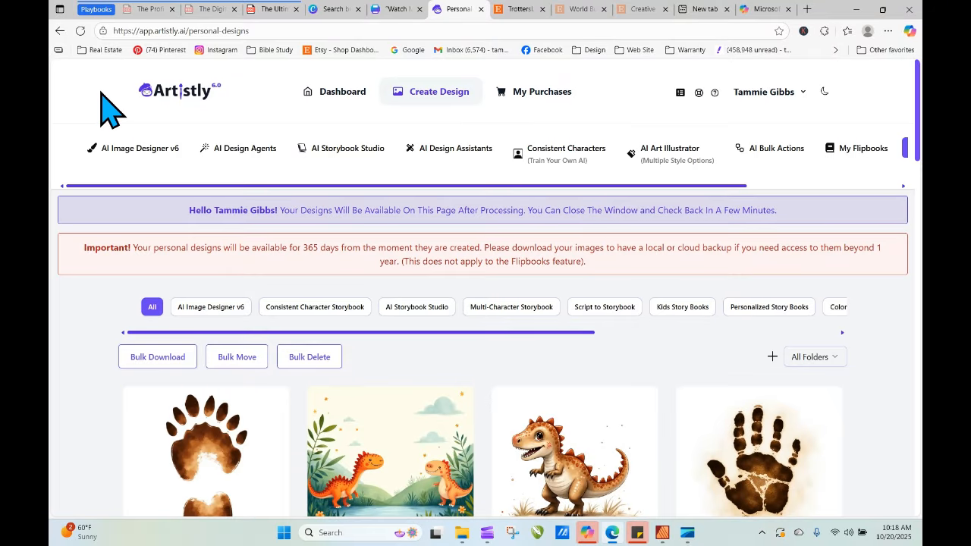
mouse_move(216, 444)
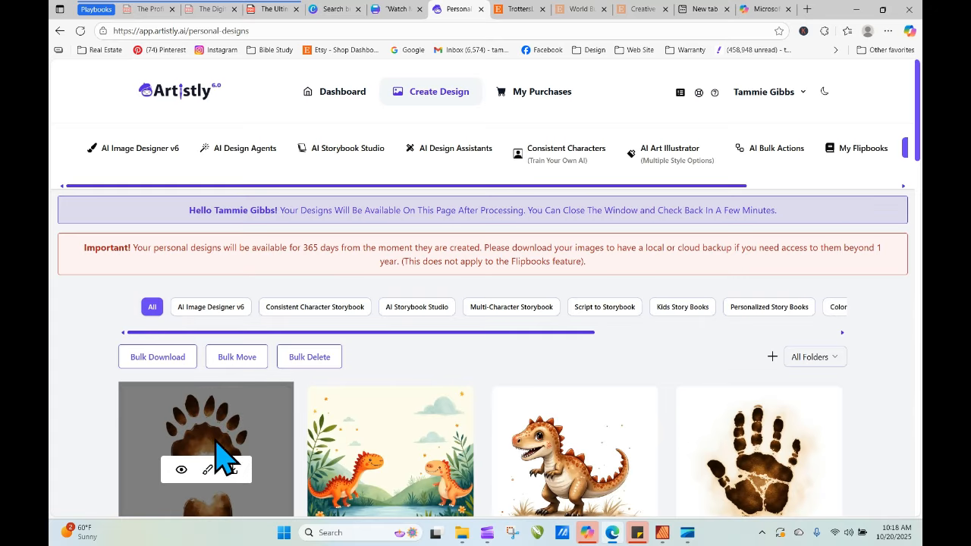
click(180, 469)
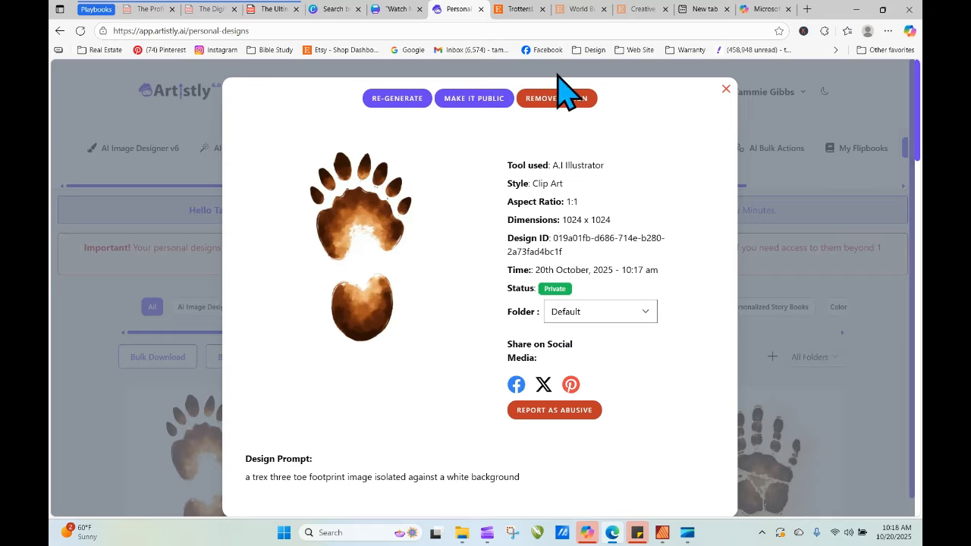
click(725, 90)
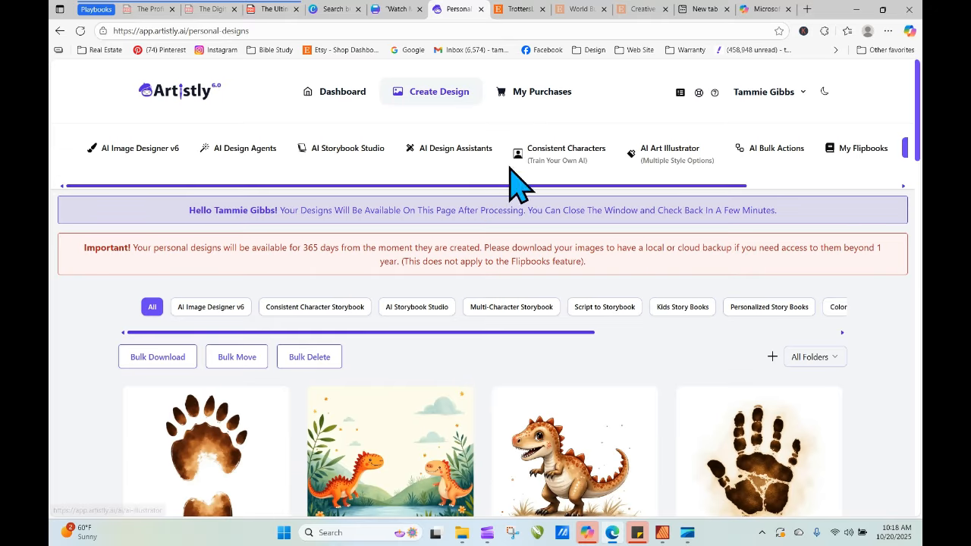
Regenerate the brown clip art T. rex footprint in the Minimalist Illustration style with the same prompt.
mouse_move(209, 510)
click(182, 470)
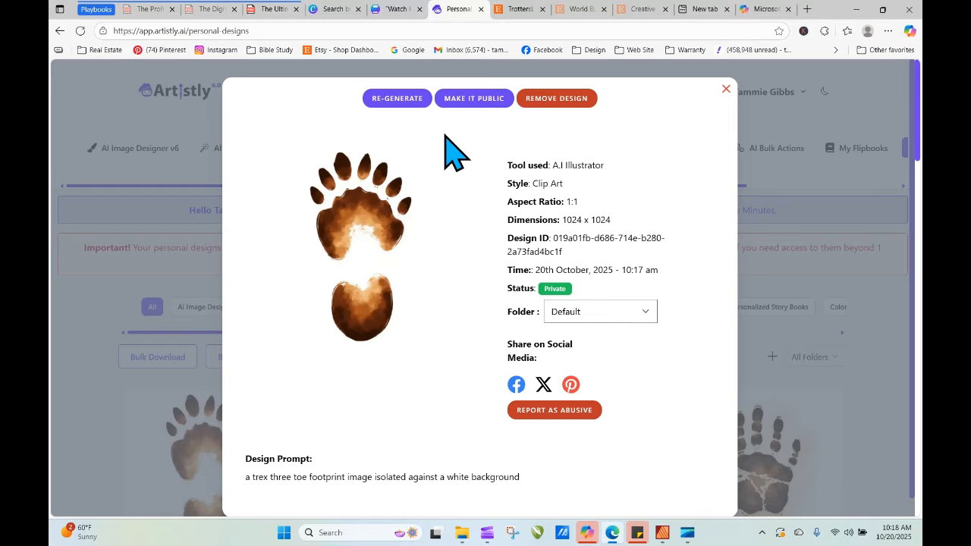
click(403, 105)
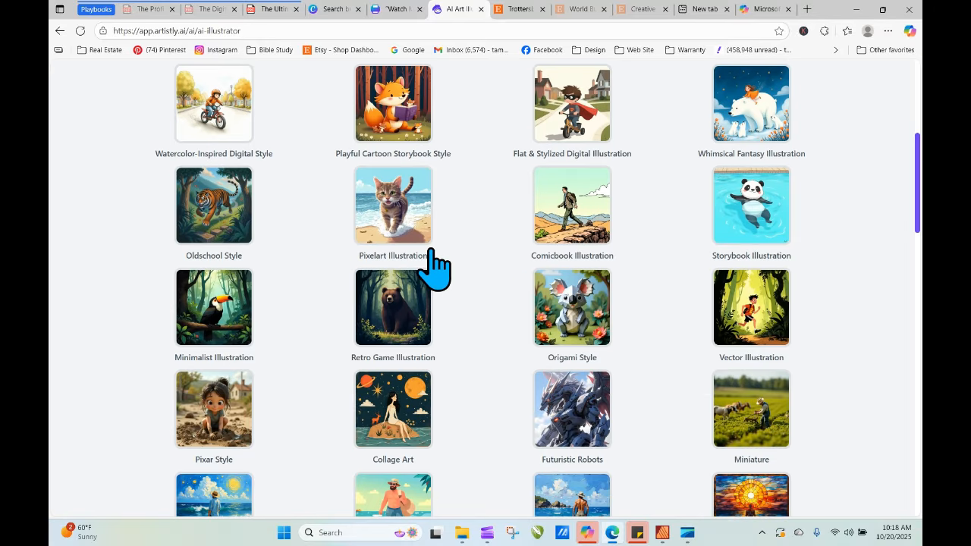
scroll(427, 260, down, 3)
scroll(606, 319, down, 15)
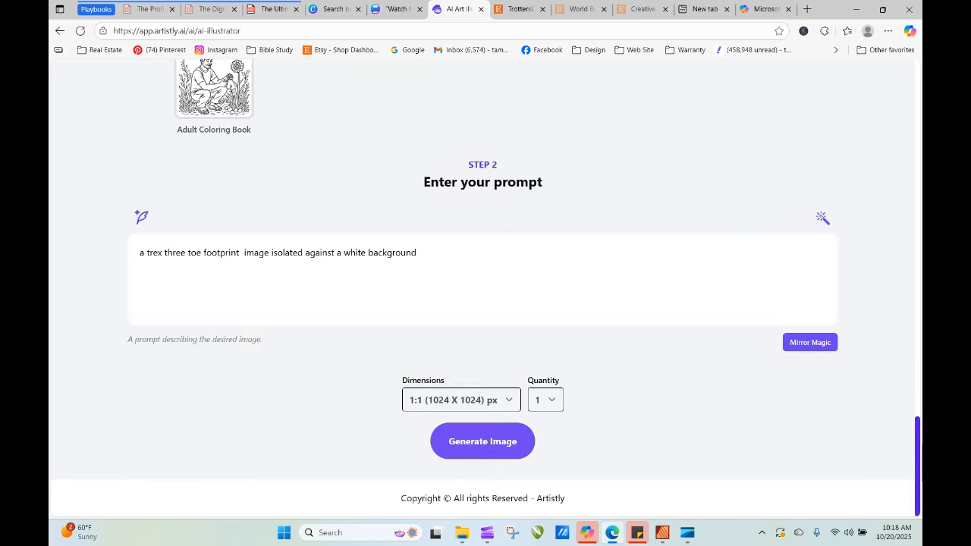
drag(919, 478, 907, 223)
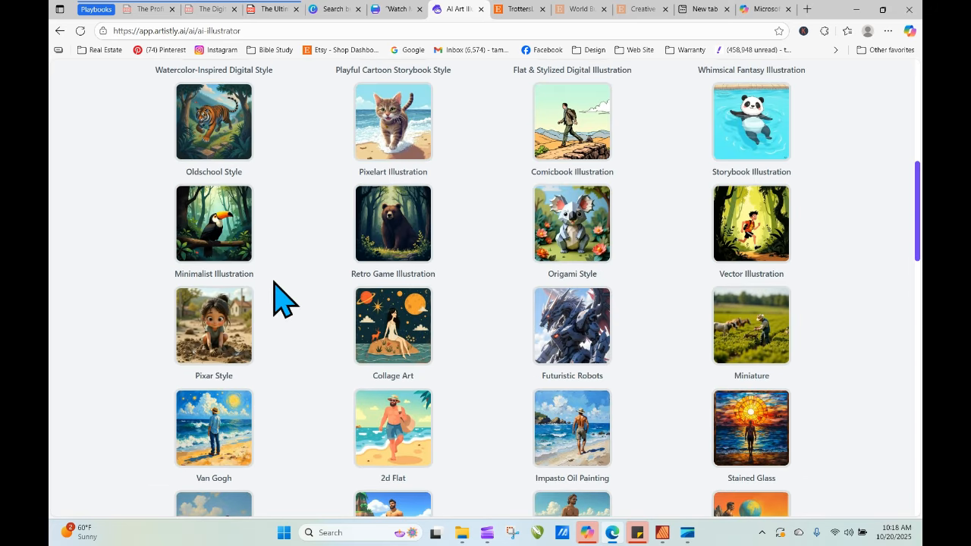
click(214, 221)
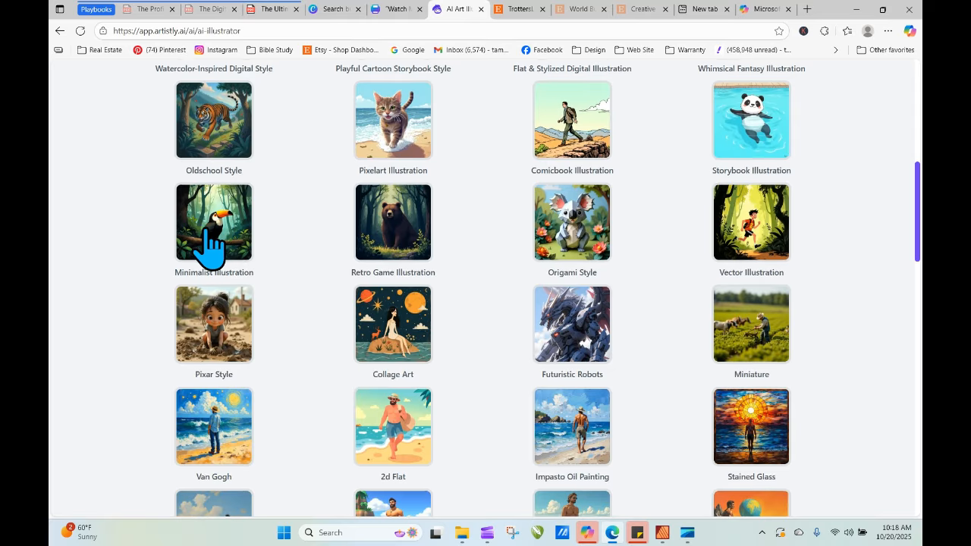
scroll(304, 322, down, 2)
scroll(303, 323, down, 5)
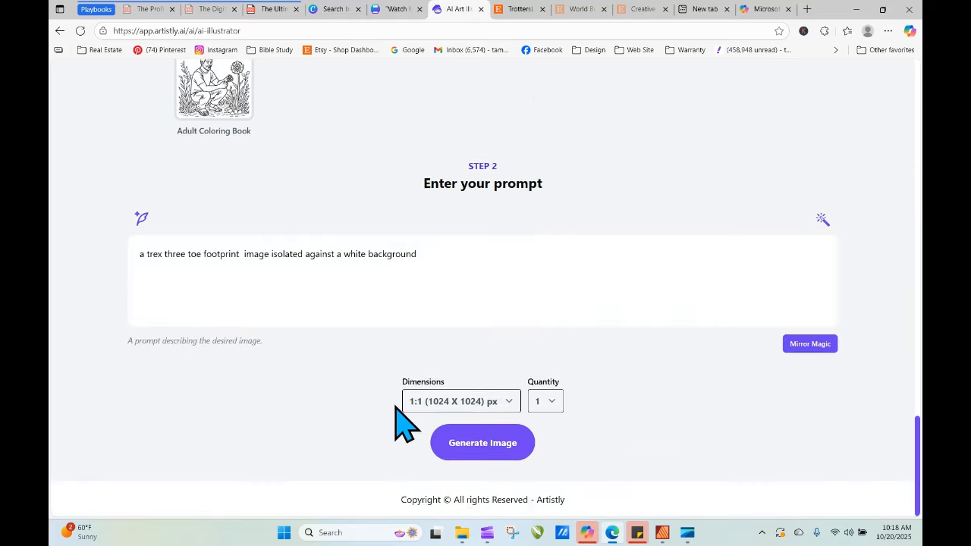
click(478, 444)
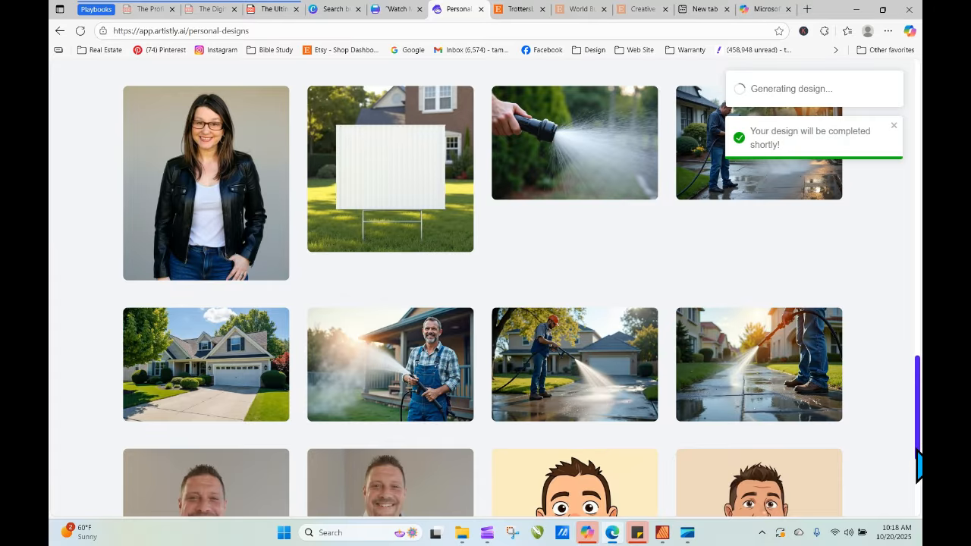
Reload the personal designs until the Minimalist Illustration footprint has finished processing.
drag(918, 434, 900, 174)
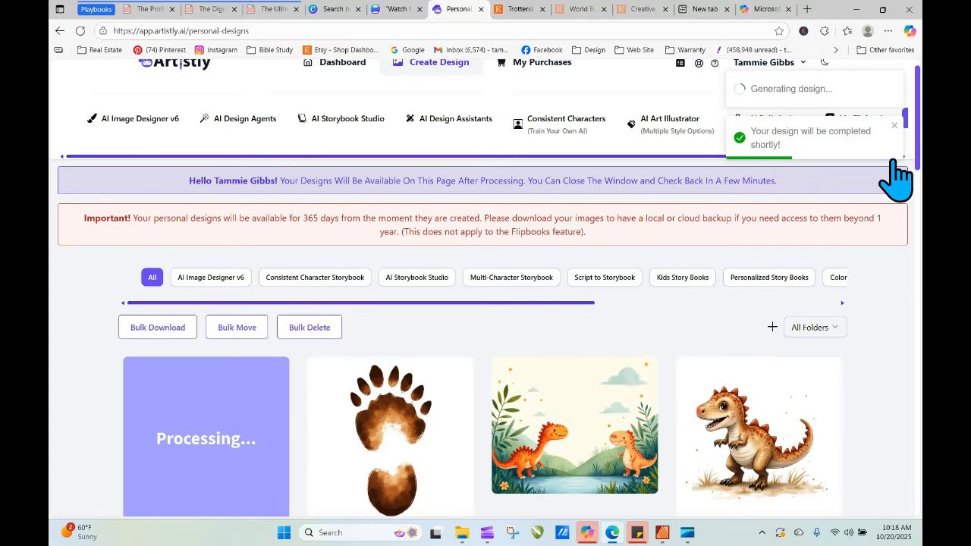
click(80, 31)
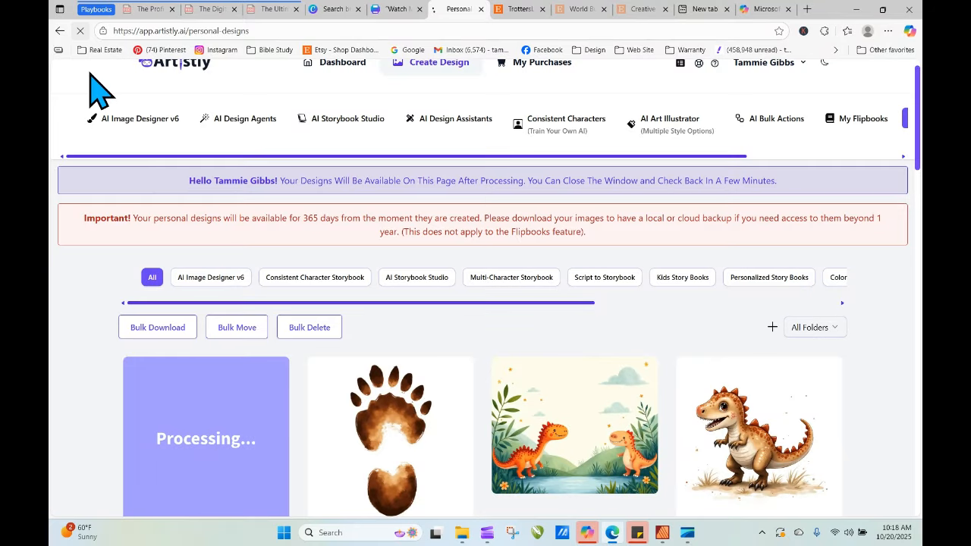
click(80, 31)
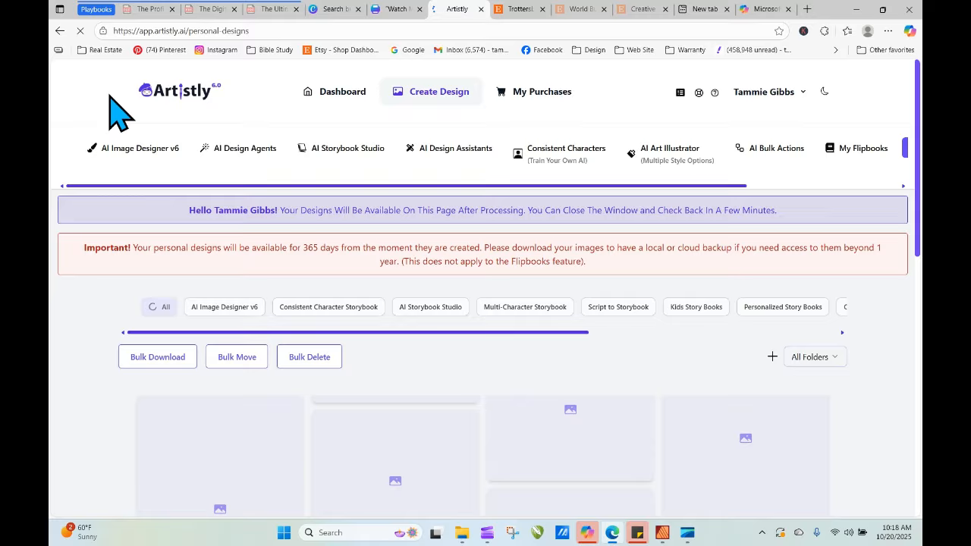
click(80, 31)
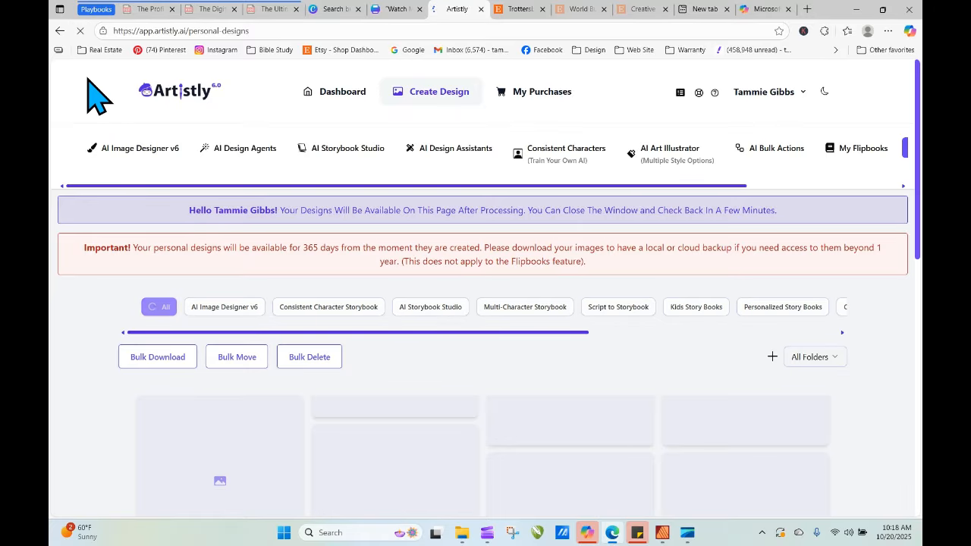
click(81, 31)
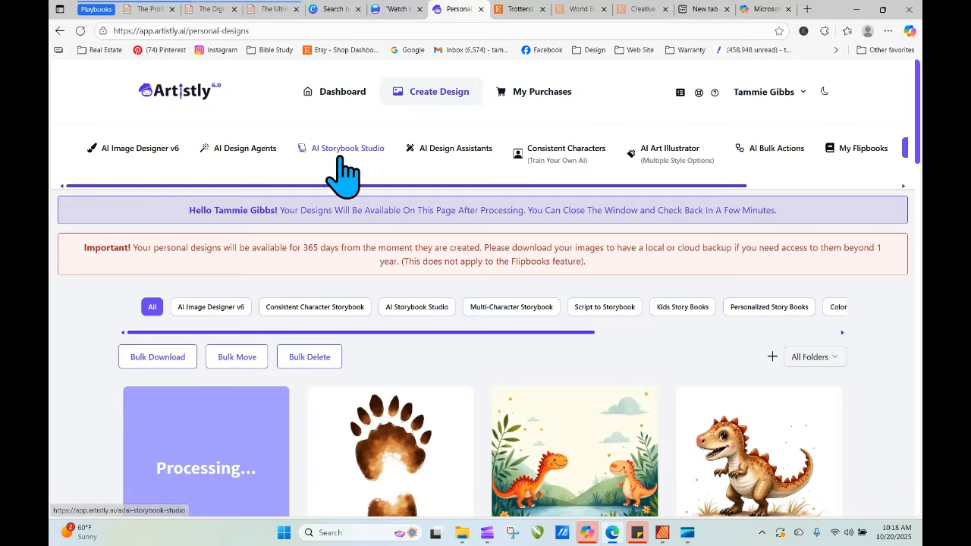
click(79, 31)
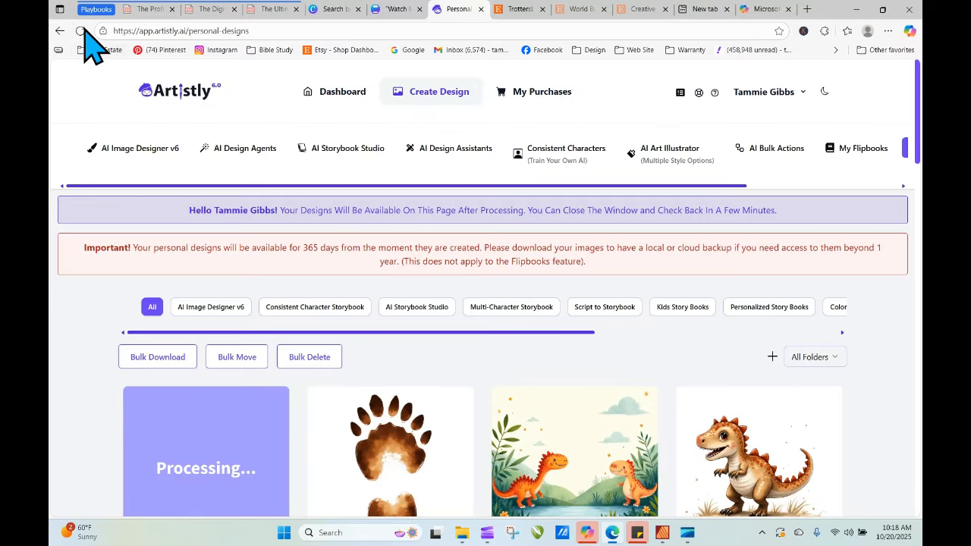
click(79, 31)
click(79, 31)
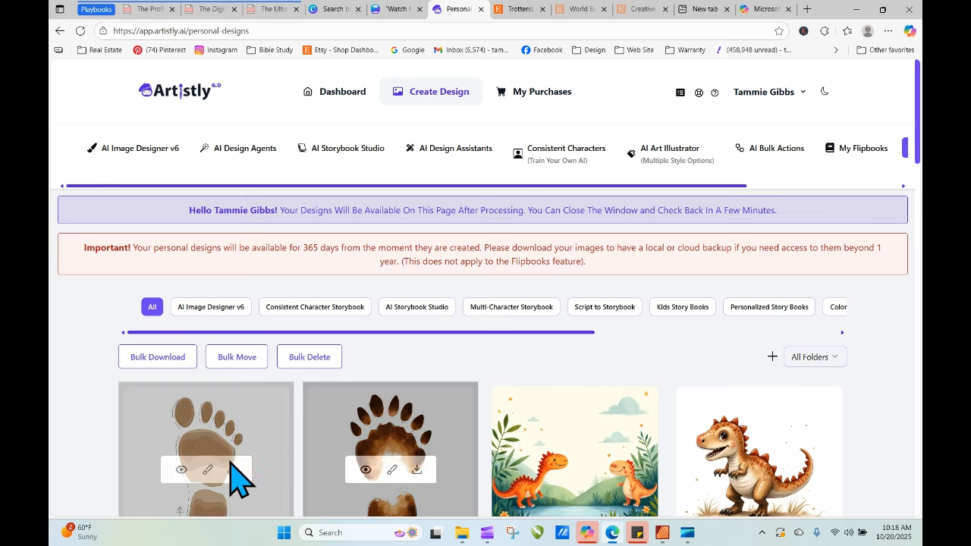
Reopen the minimalist footprint for regeneration, enhance its prompt with AI, and generate a new image from the enhanced text.
mouse_move(223, 417)
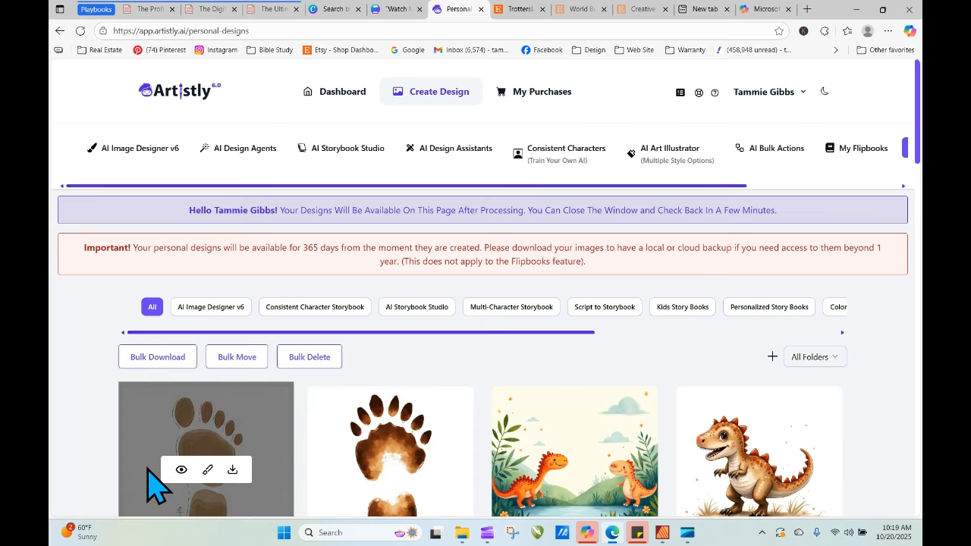
click(181, 469)
click(413, 89)
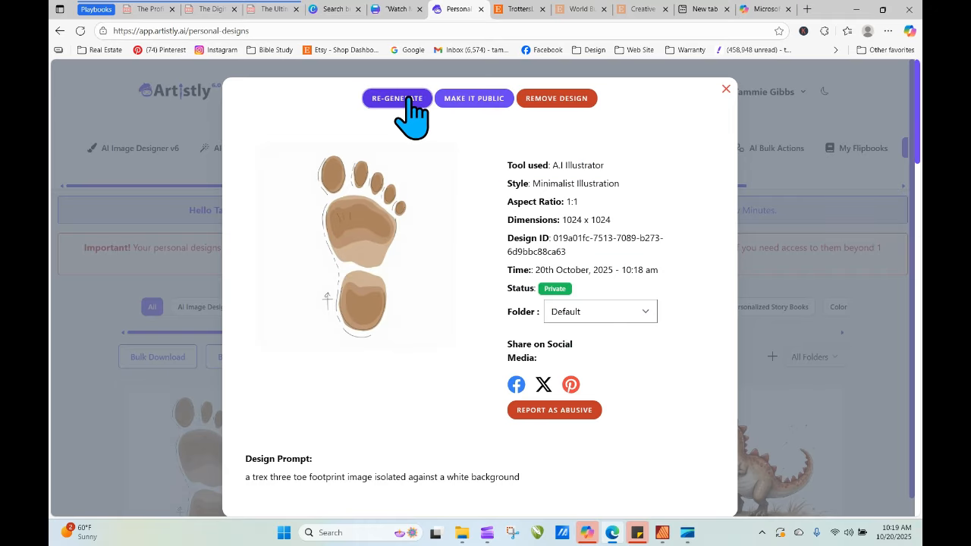
scroll(486, 311, down, 10)
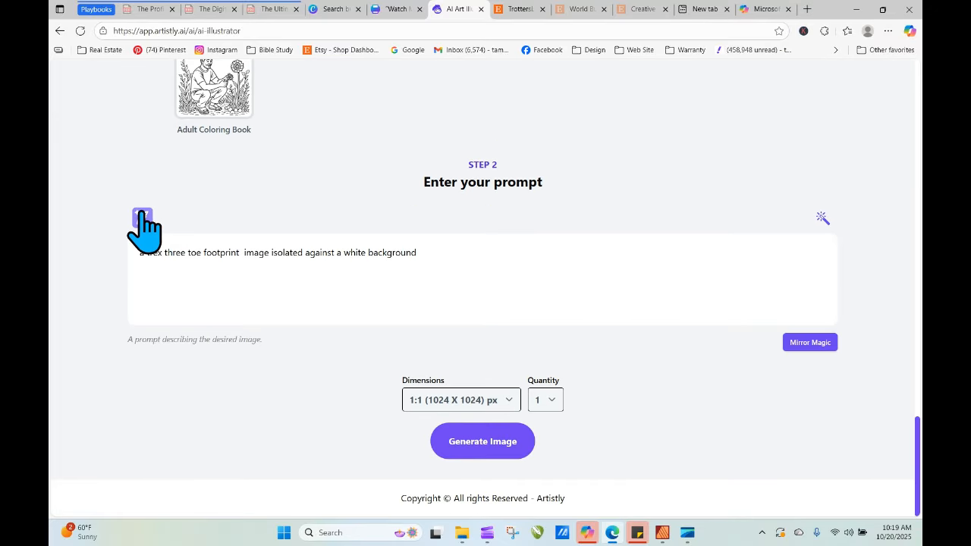
click(142, 219)
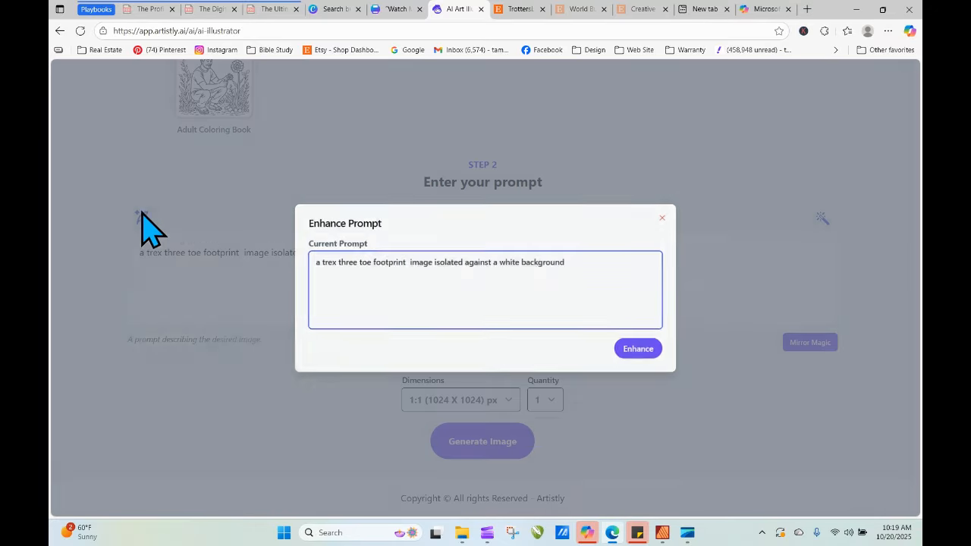
click(638, 350)
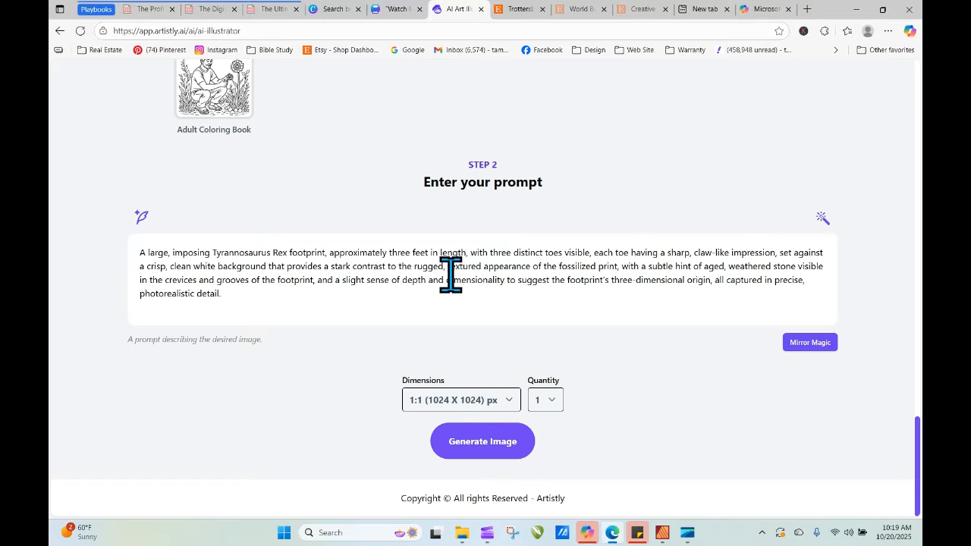
click(487, 448)
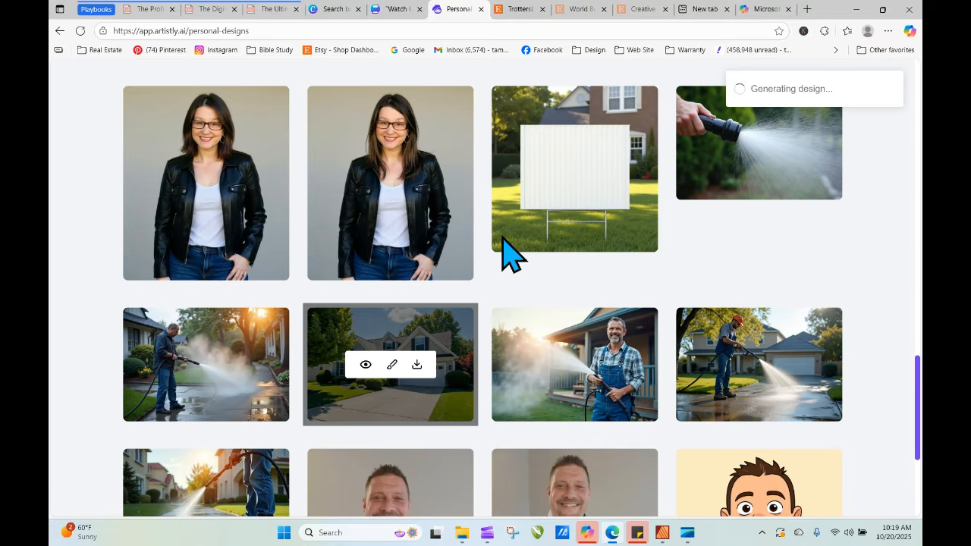
drag(917, 357, 912, 119)
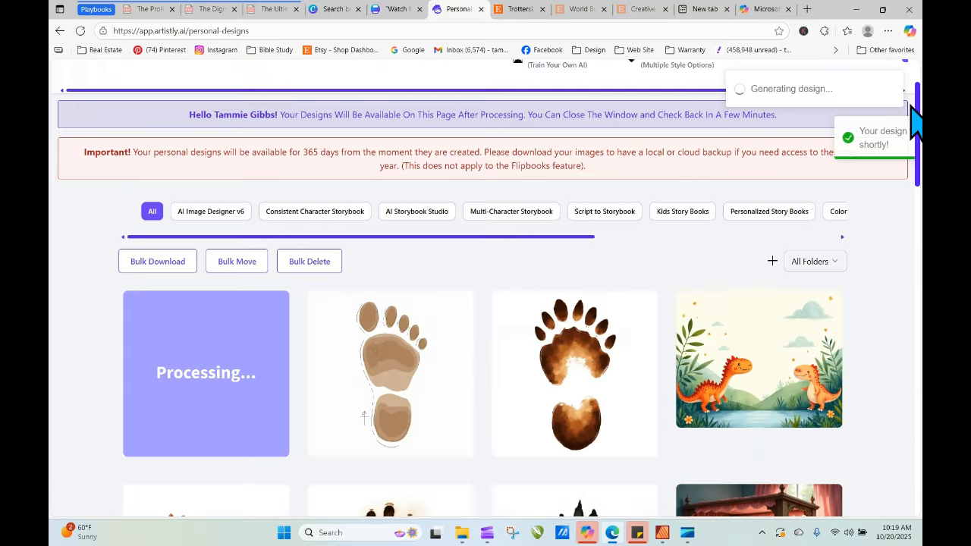
Reload the personal designs until the enhanced footprint is processed, and download the stone-style footprint image.
click(80, 31)
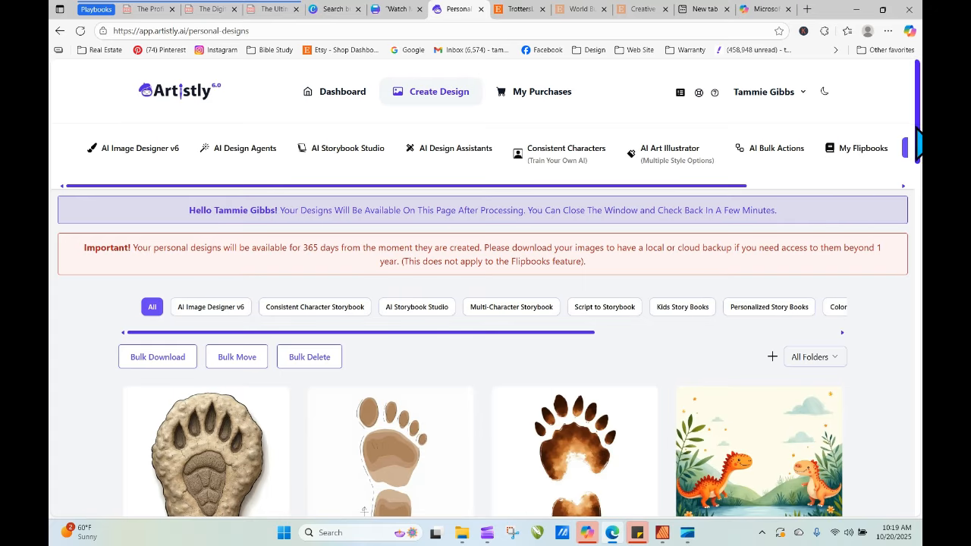
scroll(917, 136, down, 1)
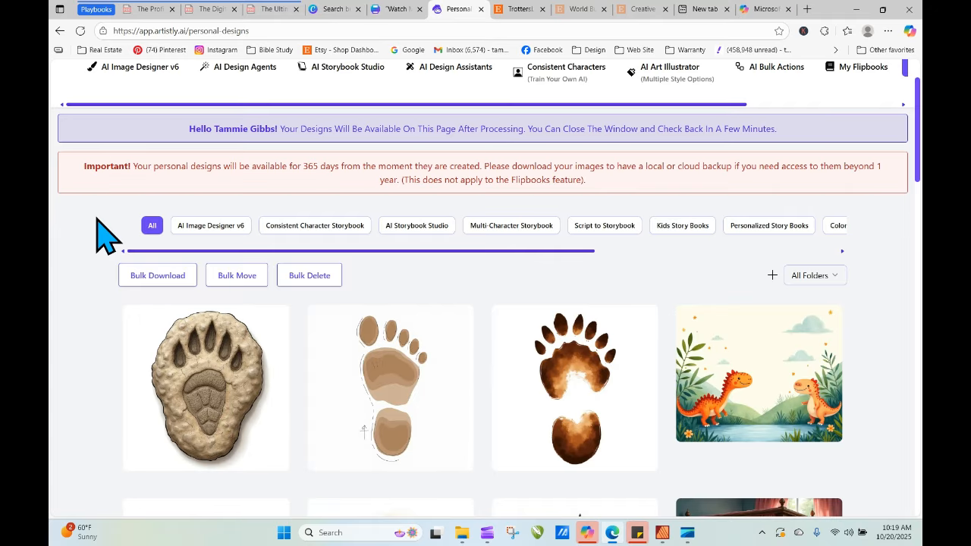
mouse_move(177, 386)
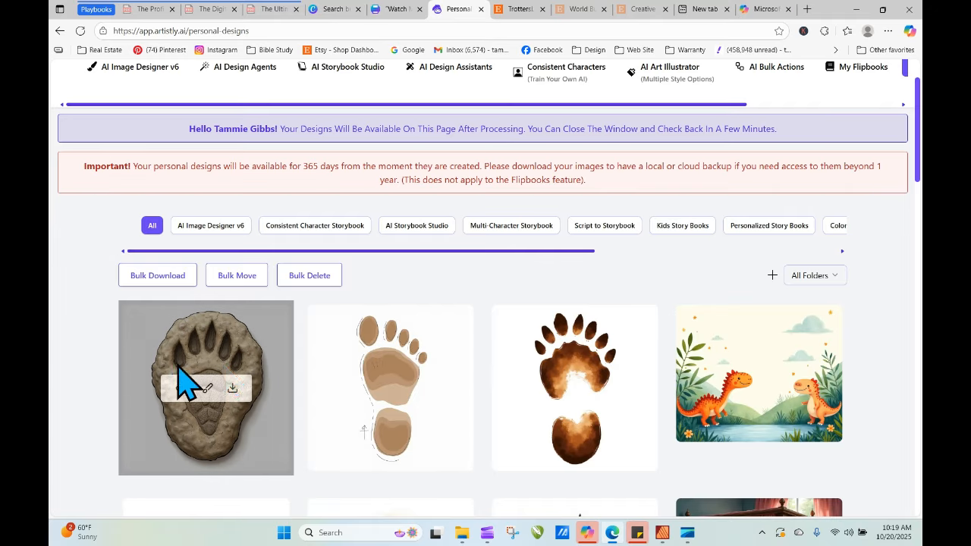
click(232, 388)
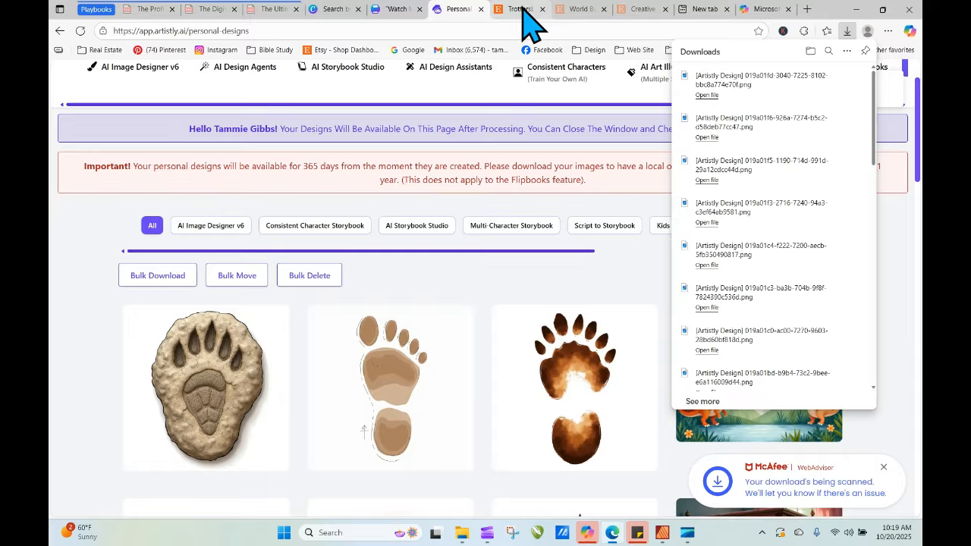
Switch to the punch card design in Canva and upload the downloaded stone footprint image.
click(324, 11)
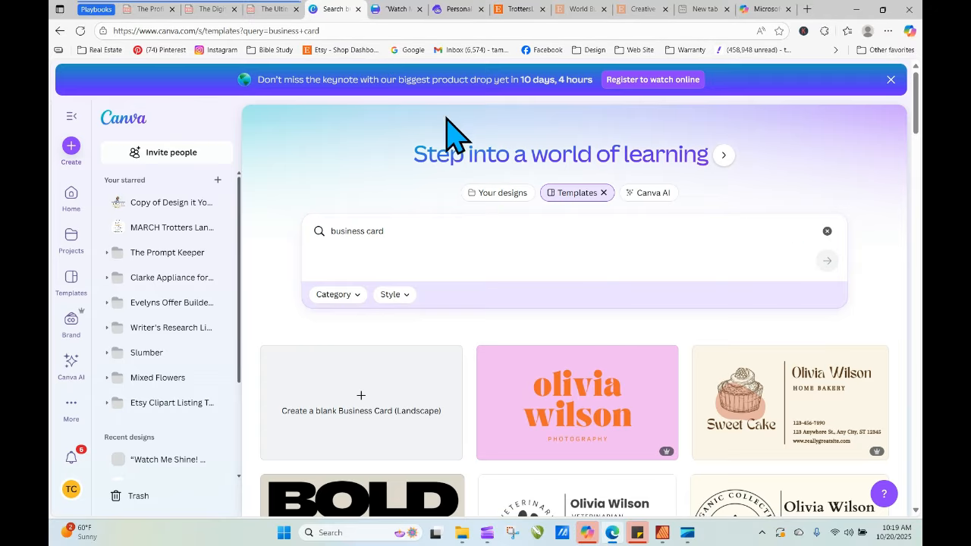
click(396, 10)
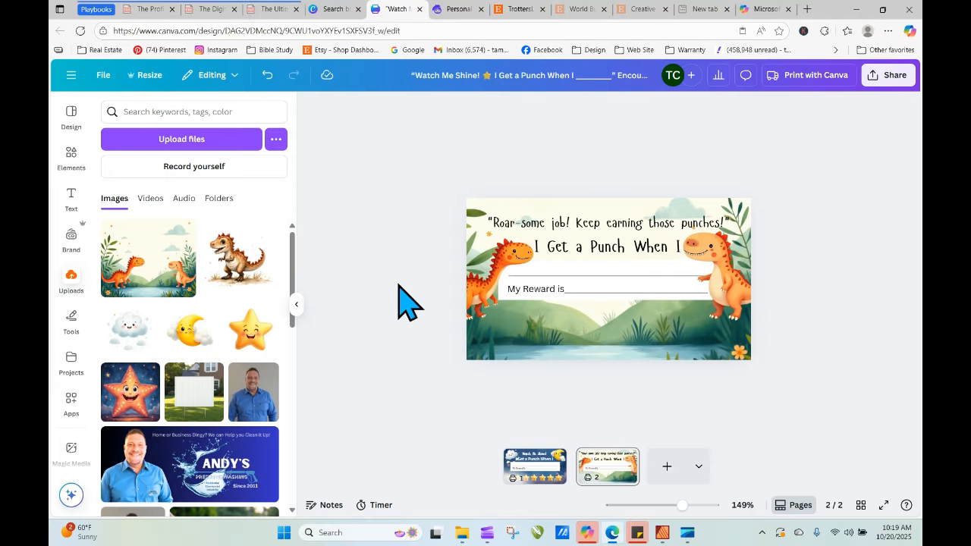
click(196, 143)
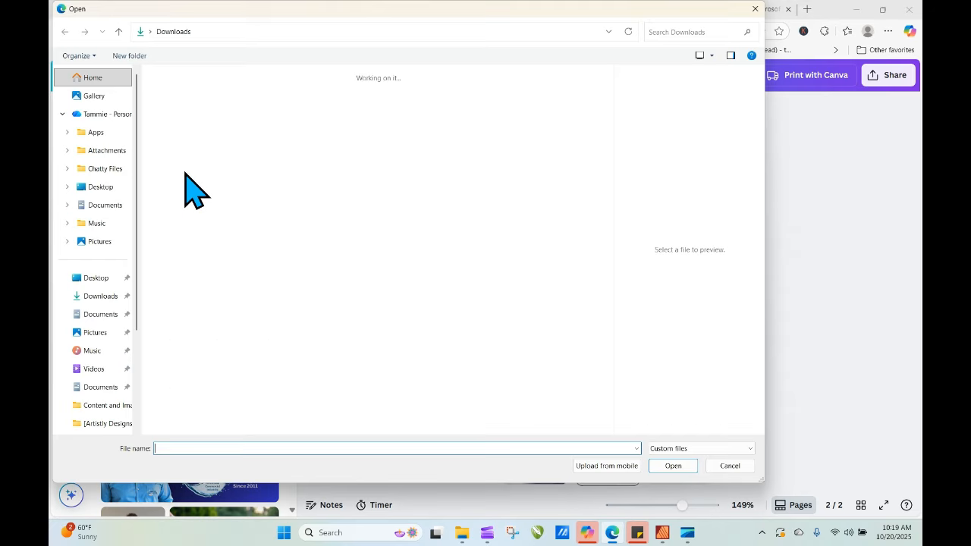
click(195, 182)
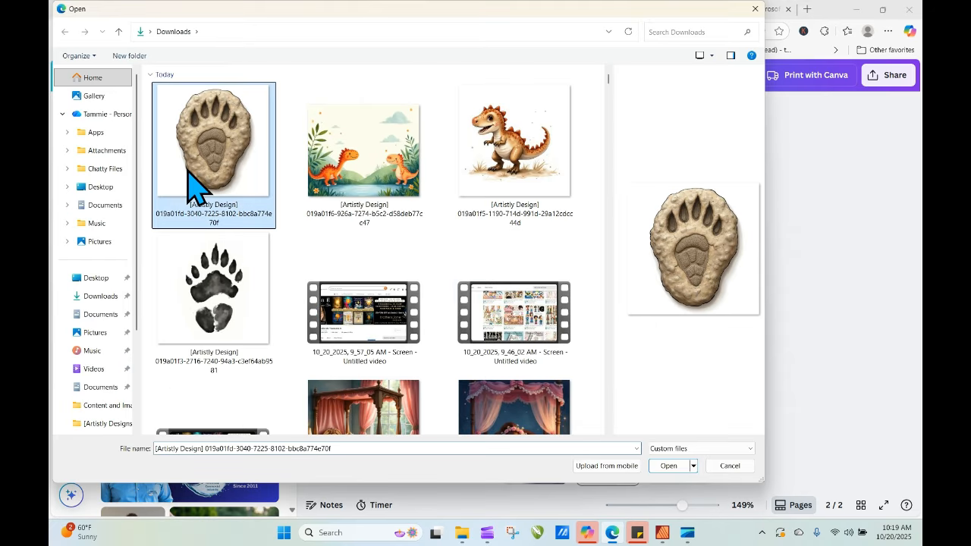
click(670, 468)
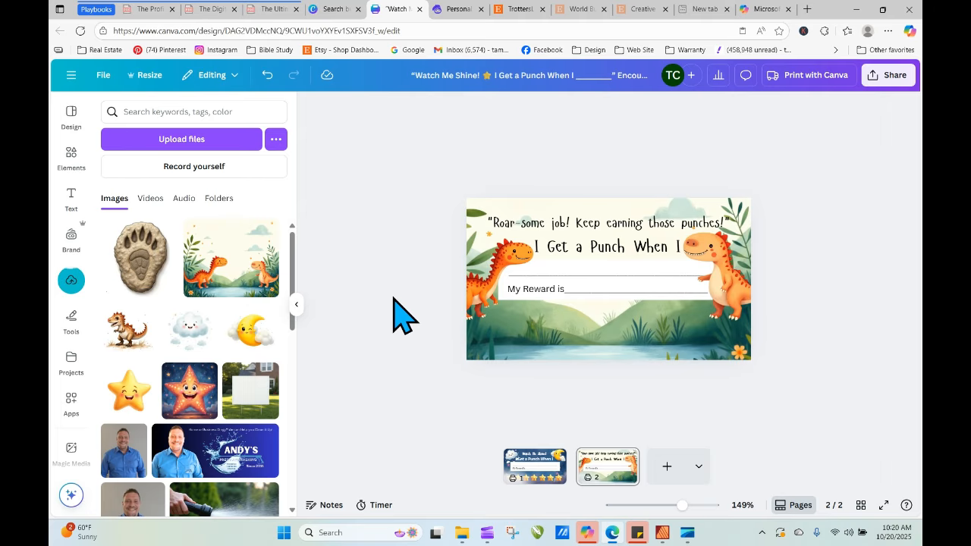
Place the stone footprint on the second punch card and remove its background.
click(156, 261)
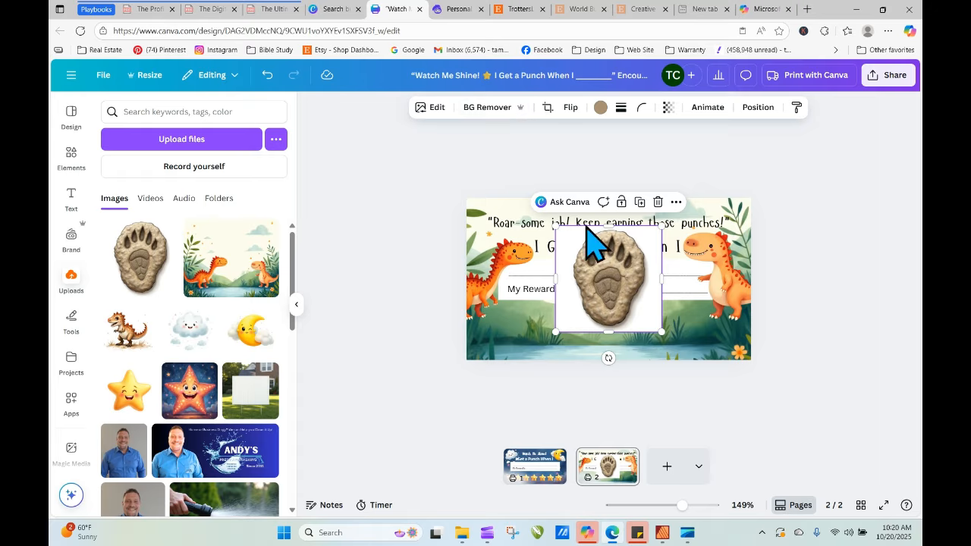
click(472, 107)
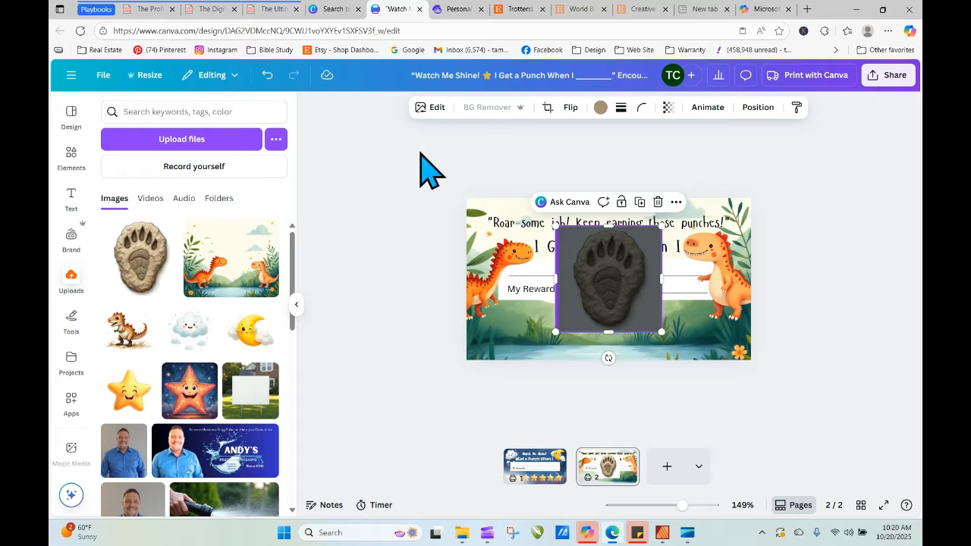
click(365, 237)
click(603, 307)
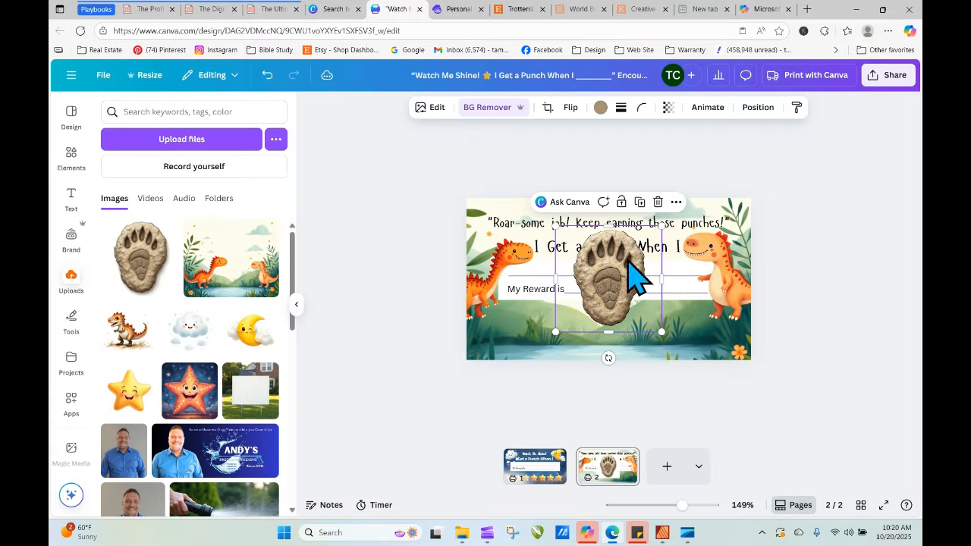
Shrink the footprint, place it in the card's lower-left corner, and put a duplicate directly beside it.
drag(662, 226, 605, 283)
drag(580, 322, 537, 333)
click(529, 281)
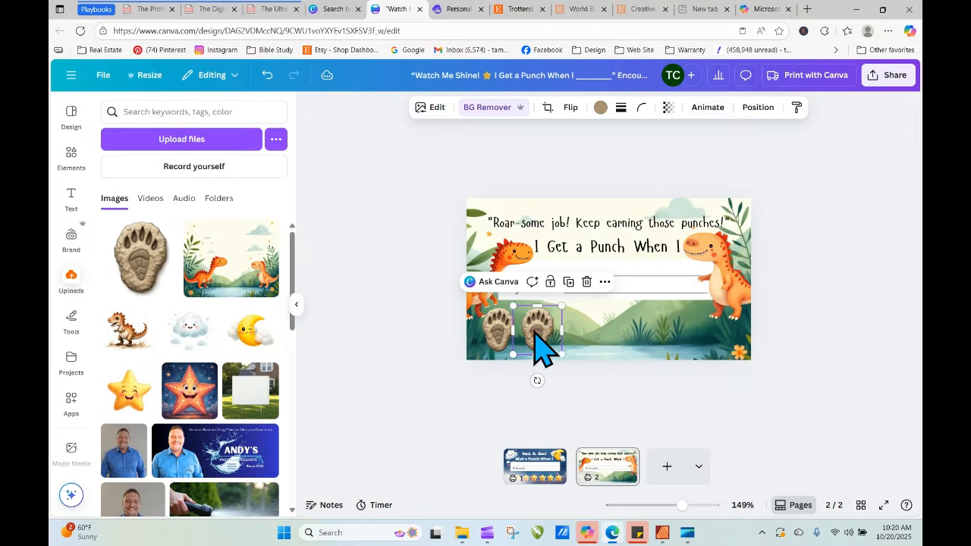
Duplicate the footprint along the card's bottom edge to complete an evenly spaced row of seven prints.
click(568, 284)
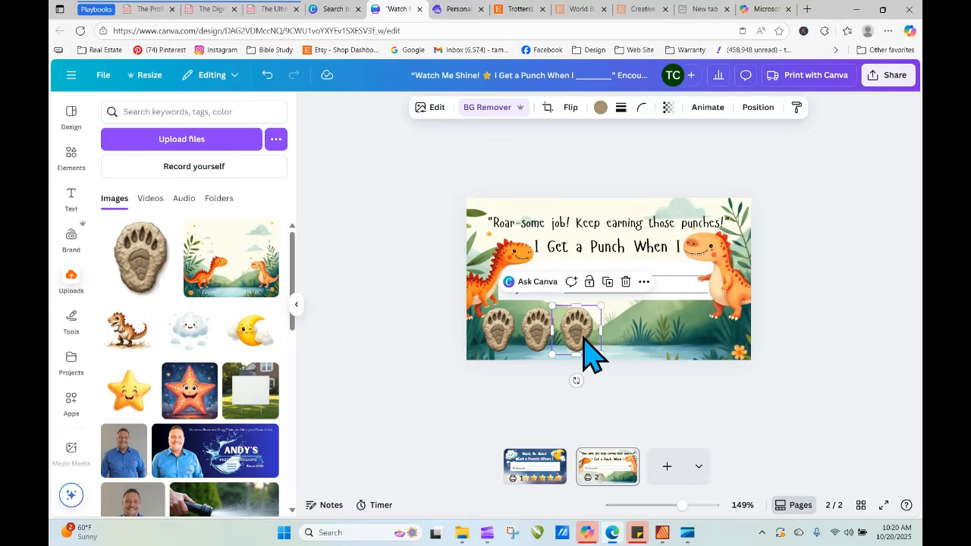
click(609, 282)
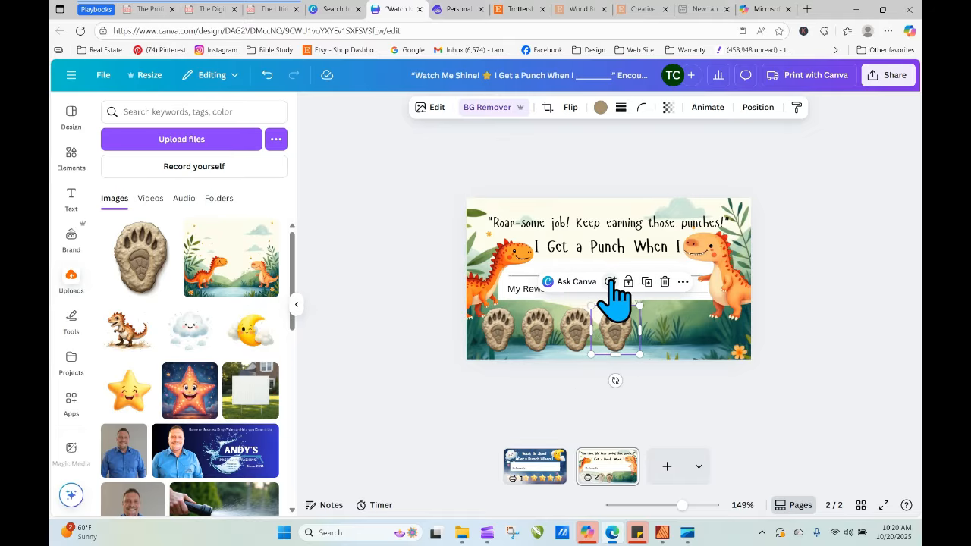
click(611, 281)
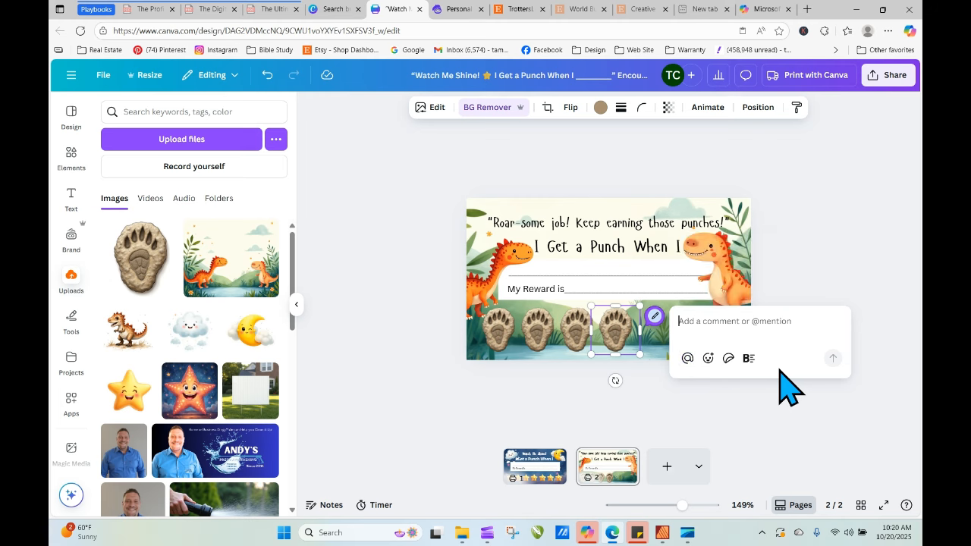
click(794, 398)
click(616, 326)
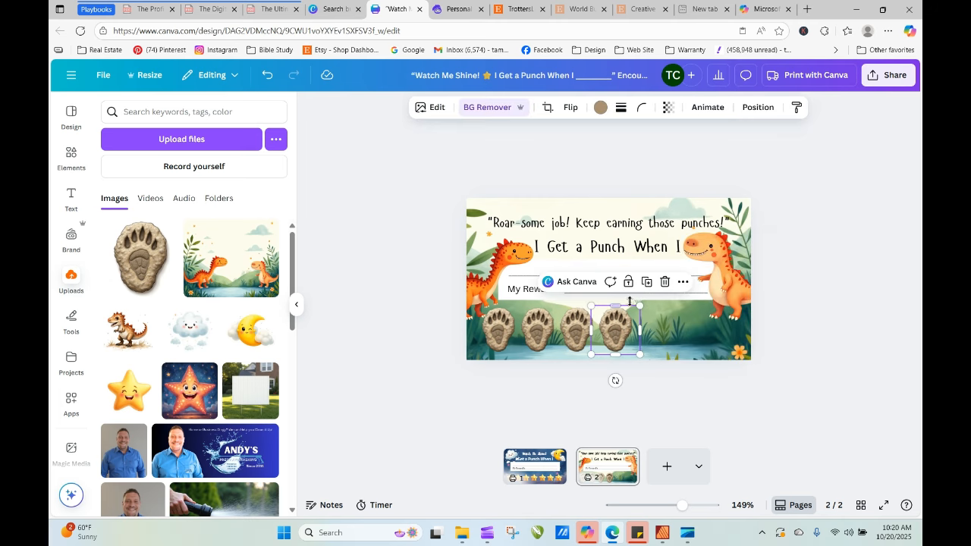
click(646, 281)
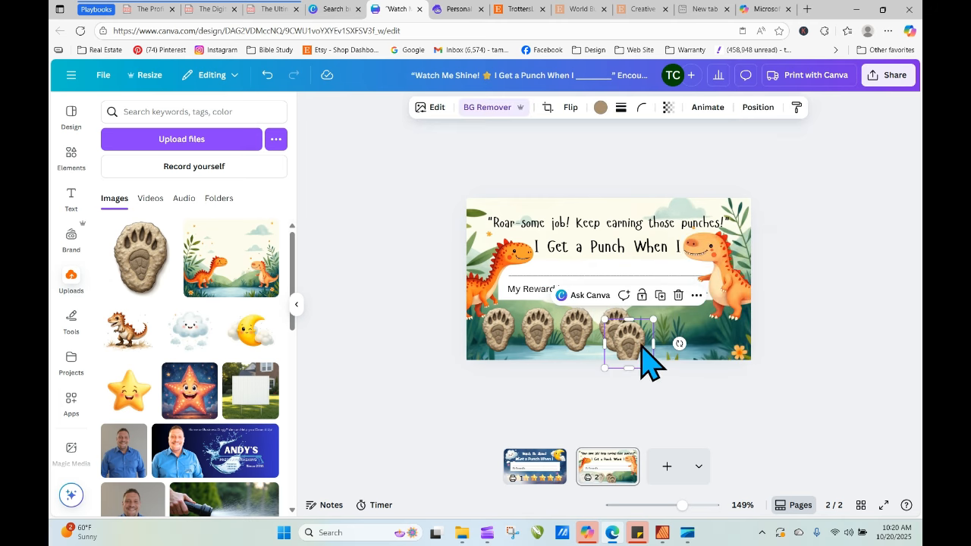
drag(642, 344, 664, 333)
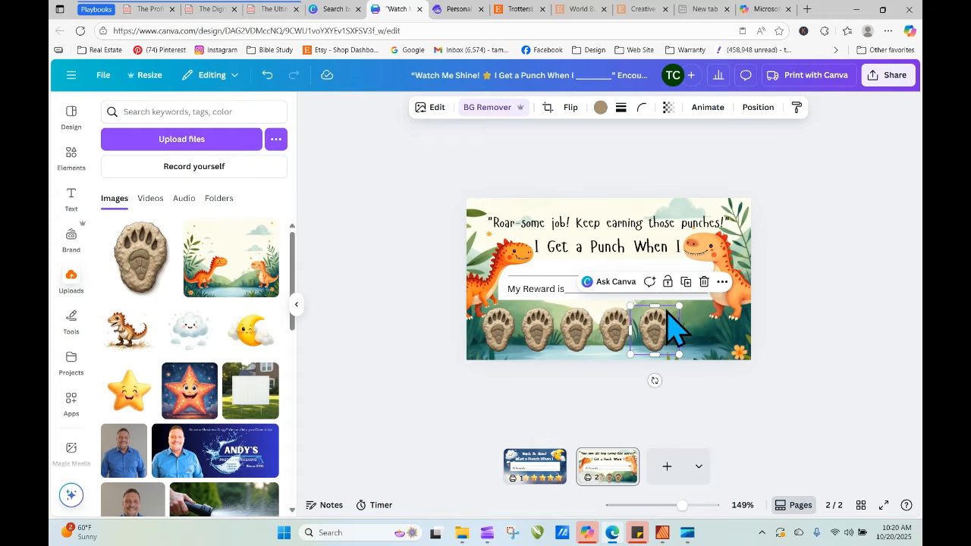
click(686, 282)
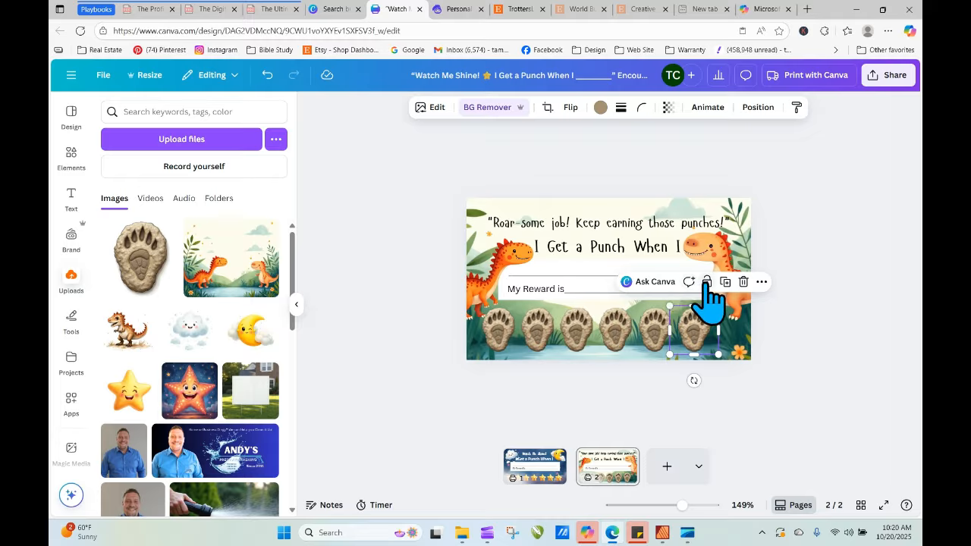
click(724, 283)
click(820, 401)
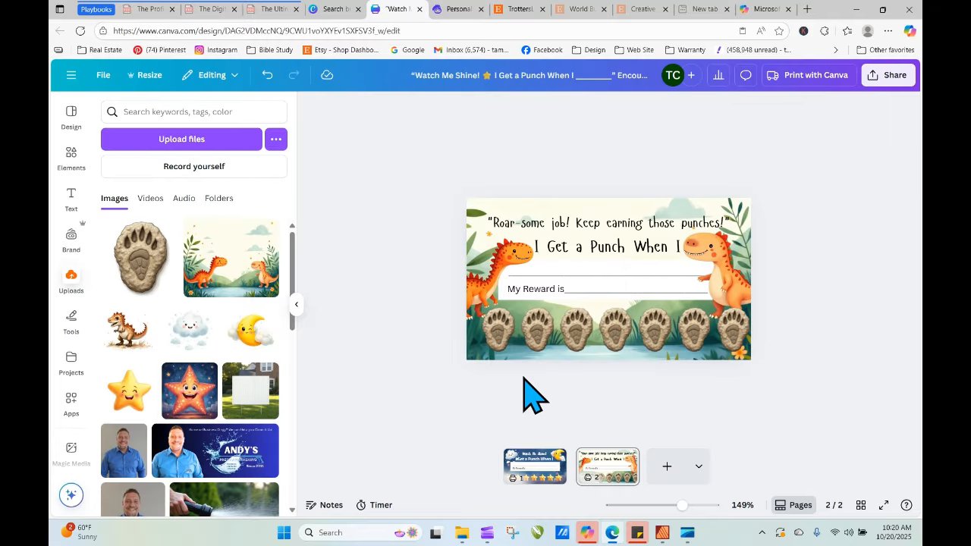
Group the seven footprints and centre the group horizontally on the card.
drag(557, 349, 736, 349)
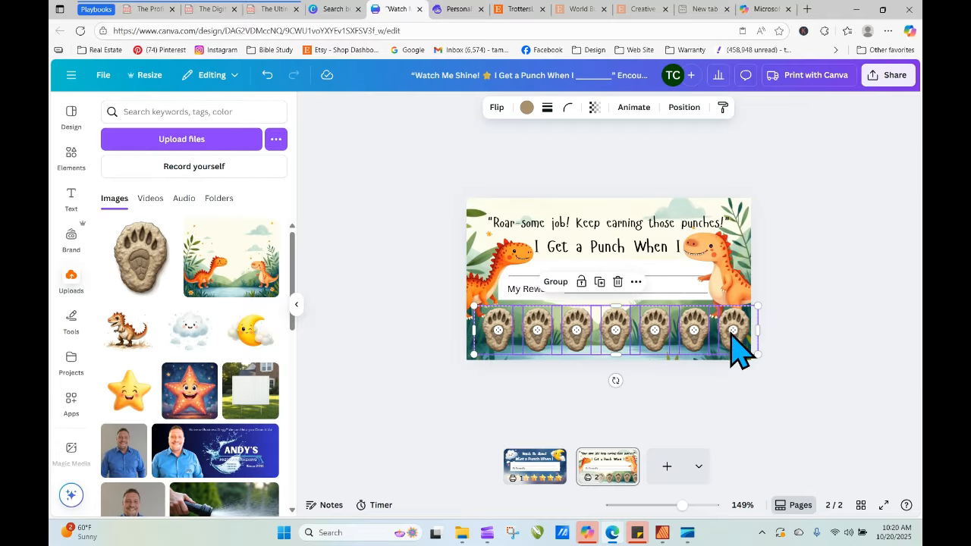
click(579, 283)
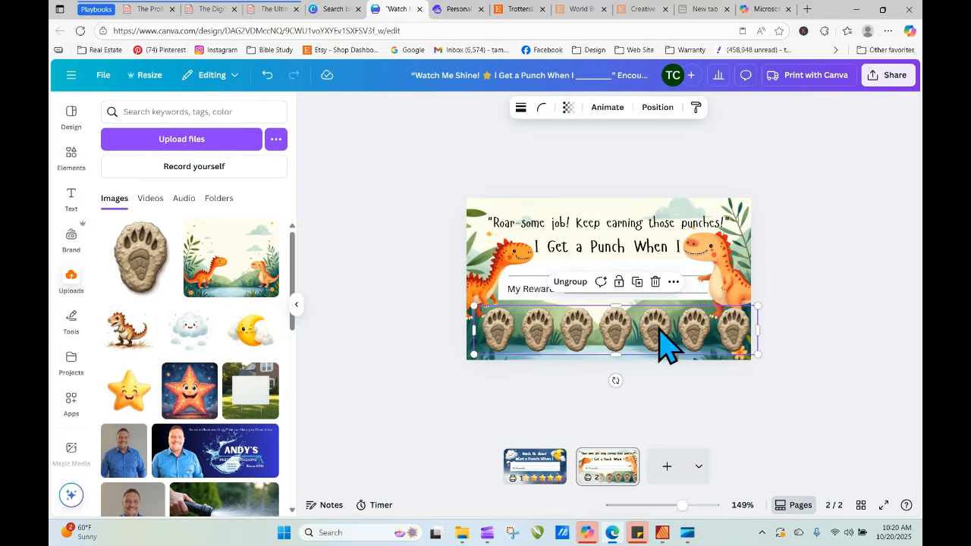
drag(661, 341, 685, 333)
click(693, 334)
click(792, 413)
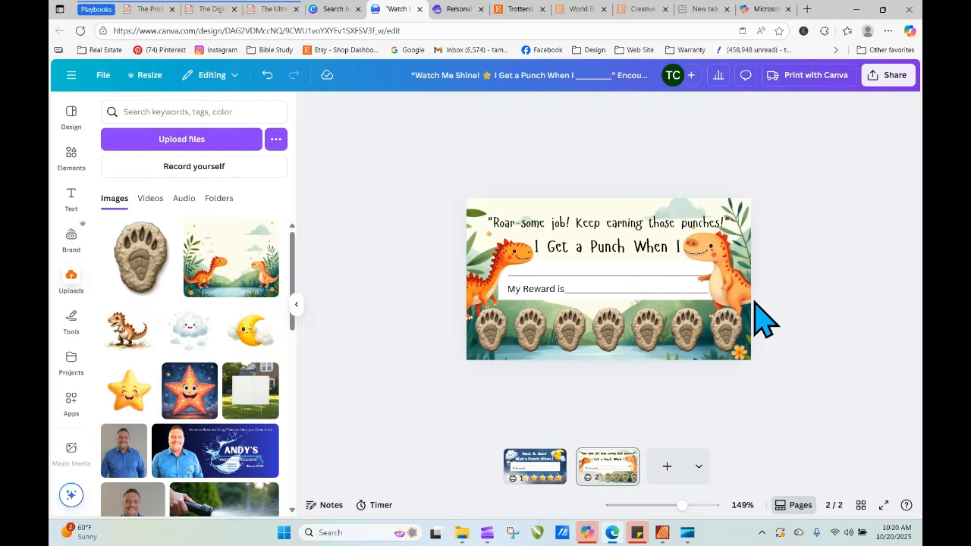
Scale the footprint group down slightly and recentre it along the bottom of the card.
click(731, 327)
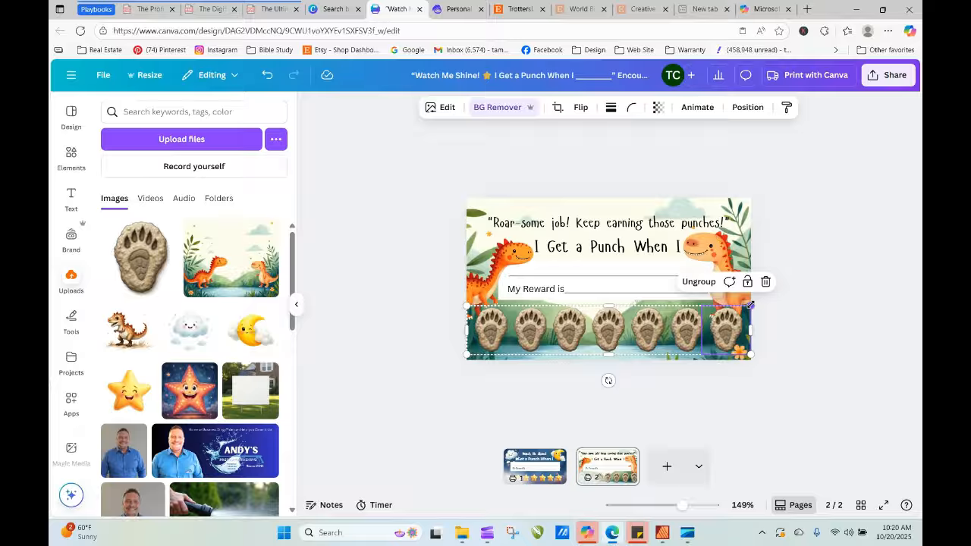
drag(750, 305, 730, 311)
click(801, 372)
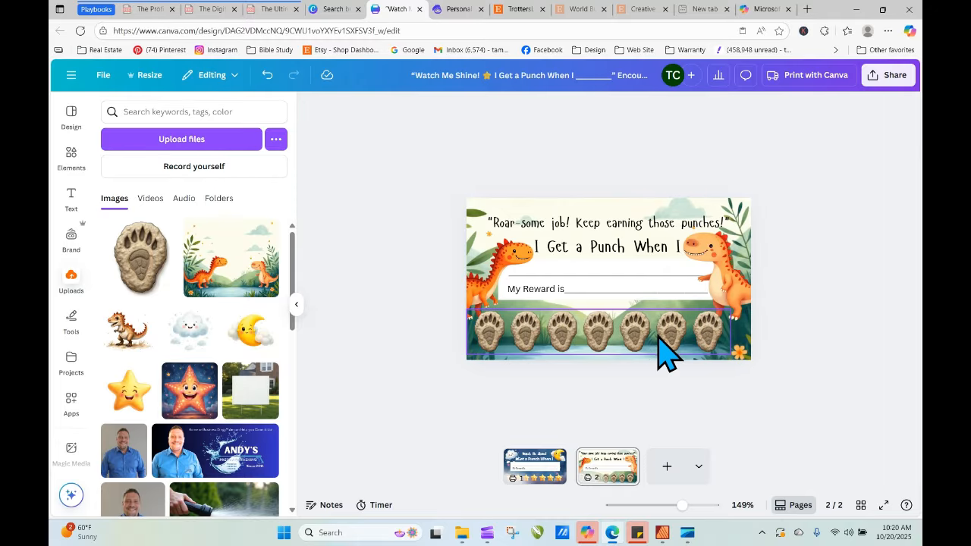
drag(658, 338, 665, 334)
click(787, 400)
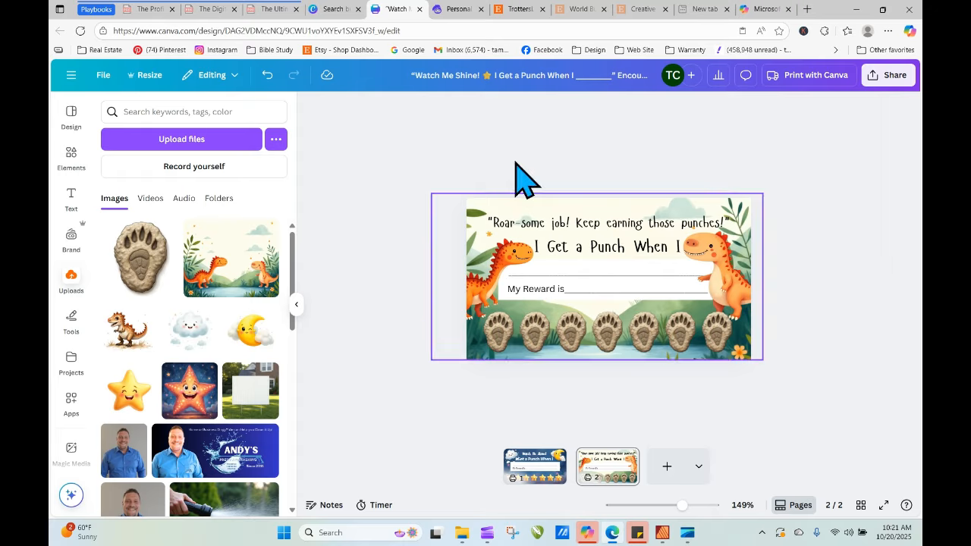
Extend the dinosaur landscape background above the card's top edge, reduce the overhang, and shift the image down to refit the card.
click(632, 220)
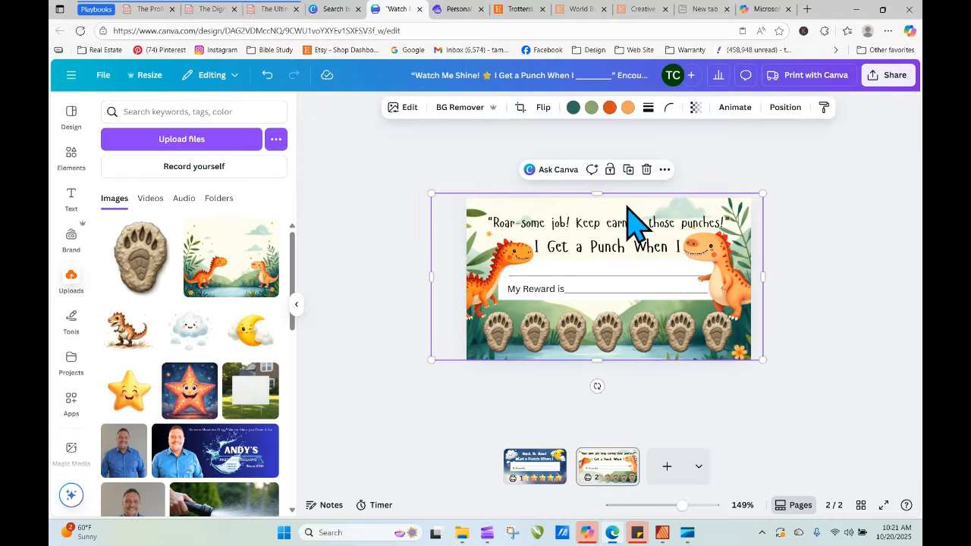
drag(598, 195, 596, 105)
click(786, 236)
click(720, 200)
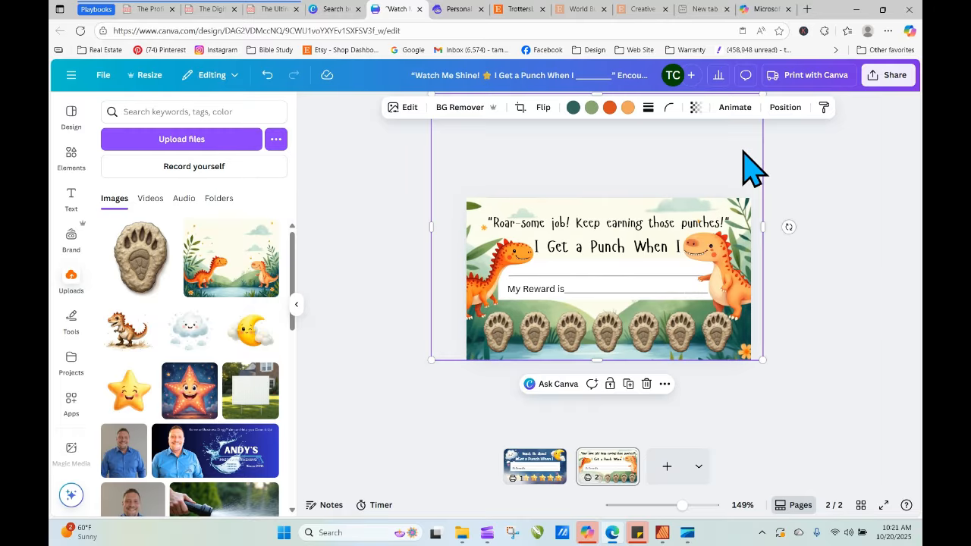
click(703, 172)
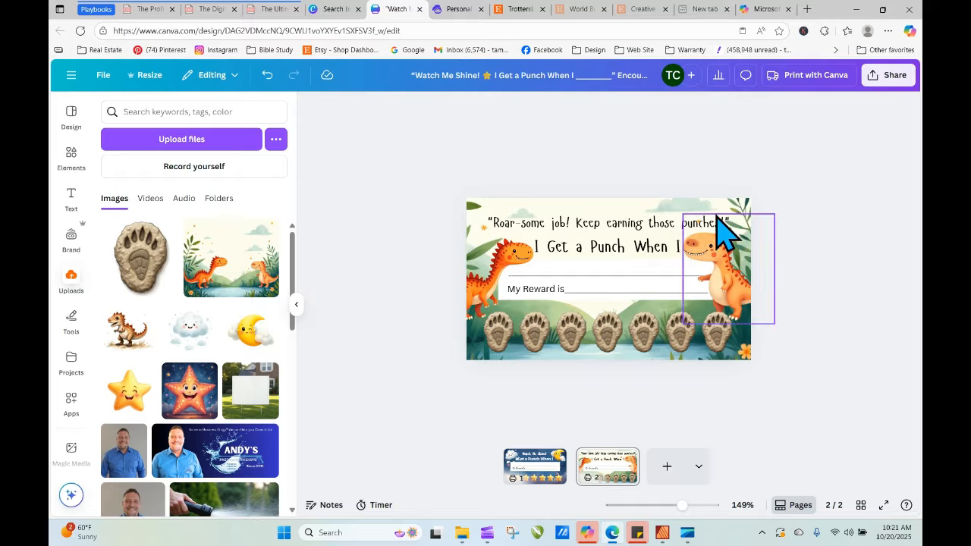
click(675, 214)
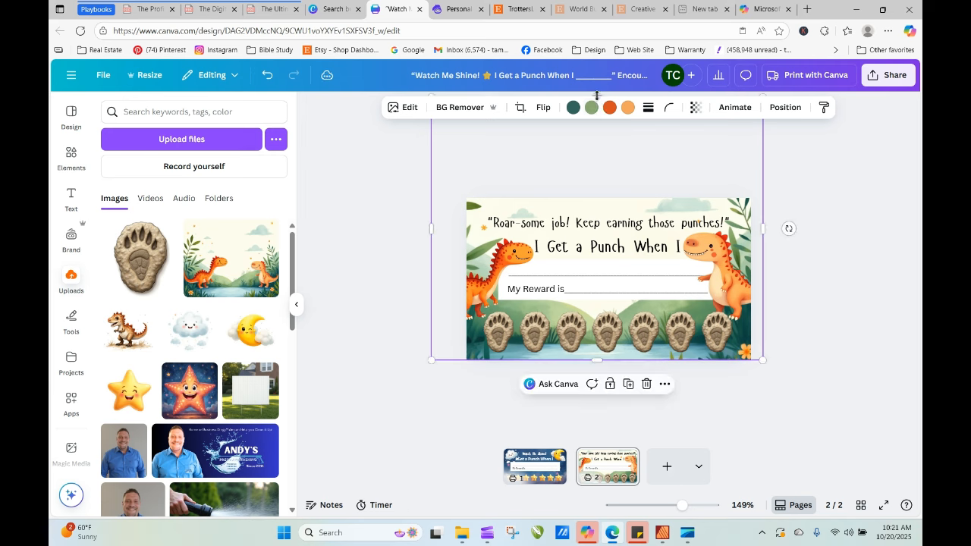
drag(597, 94, 597, 149)
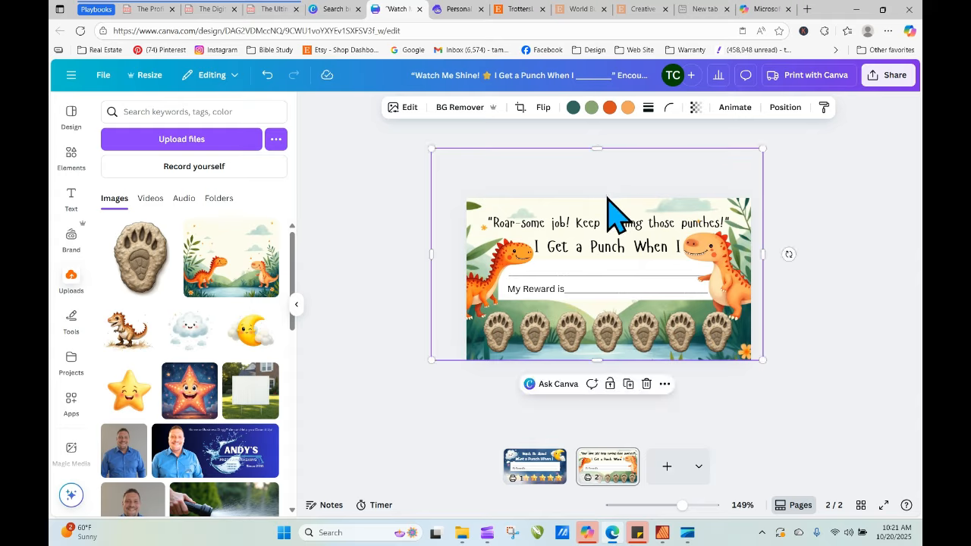
drag(612, 215, 615, 217)
click(806, 225)
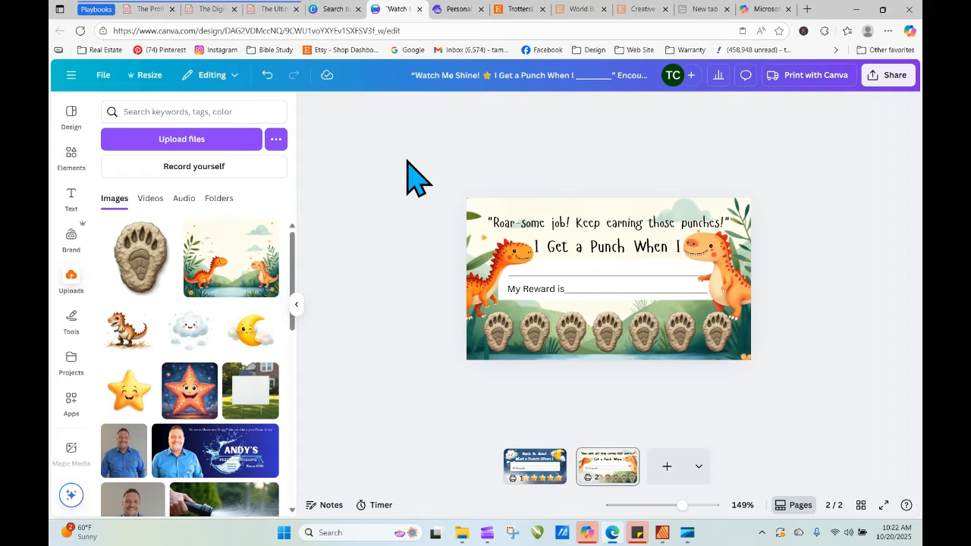
drag(407, 163, 789, 387)
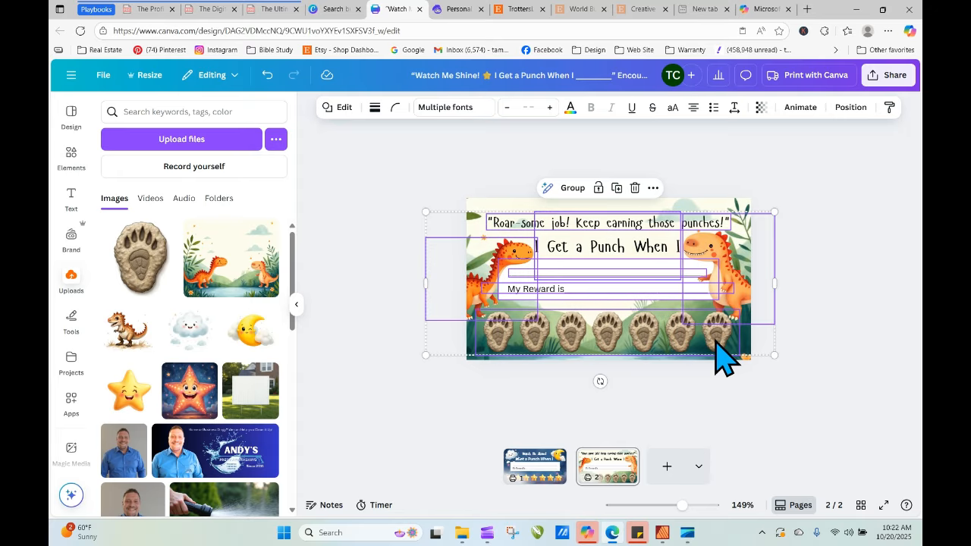
click(350, 156)
drag(367, 174, 802, 415)
click(785, 250)
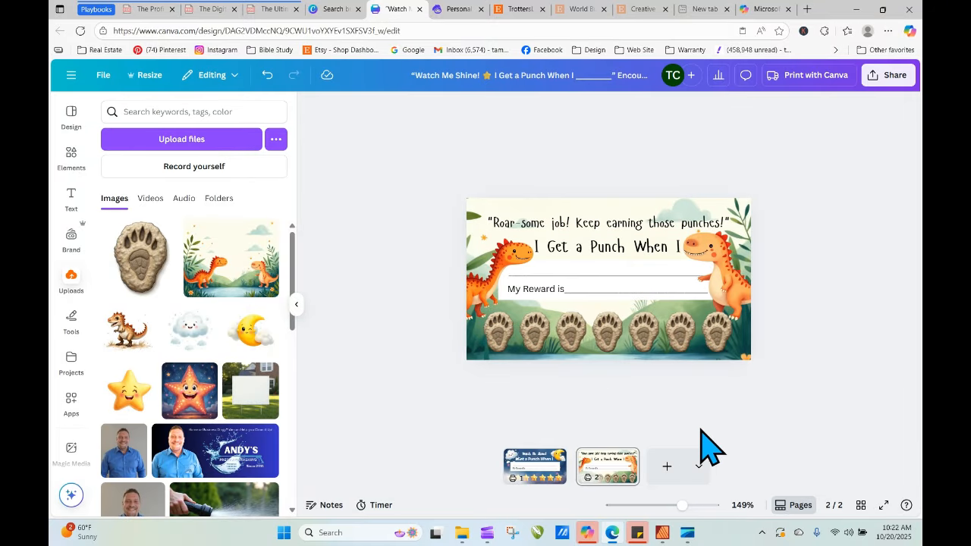
Duplicate the dinosaur punch card page and create a copy of the duplicate resized to 8.5 × 11 in.
right_click(625, 482)
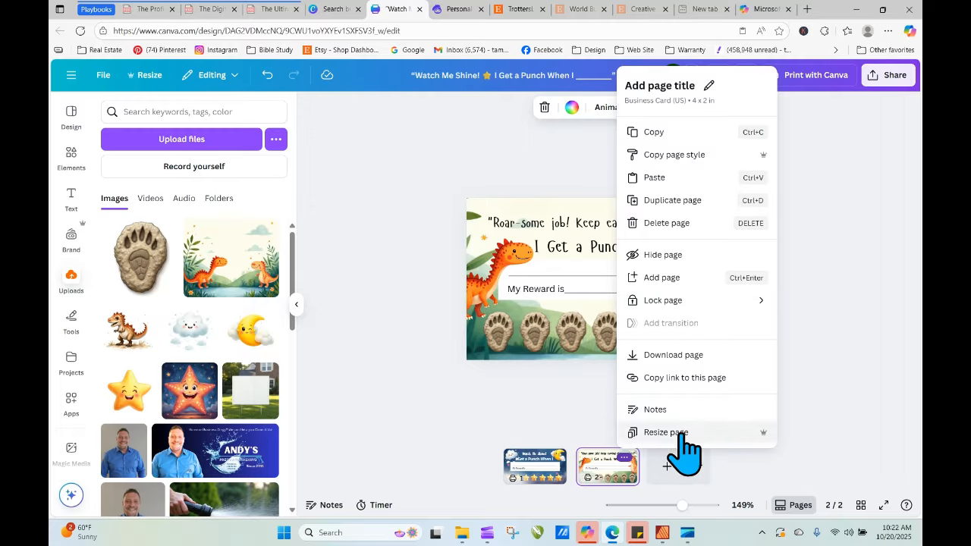
click(705, 202)
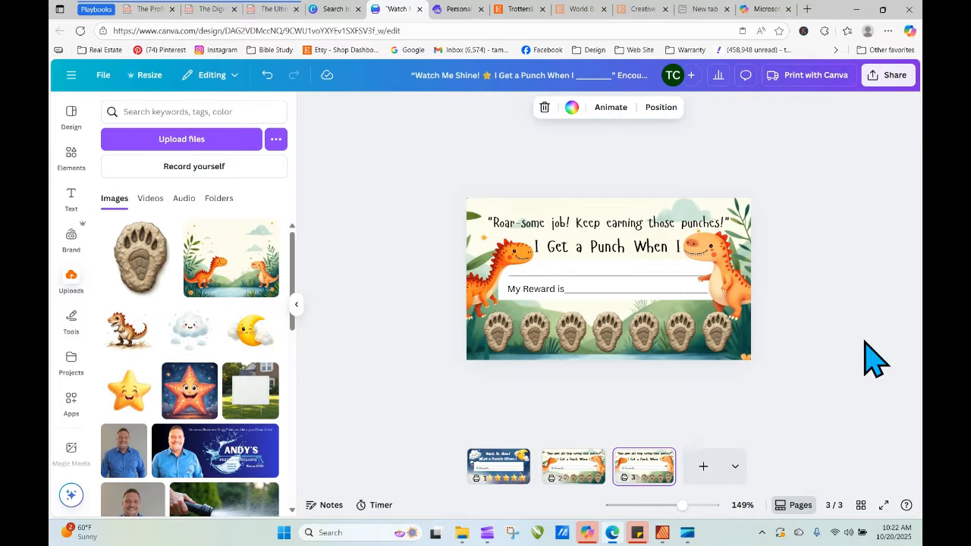
click(660, 459)
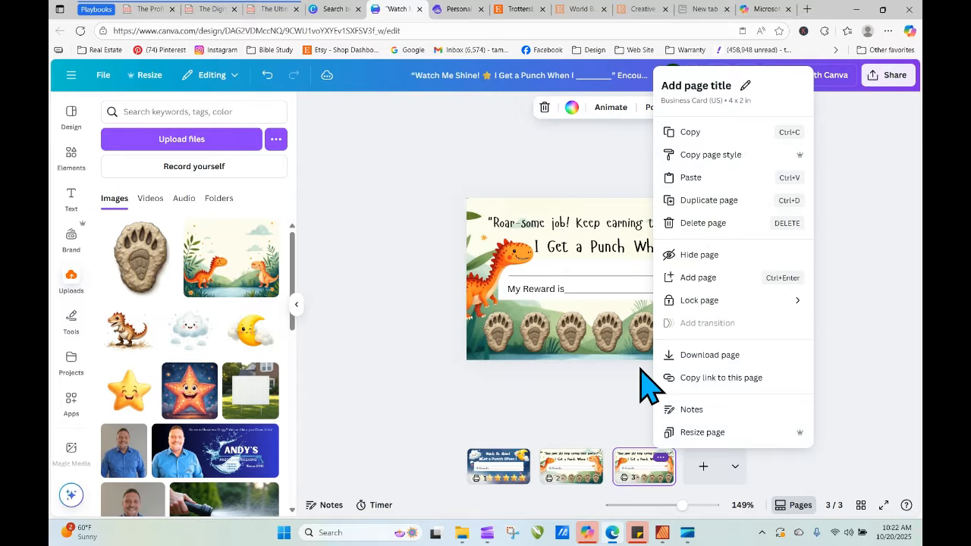
click(713, 432)
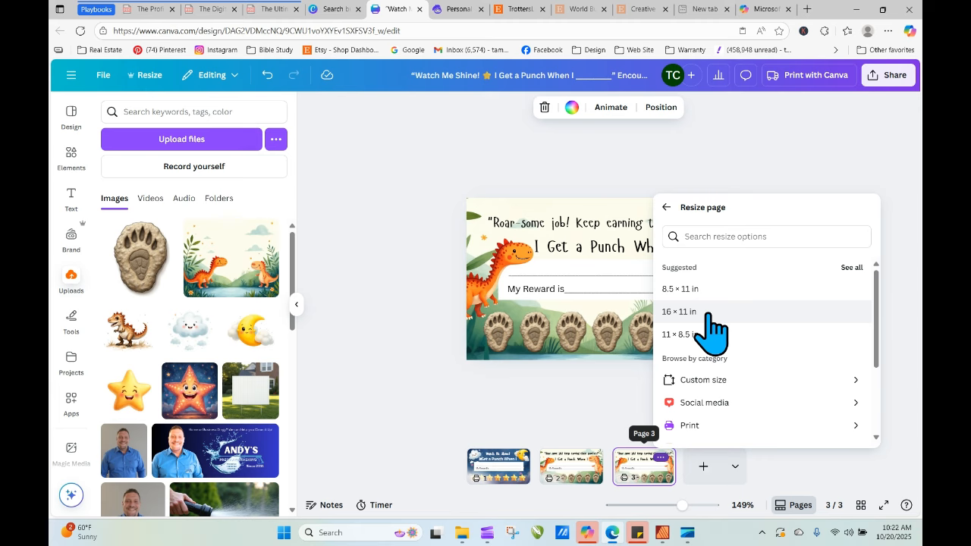
click(703, 289)
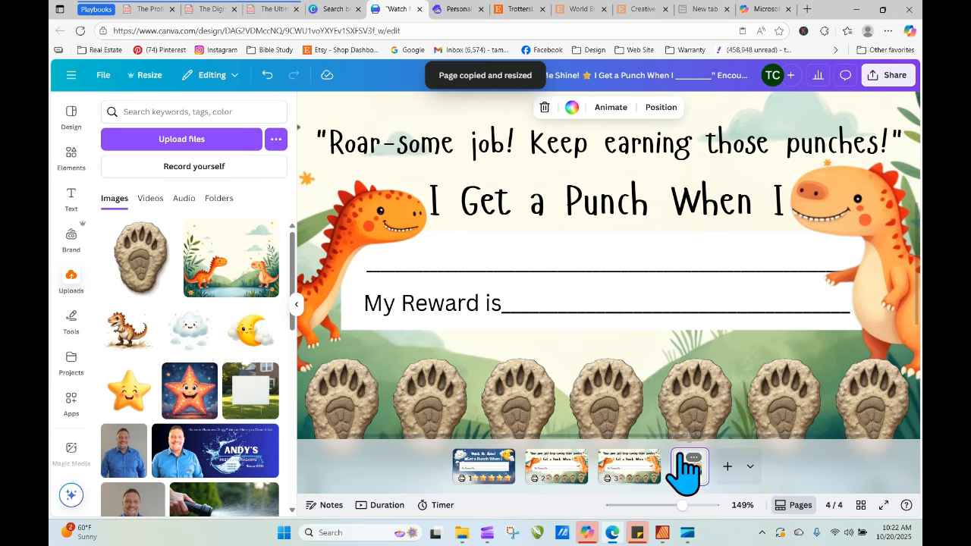
Stretch the landscape background on the 8.5 × 11 in page upward and downward until it covers the full page height.
mouse_move(681, 461)
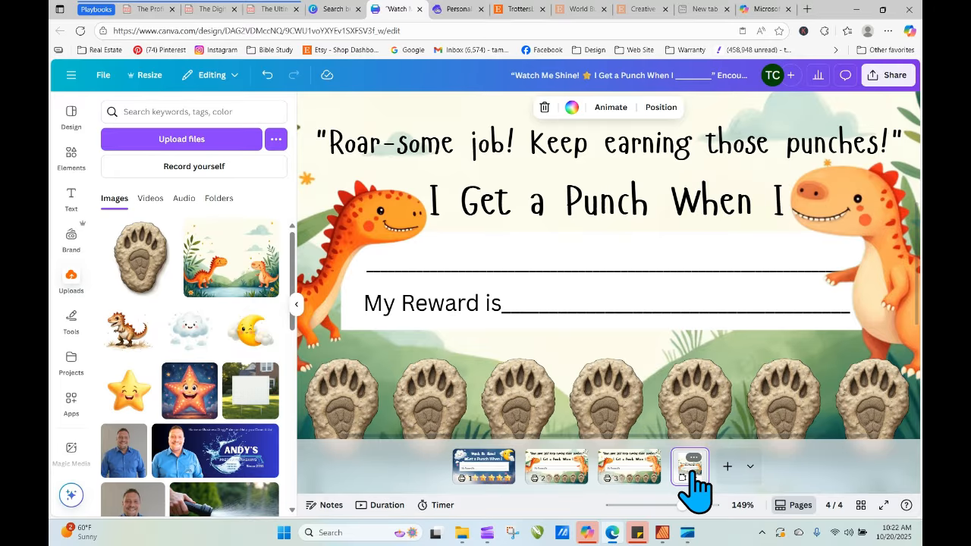
drag(682, 506, 655, 505)
click(668, 202)
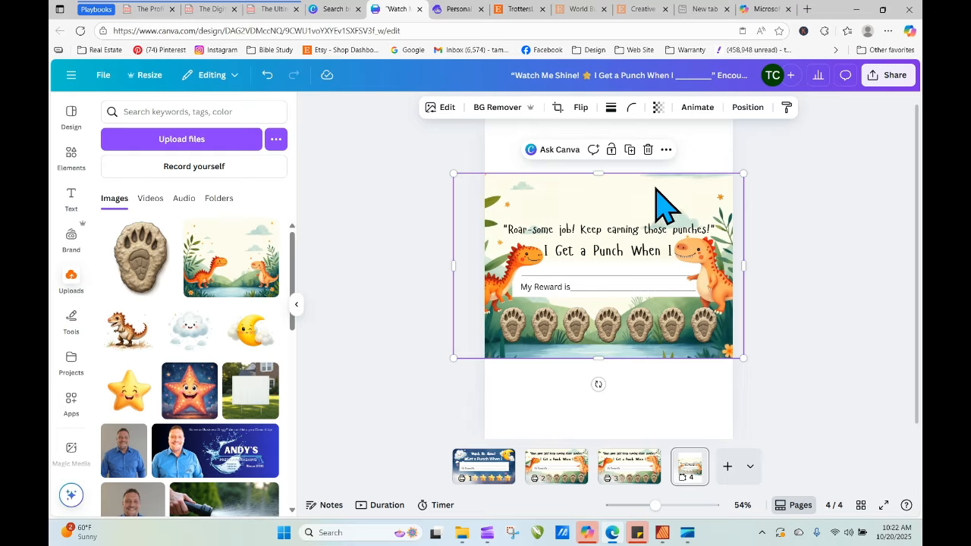
drag(597, 173, 598, 114)
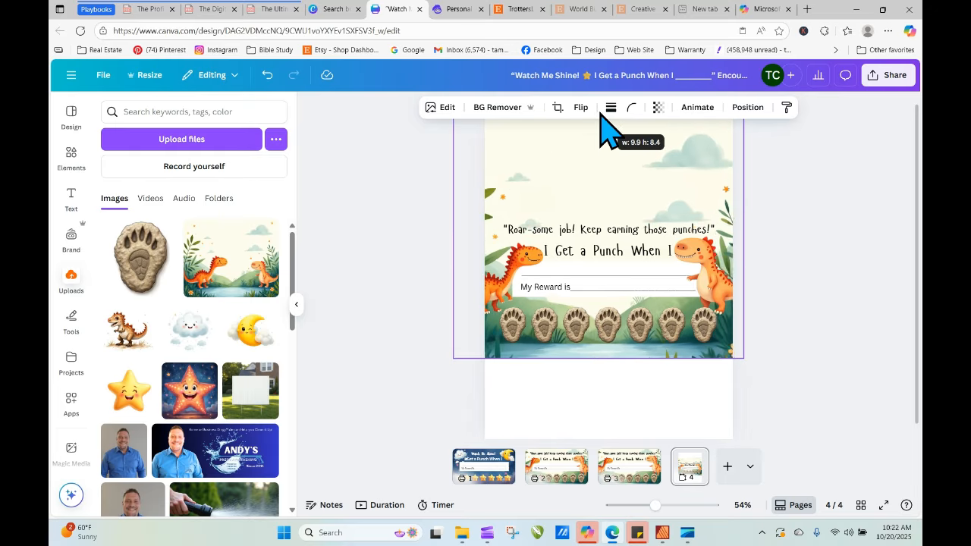
drag(598, 358, 616, 449)
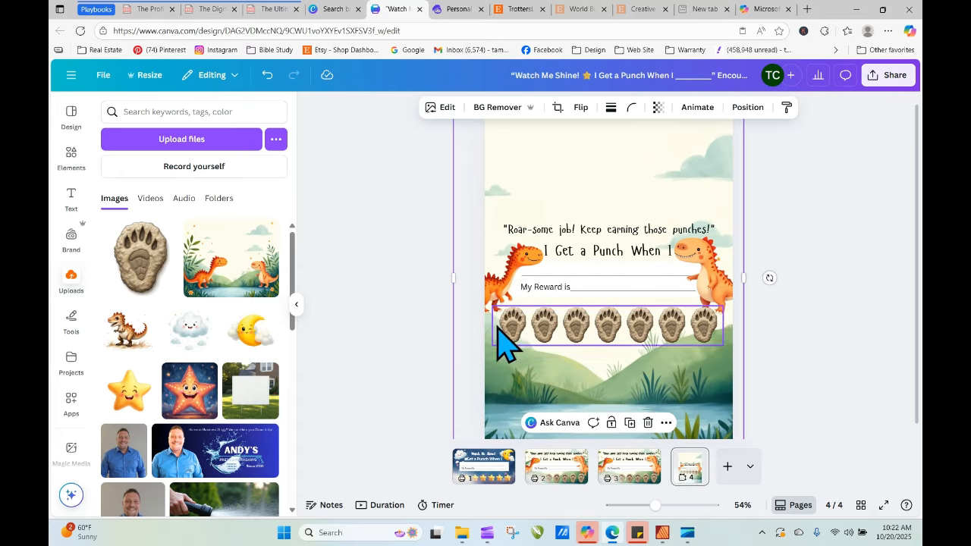
Remove the footprint group from the page and move the quote and "I Get a Punch When I" up to the page's top.
click(410, 347)
click(713, 342)
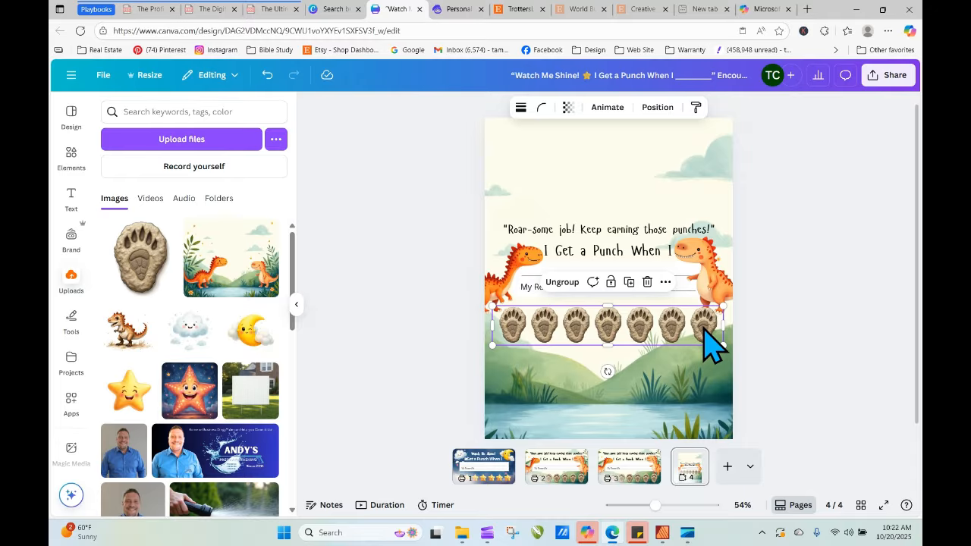
drag(713, 342, 317, 233)
click(497, 302)
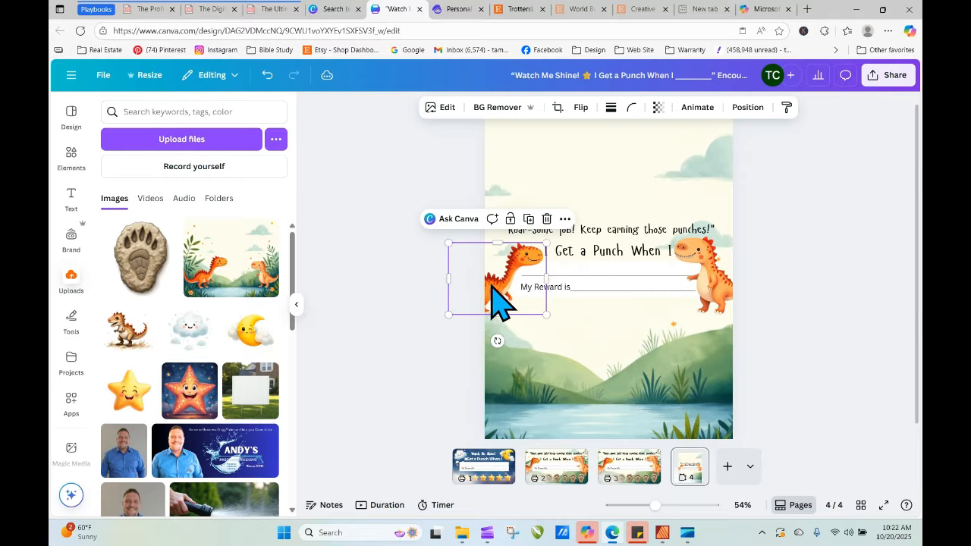
drag(607, 227, 607, 138)
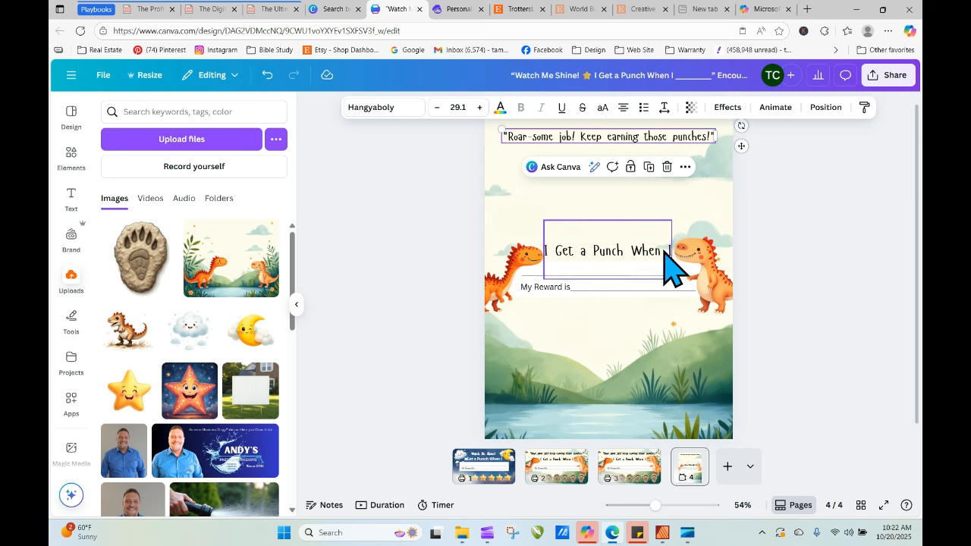
drag(667, 266, 637, 162)
click(776, 223)
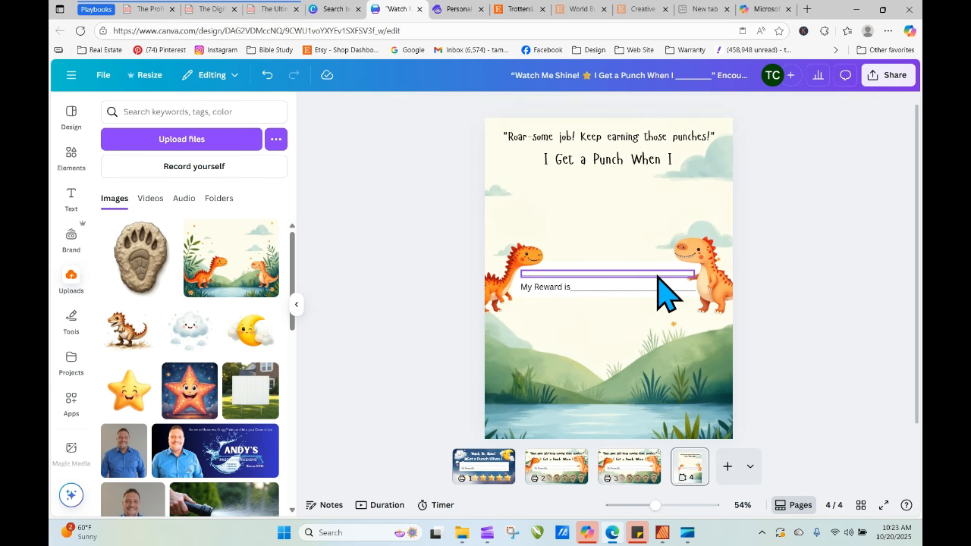
Extend the white writing box upward to 5.11 in tall and layer it behind the text but in front of the background.
click(654, 277)
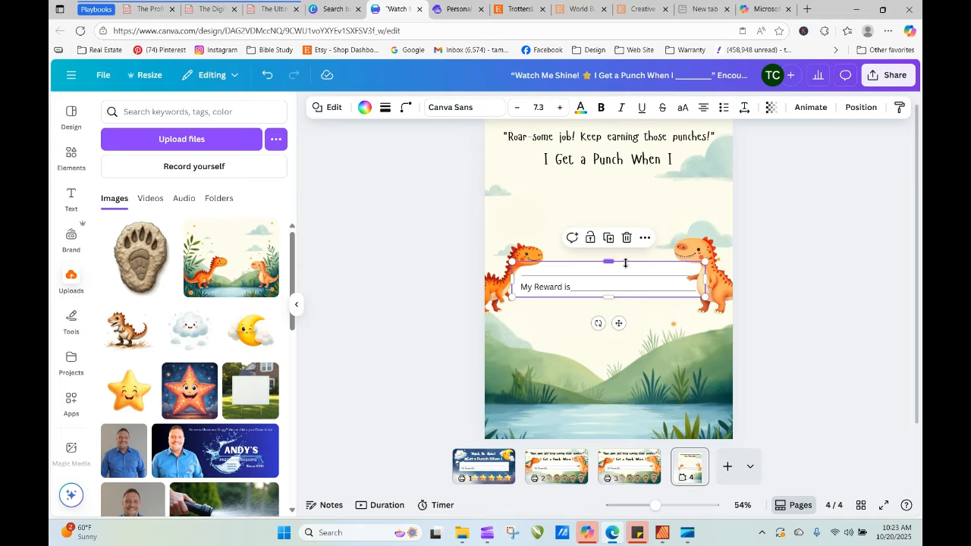
drag(611, 258, 611, 149)
click(862, 110)
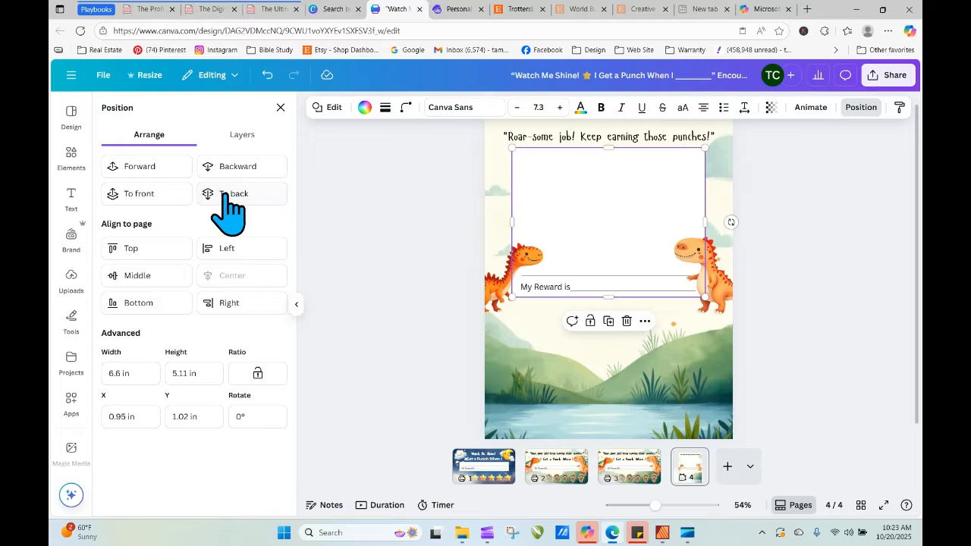
click(231, 168)
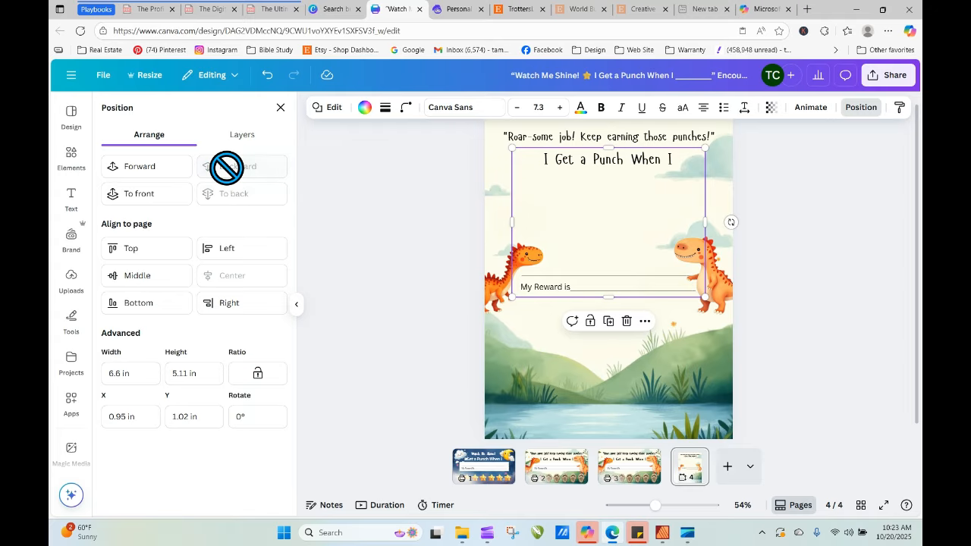
click(163, 169)
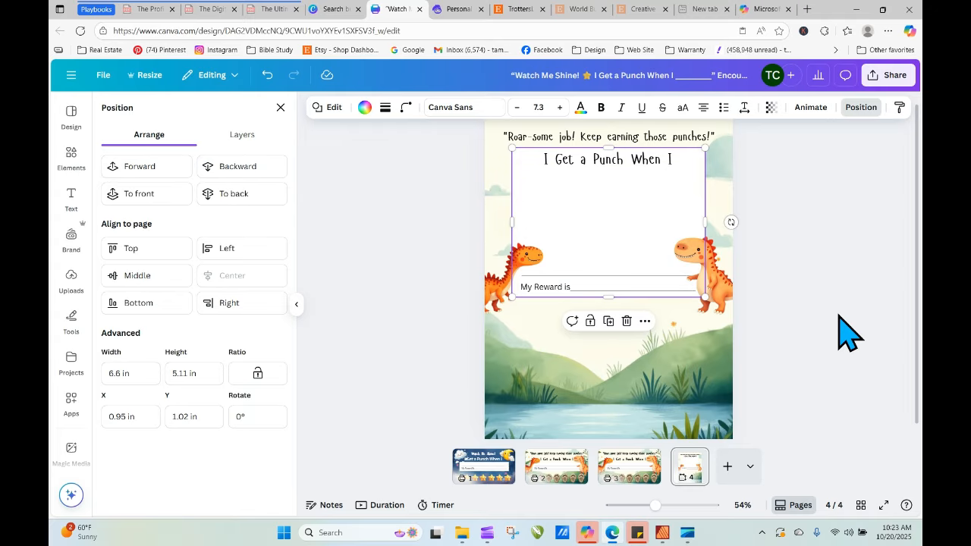
Move the blank writing line and the "My Reward is" line up beneath "I Get a Punch When I", centring the reward line.
click(639, 293)
drag(639, 292, 629, 182)
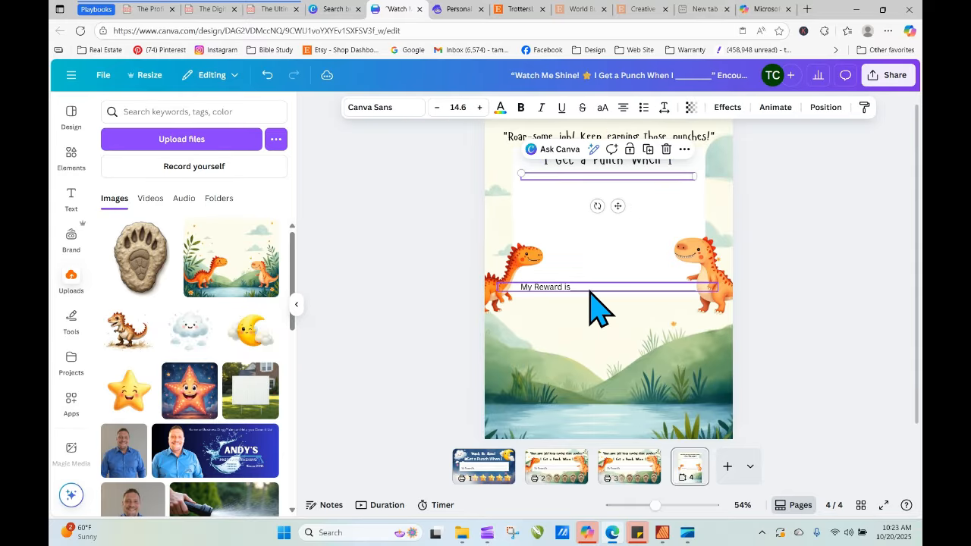
drag(590, 289, 598, 191)
click(758, 251)
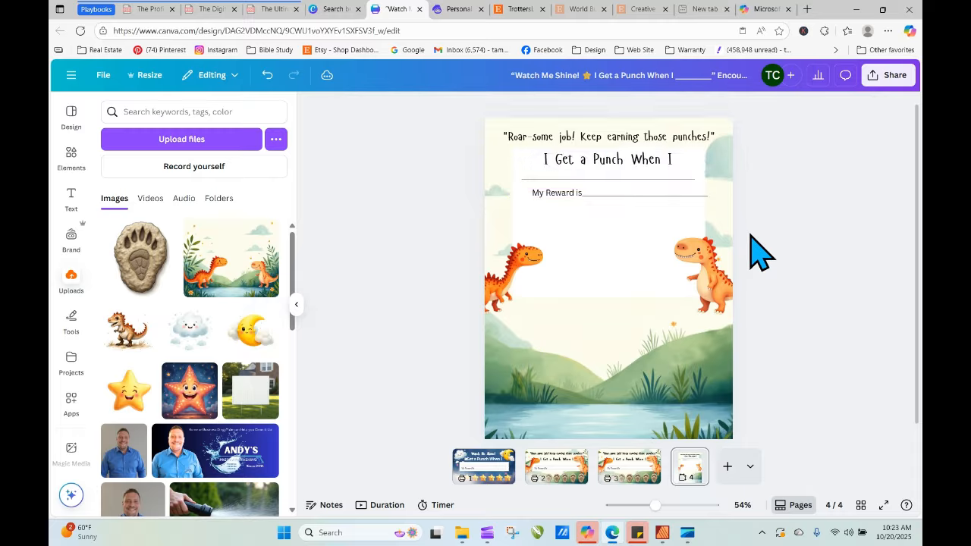
drag(665, 195, 654, 191)
click(806, 262)
Add a body text box reading "To Earn My Reward I have to have".
click(70, 195)
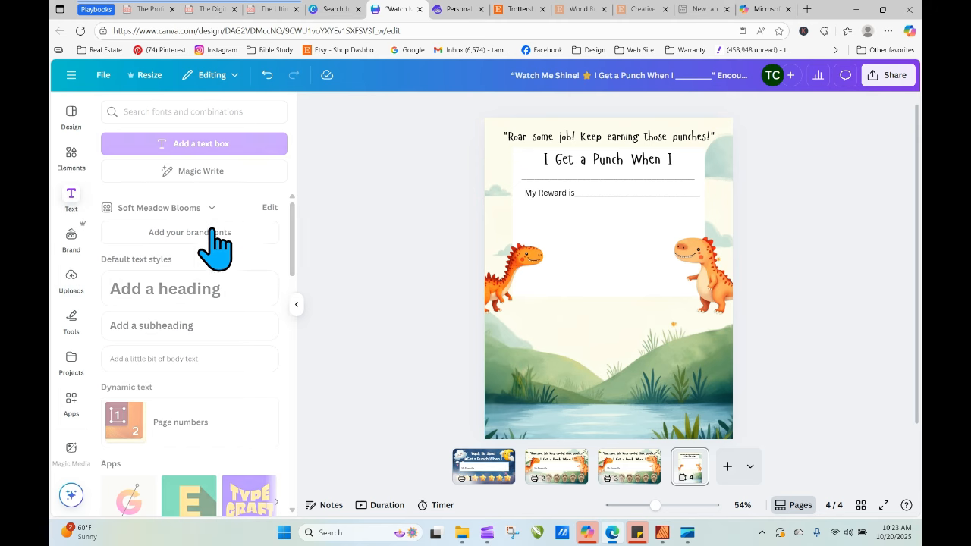
click(200, 358)
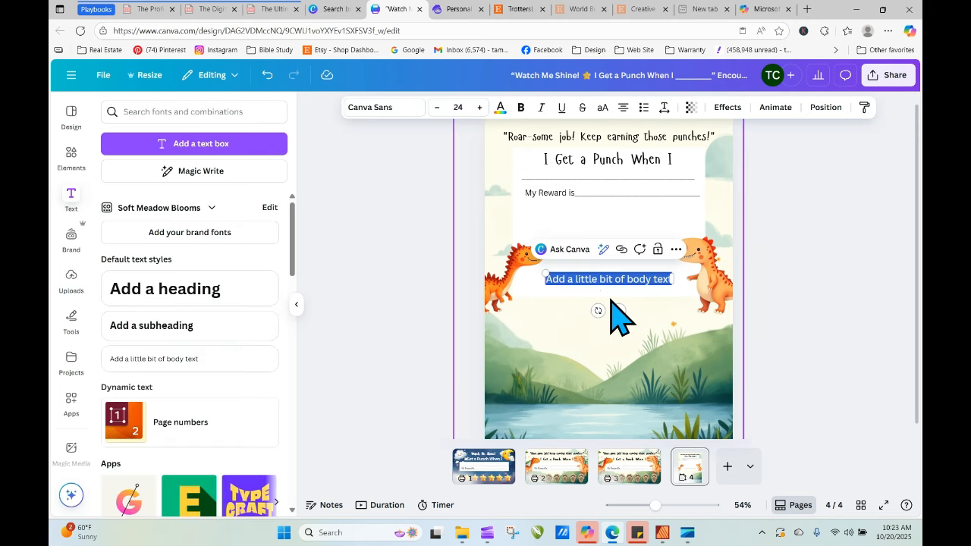
text(To Earn My Reward I have to have)
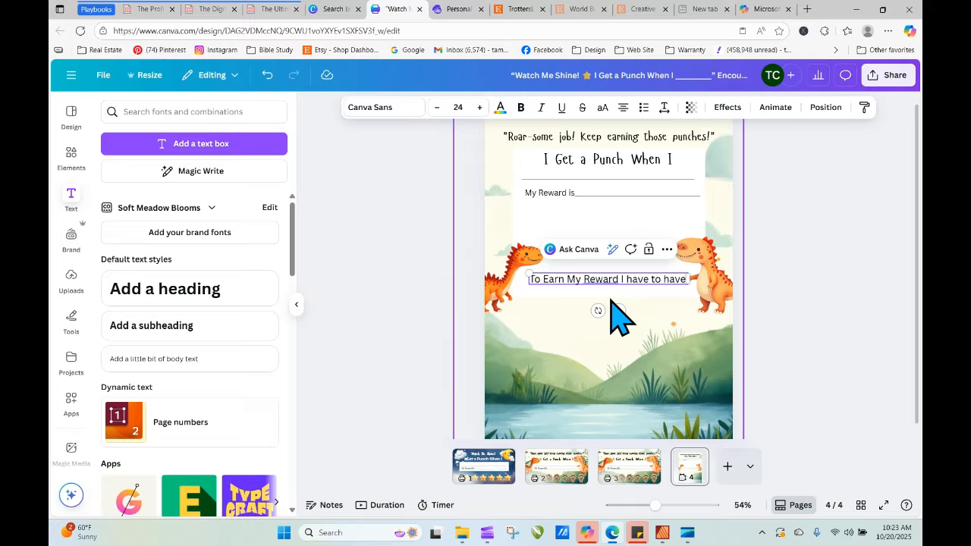
text(30)
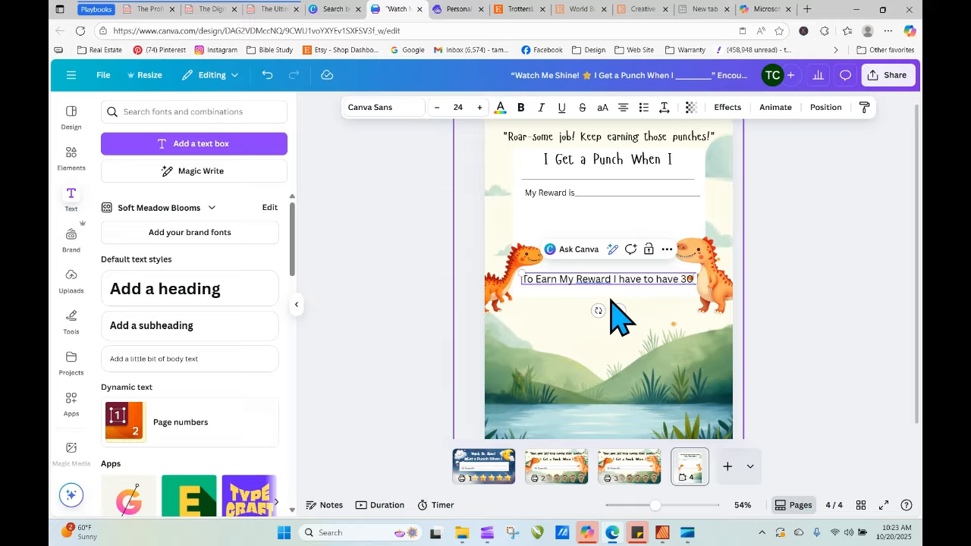
text( Puches)
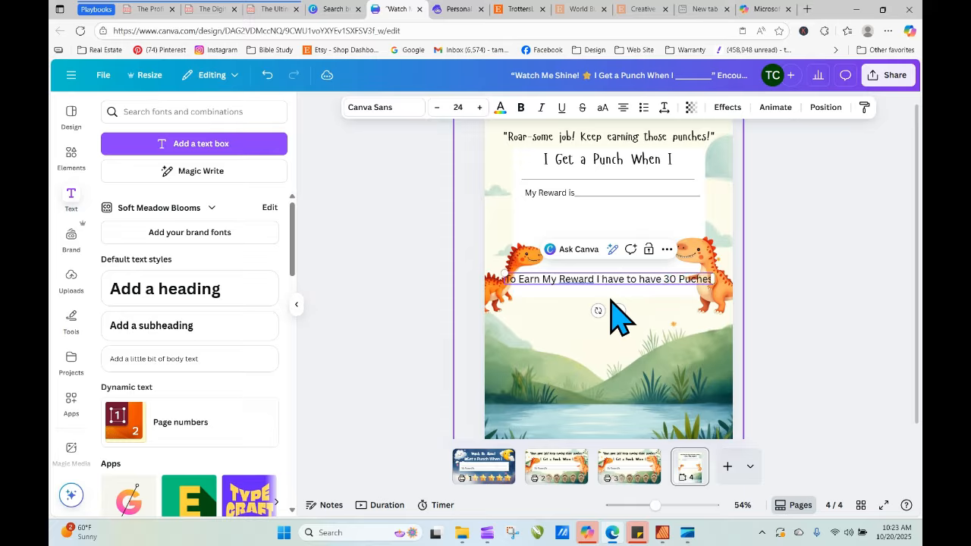
key(BackSpace)
key(BackSpace)
key(BackSpace)
key(BackSpace)
key(BackSpace)
key(BackSpace)
key(BackSpace)
key(BackSpace)
key(BackSpace)
key(BackSpace)
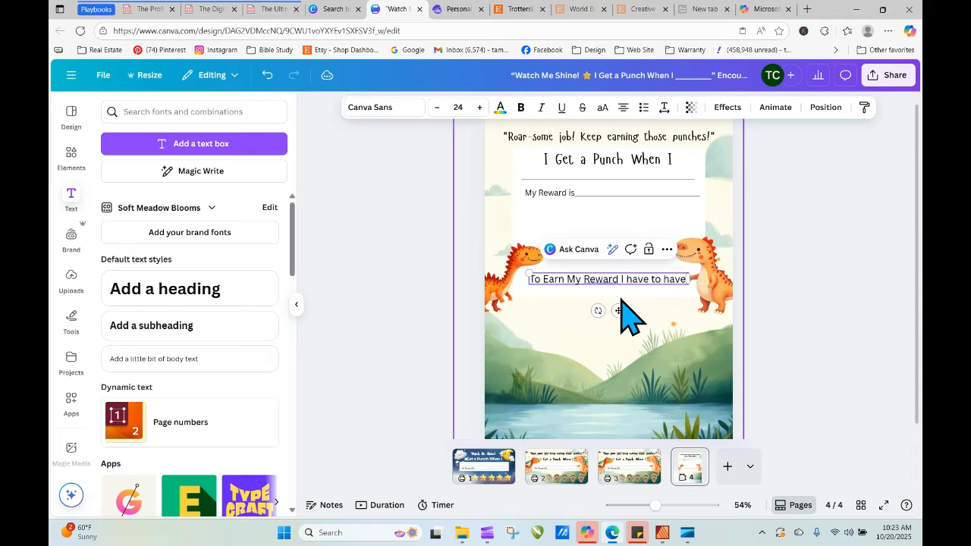
Complete the new text with "3 weeksof punches" and break it into two lines after "Reward".
text(3 wee)
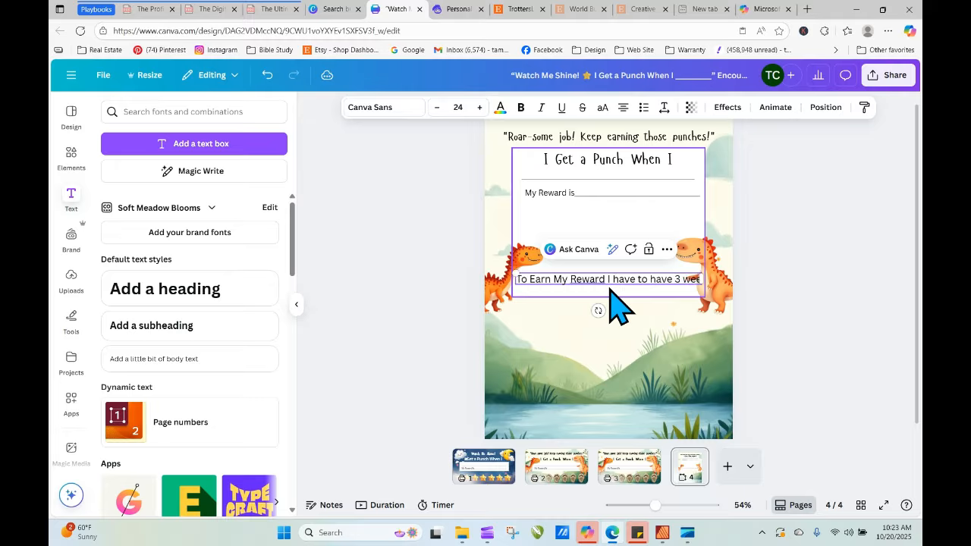
text(ks)
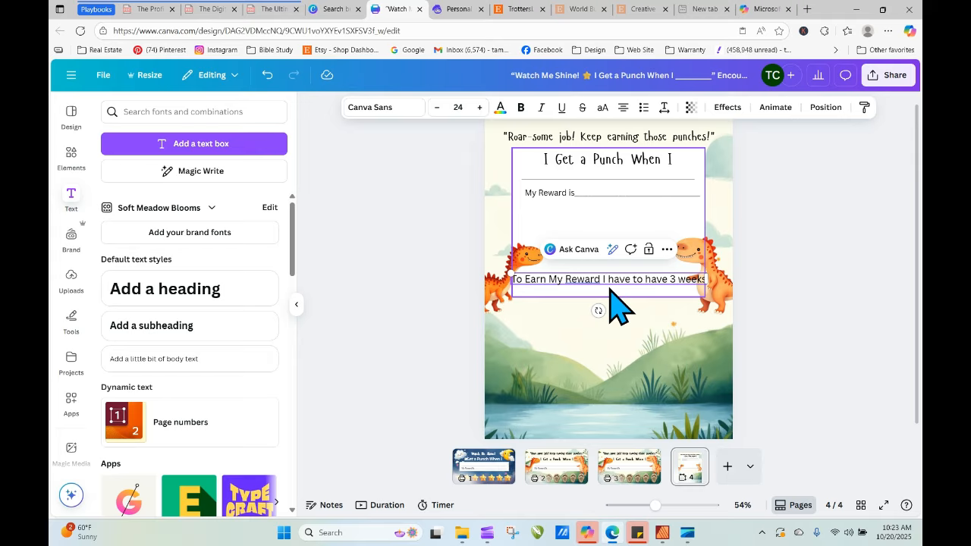
text(Of)
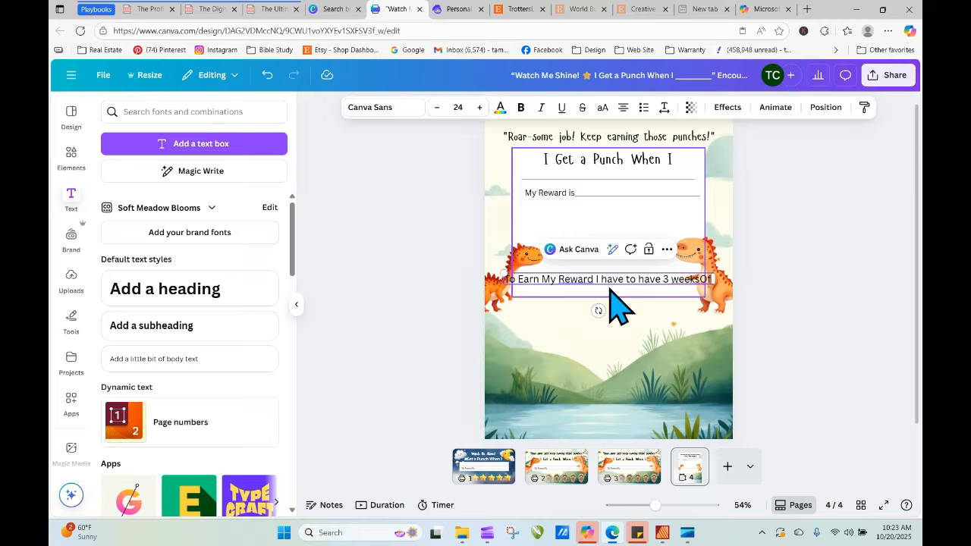
key(BackSpace)
key(BackSpace)
text(of punches)
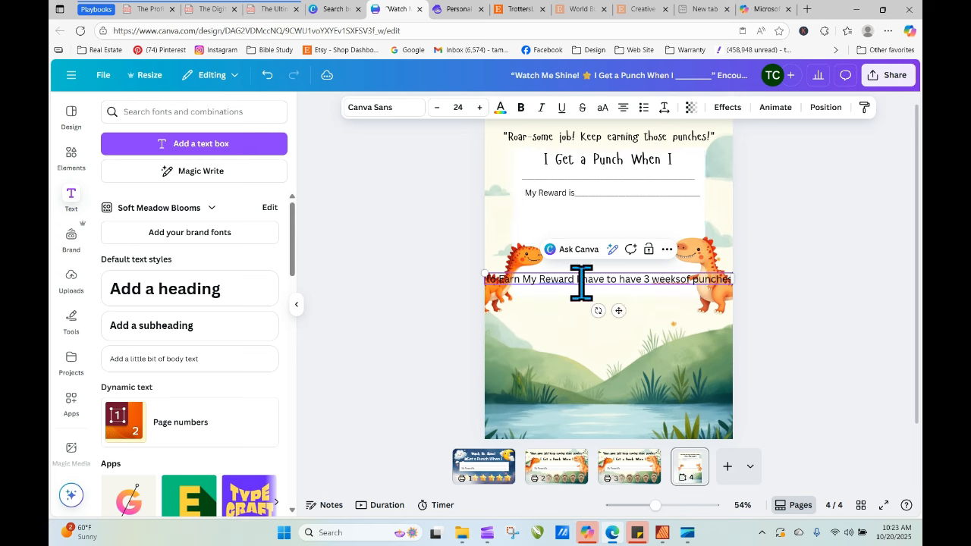
click(579, 279)
key(Return)
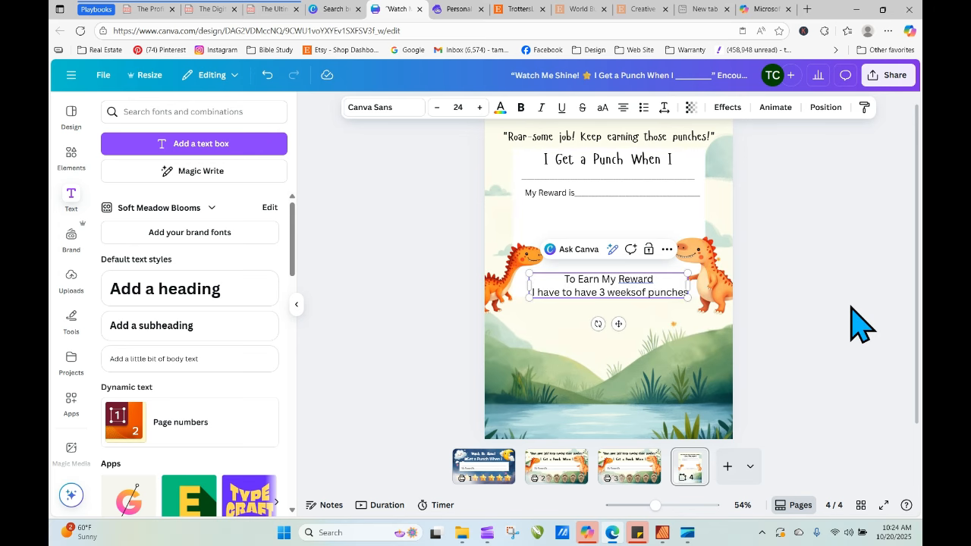
Place the two-line text beneath the "My Reward is" line and extend the white box down almost to the page's bottom edge.
drag(648, 297, 639, 226)
click(795, 266)
click(641, 244)
click(644, 286)
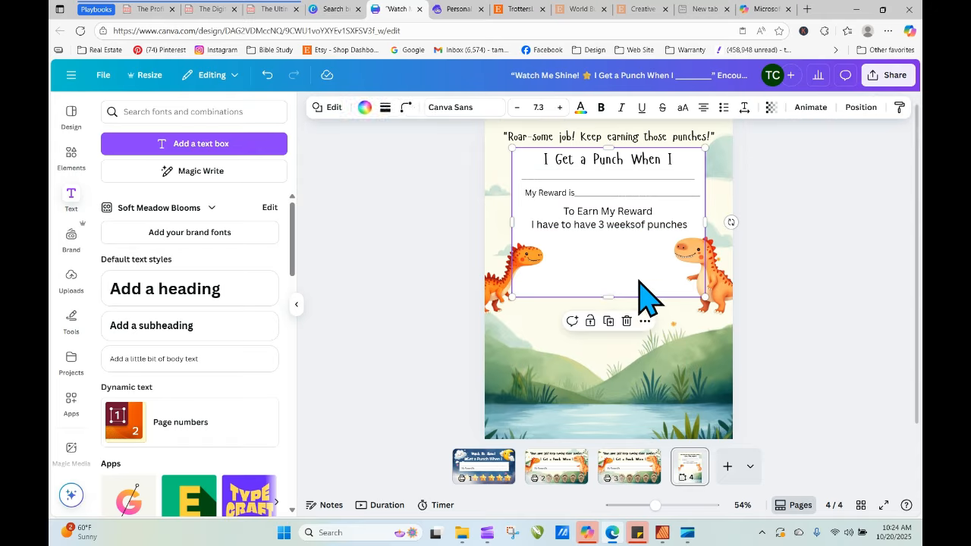
drag(608, 296, 608, 432)
click(897, 357)
Enlarge the right-hand dinosaur and move it to the page's bottom-right corner, and move the other dinosaur to the bottom-left corner.
click(736, 292)
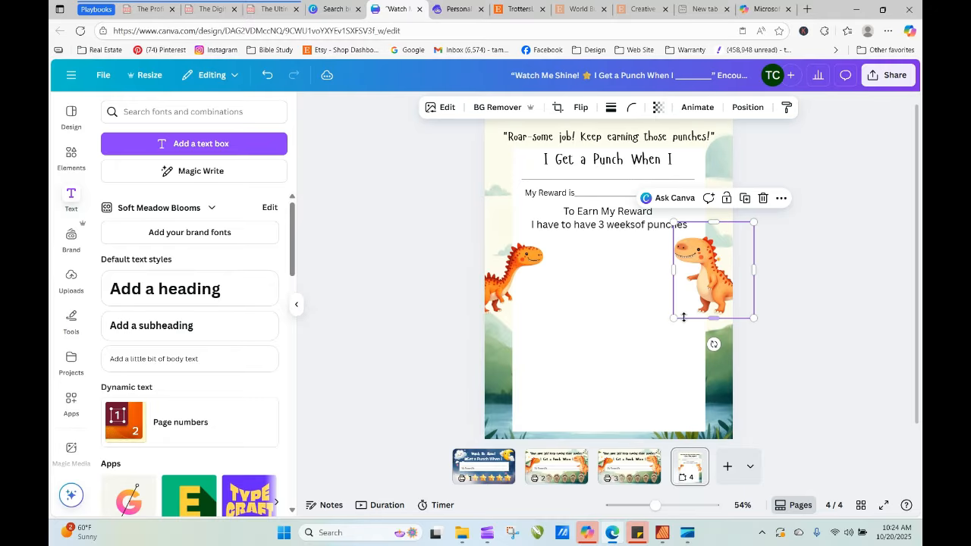
drag(673, 318, 646, 353)
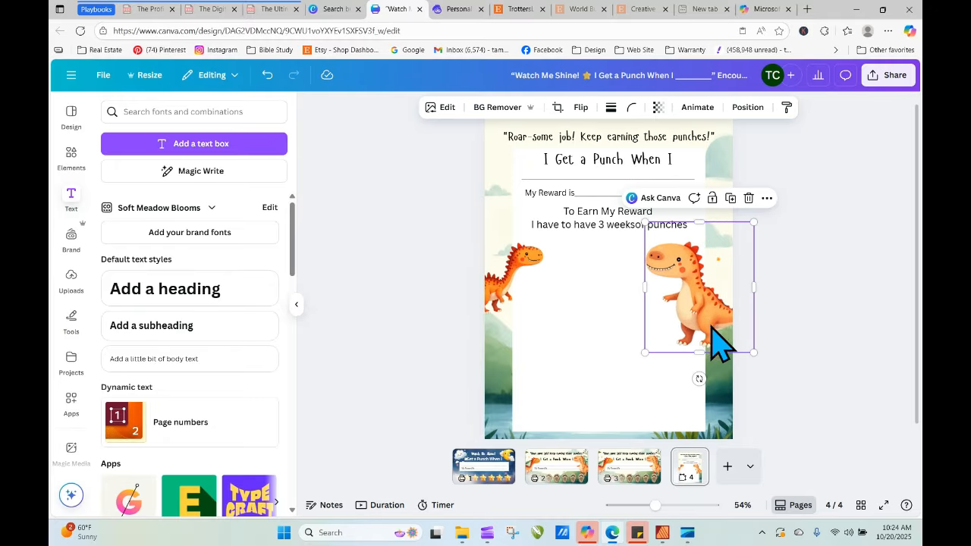
drag(720, 347, 685, 411)
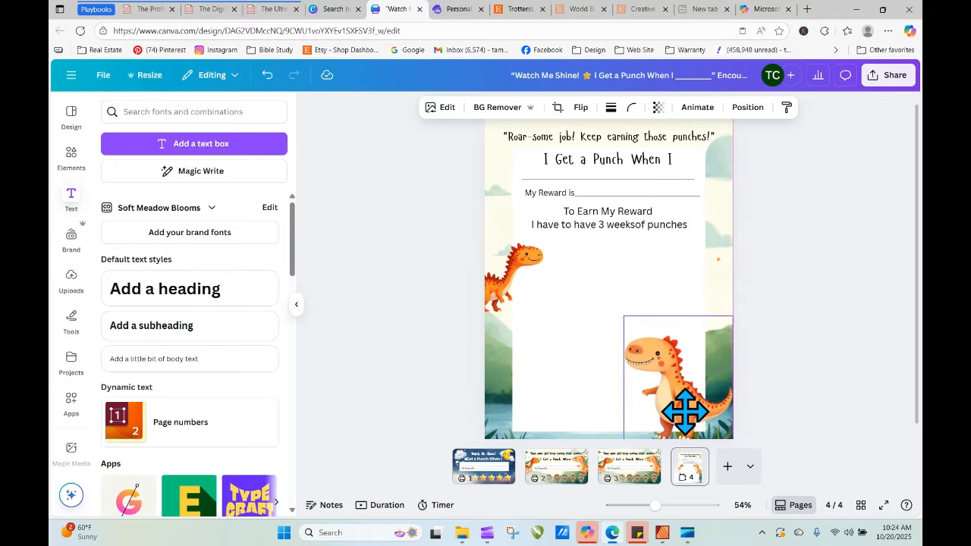
click(516, 295)
drag(507, 295, 517, 404)
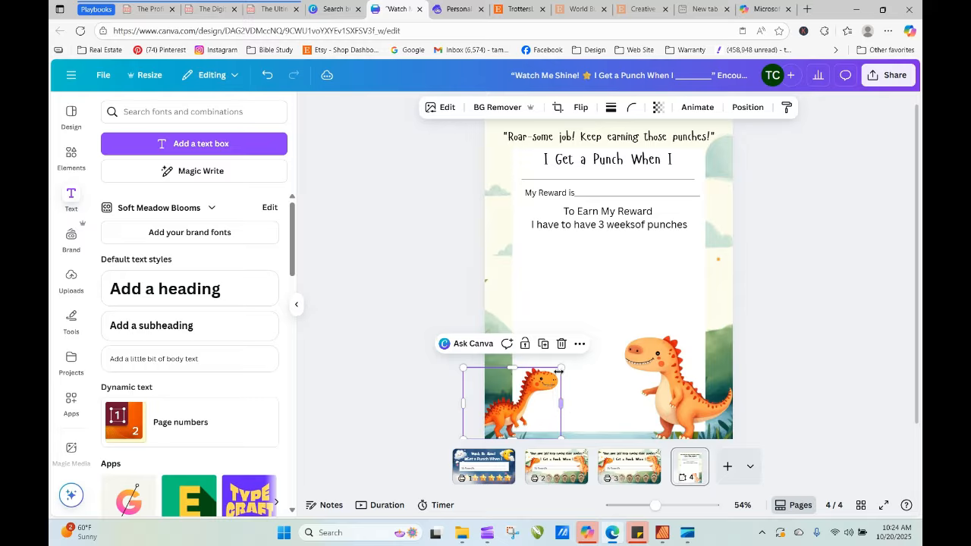
Enlarge the bottom-left dinosaur to match the other one, and shift both dinosaurs outward so they extend past the page's side edges.
drag(561, 368, 606, 332)
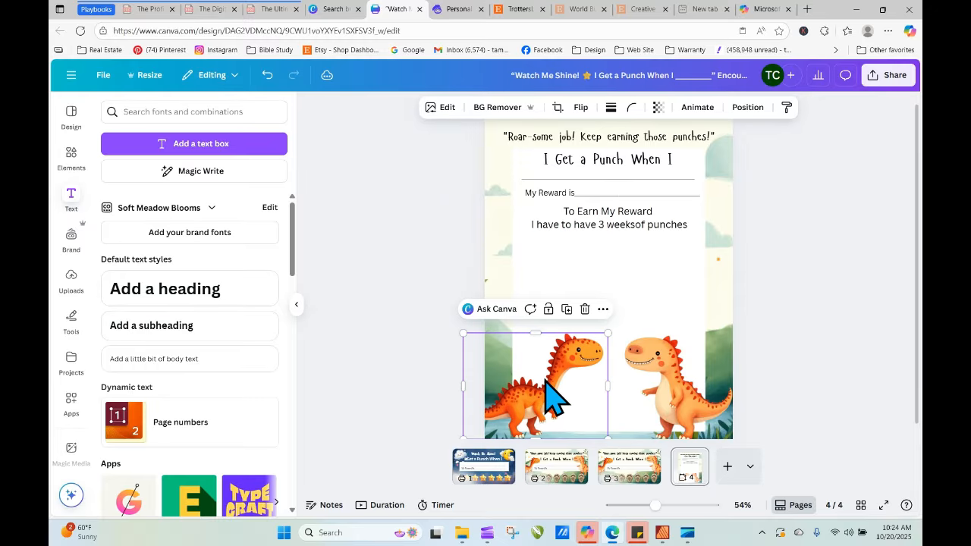
drag(552, 397, 518, 379)
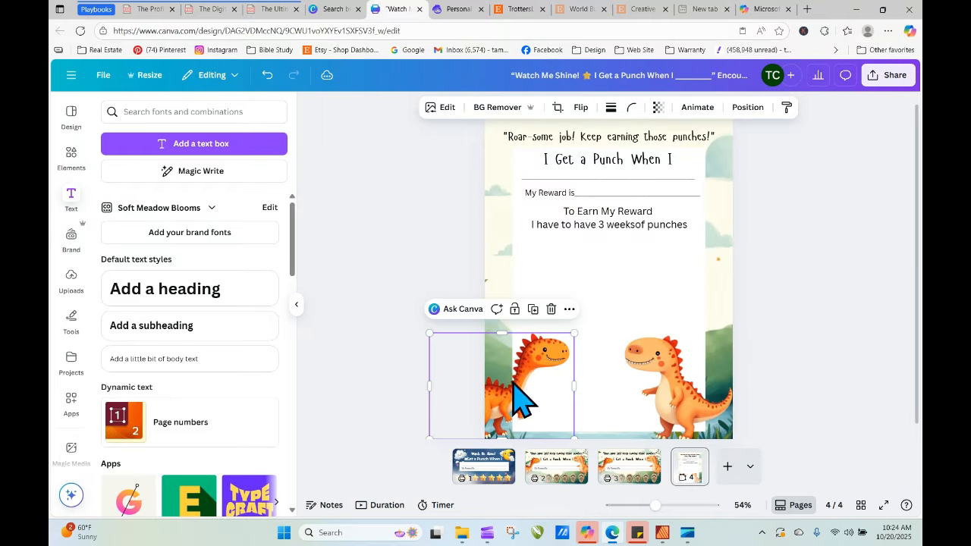
click(769, 347)
drag(686, 402, 717, 394)
click(809, 364)
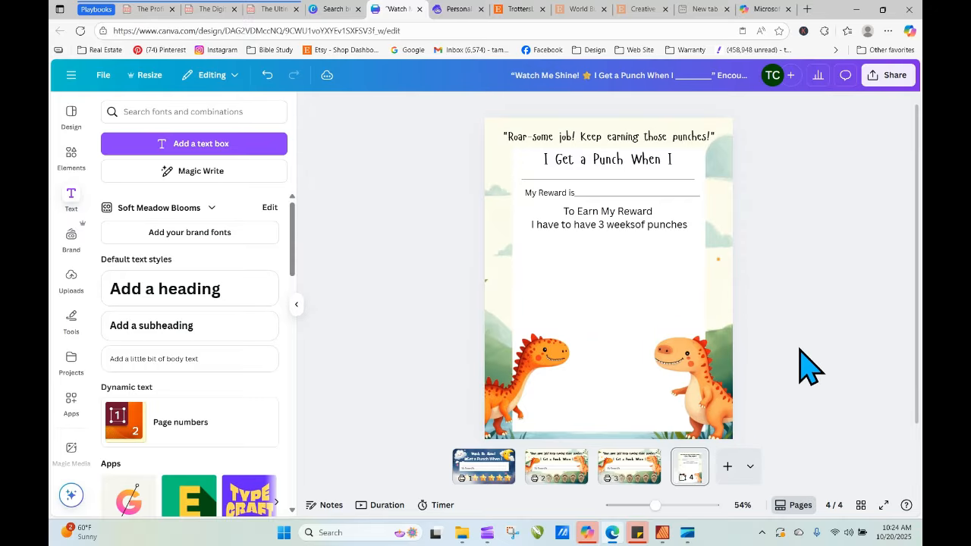
Insert the missing space in the two-line text so it reads "3 weeks of punches".
click(728, 267)
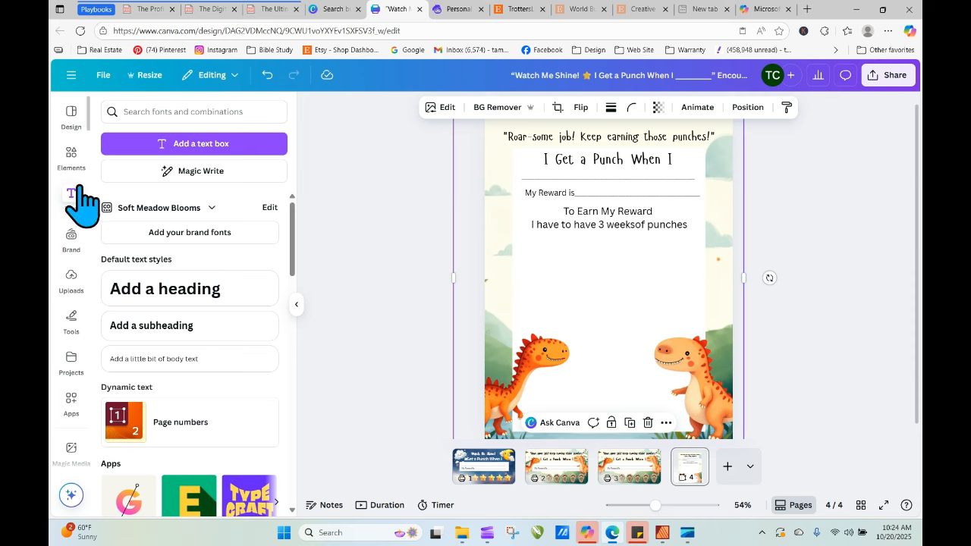
click(641, 226)
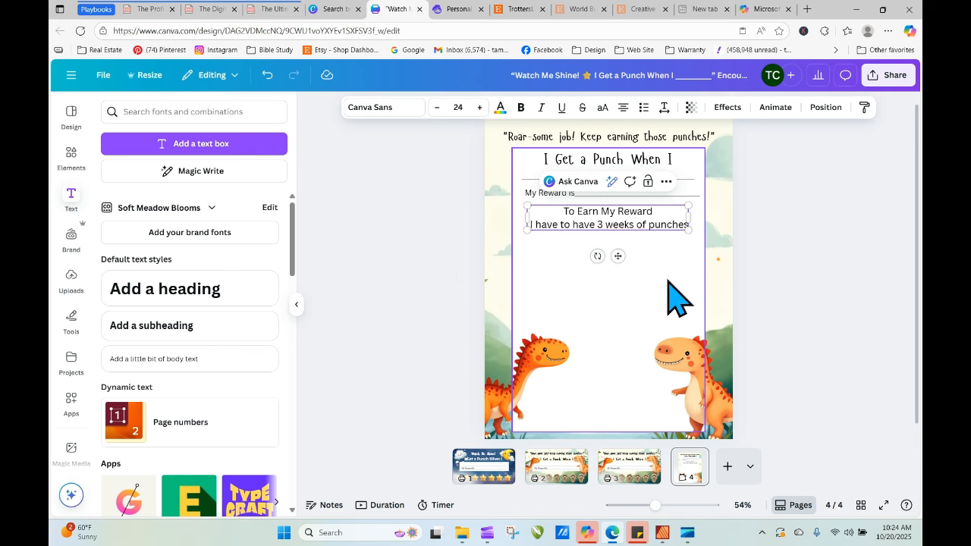
click(440, 302)
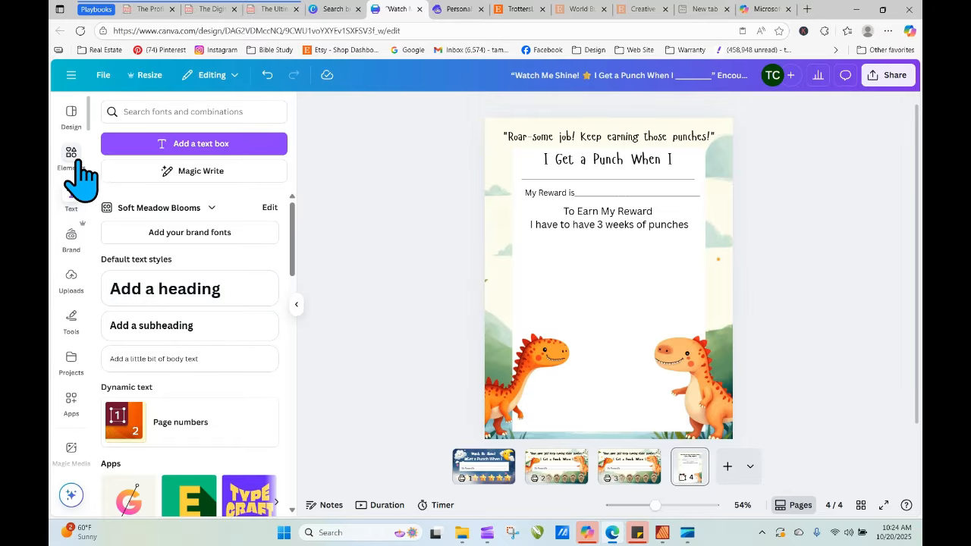
Insert a table with three columns and four rows beneath the "3 weeks of punches" text.
click(72, 322)
click(107, 375)
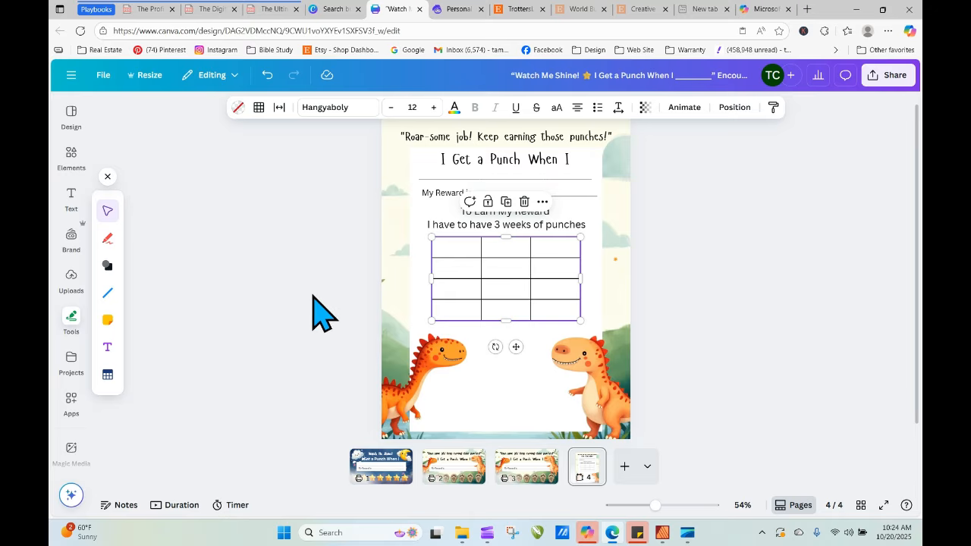
Try merging the three cells of the table's top row into one, and undo the merge.
click(518, 255)
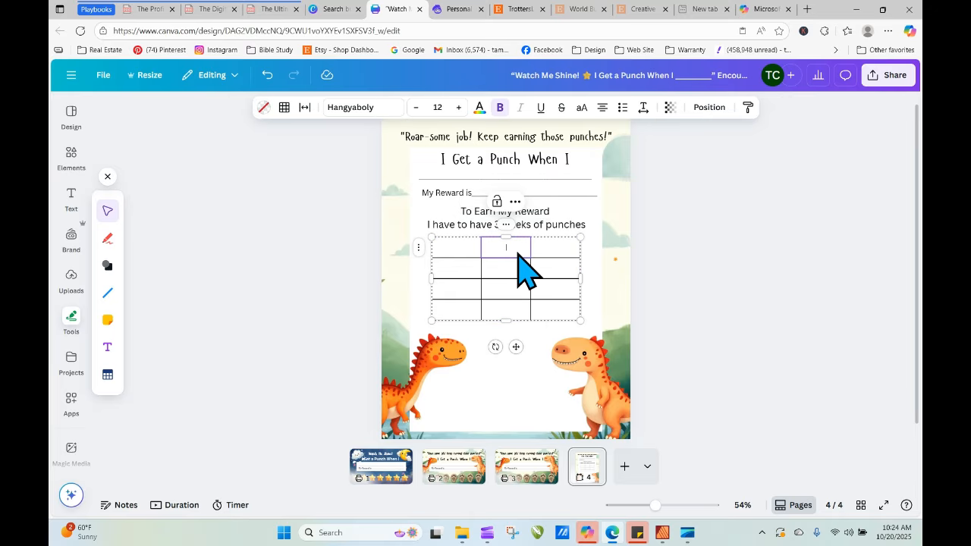
click(467, 248)
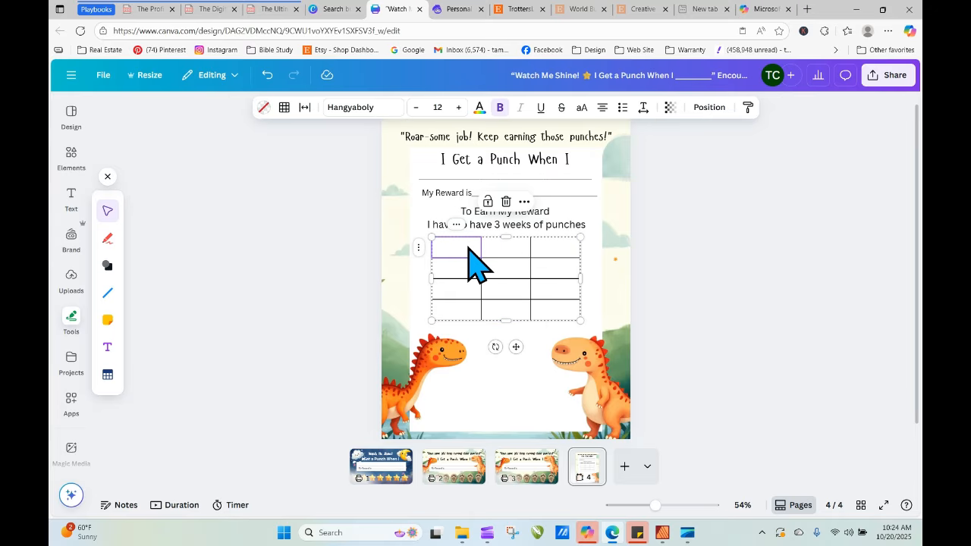
click(467, 248)
shift+click(511, 247)
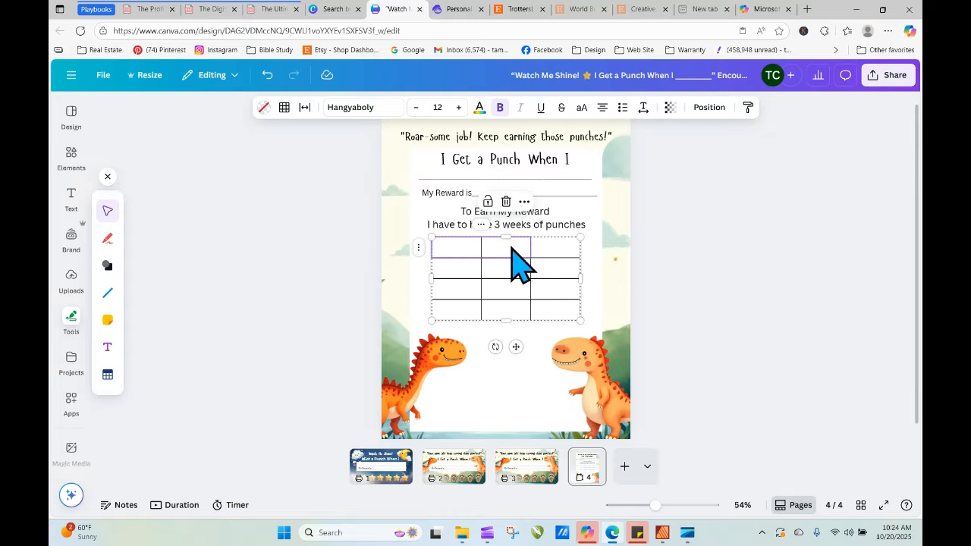
right_click(554, 246)
click(626, 357)
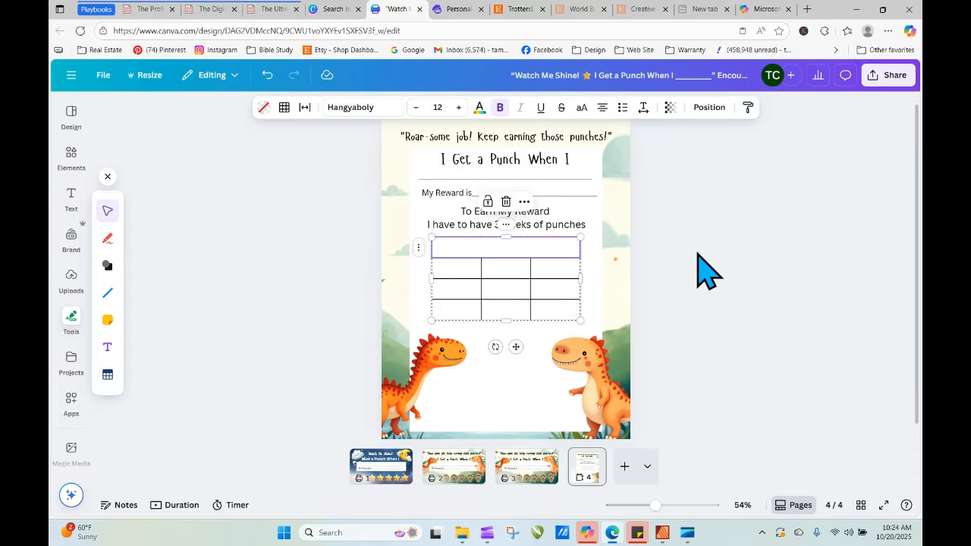
click(747, 232)
double_click(528, 250)
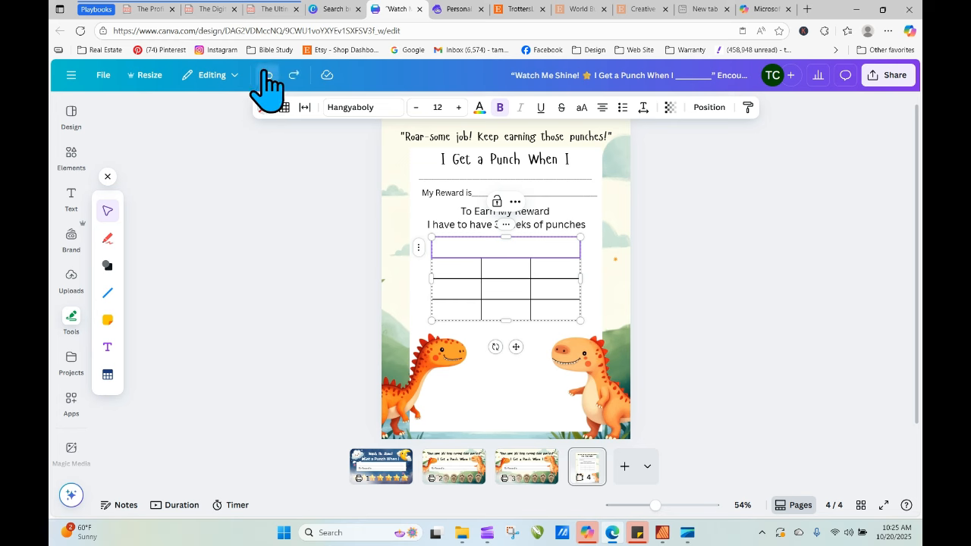
click(266, 75)
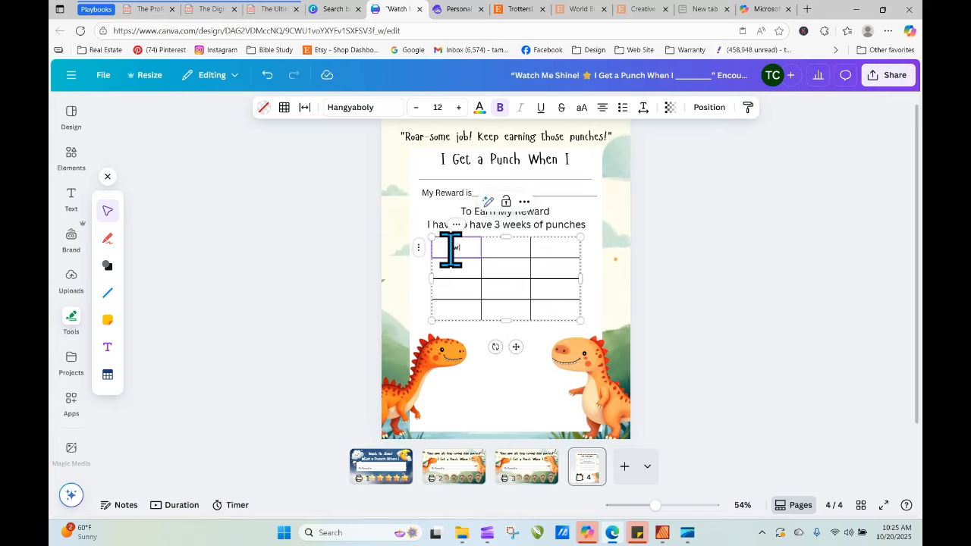
Enter "WEEK 1" in the table's first cell and set its font size to 23.
text(w)
drag(467, 250, 436, 249)
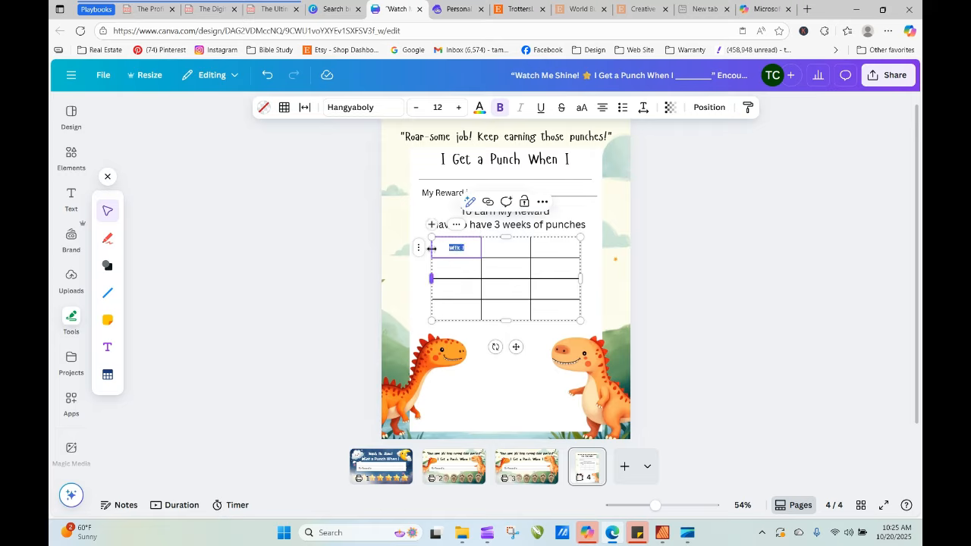
click(458, 107)
click(458, 107)
click(458, 107)
click(458, 107)
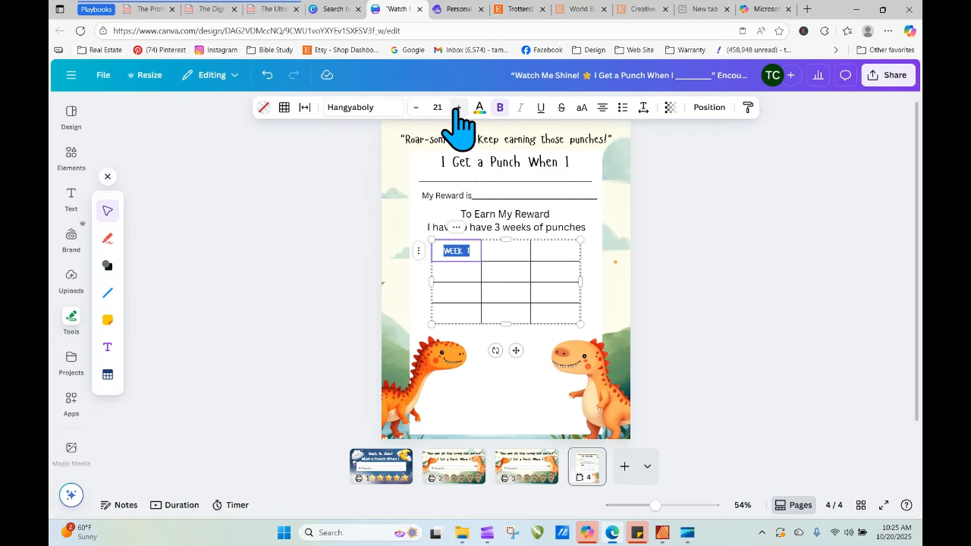
click(458, 107)
Copy the "WEEK 1" text into the first cell of the table's second row.
right_click(460, 252)
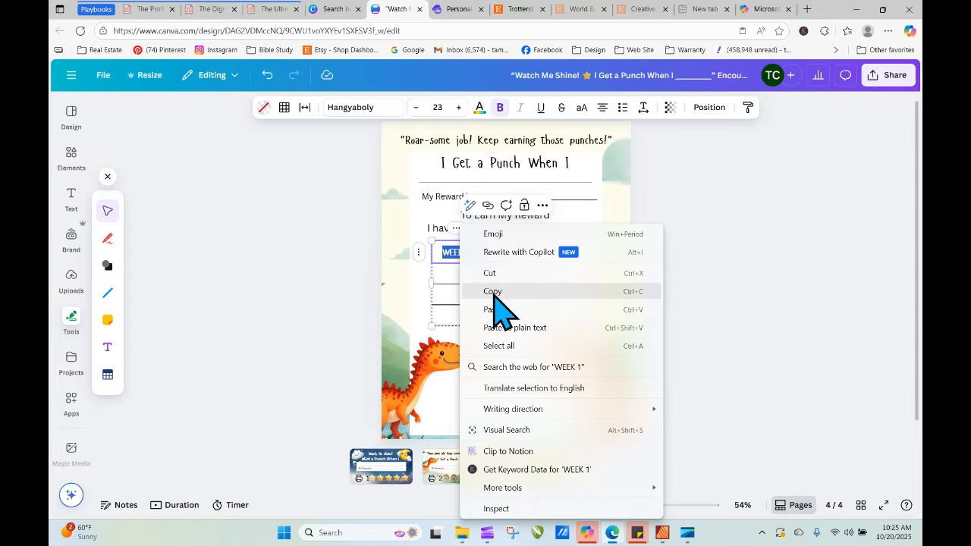
click(499, 294)
click(458, 274)
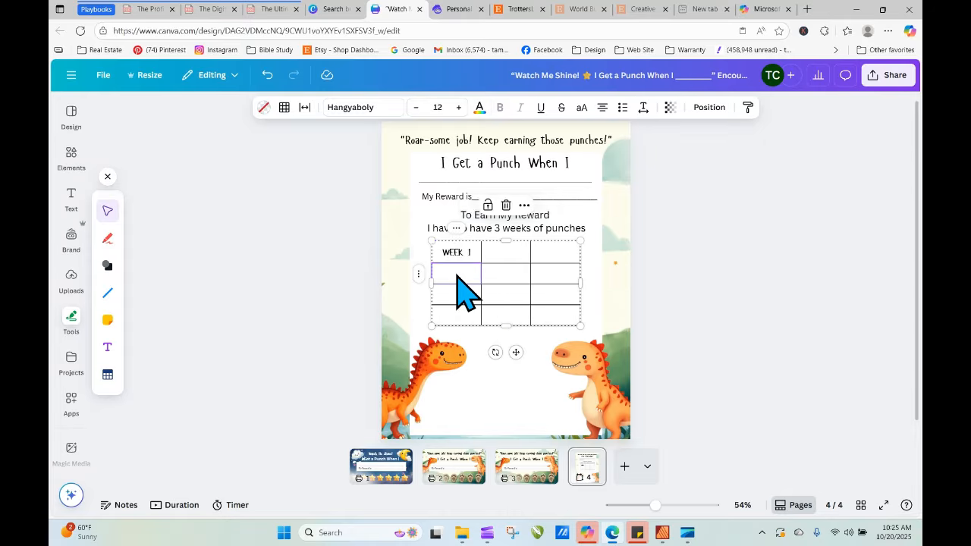
right_click(457, 276)
click(474, 123)
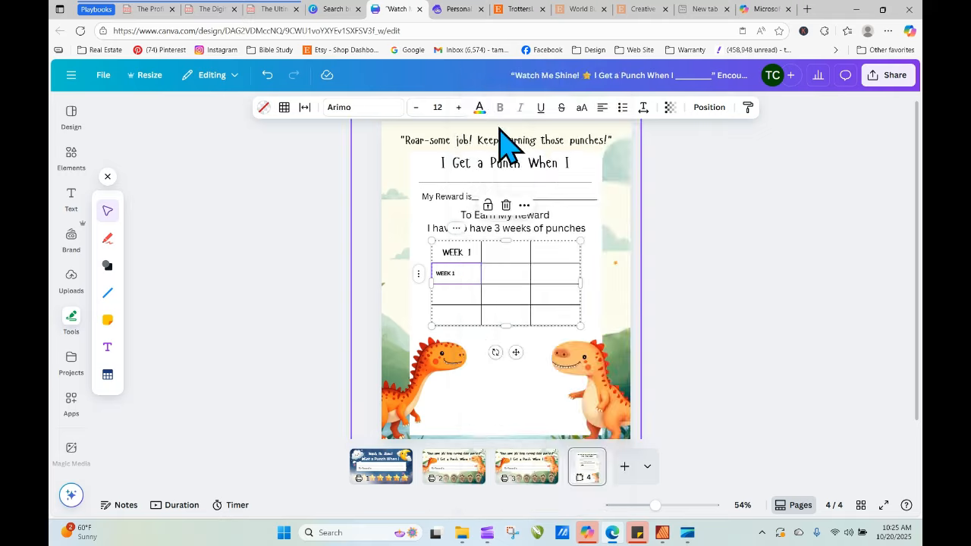
Center the copied "WEEK 1" text in the second row's cell and set its font size to 20.
double_click(458, 273)
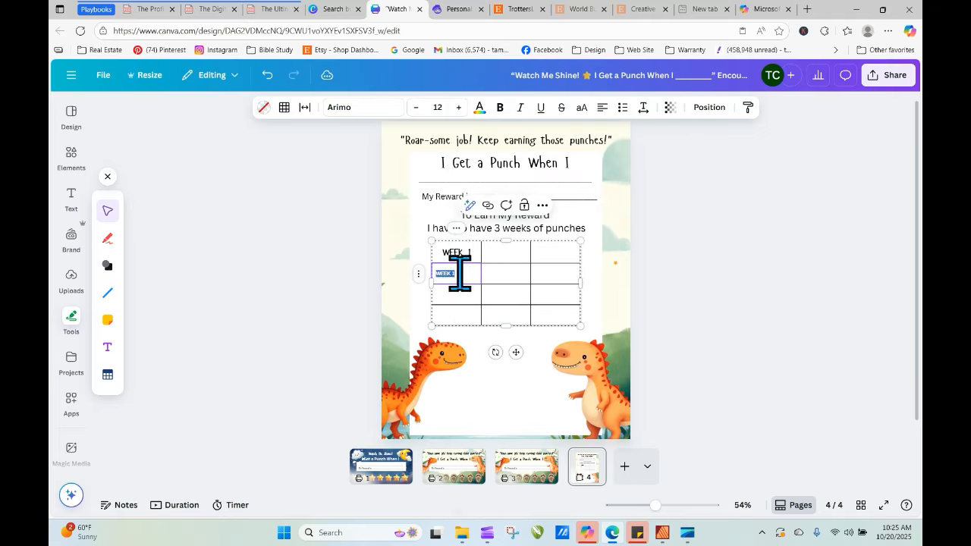
click(603, 107)
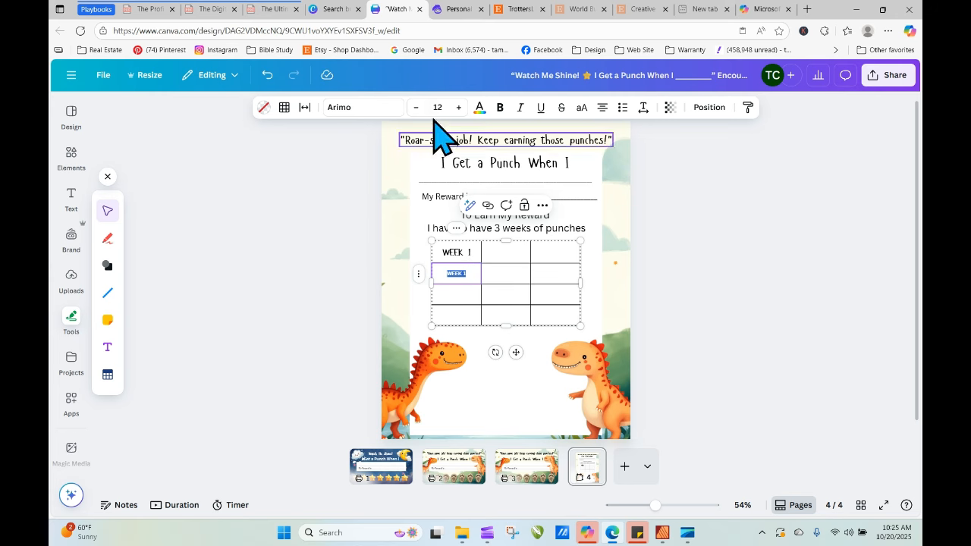
click(458, 107)
click(458, 107)
click(458, 107)
click(458, 107)
click(458, 107)
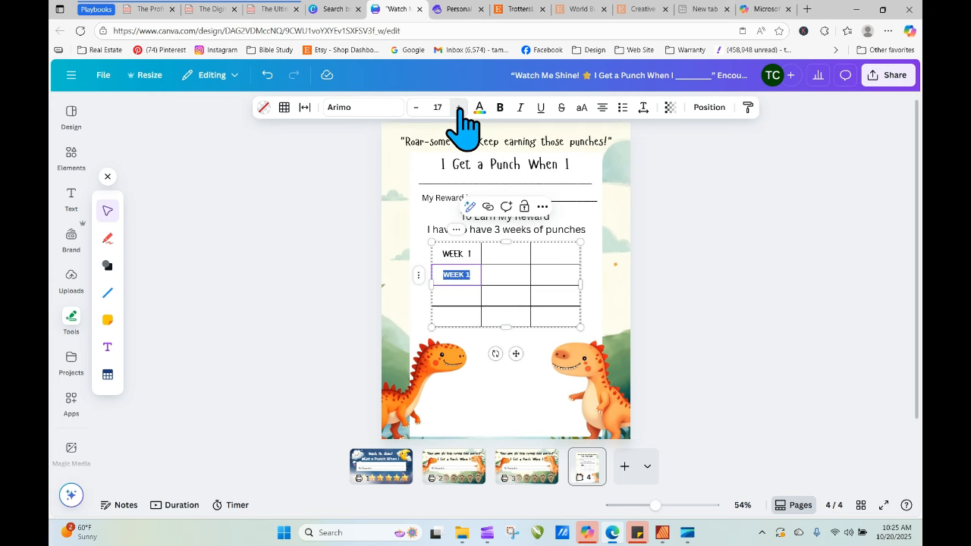
click(458, 107)
click(458, 107)
click(458, 107)
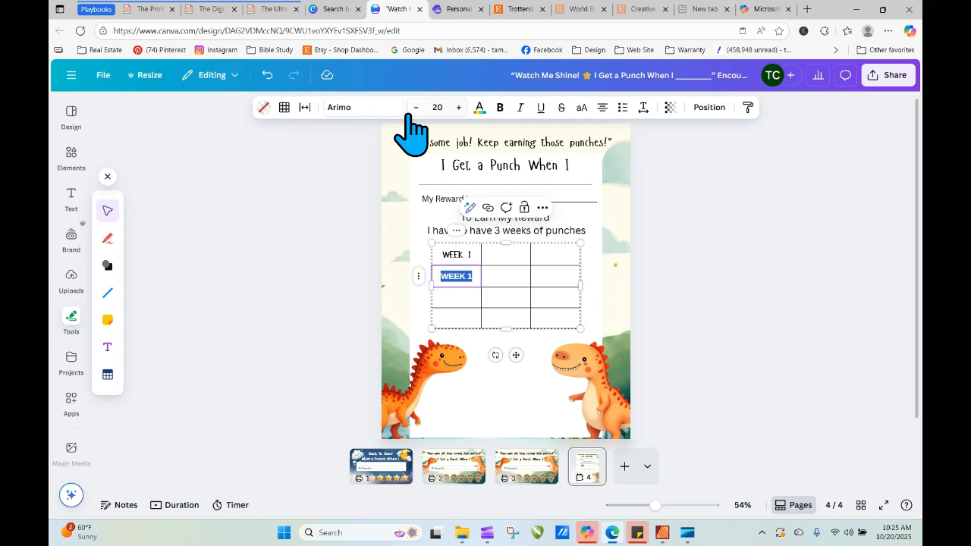
Change the font of the second row's "WEEK 1" text to Hangyaboly to match the cell above.
click(452, 256)
click(455, 274)
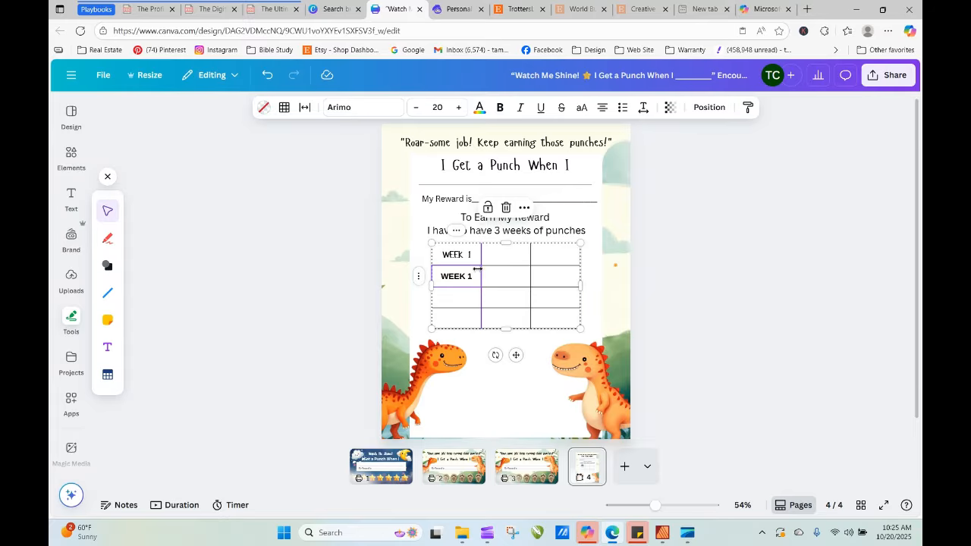
double_click(455, 273)
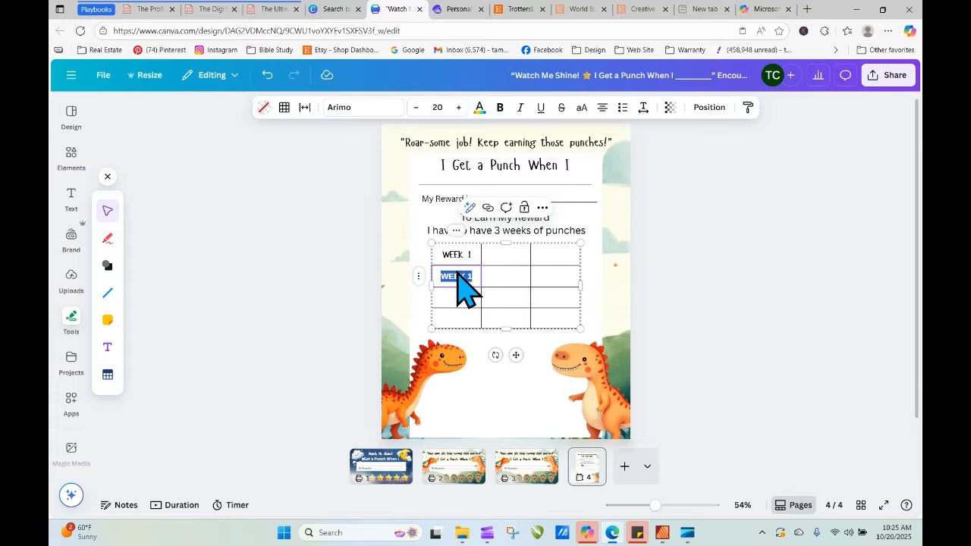
click(354, 113)
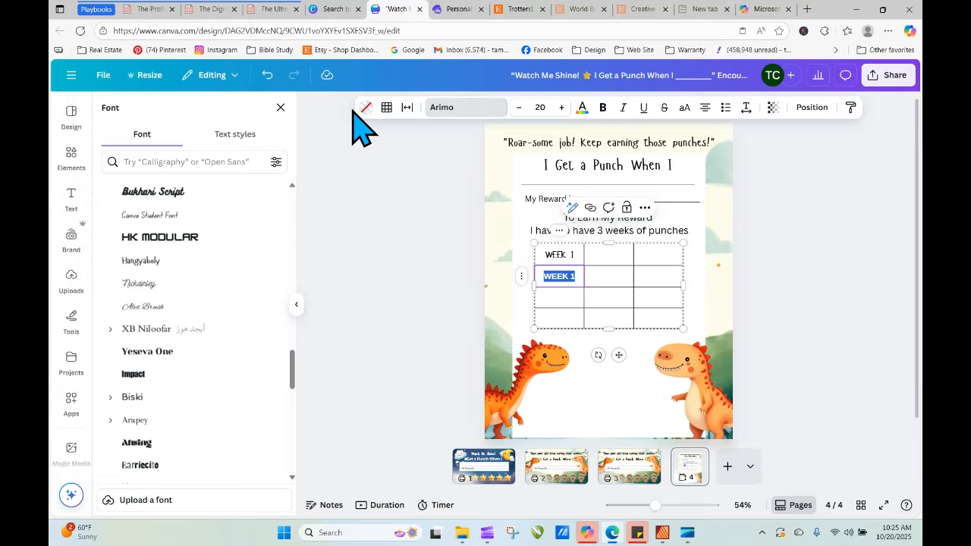
click(351, 111)
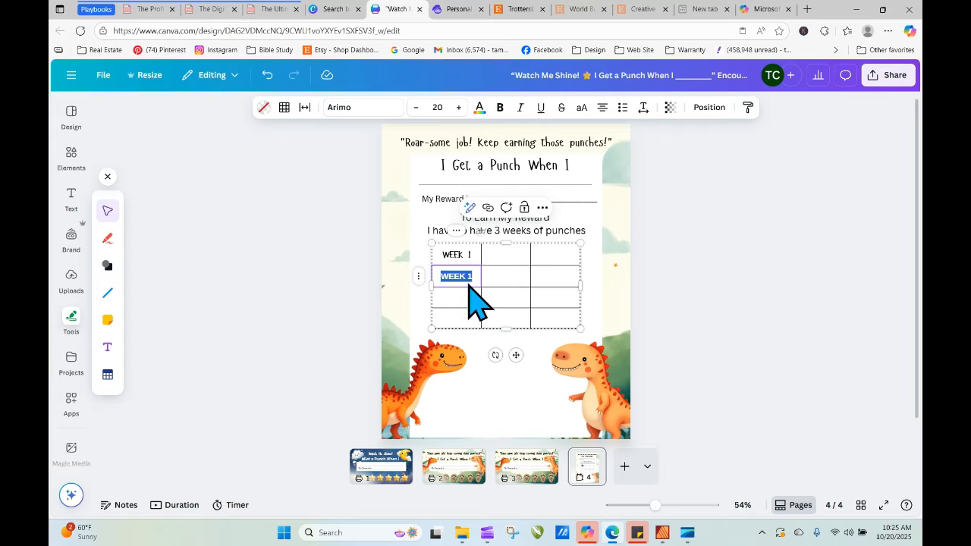
click(350, 108)
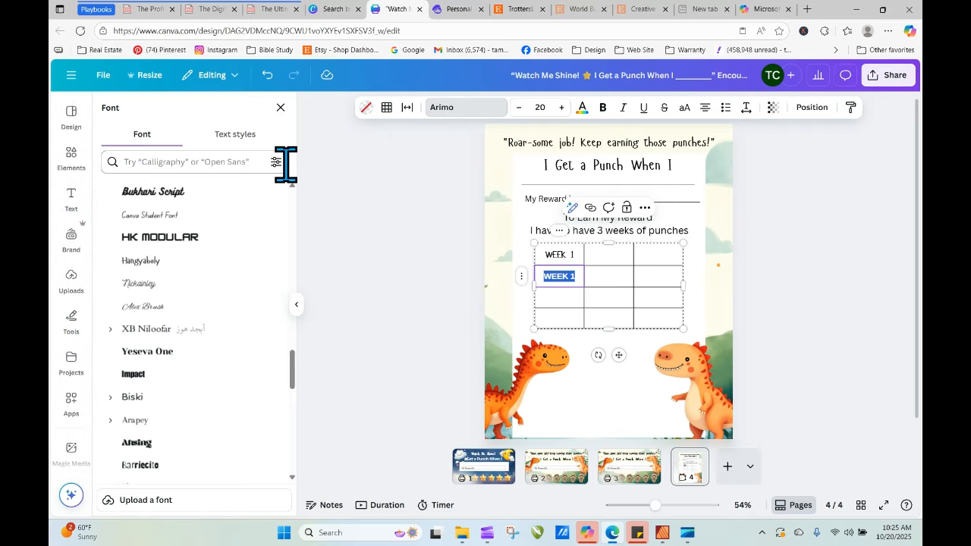
click(190, 262)
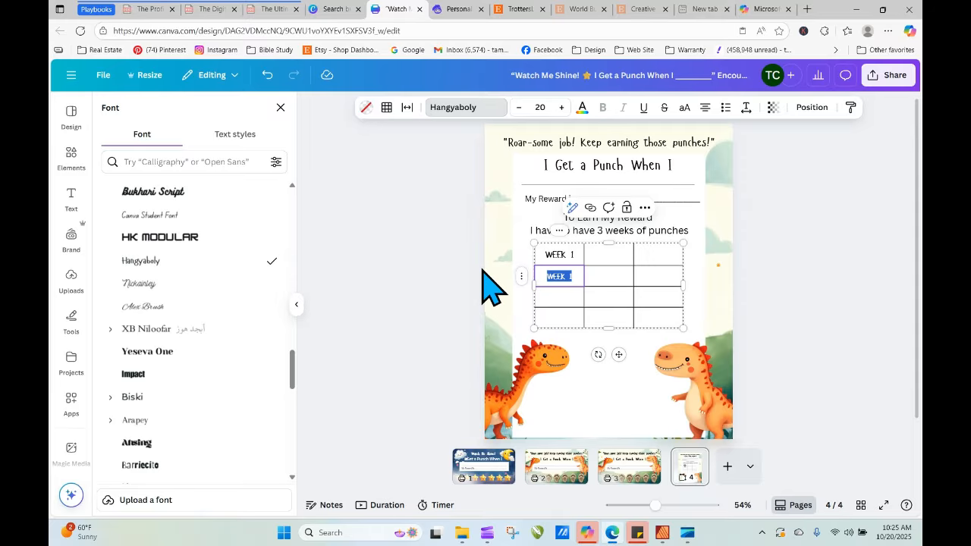
Change the label in the first cell of the second row to "WEEK 2".
click(669, 226)
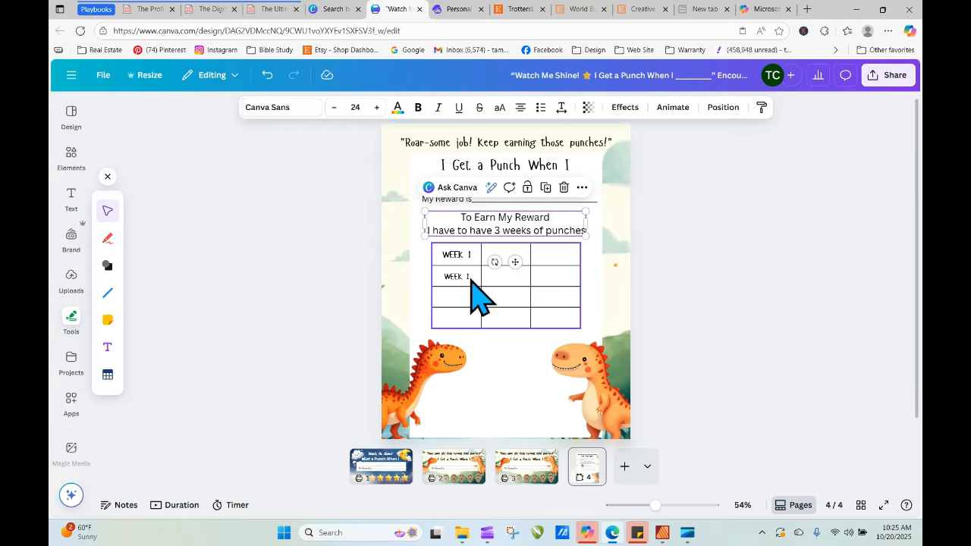
click(471, 278)
double_click(471, 279)
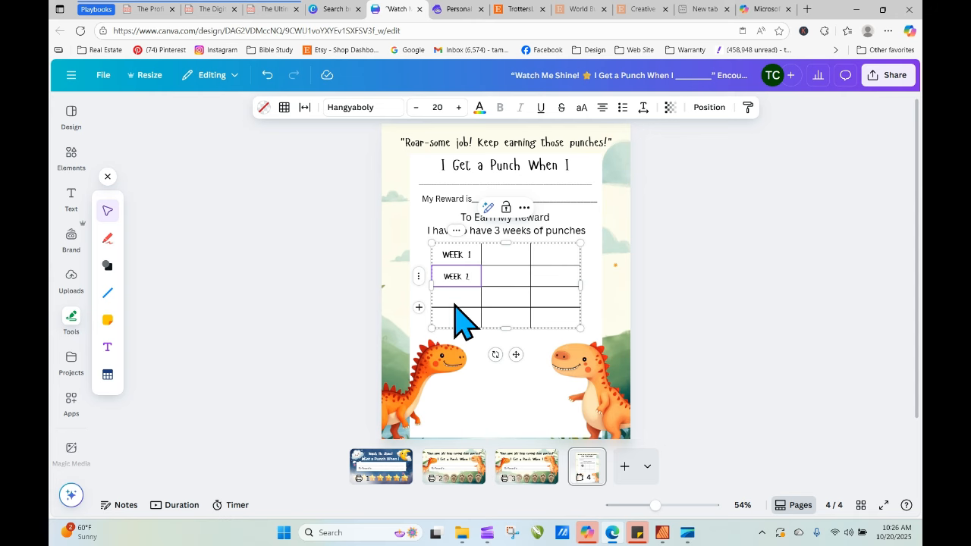
Set the "WEEK 2" text's font size to 23 to match the "WEEK 1" label.
click(470, 260)
click(456, 255)
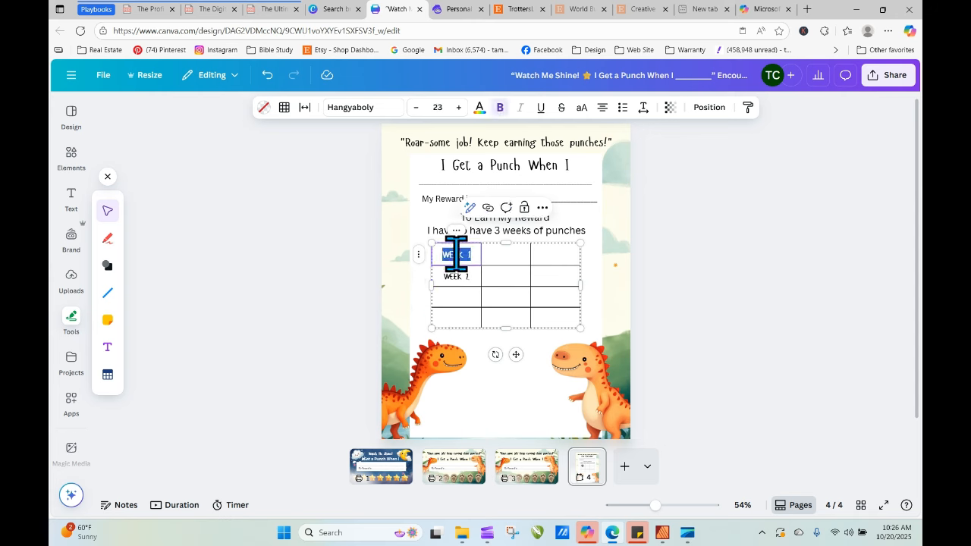
click(450, 278)
click(449, 273)
key(ctrl+c)
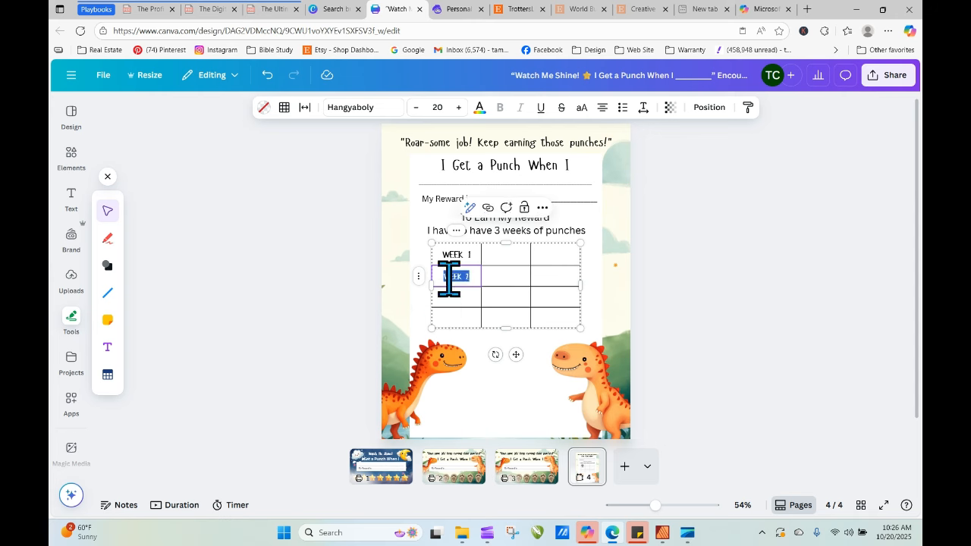
click(458, 107)
click(458, 108)
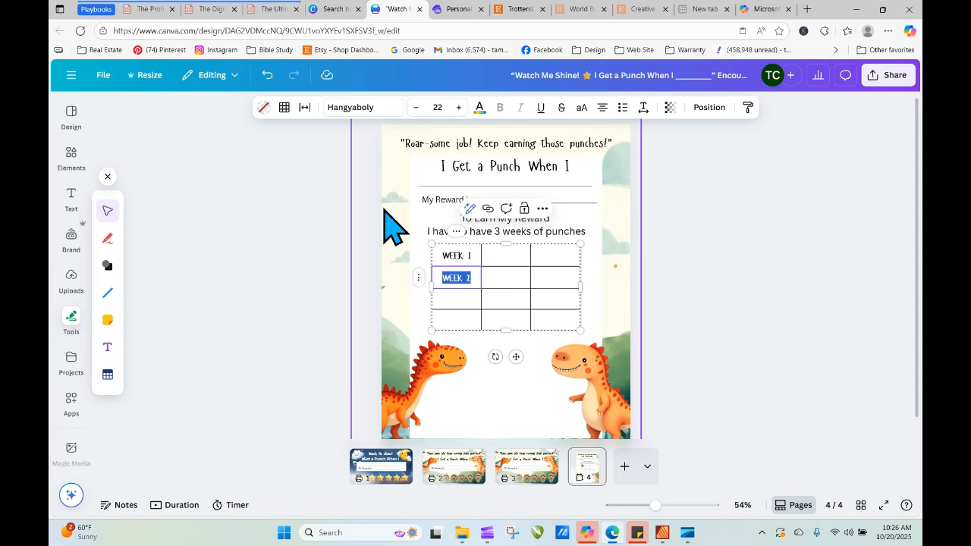
click(458, 107)
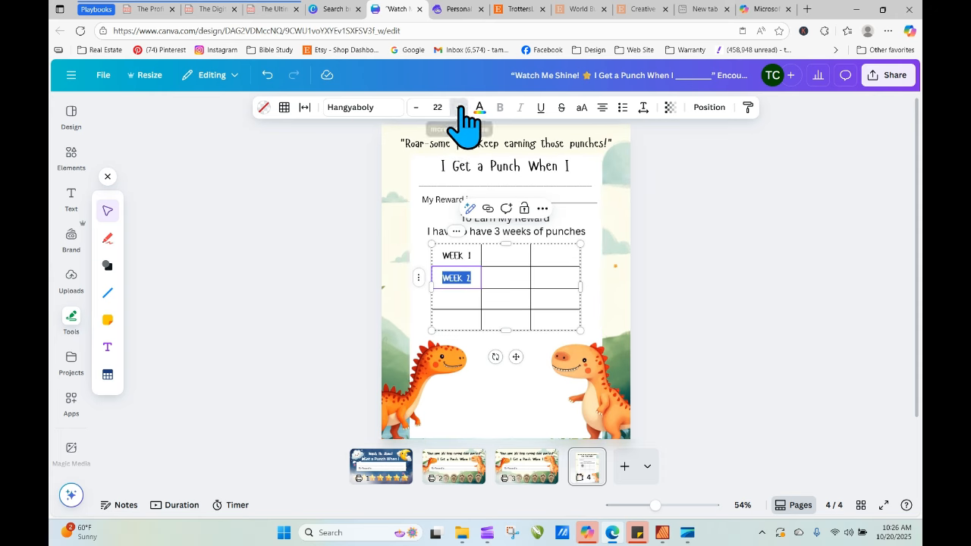
Copy the "WEEK 2" label into the third row's first cell at font size 23 and change it to "WEEK 3".
right_click(460, 276)
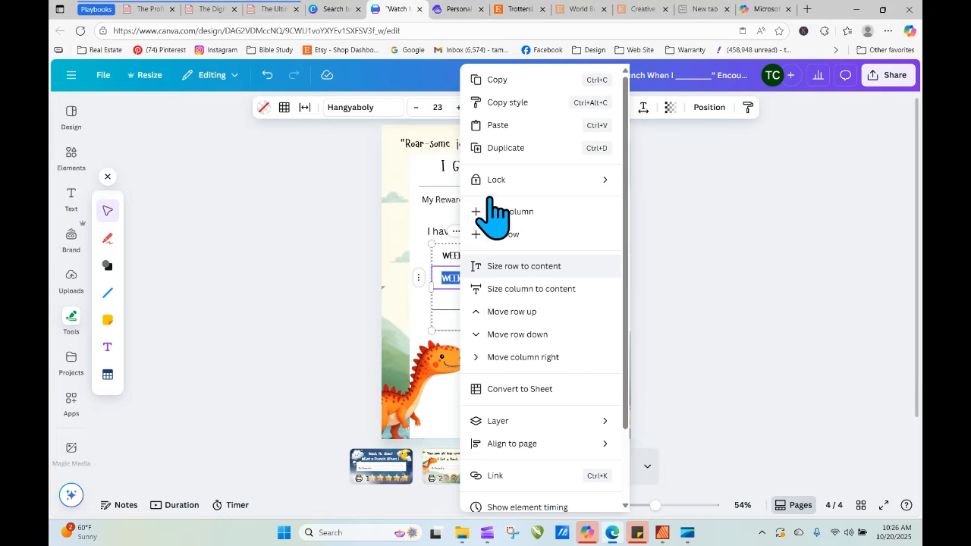
click(493, 78)
click(455, 300)
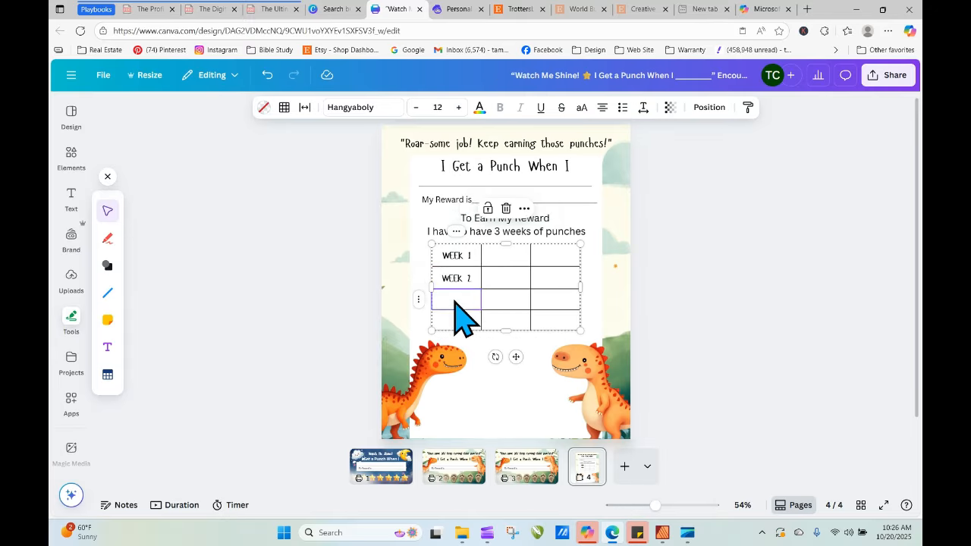
click(425, 107)
key(Return)
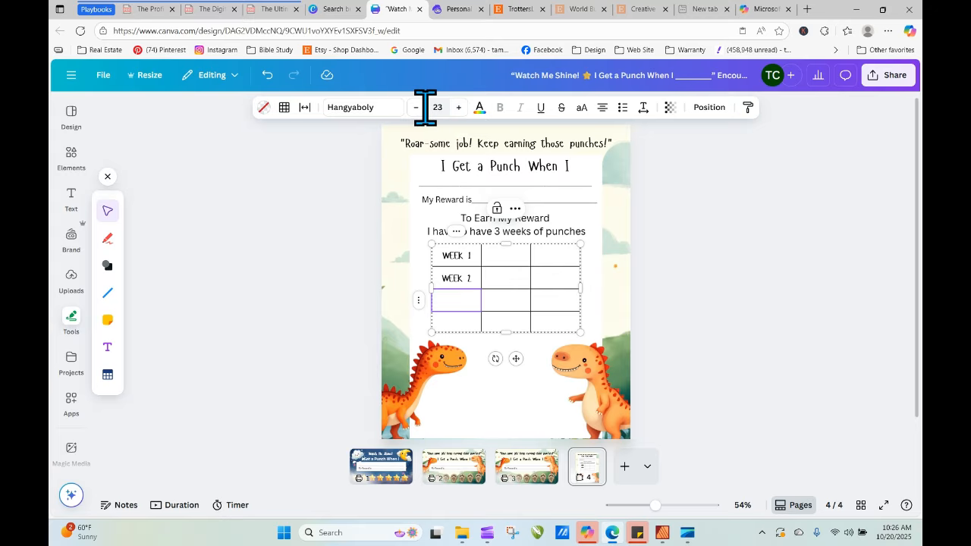
right_click(452, 297)
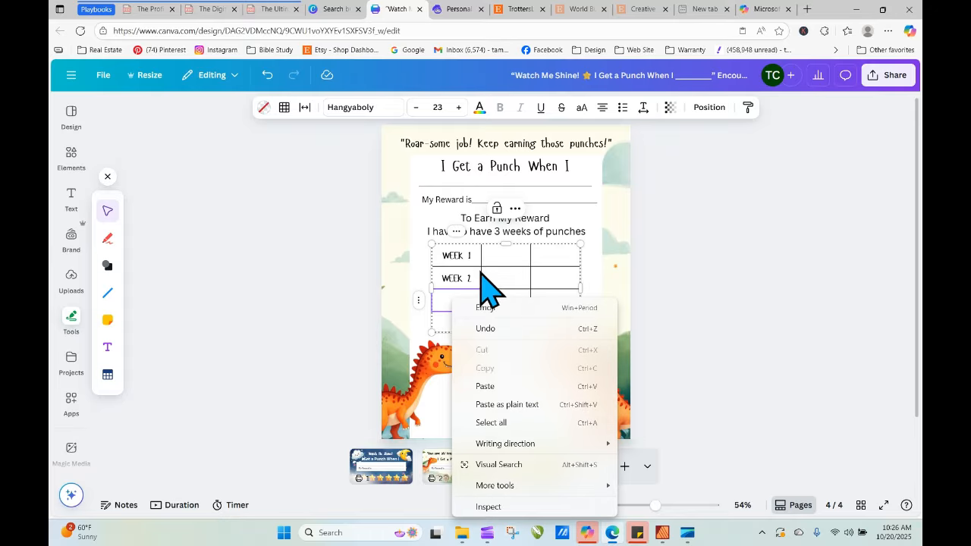
click(488, 377)
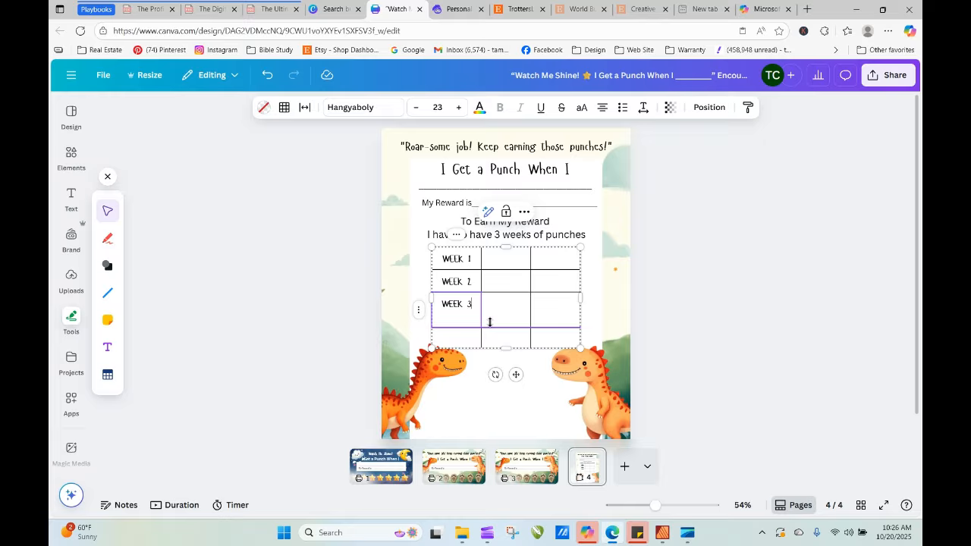
click(347, 326)
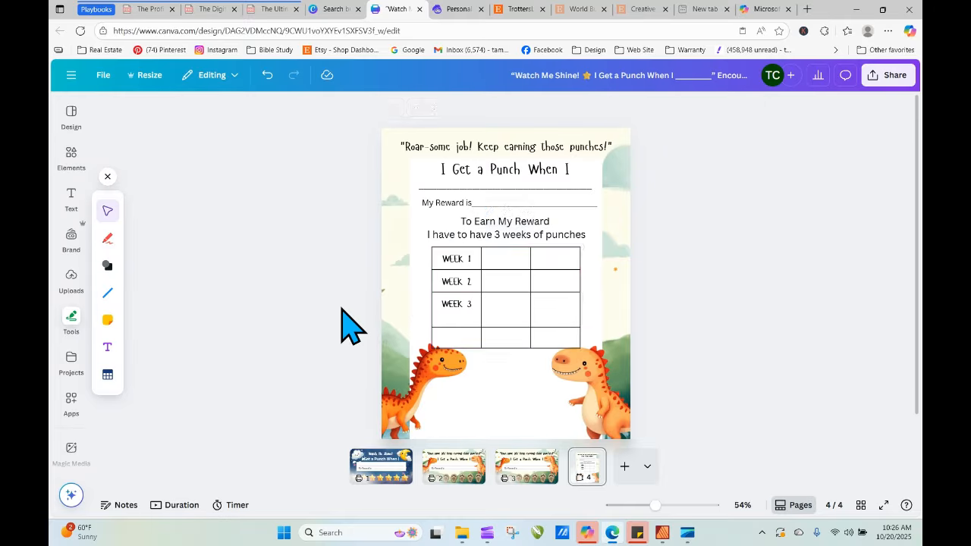
Remove the extra blank line below the "WEEK 3" text in the third row's first cell.
click(473, 326)
click(469, 320)
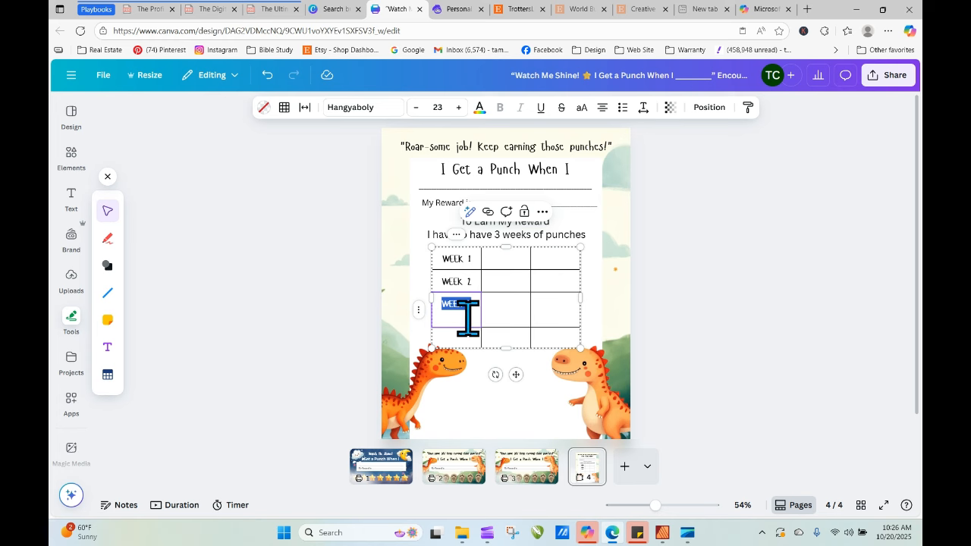
click(461, 318)
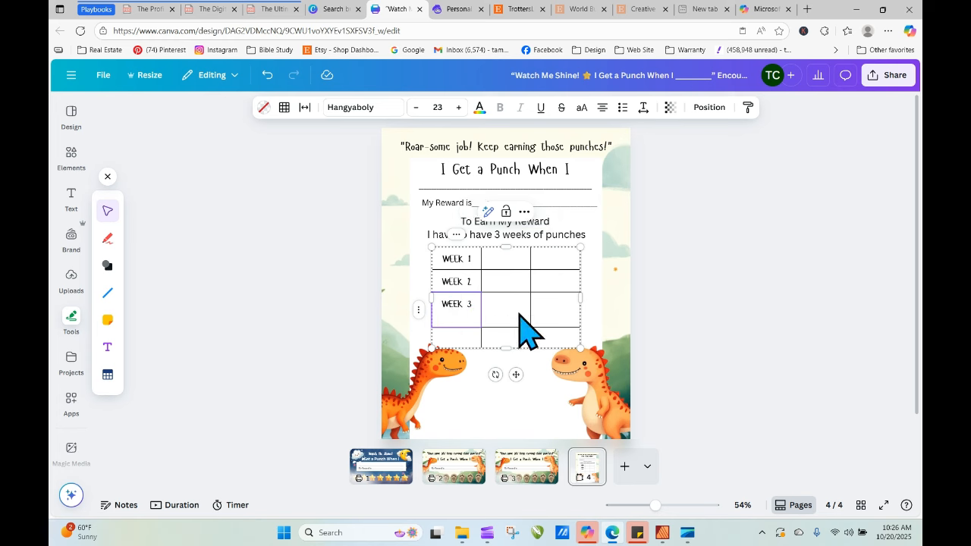
key(BackSpace)
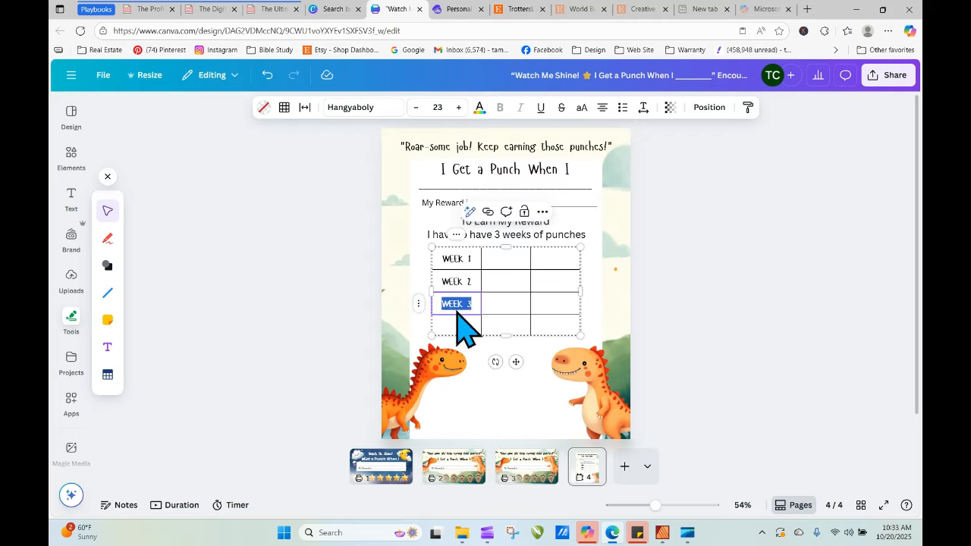
click(341, 300)
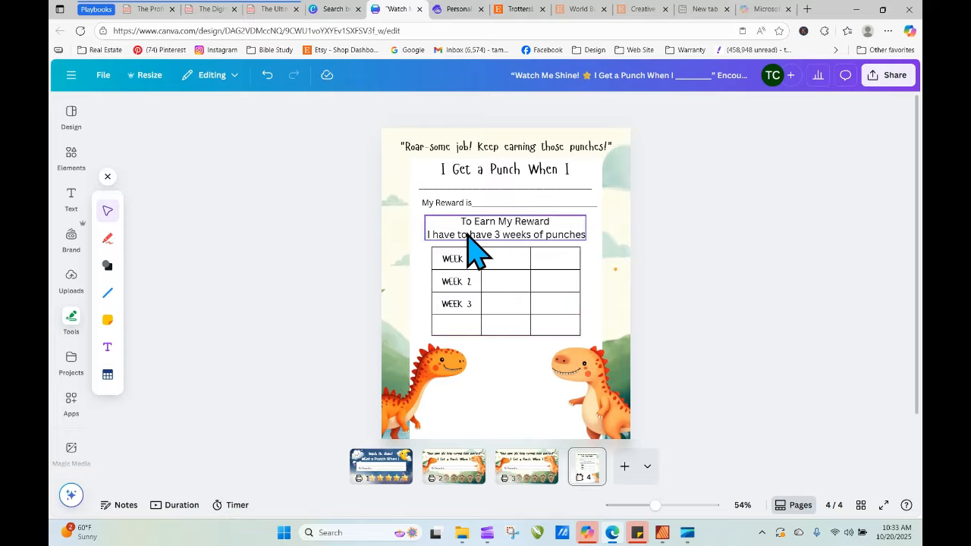
click(557, 260)
drag(558, 256, 563, 332)
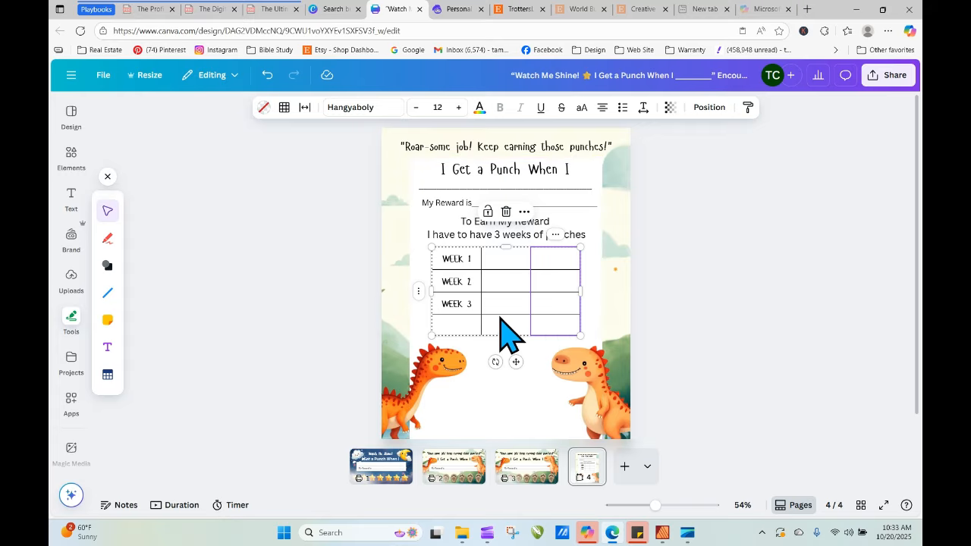
click(682, 293)
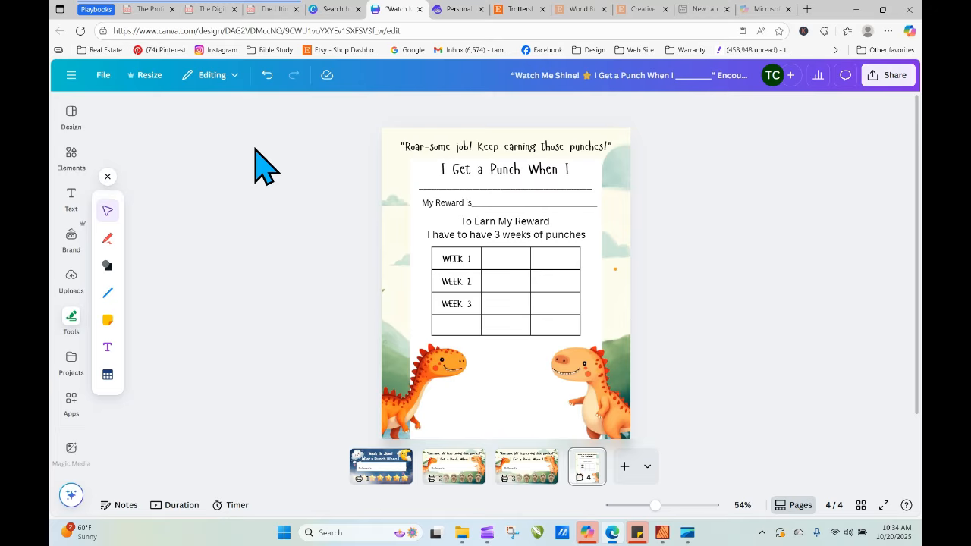
View the Digital Product Creator's Playbook cover and the loyalty and reward card ideas in the Profitable Products Playbook PDF.
click(214, 10)
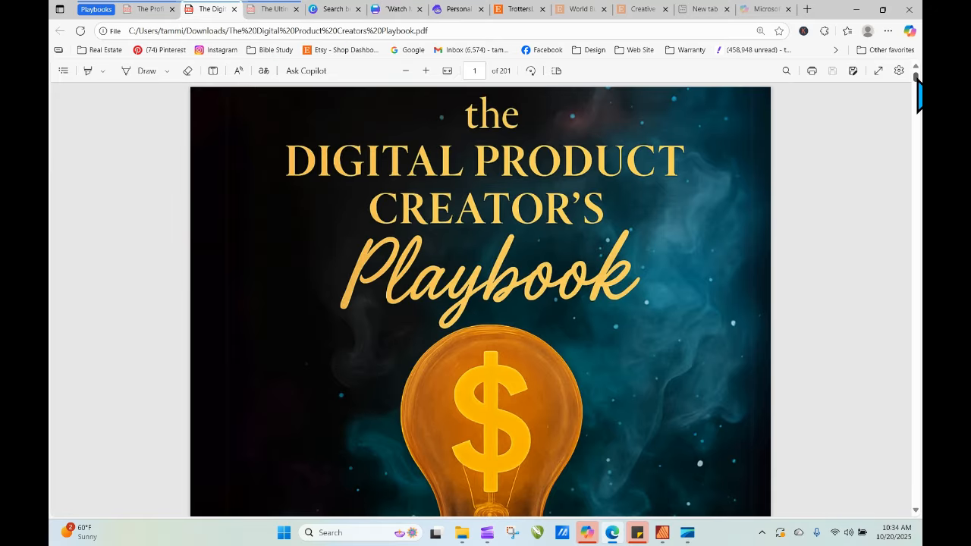
mouse_move(916, 79)
mouse_down()
mouse_move(917, 94)
mouse_move(916, 77)
mouse_up()
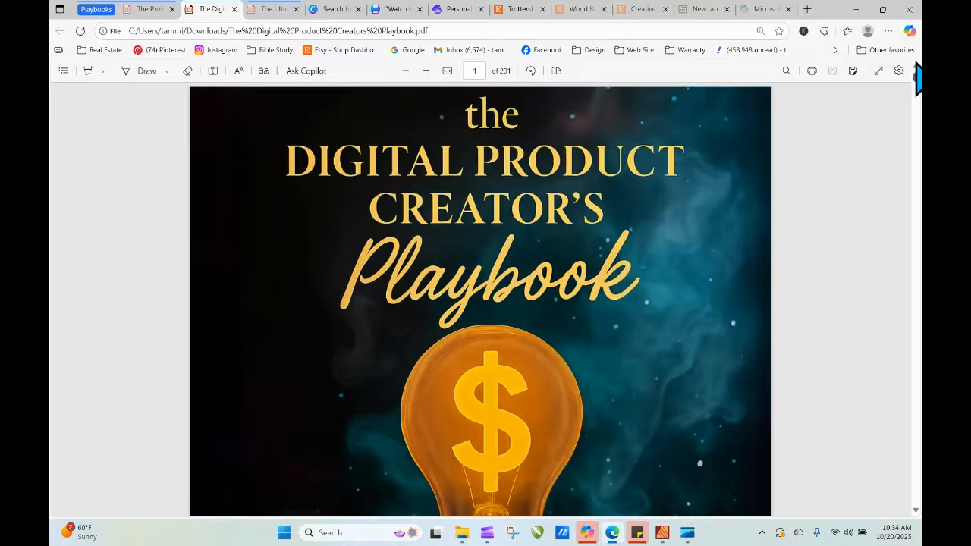
click(149, 11)
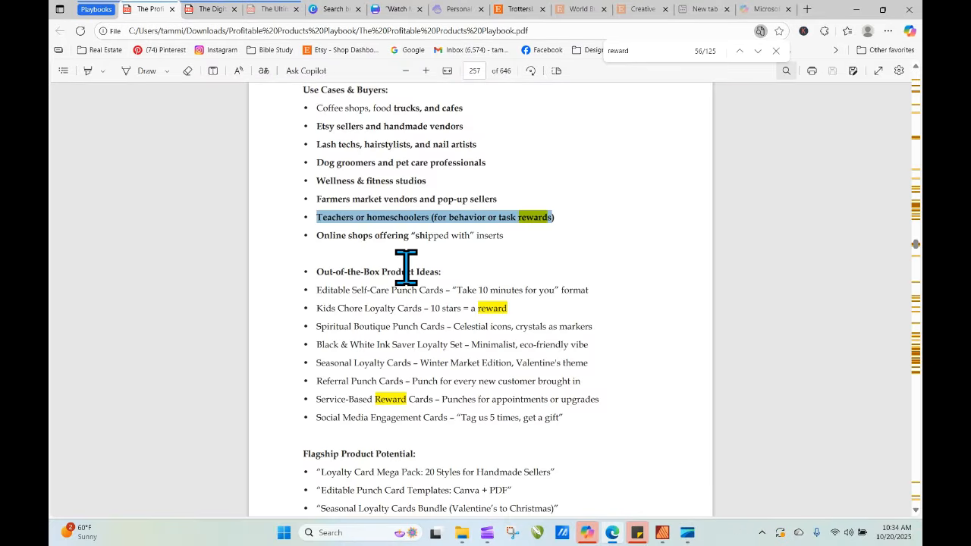